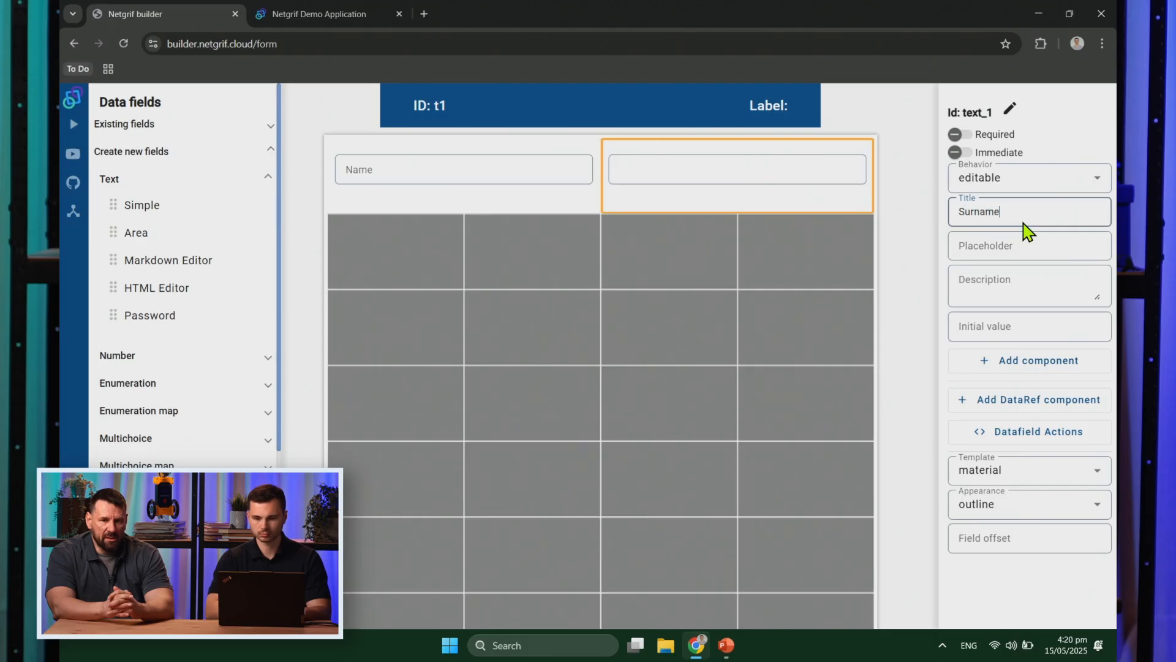
Step: Add two side-by-side simple text fields titled Email and Phone number
drag(177, 218, 404, 251)
click(987, 217)
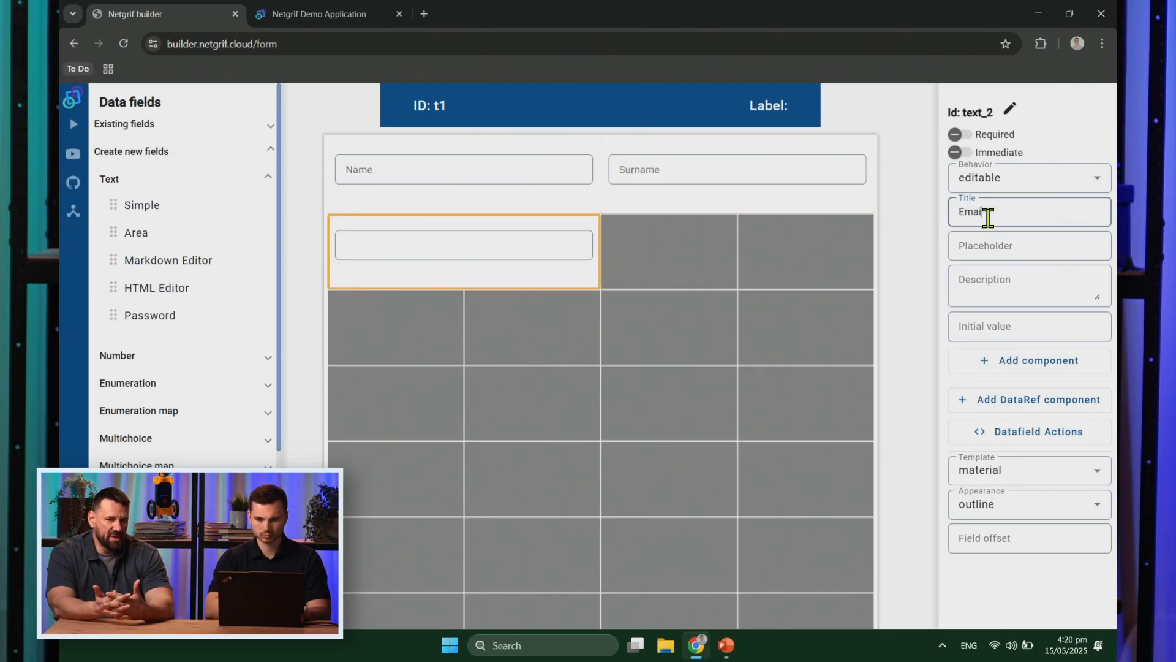
text(Email)
click(900, 314)
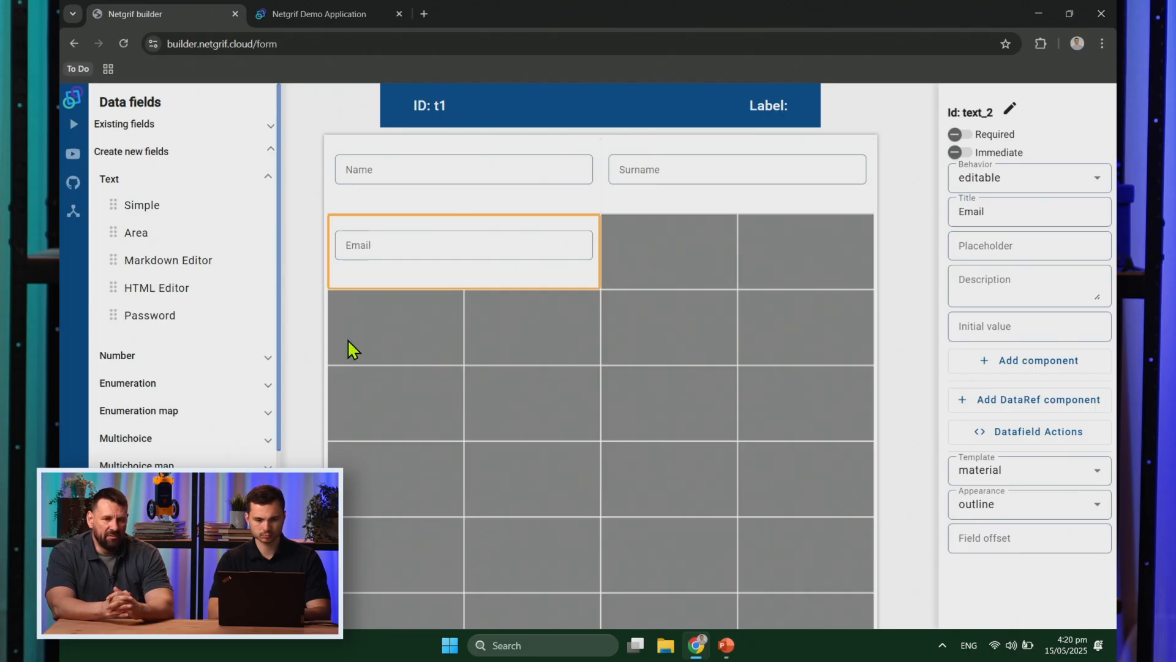
drag(165, 204, 717, 245)
click(993, 212)
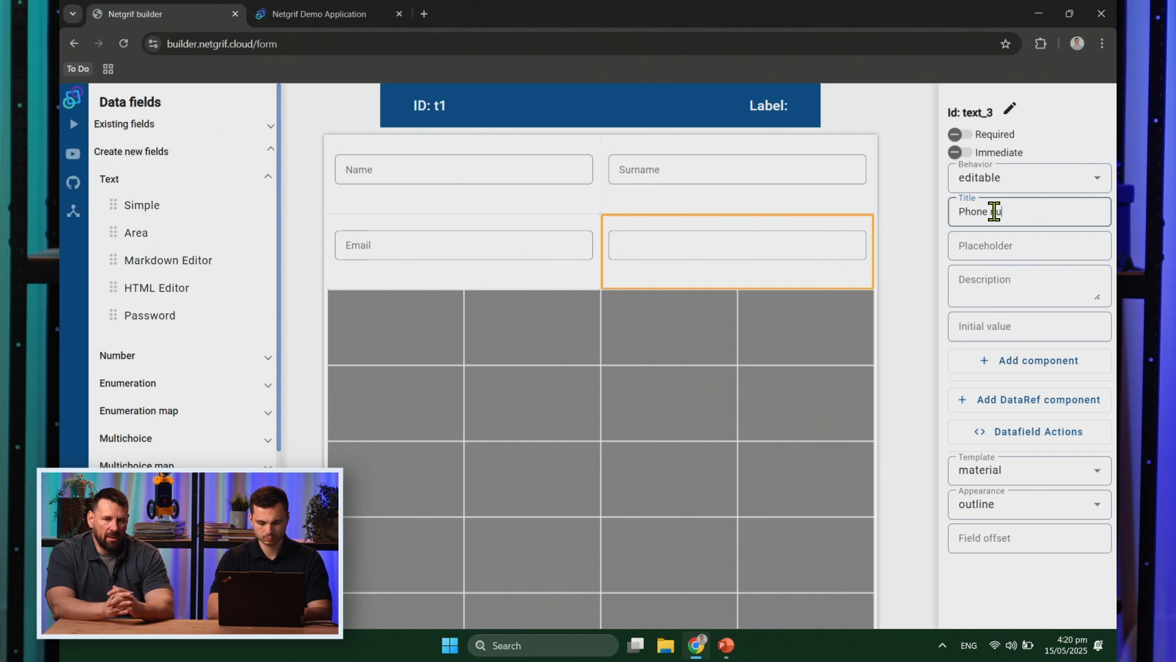
click(904, 273)
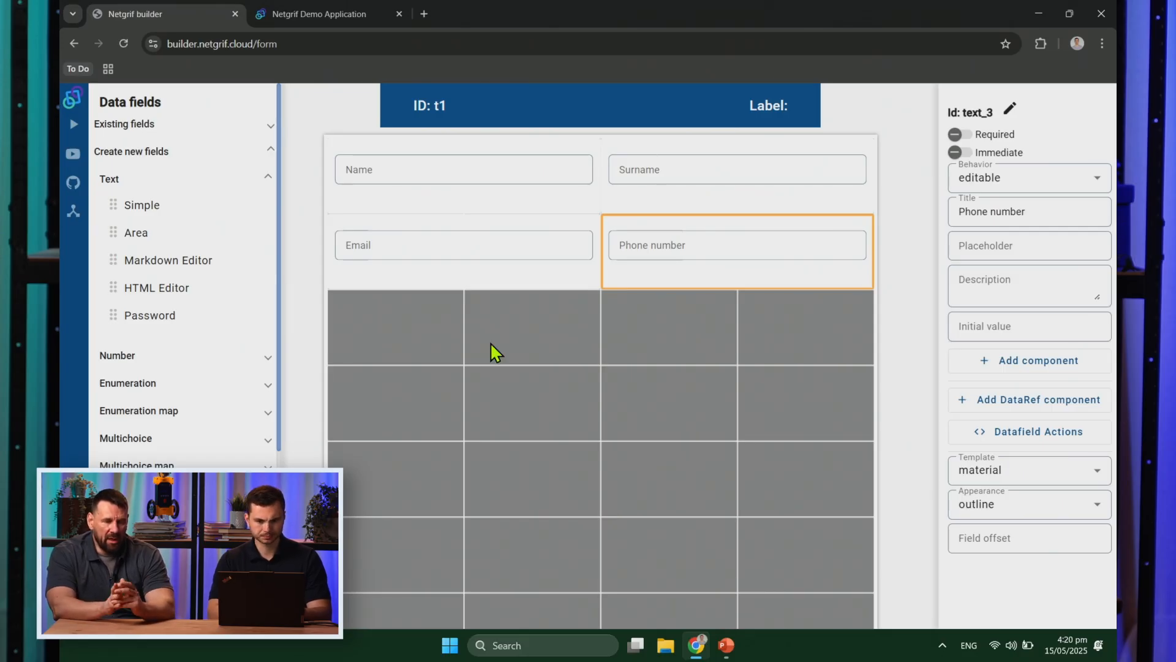
Step: Add a full-width multi-line text area titled 'Text of the request' below Email
drag(221, 254, 420, 322)
click(952, 209)
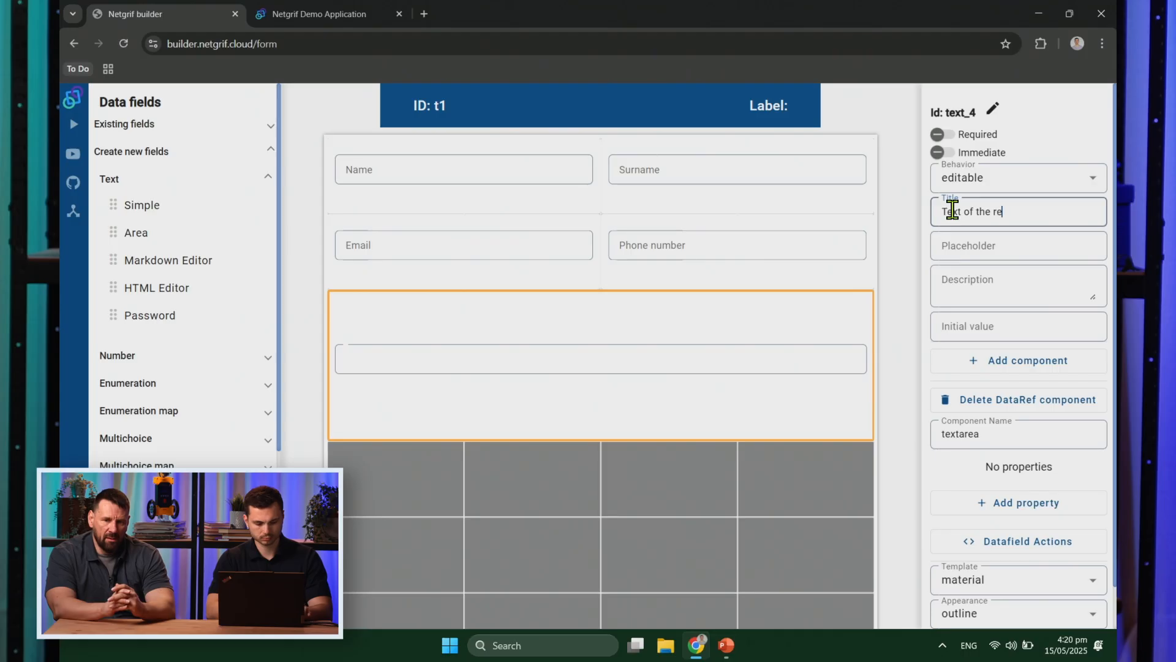
click(906, 285)
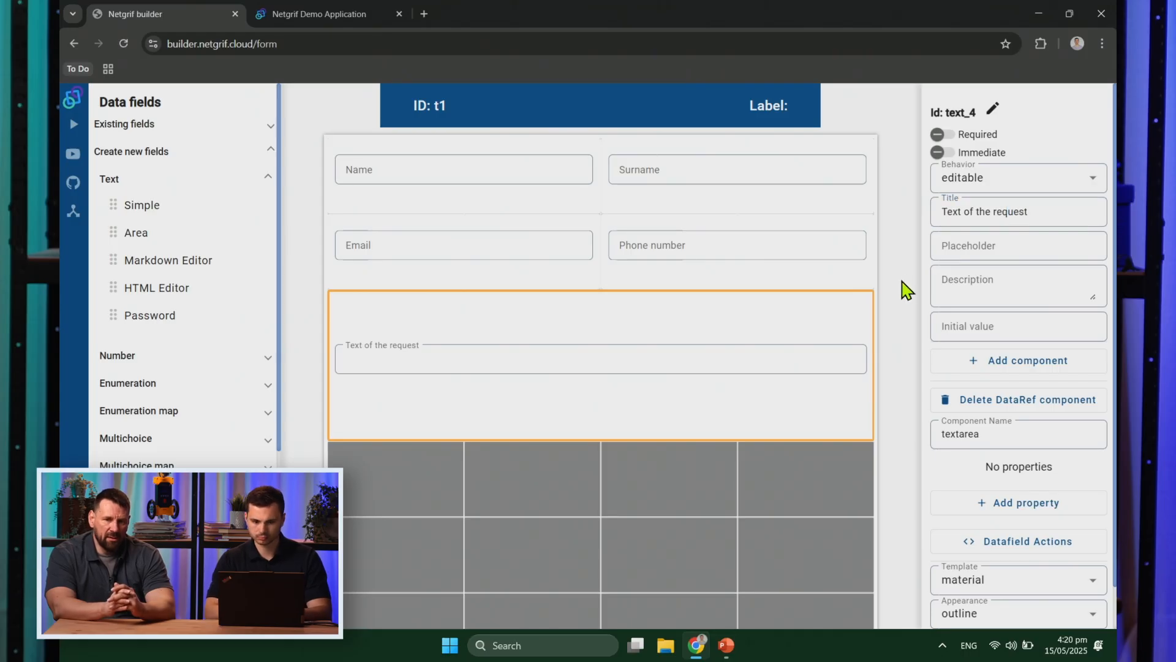
scroll(171, 472, down, 4)
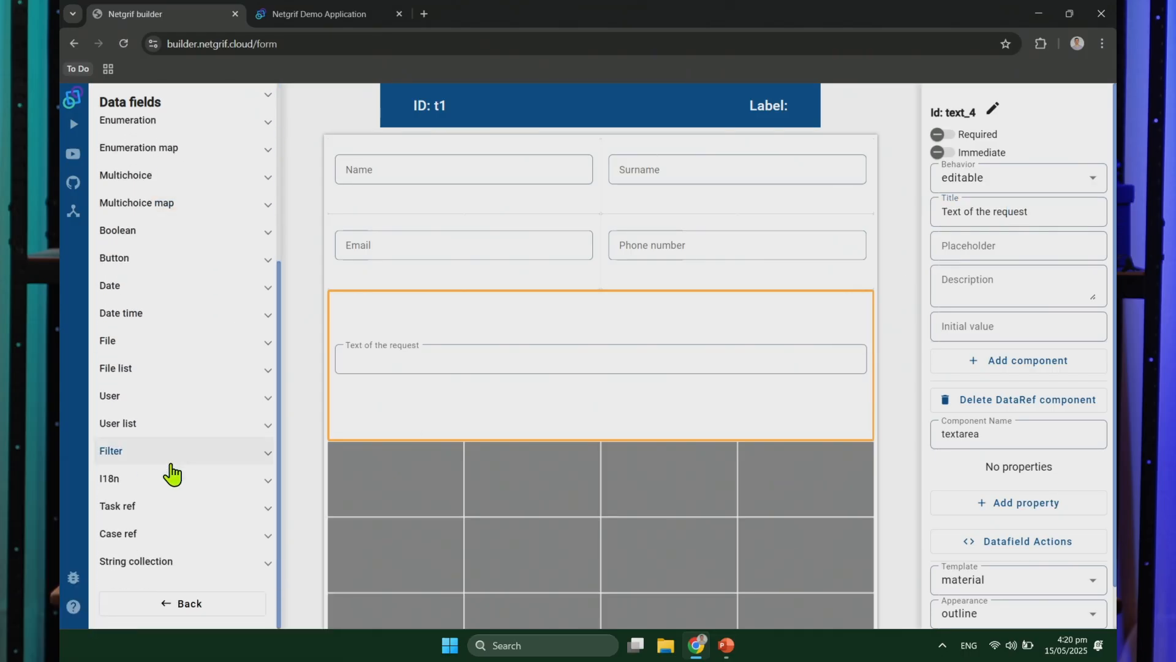
Step: Add a File Preview field stretched across the full row and titled Attachment
click(153, 344)
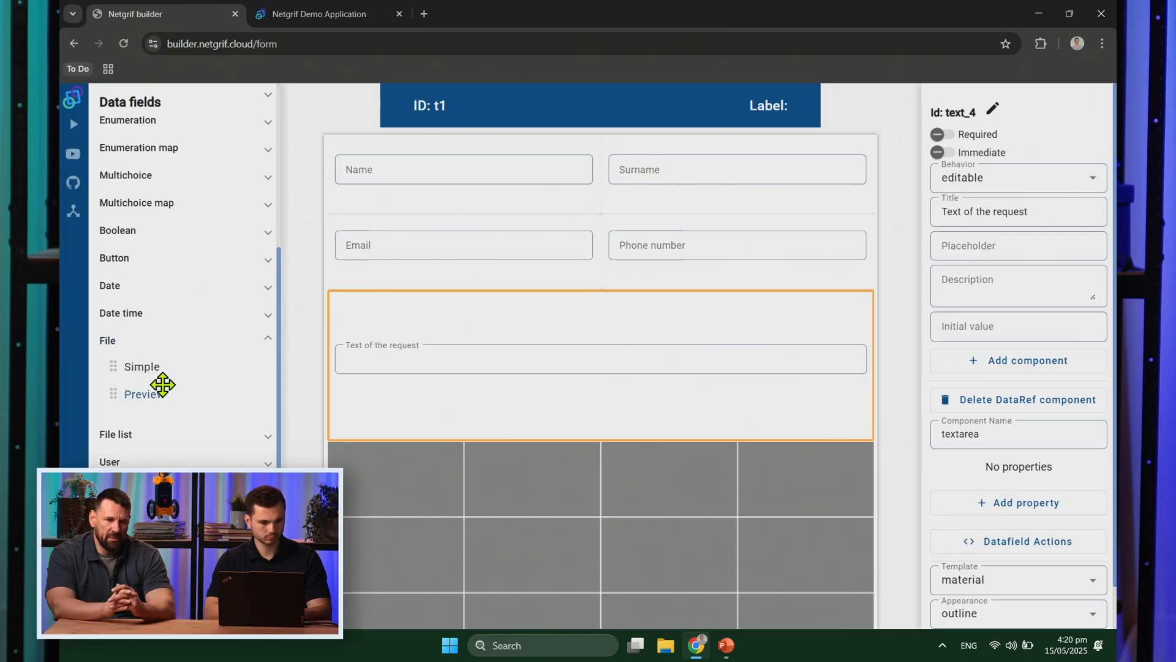
drag(150, 402, 424, 481)
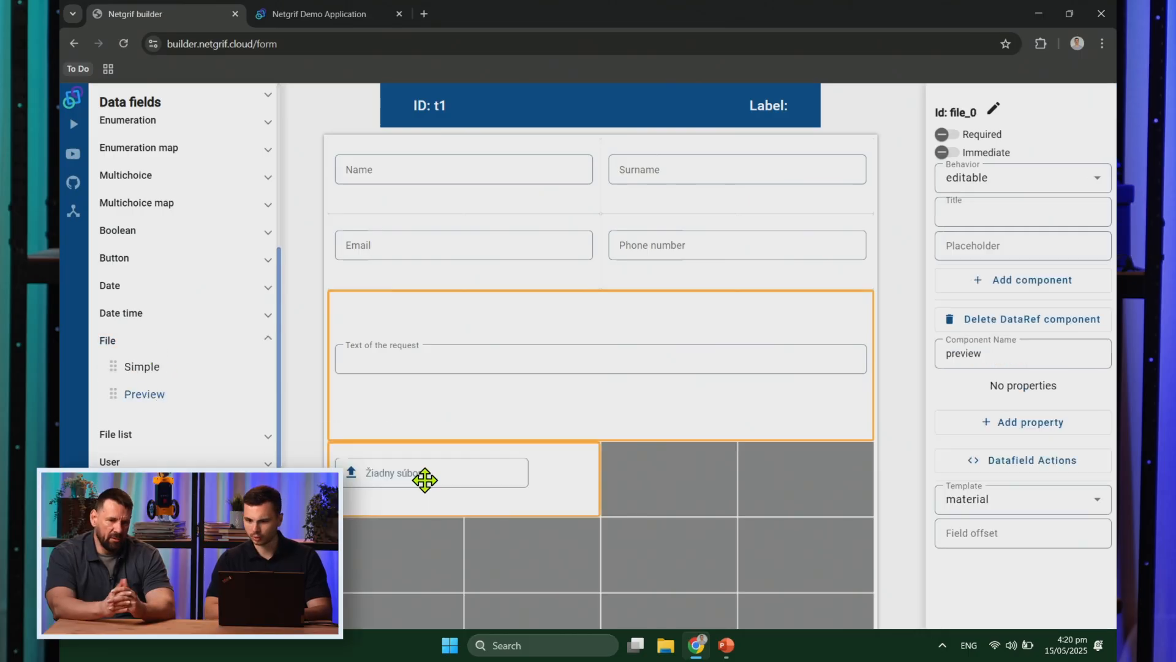
drag(593, 476, 814, 517)
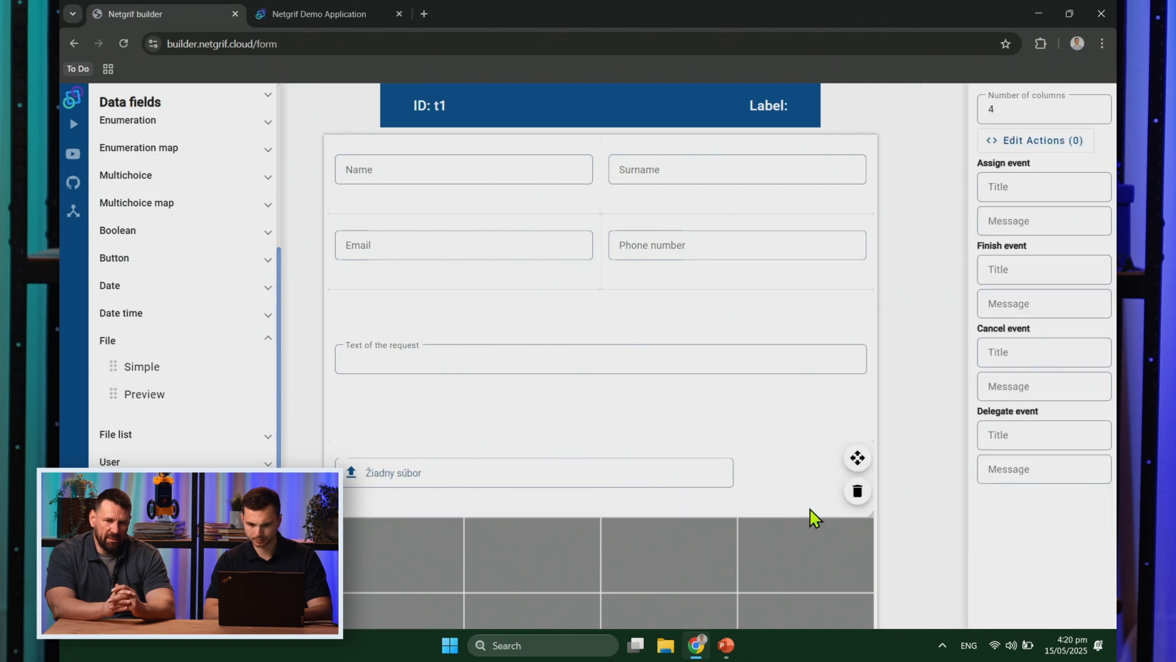
click(990, 214)
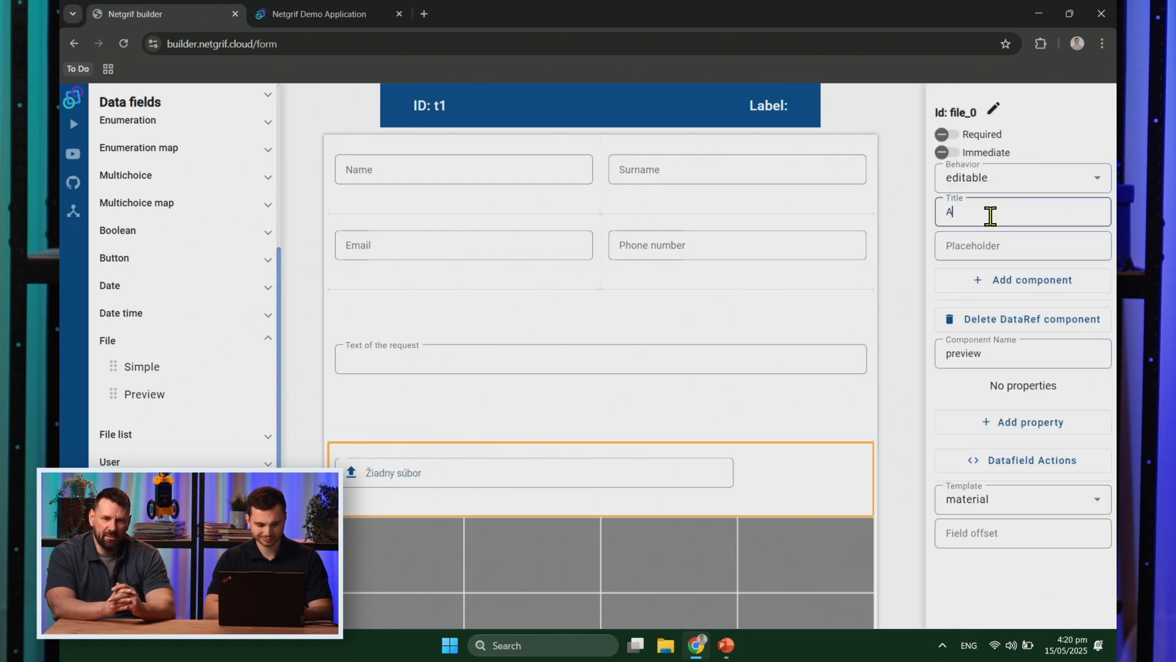
text(Attachment)
click(906, 308)
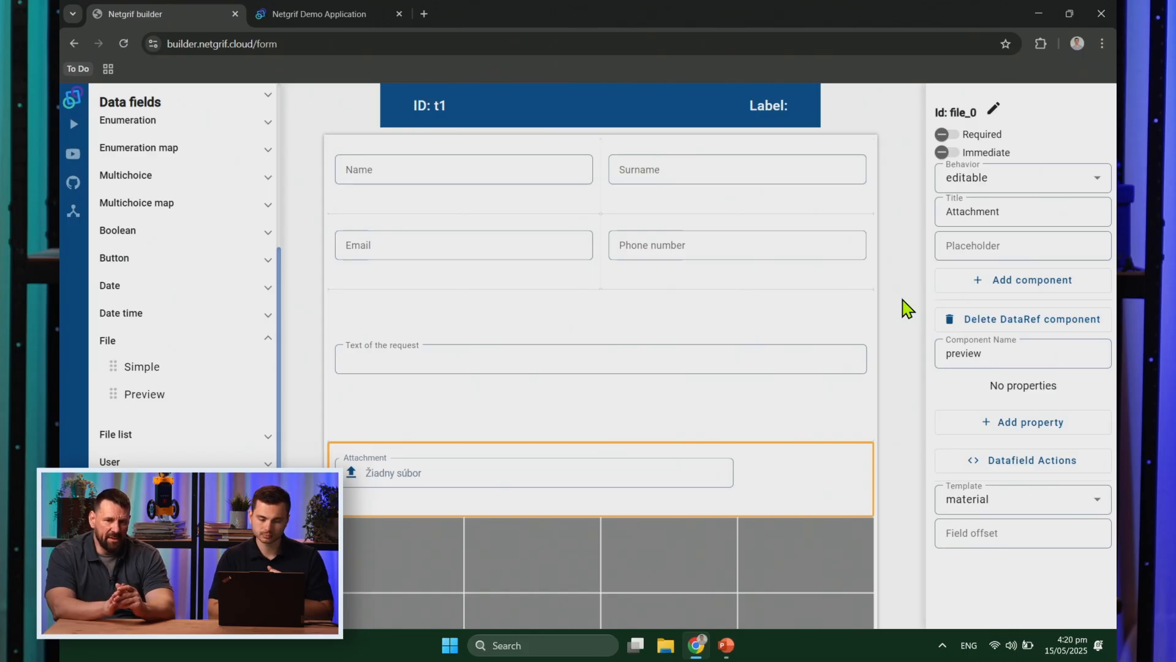
Step: Refactor the field ids text_0 to name and text_2 to email
click(521, 203)
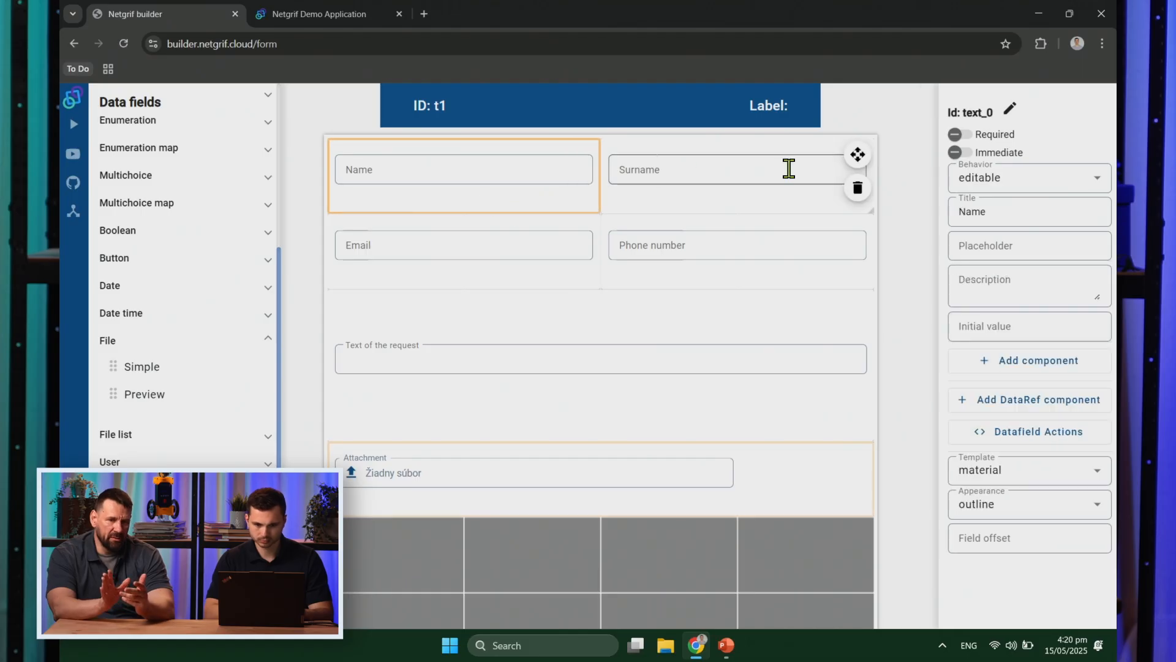
click(1010, 109)
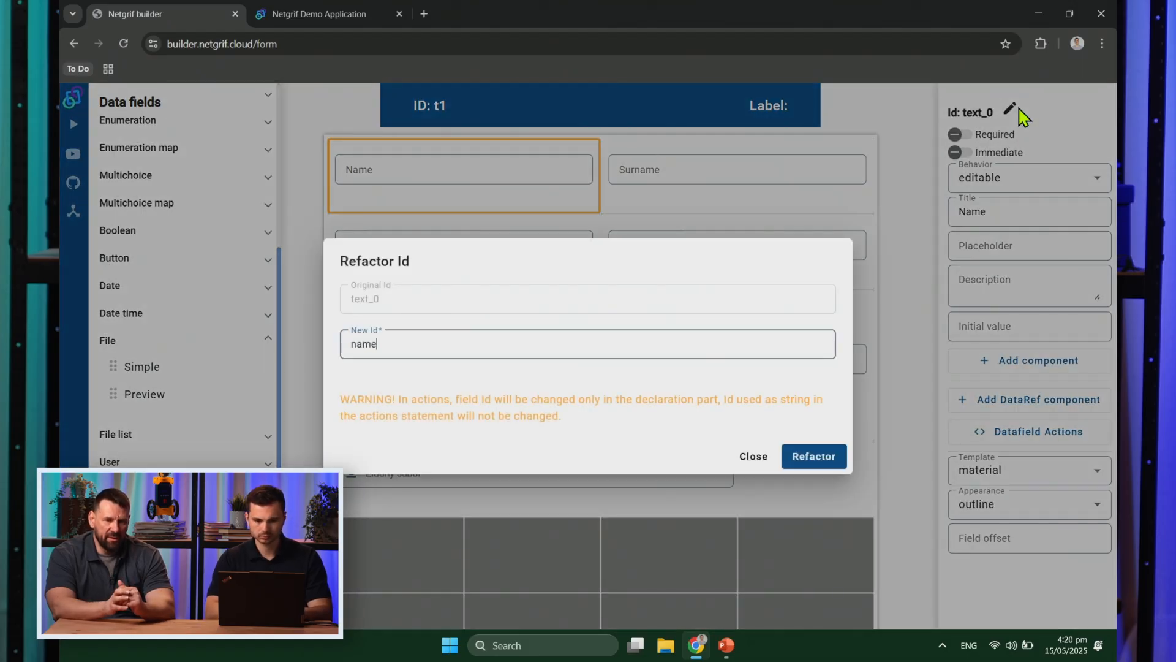
click(804, 467)
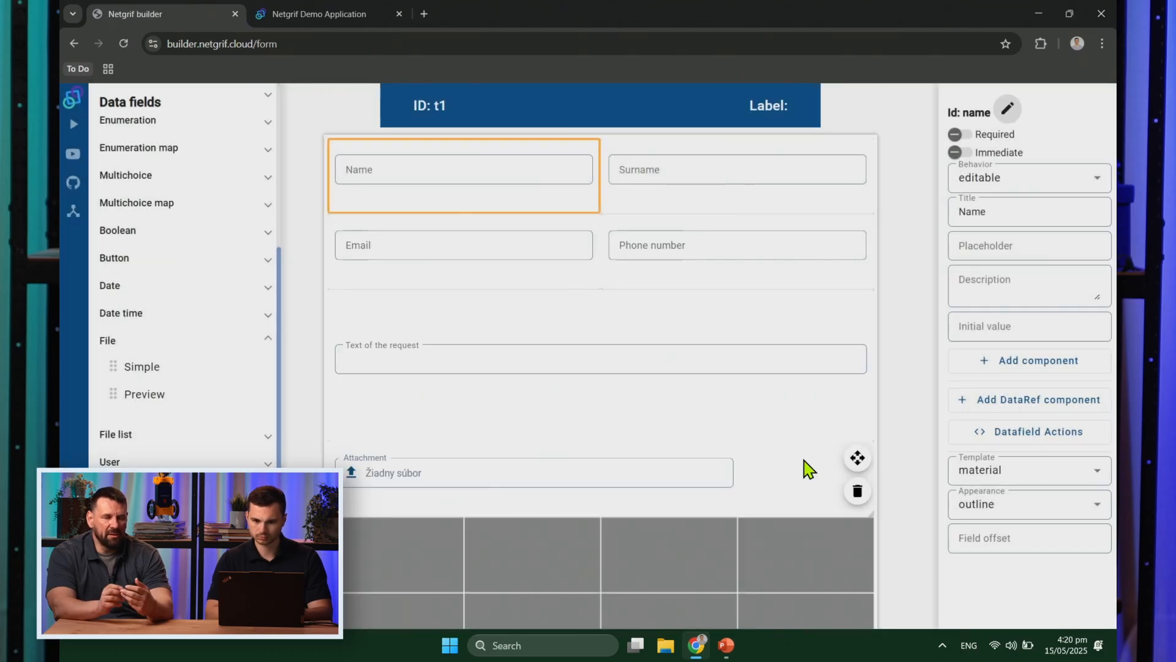
click(499, 289)
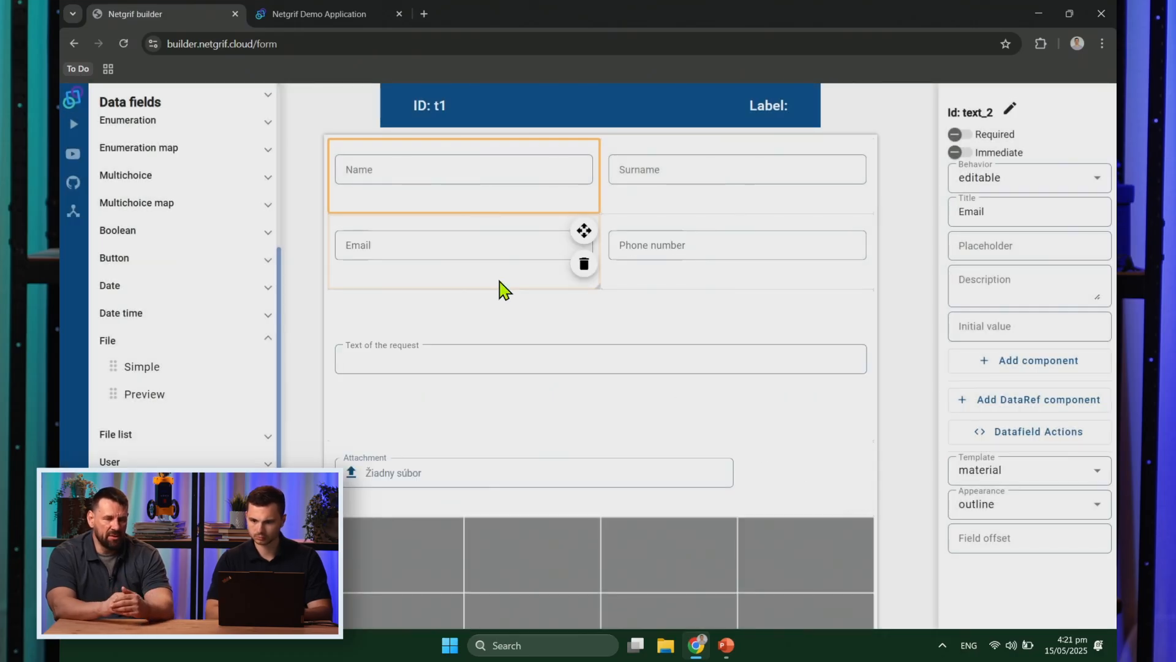
click(1007, 109)
text(email)
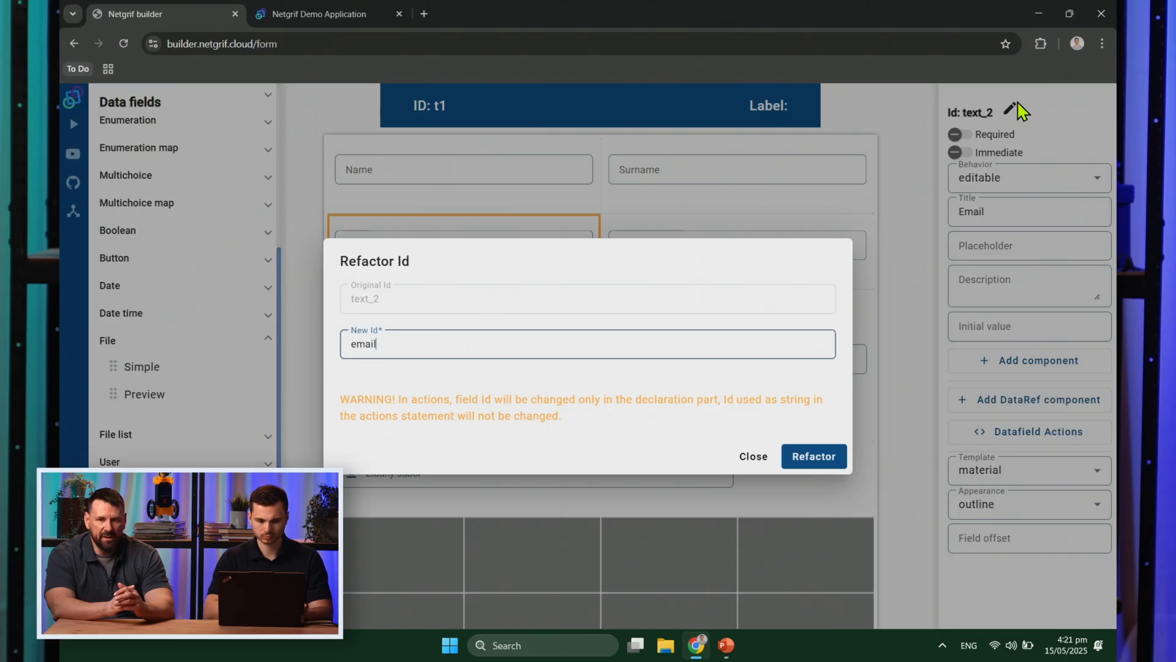
click(824, 463)
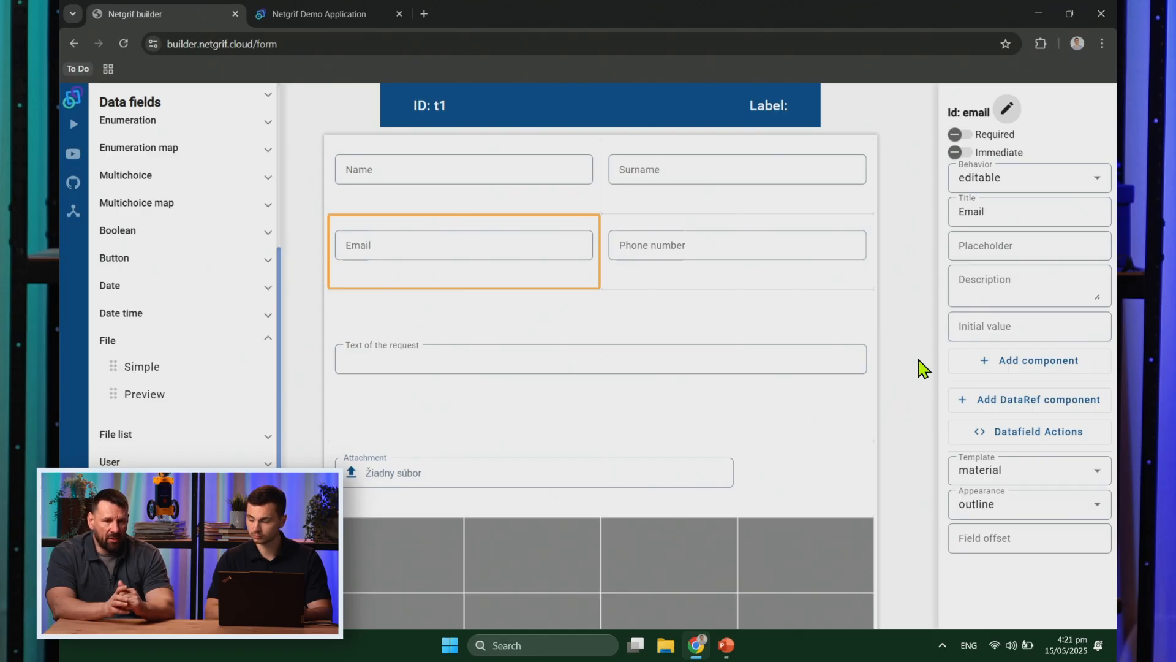
Step: Make Email and Text of the request required, then go back to the net
click(959, 135)
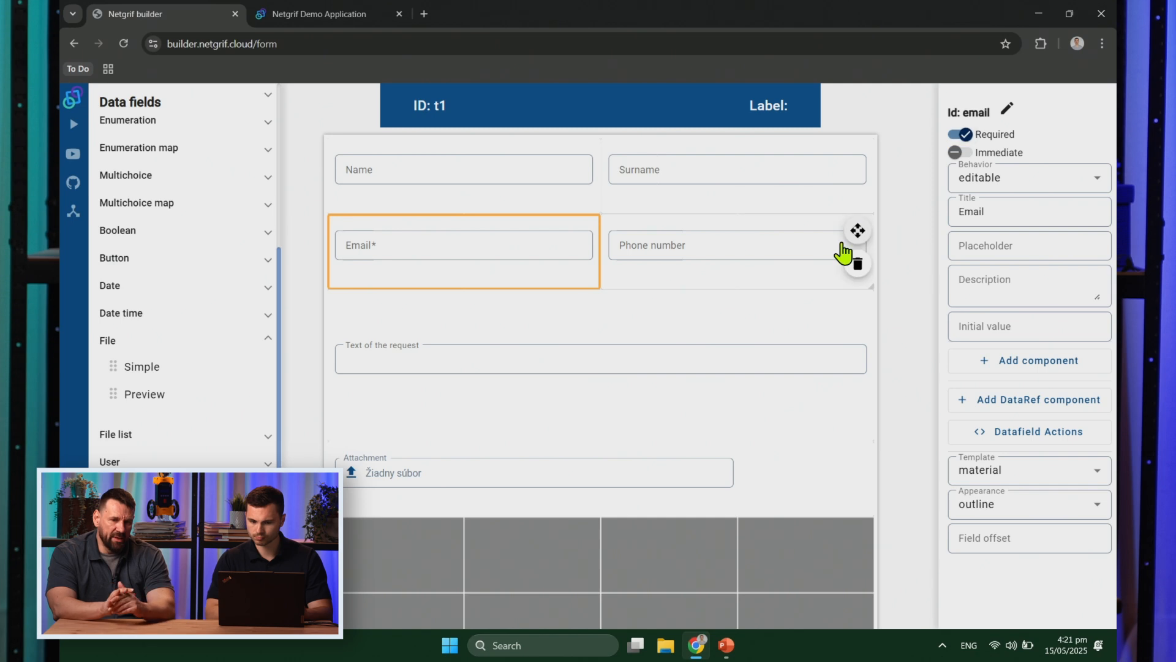
click(769, 332)
click(938, 135)
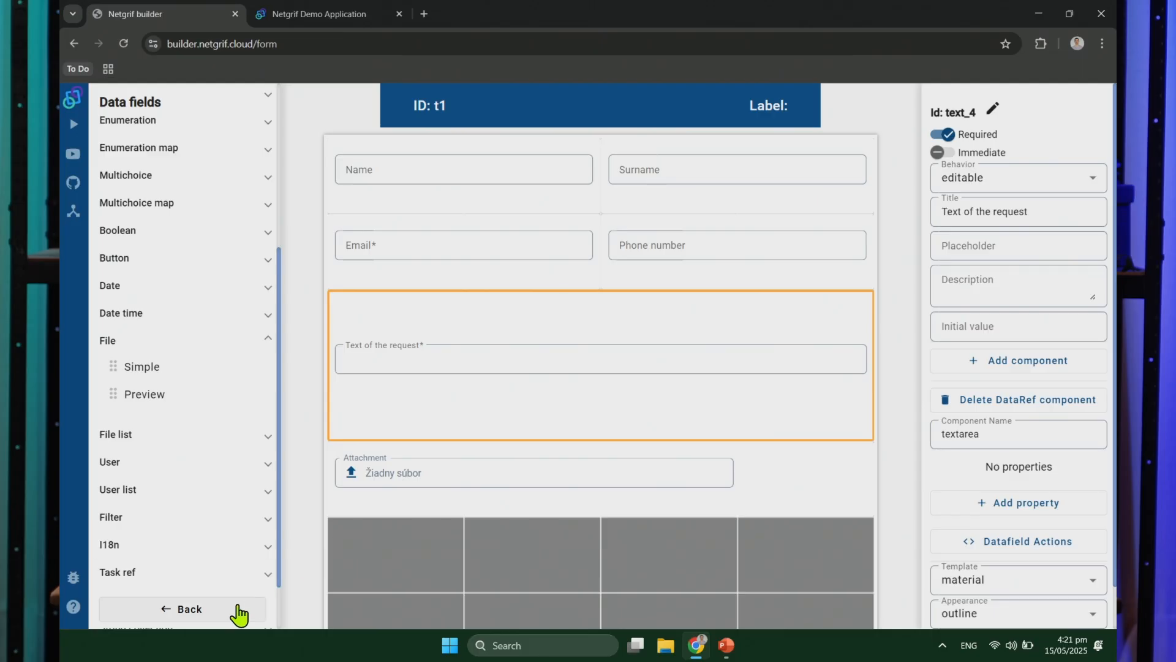
click(239, 610)
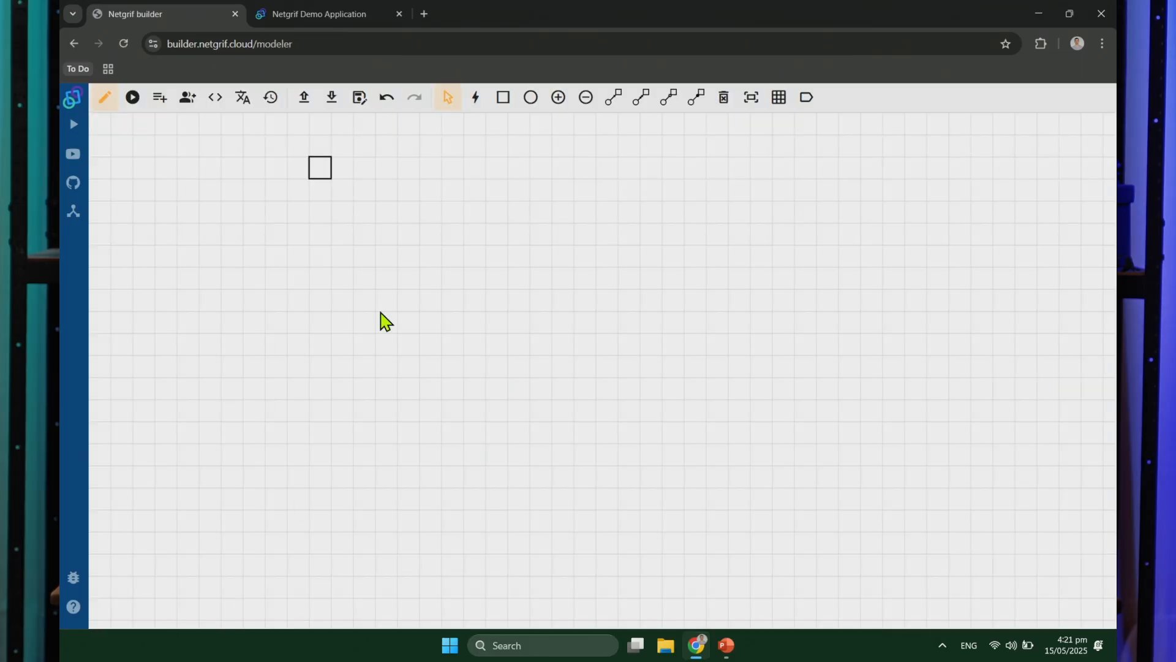
Step: Draw the main chain of three places and three transitions from left to right
click(475, 98)
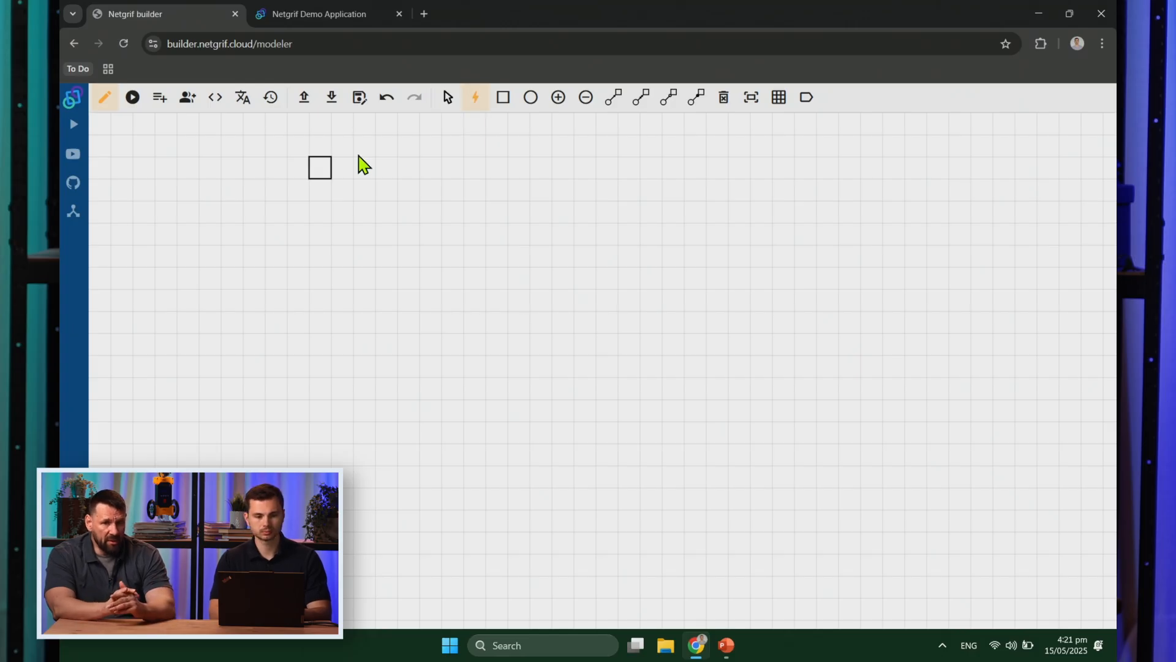
click(165, 233)
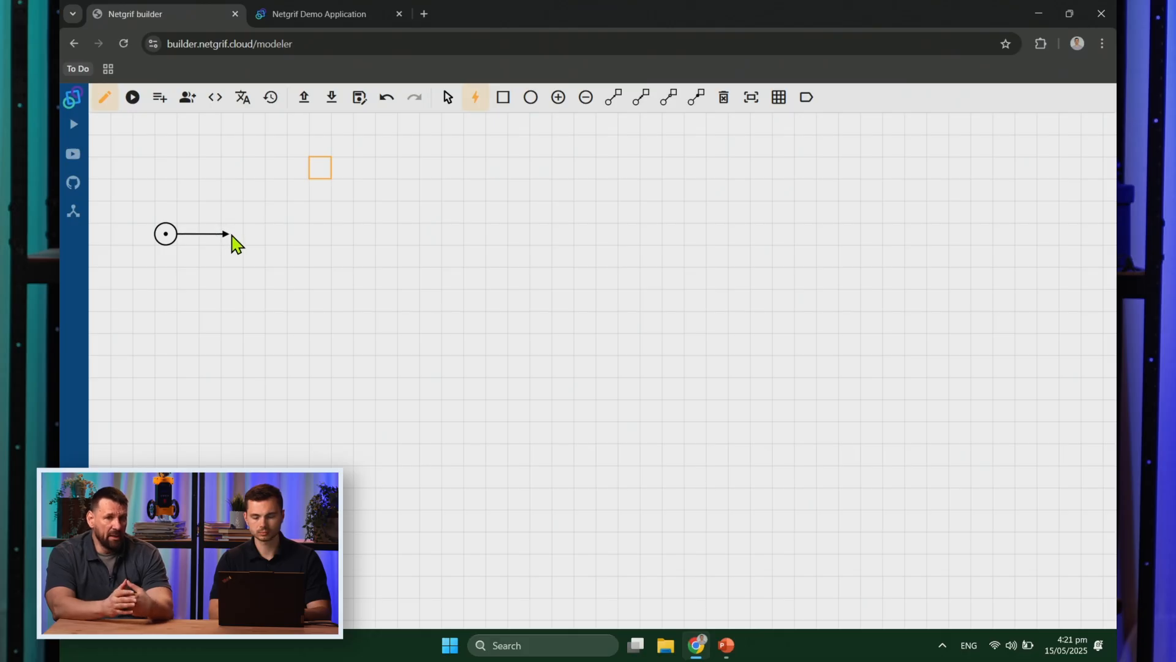
click(231, 235)
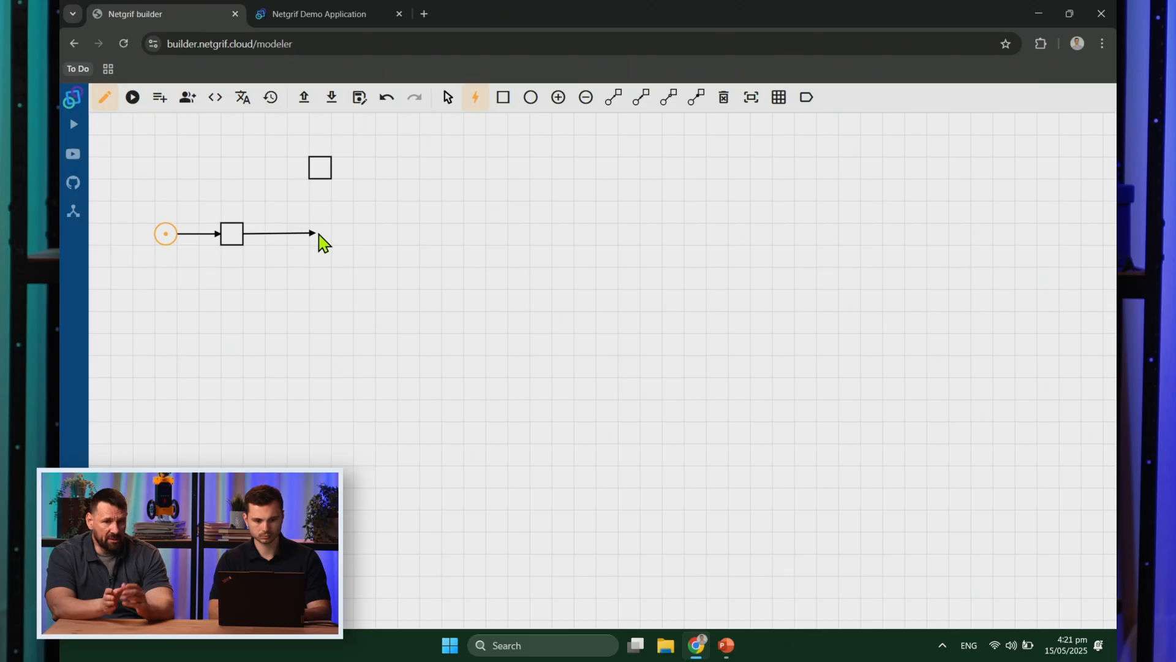
click(299, 234)
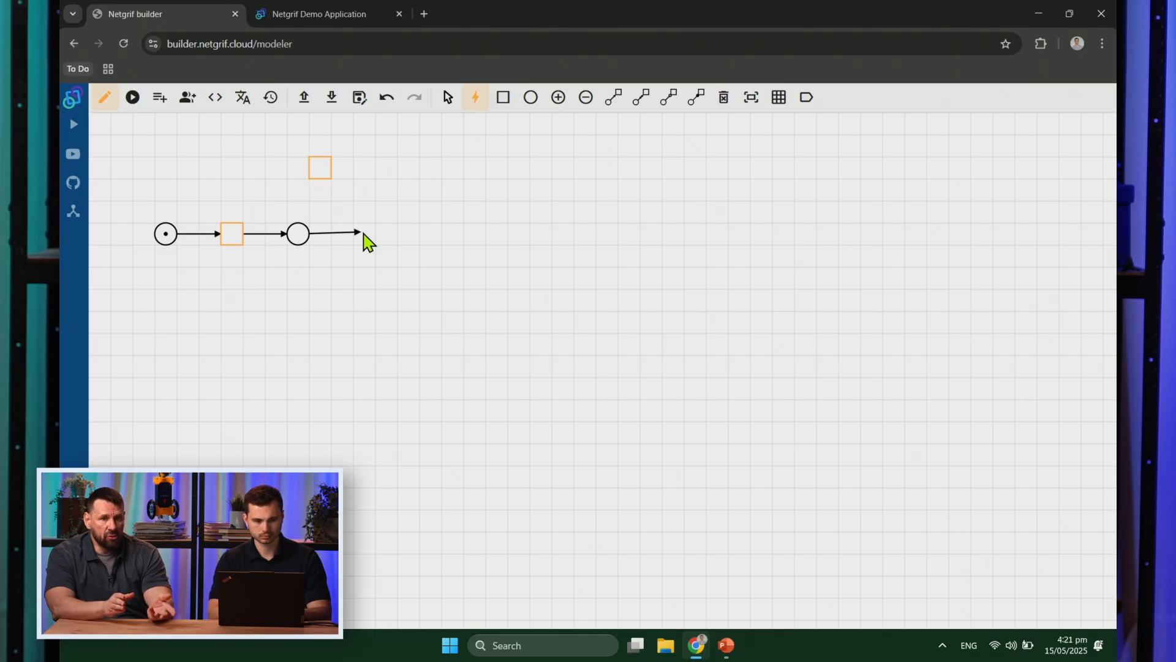
click(364, 234)
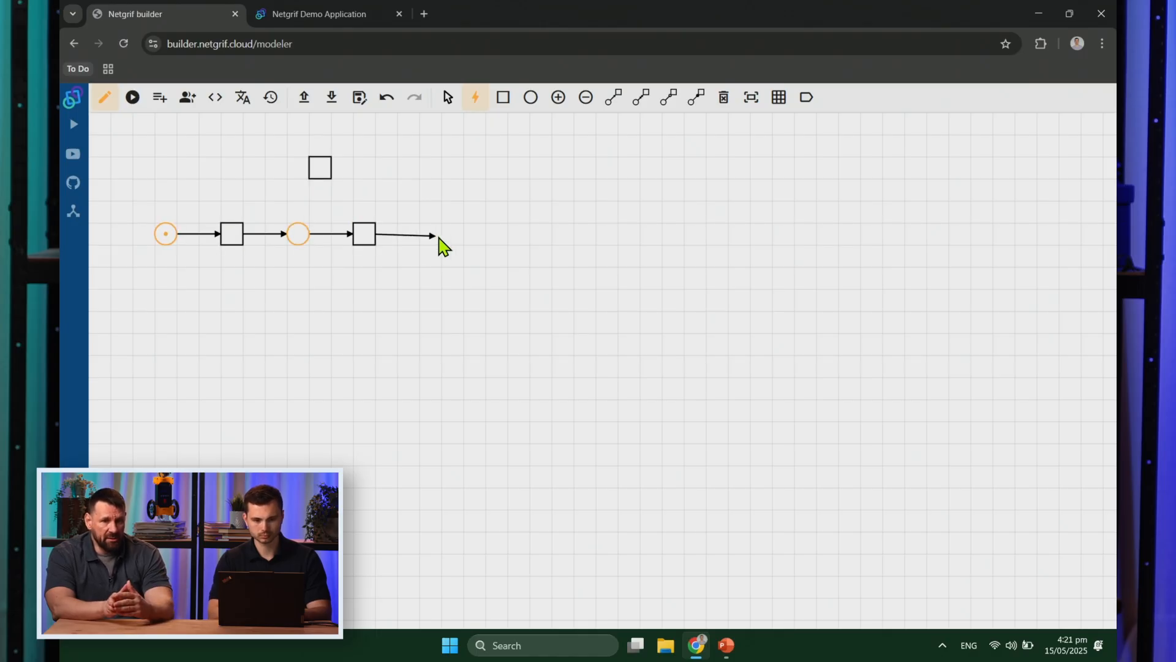
click(429, 233)
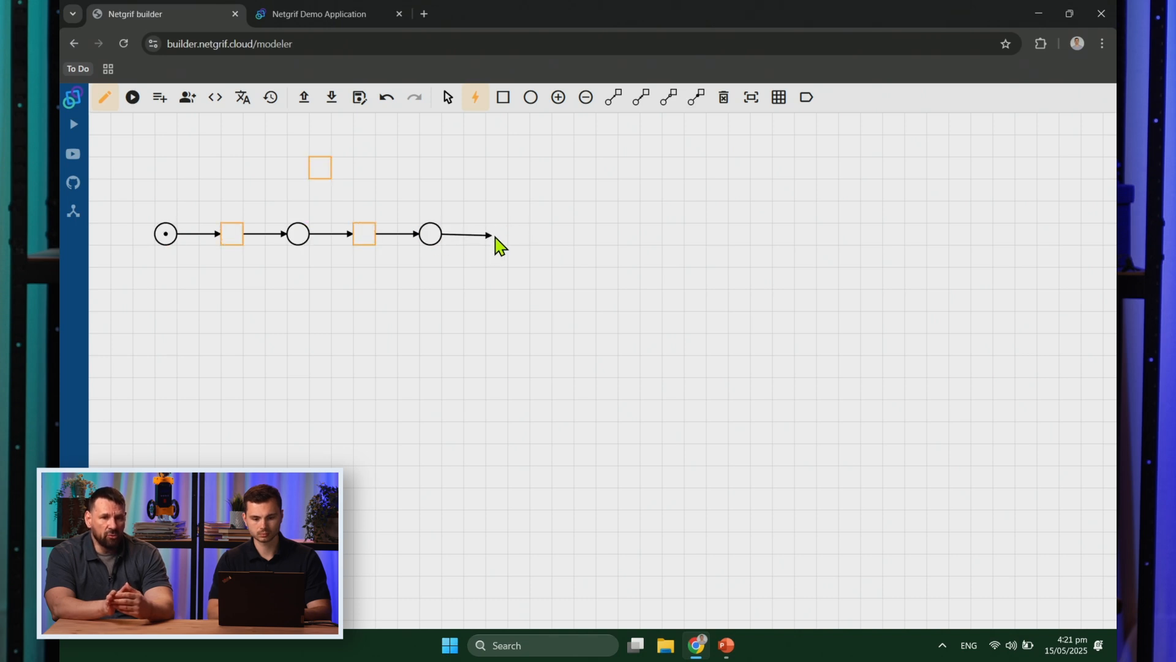
click(522, 240)
Step: Draw an upper branch from the third place ending in a merge place
click(430, 242)
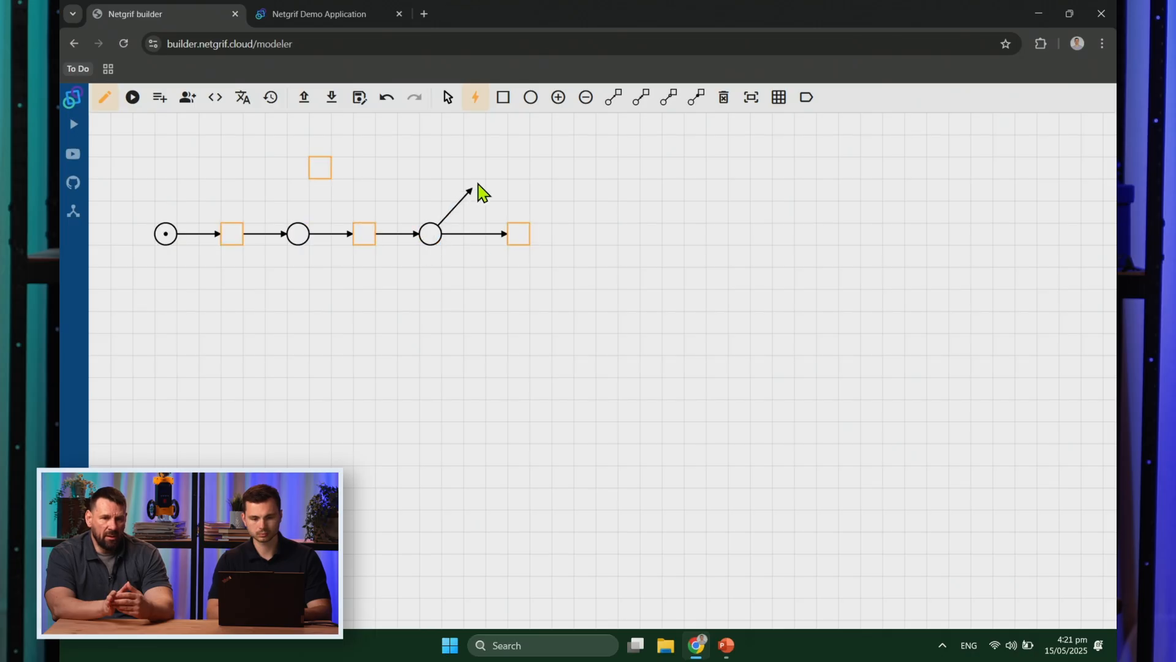
click(521, 173)
click(586, 168)
click(649, 169)
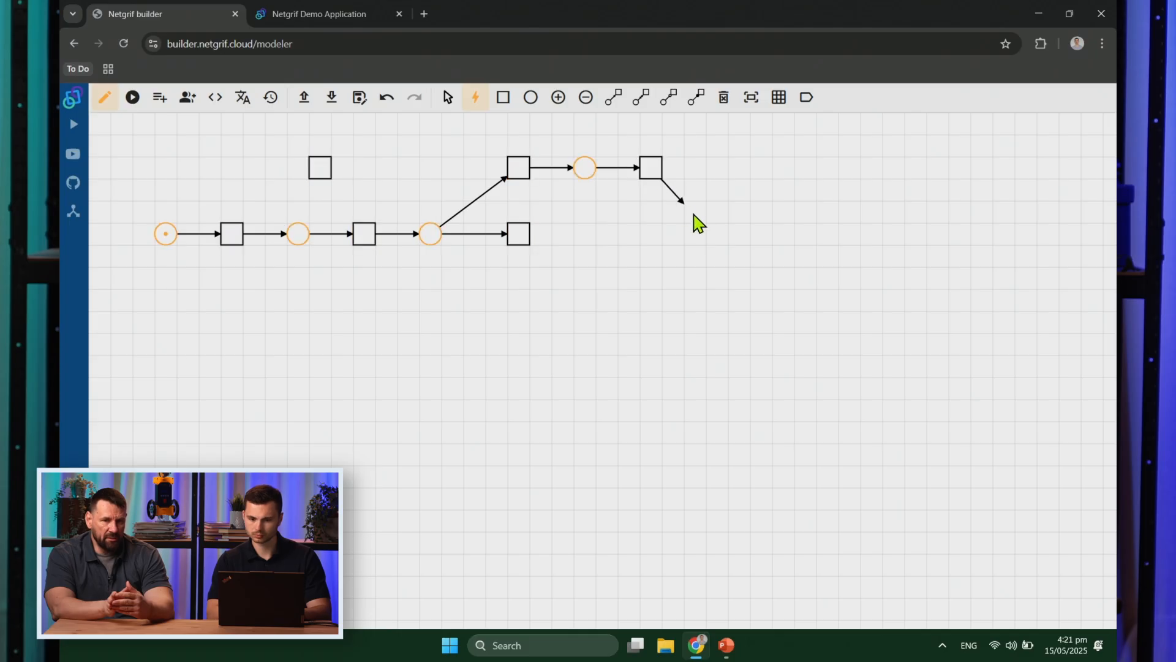
click(714, 237)
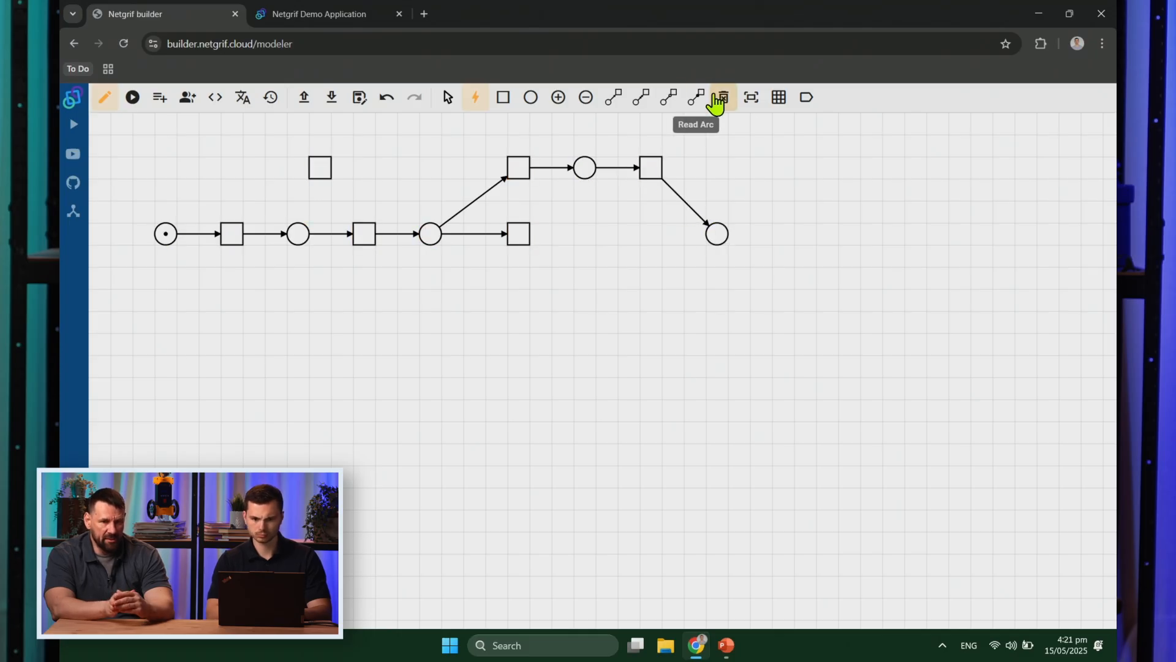
Step: Move the lower transition right, connect it to the merge place, and add a final transition and end place
click(448, 96)
drag(523, 228, 589, 228)
click(475, 97)
click(590, 239)
click(719, 240)
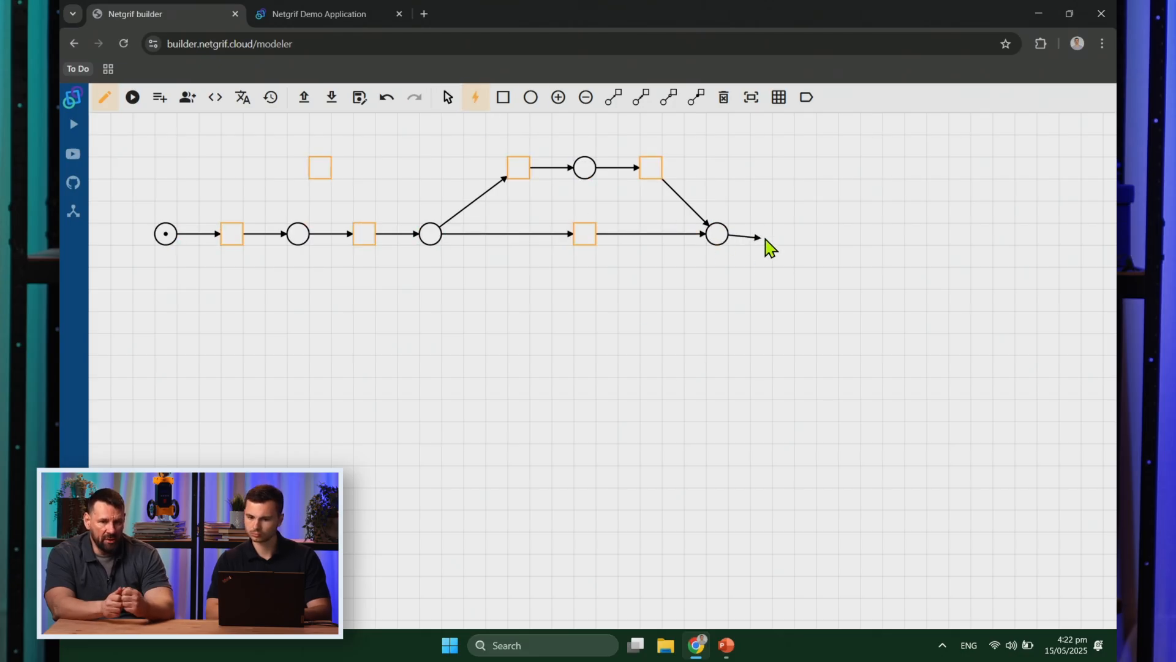
click(786, 240)
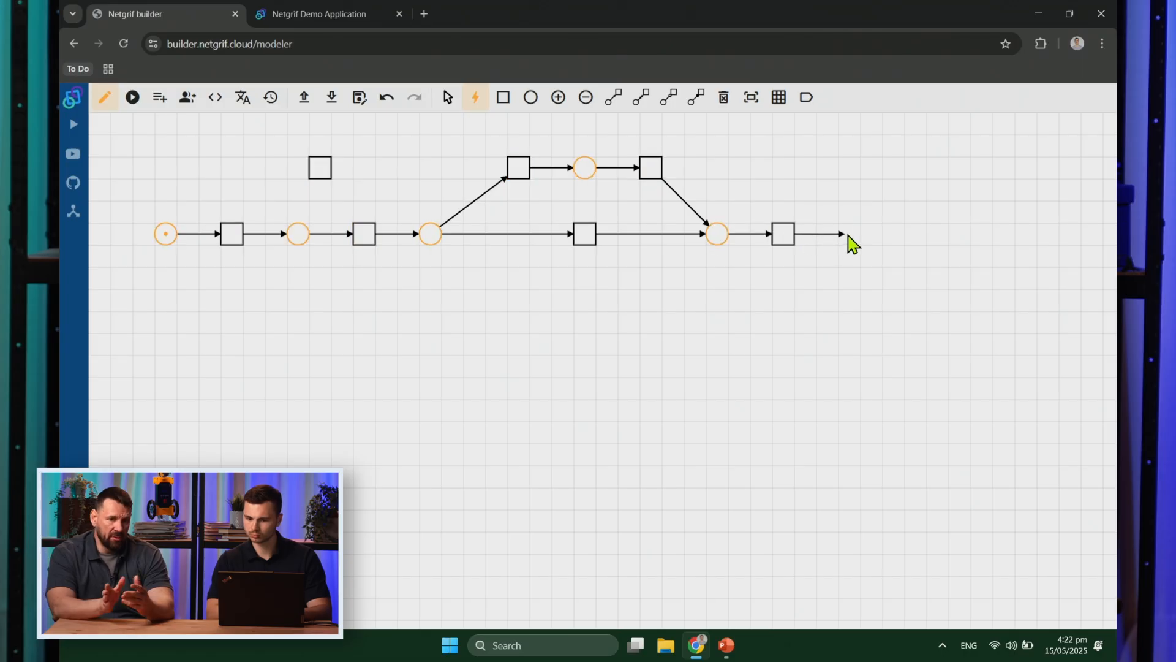
click(851, 240)
key(Escape)
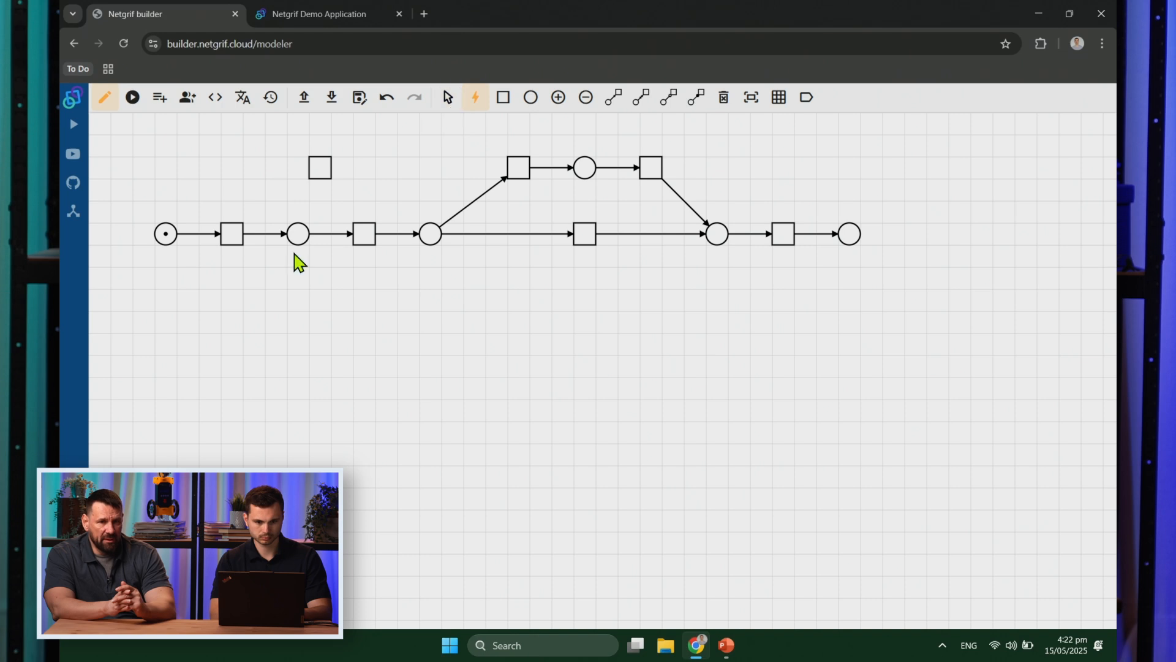
Step: Branch off the first transition with a lower place and transition
click(233, 245)
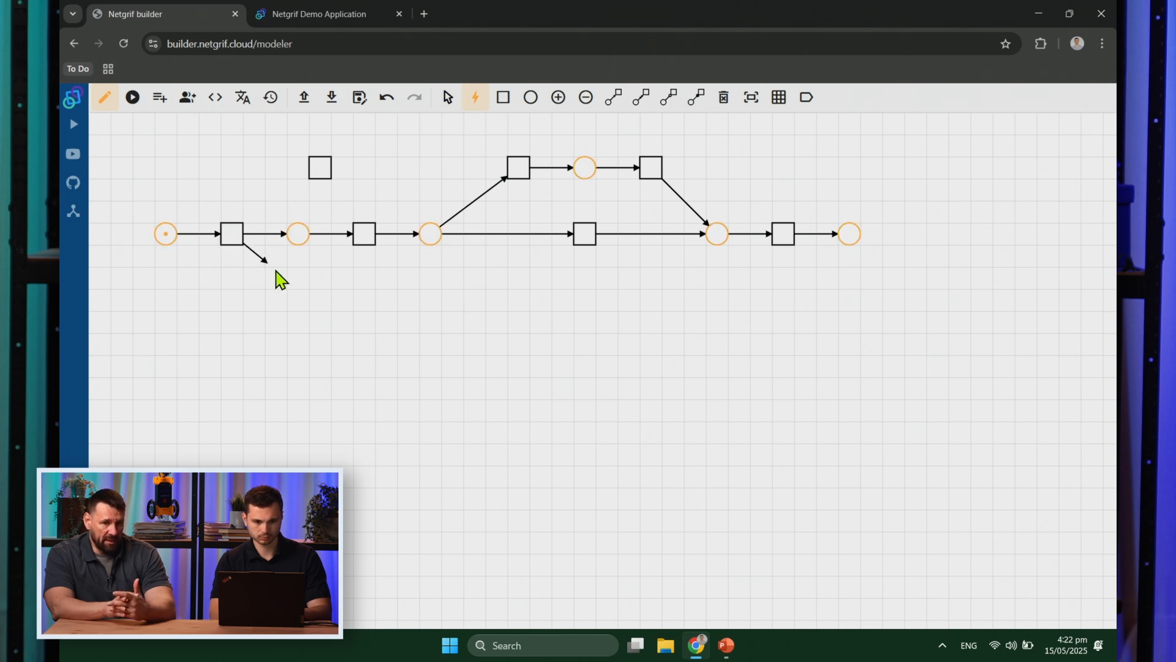
click(298, 300)
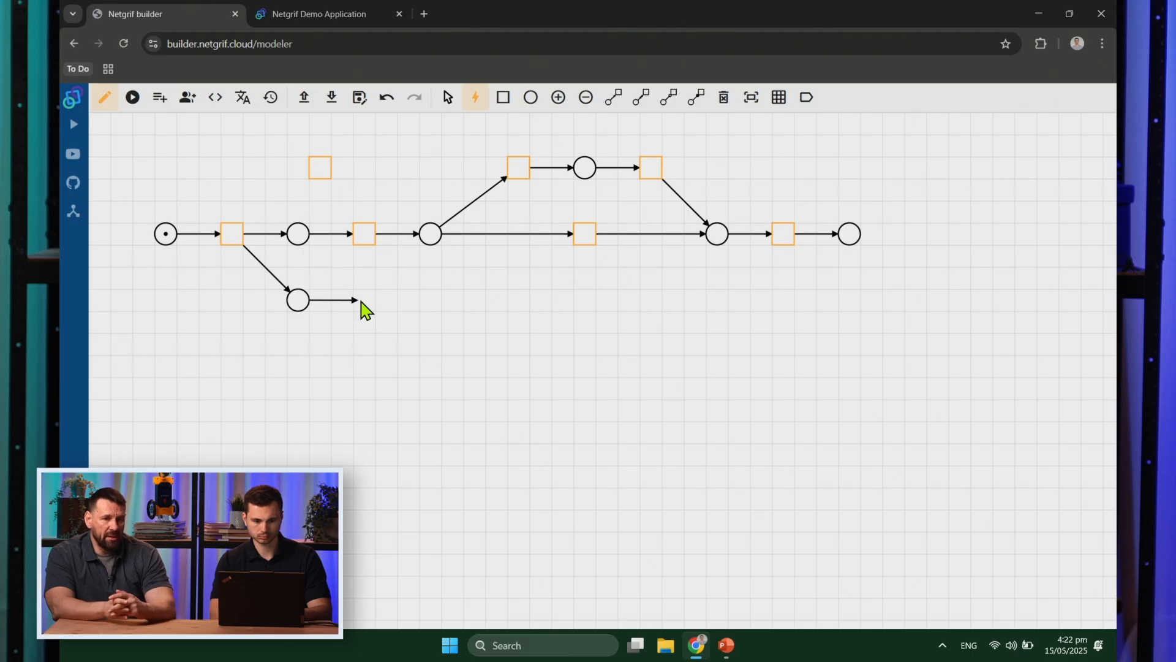
click(363, 308)
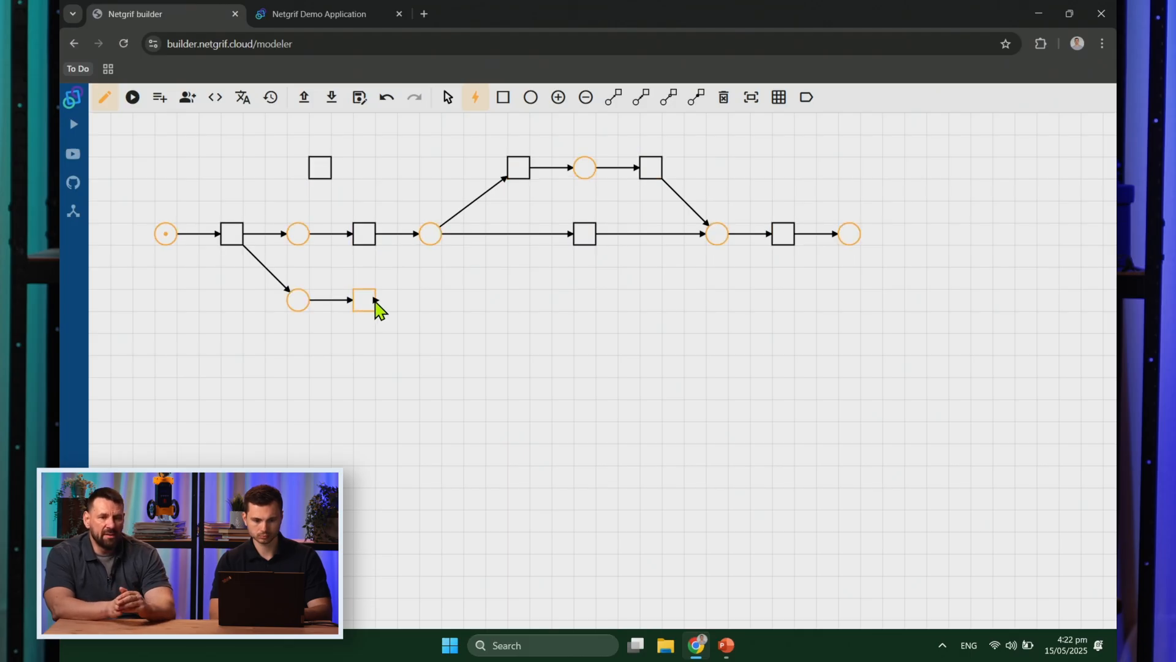
click(447, 98)
Step: Change the side-branch arc to a read arc and shift the right-hand section slightly left
right_click(335, 300)
click(364, 320)
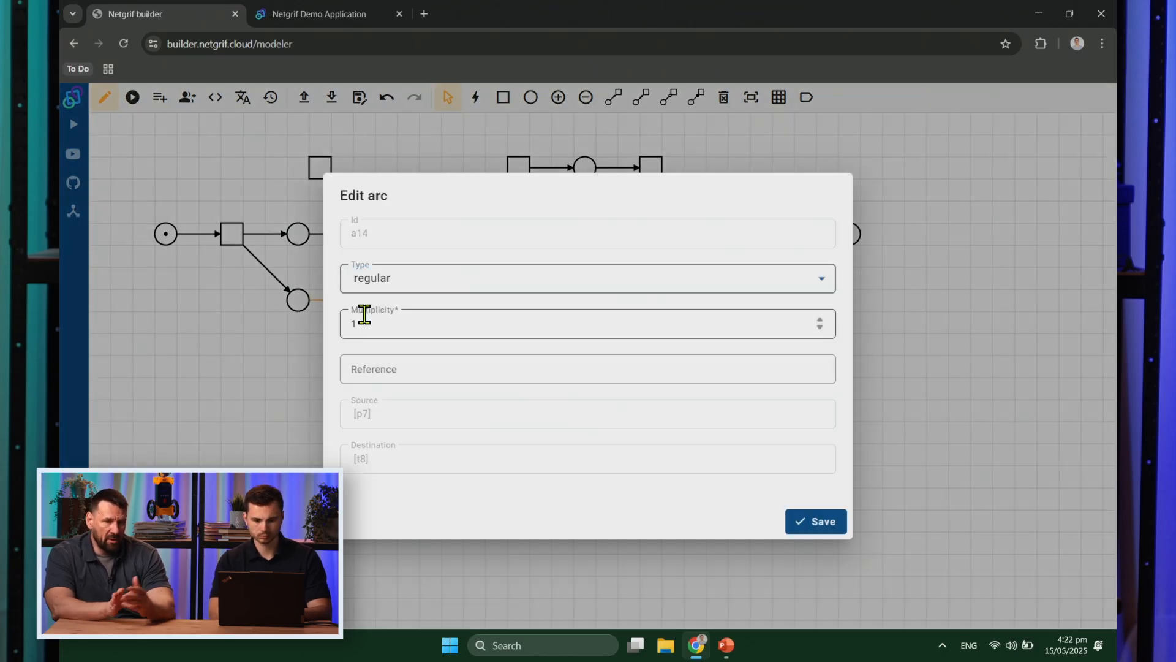
click(493, 285)
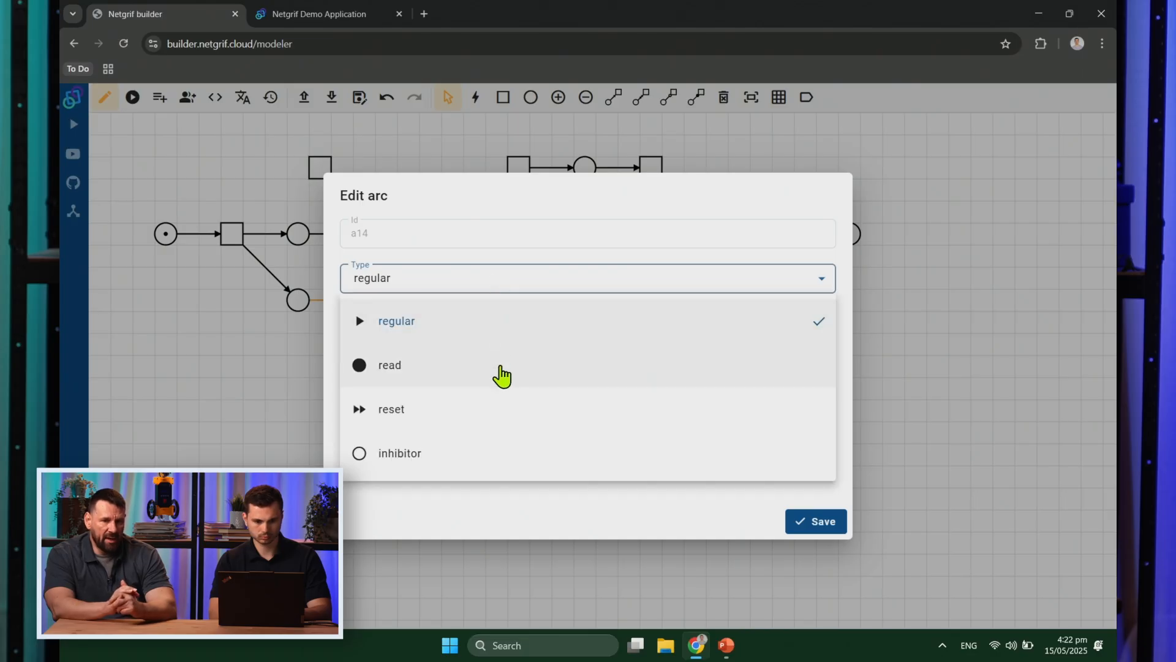
click(500, 367)
click(819, 524)
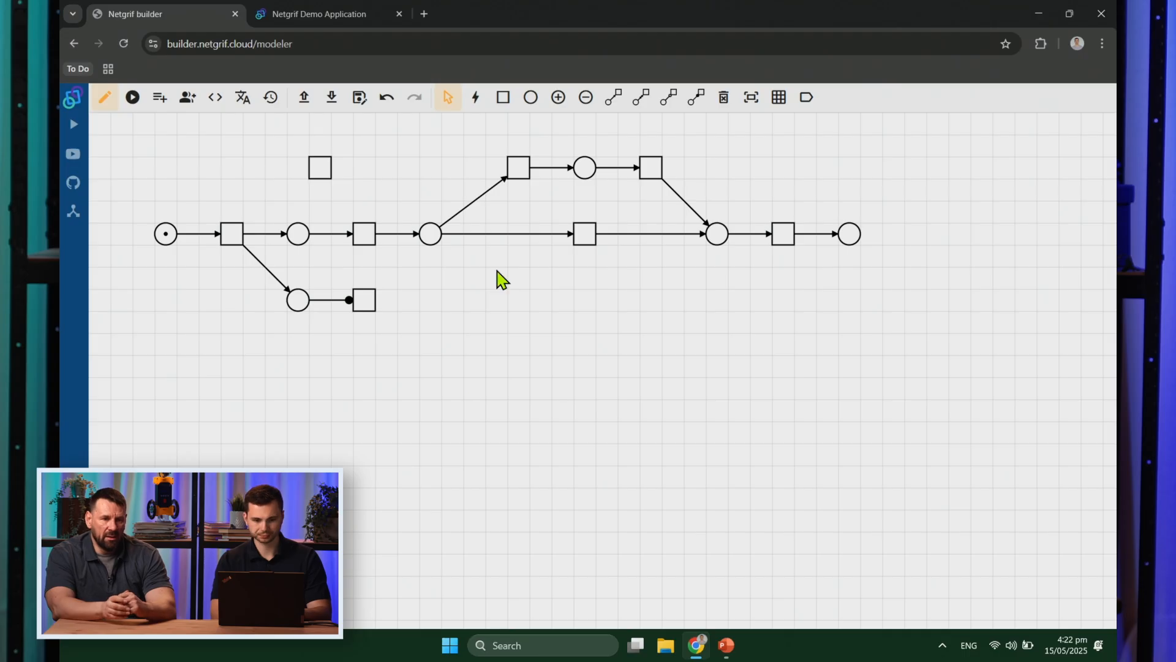
drag(484, 132, 826, 233)
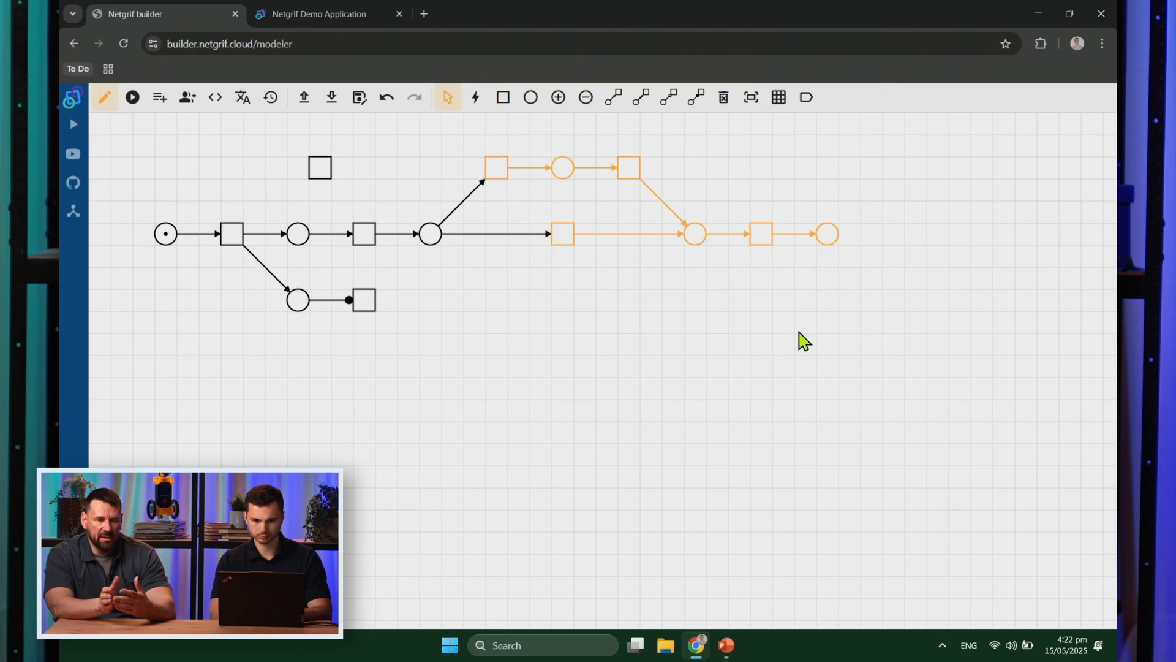
click(732, 327)
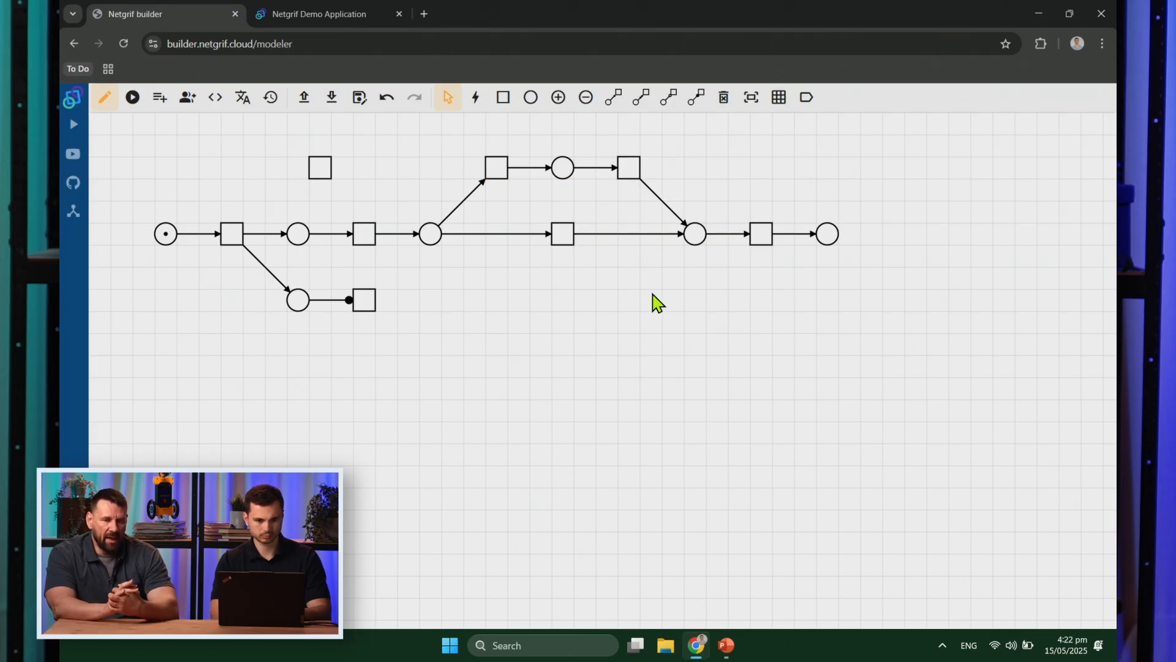
Step: Label the lone transition [form] and the start place init
right_click(327, 166)
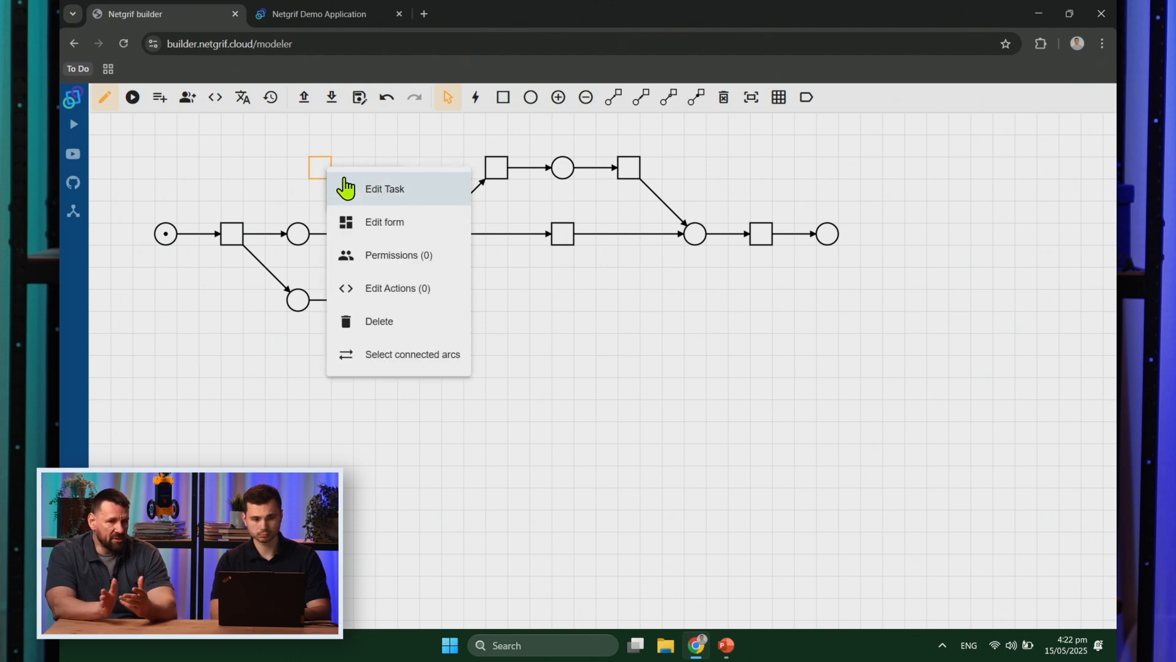
click(373, 189)
text([])
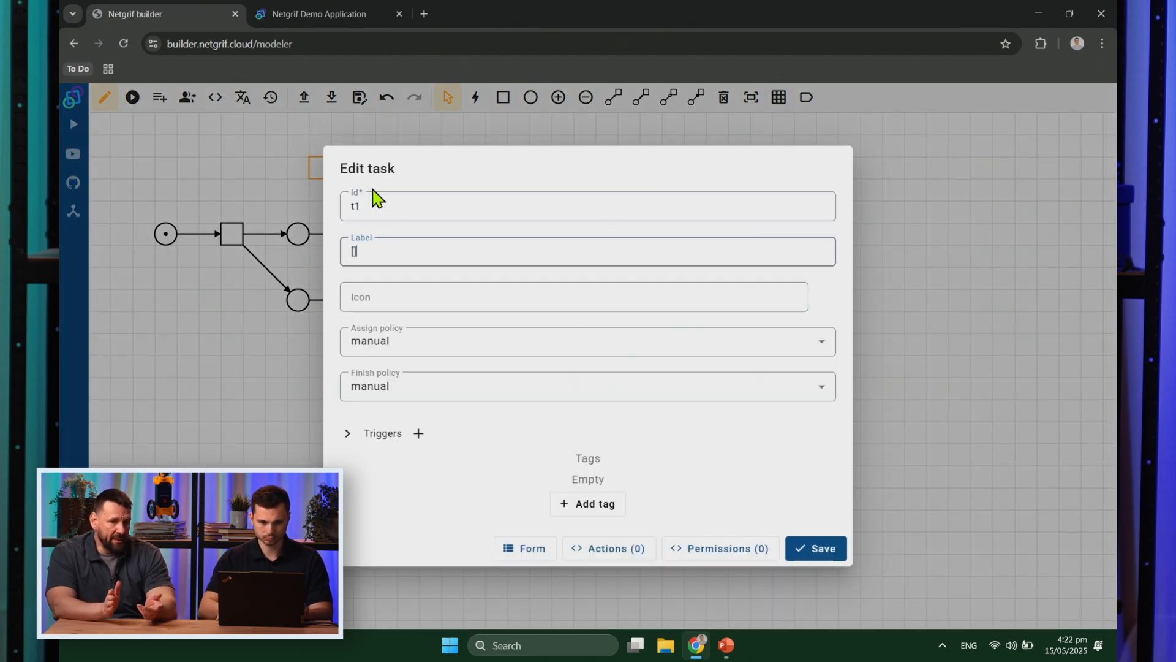
text(form)
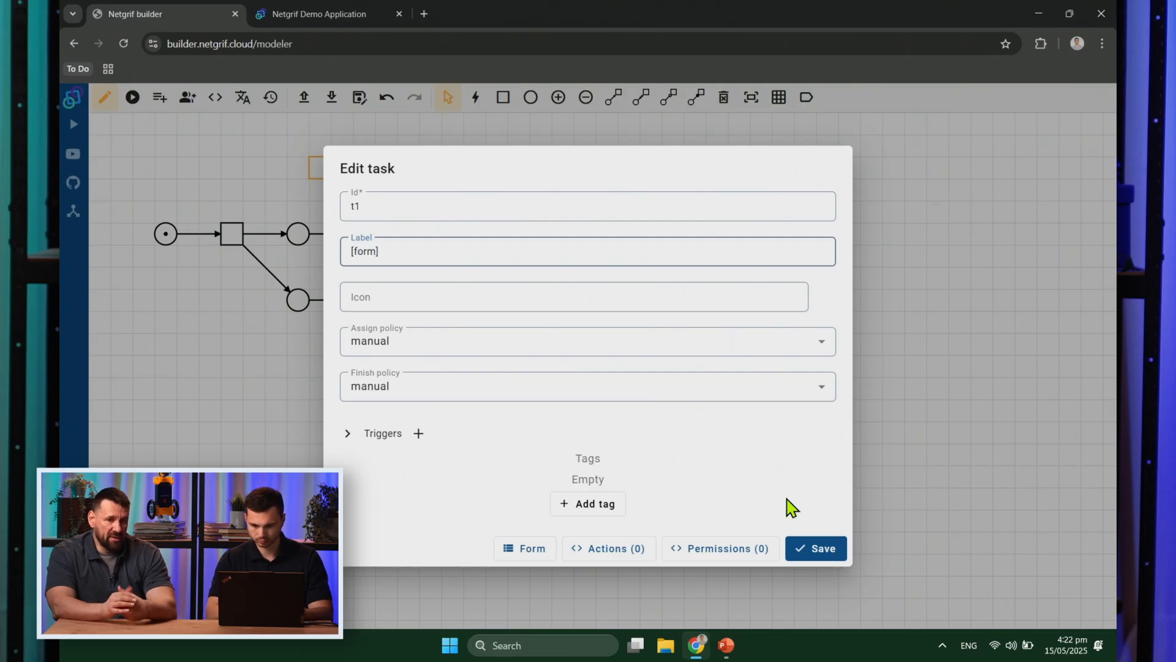
click(821, 550)
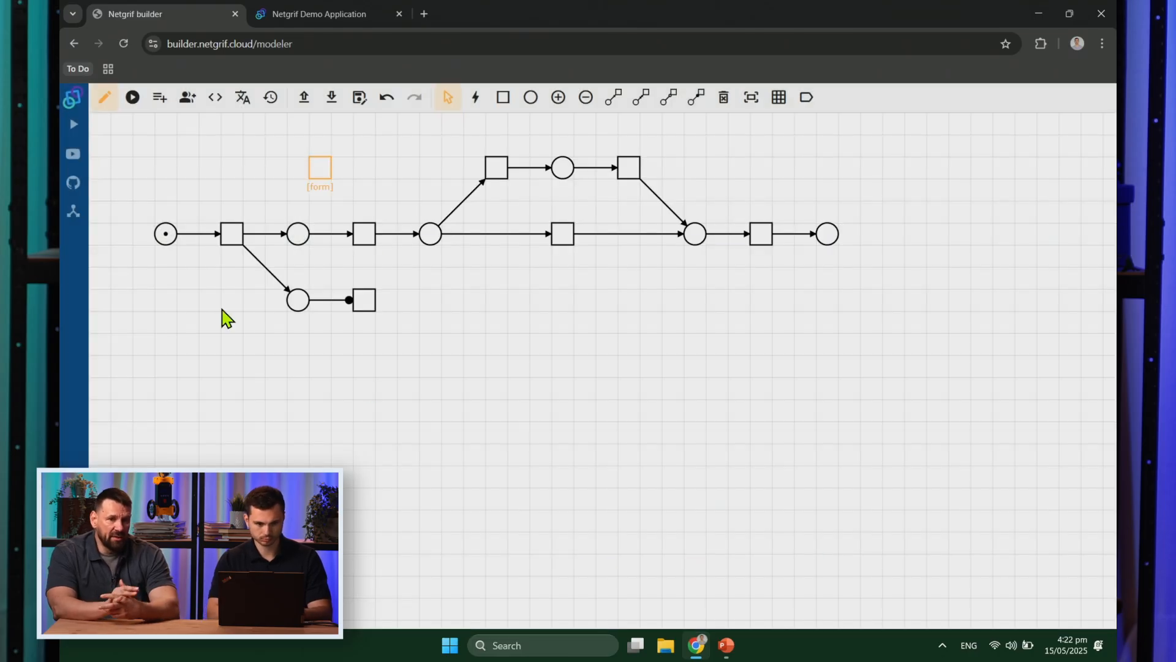
right_click(165, 235)
click(215, 277)
key(Tab)
text(in)
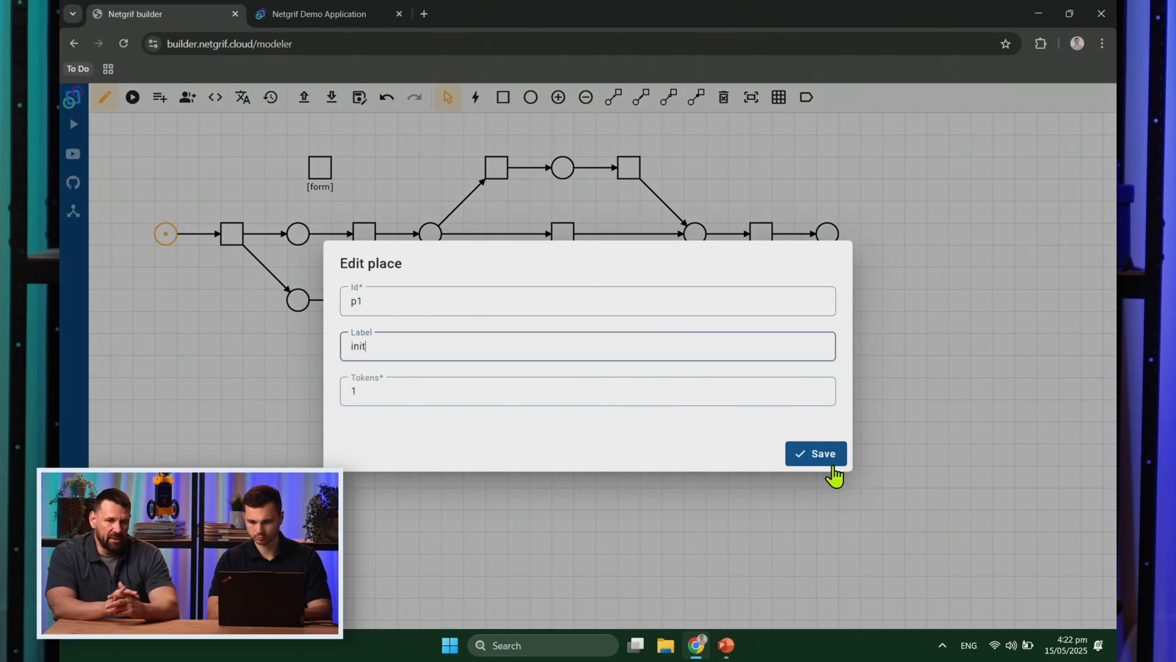
click(826, 458)
Step: Label the first transition Submit request and the following place submited
right_click(231, 251)
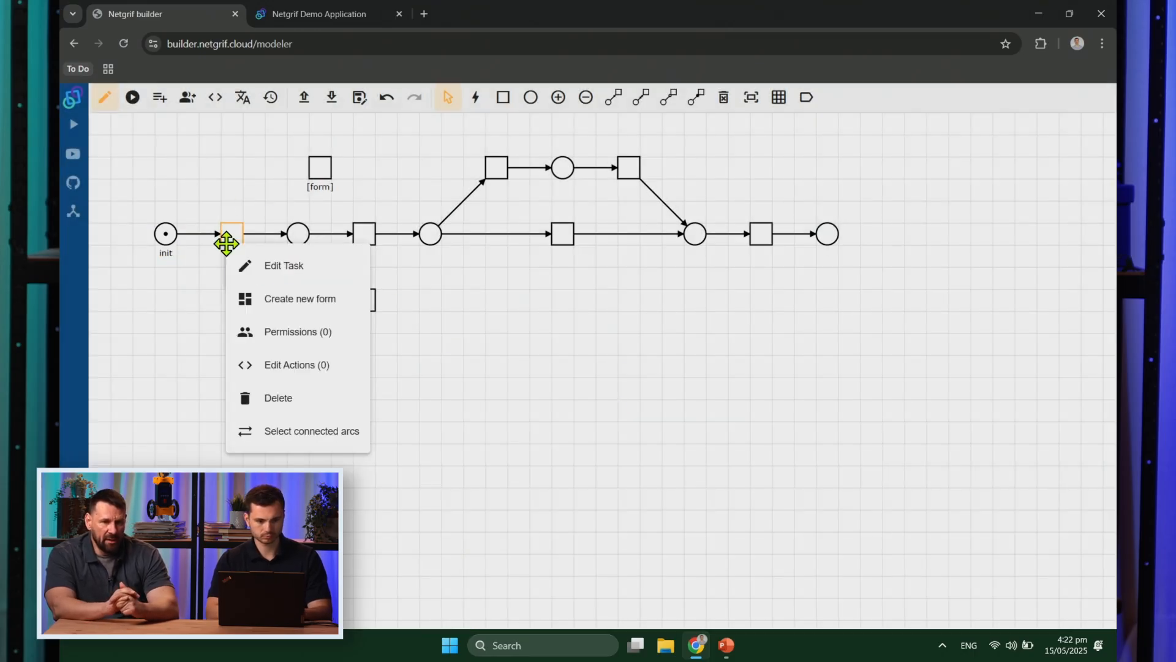
click(280, 264)
key(Tab)
text(Submit)
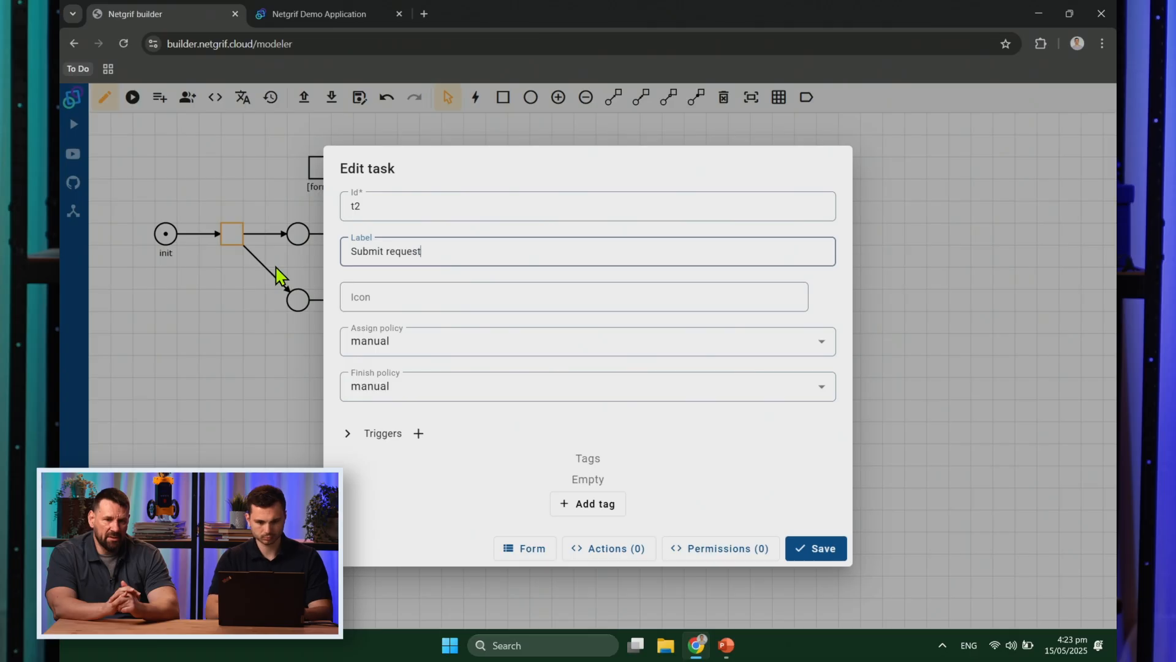
click(825, 558)
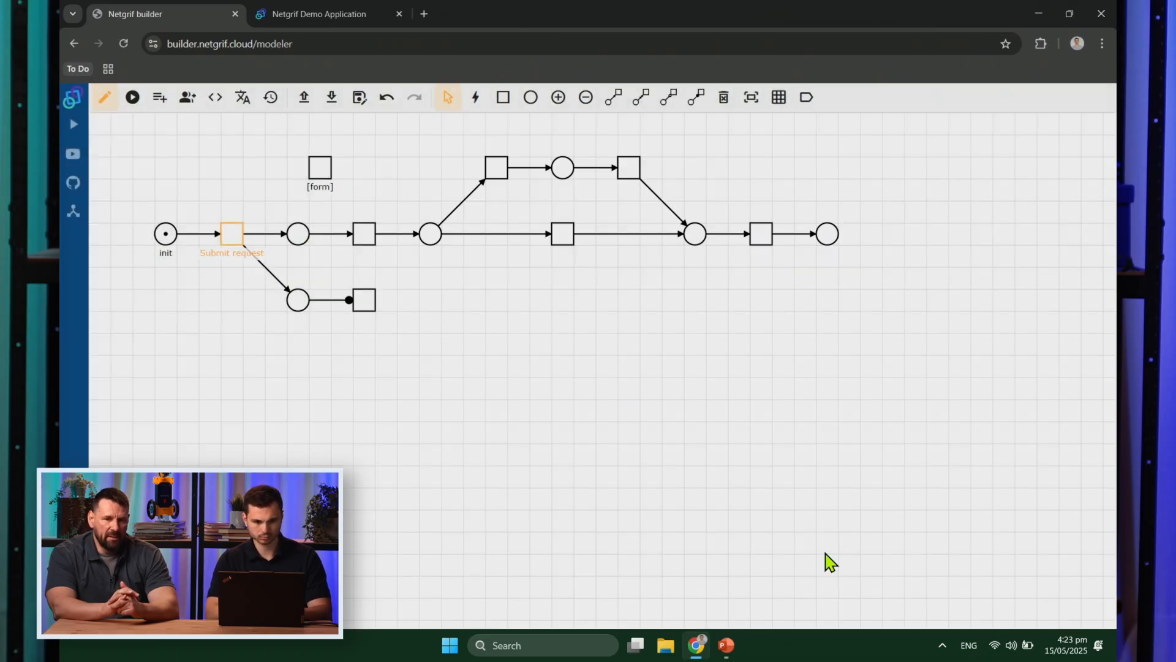
right_click(302, 243)
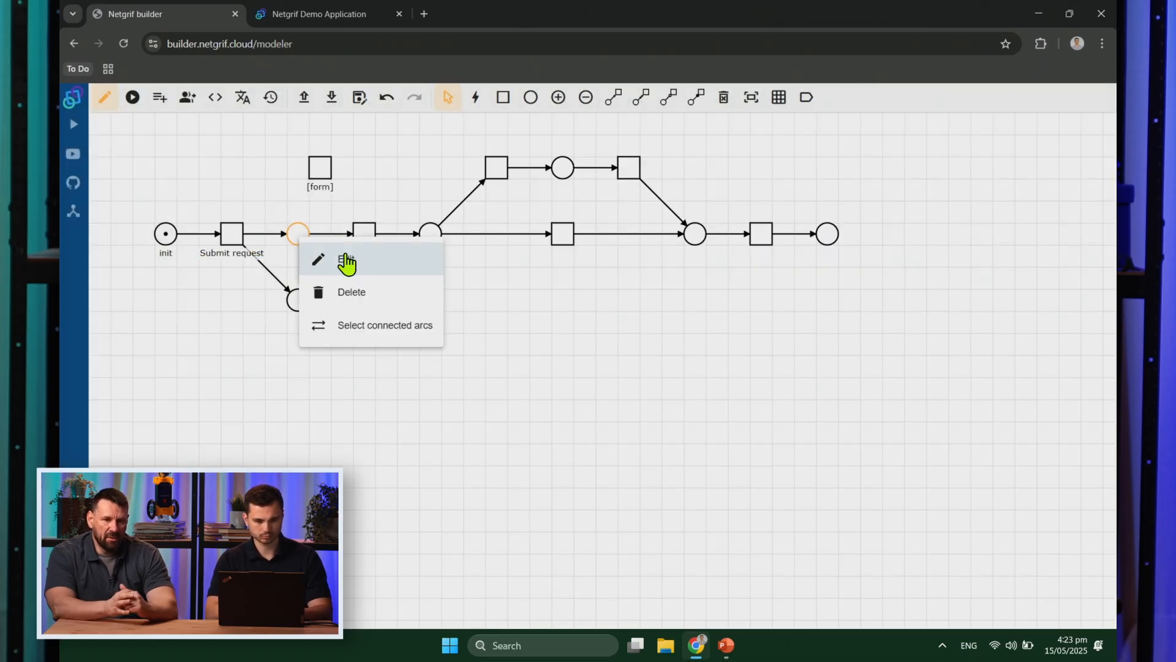
click(346, 262)
key(Tab)
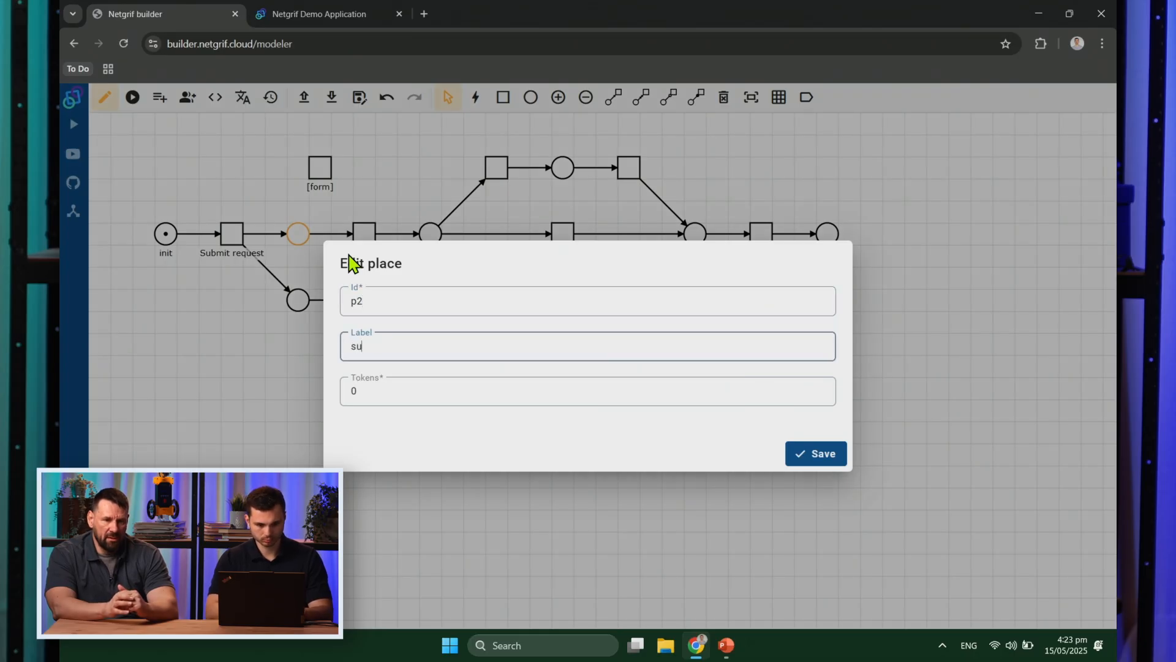
click(823, 462)
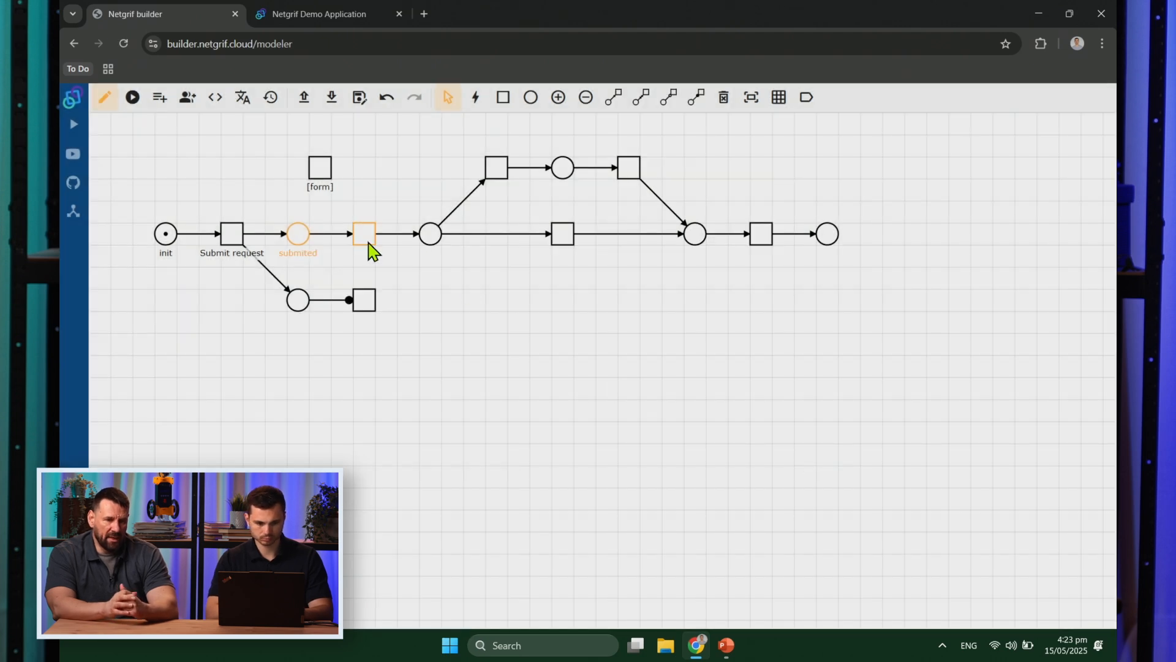
Step: Label the next transition Registration and the place after it registered
right_click(367, 241)
click(394, 265)
click(398, 255)
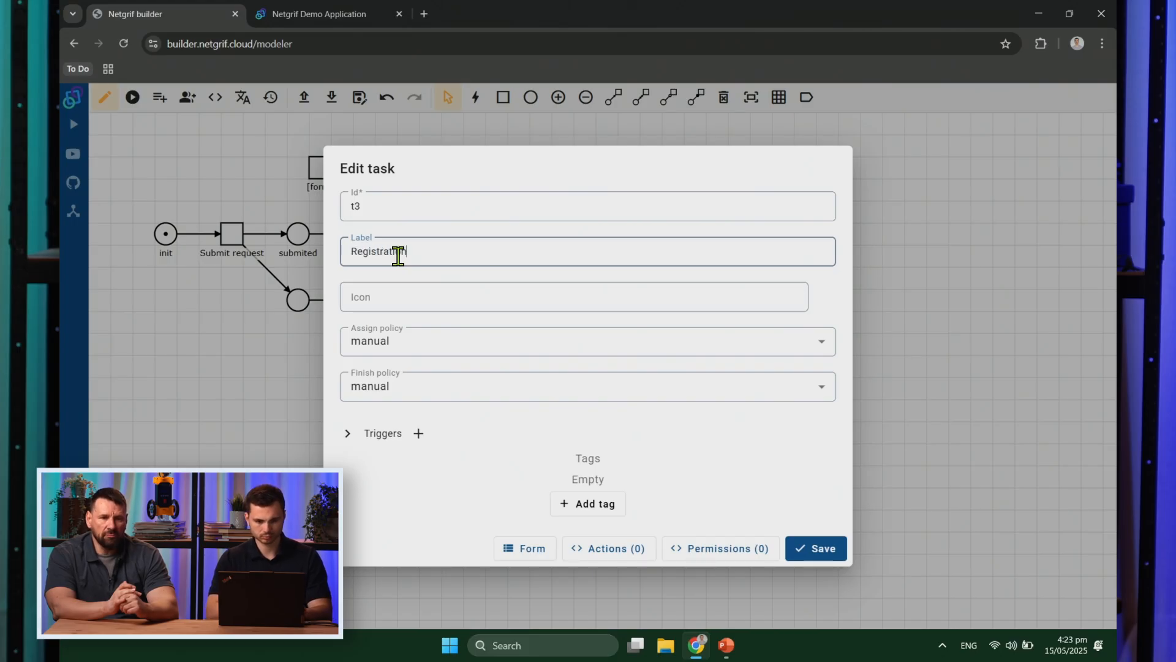
click(805, 561)
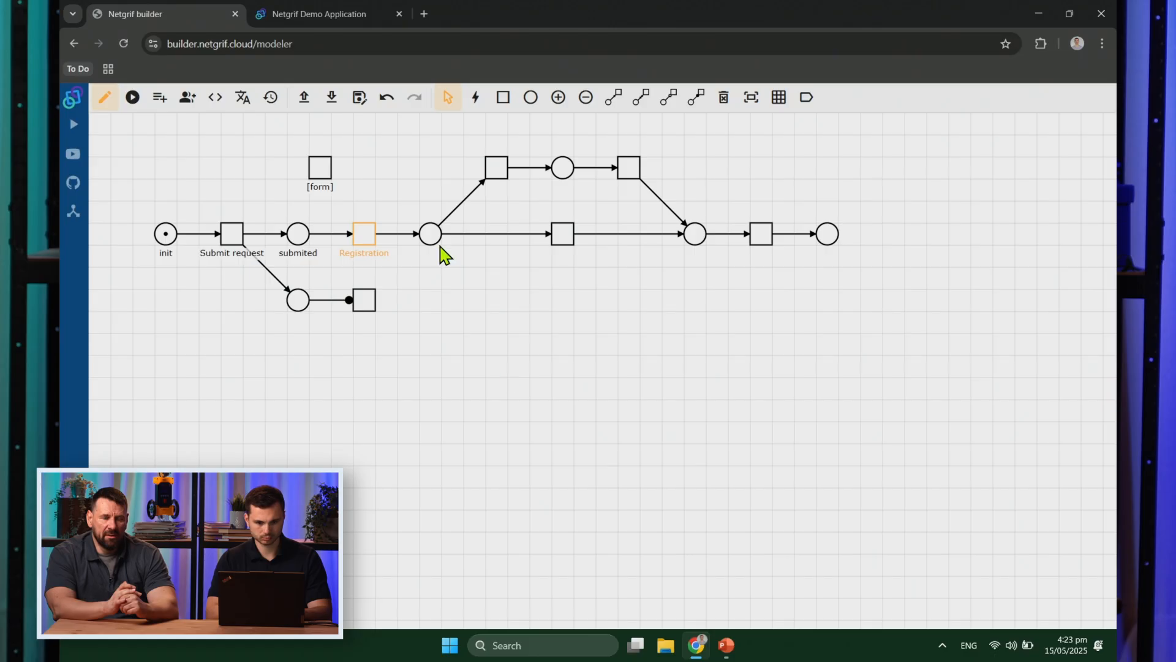
right_click(434, 237)
click(483, 271)
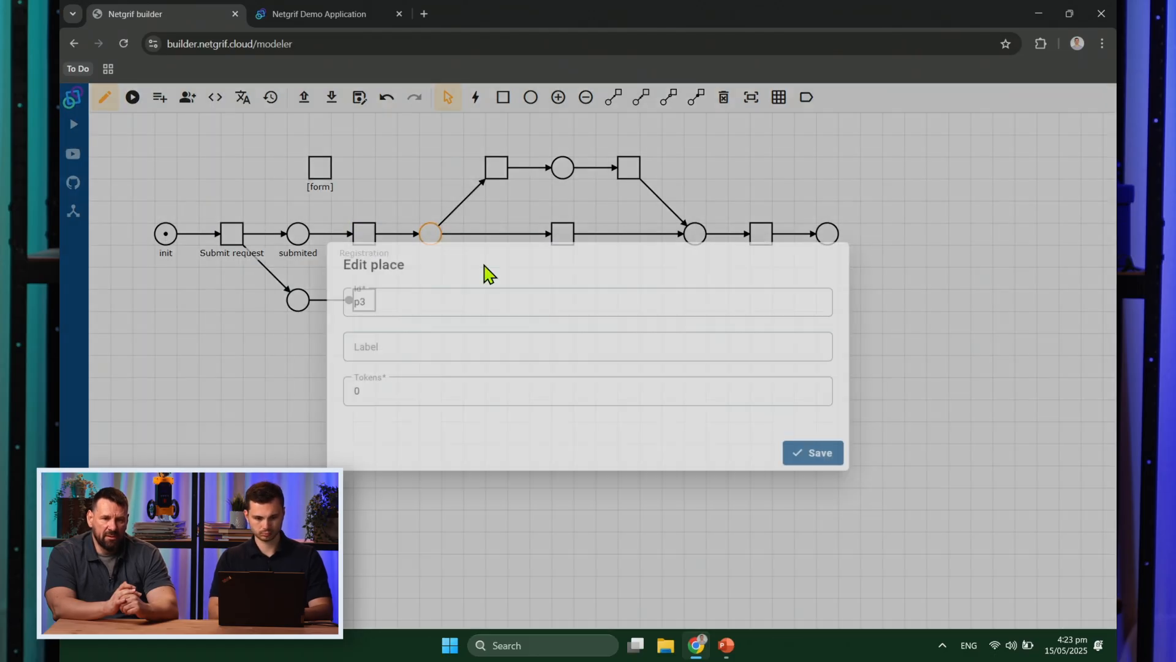
text(registered)
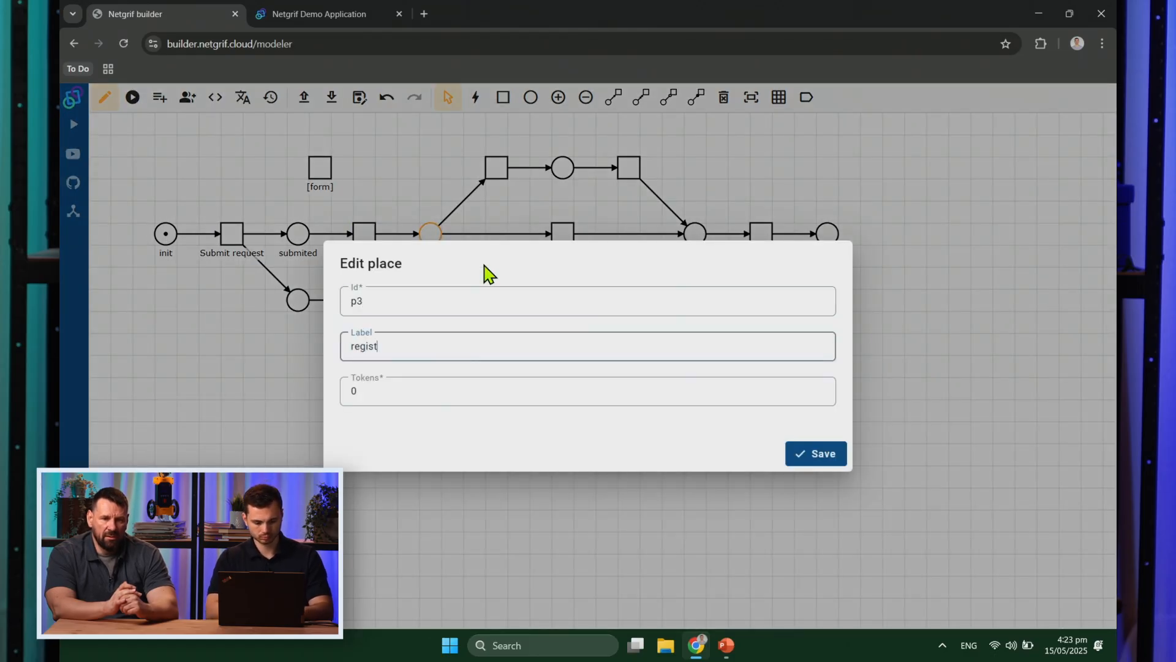
click(809, 453)
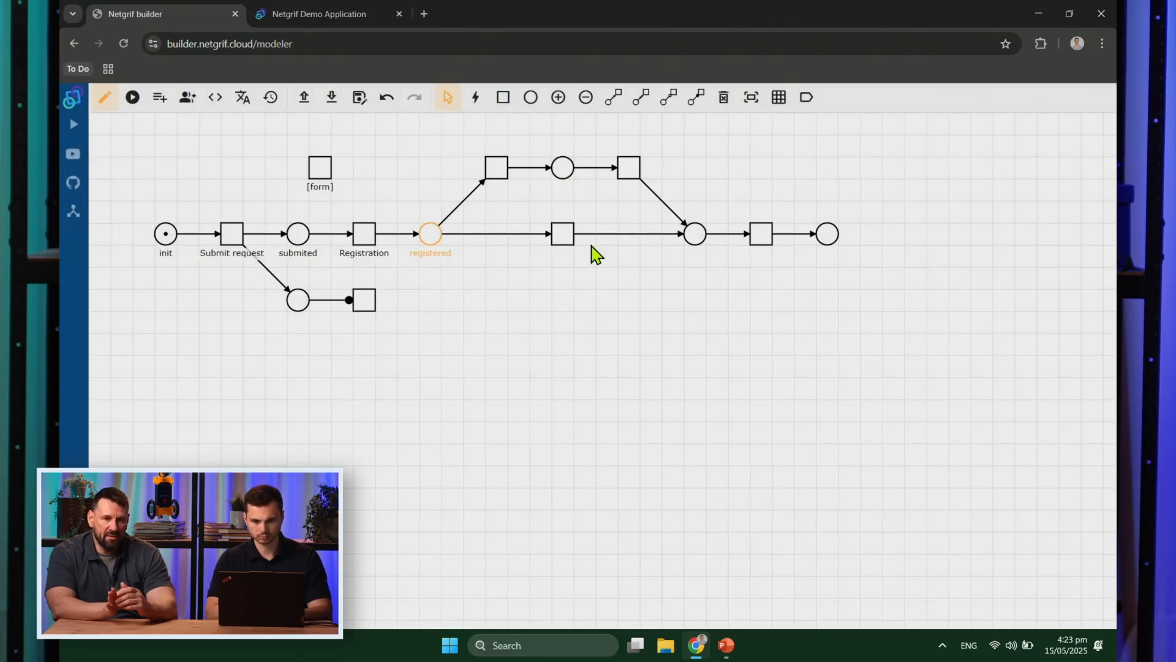
Step: Label the upper-branch transition [toLegal] and the parallel lower transition [skipLegal]
right_click(497, 171)
click(536, 203)
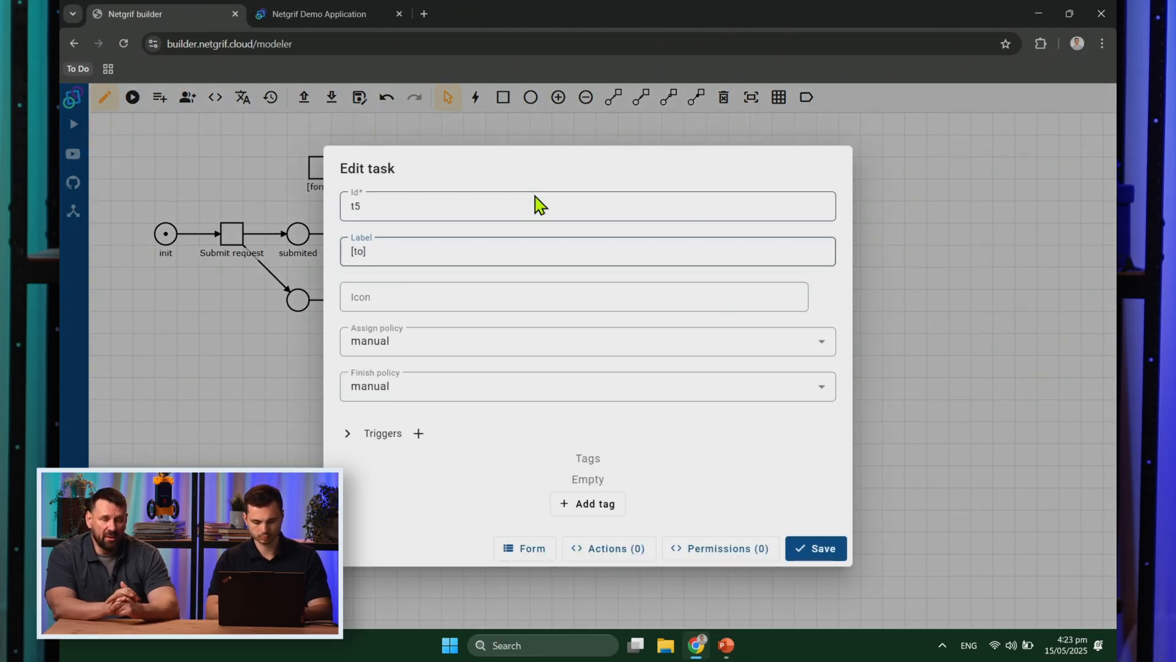
text(al)
key(ctrl+a)
key(ctrl+c)
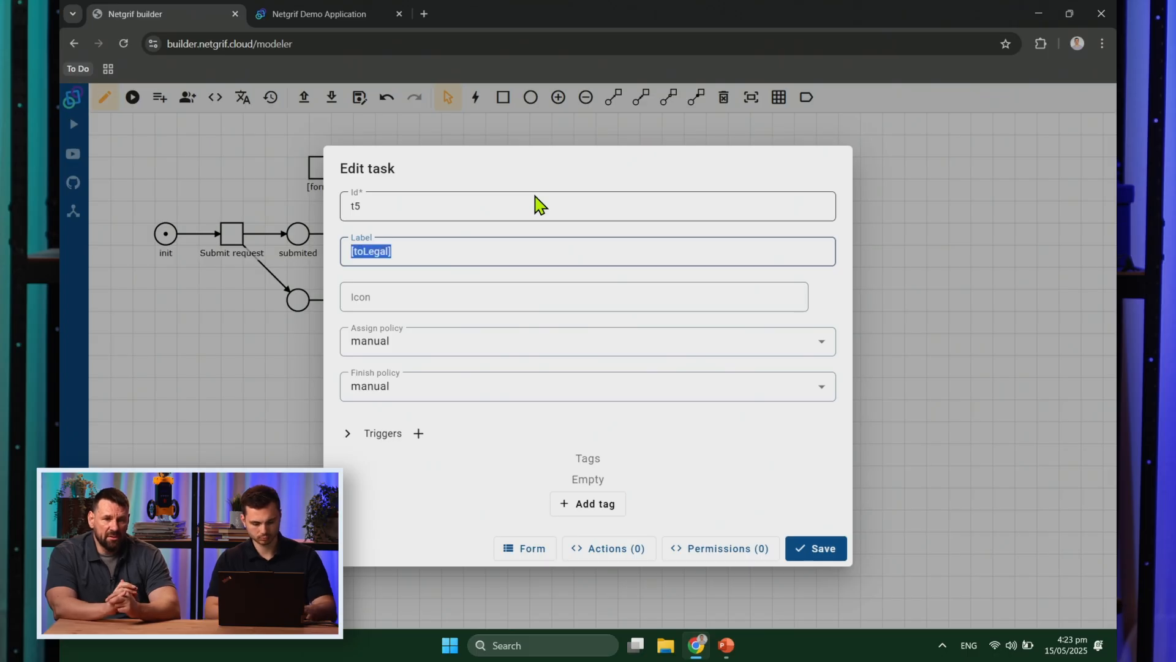
click(818, 555)
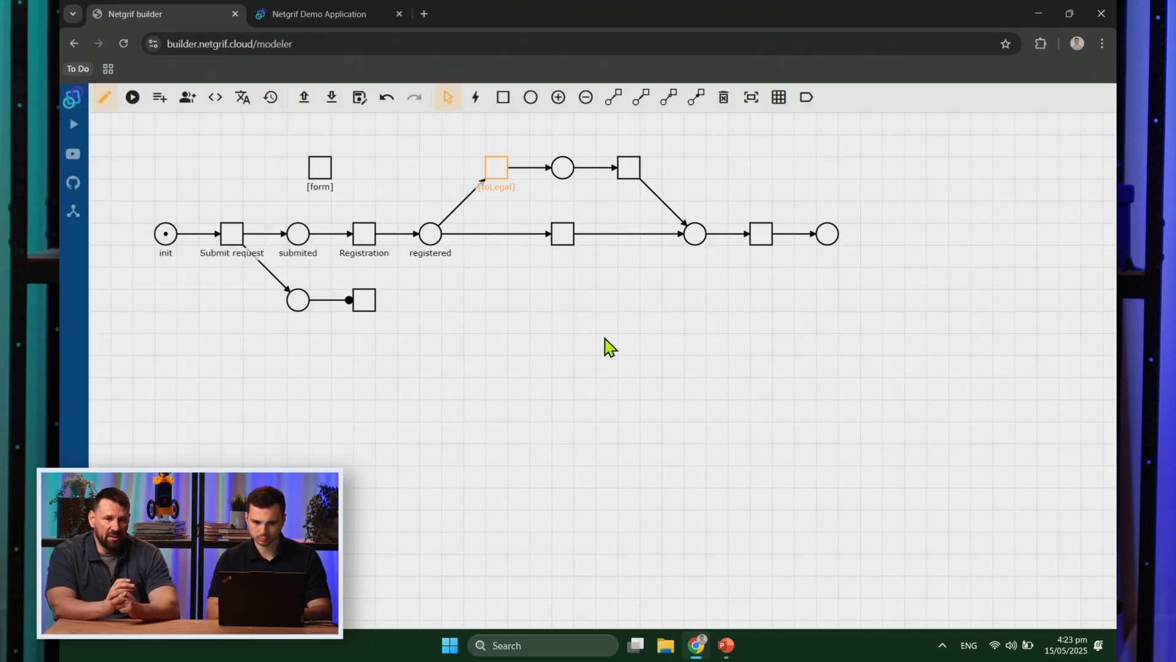
click(565, 248)
right_click(564, 244)
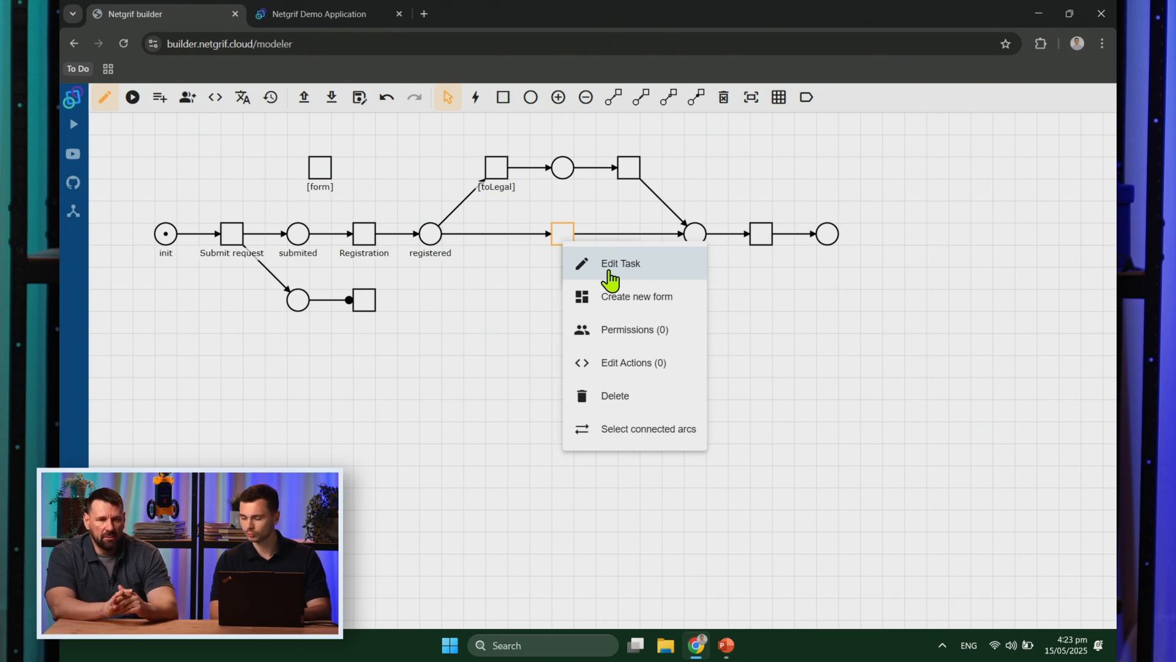
click(610, 279)
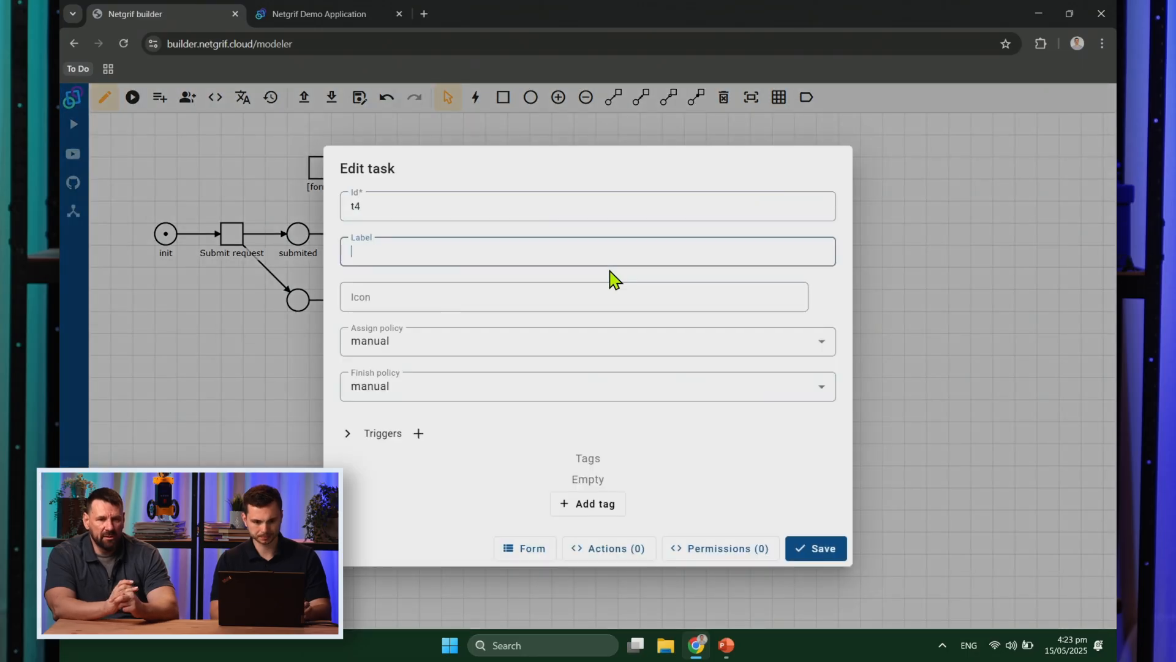
key(ctrl+v)
key(BackSpace)
key(BackSpace)
text(skip)
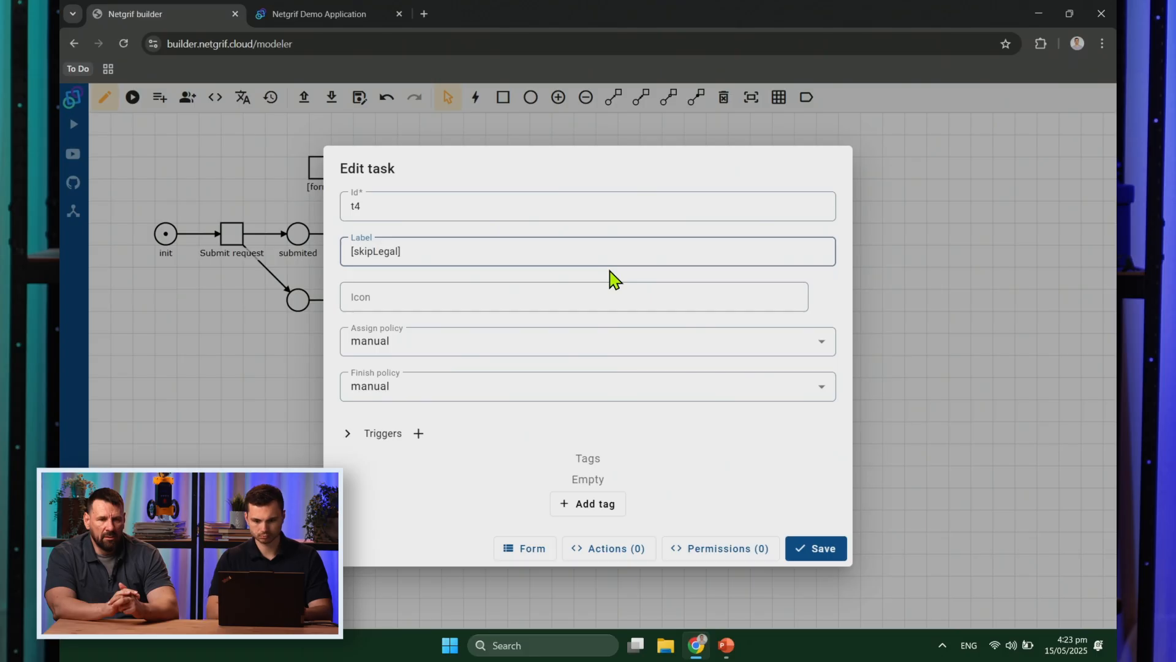
click(828, 555)
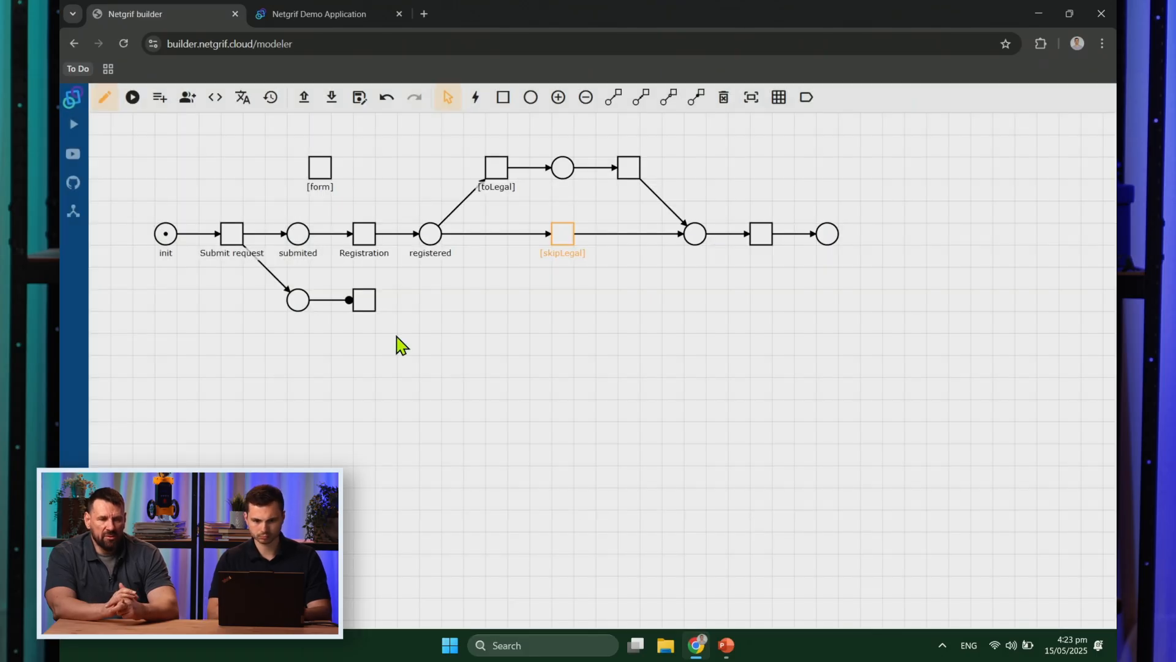
Step: Label the place after [toLegal] preLegal and the next transition Statement of the legal department
right_click(565, 177)
click(590, 193)
text(preLegal)
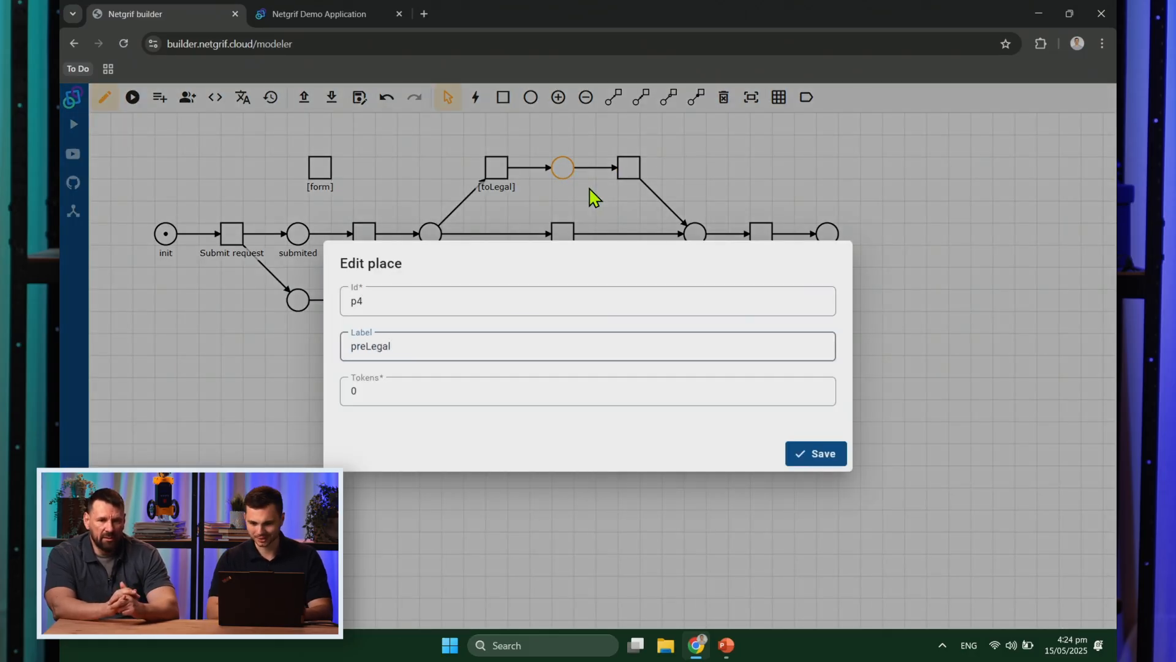
click(817, 454)
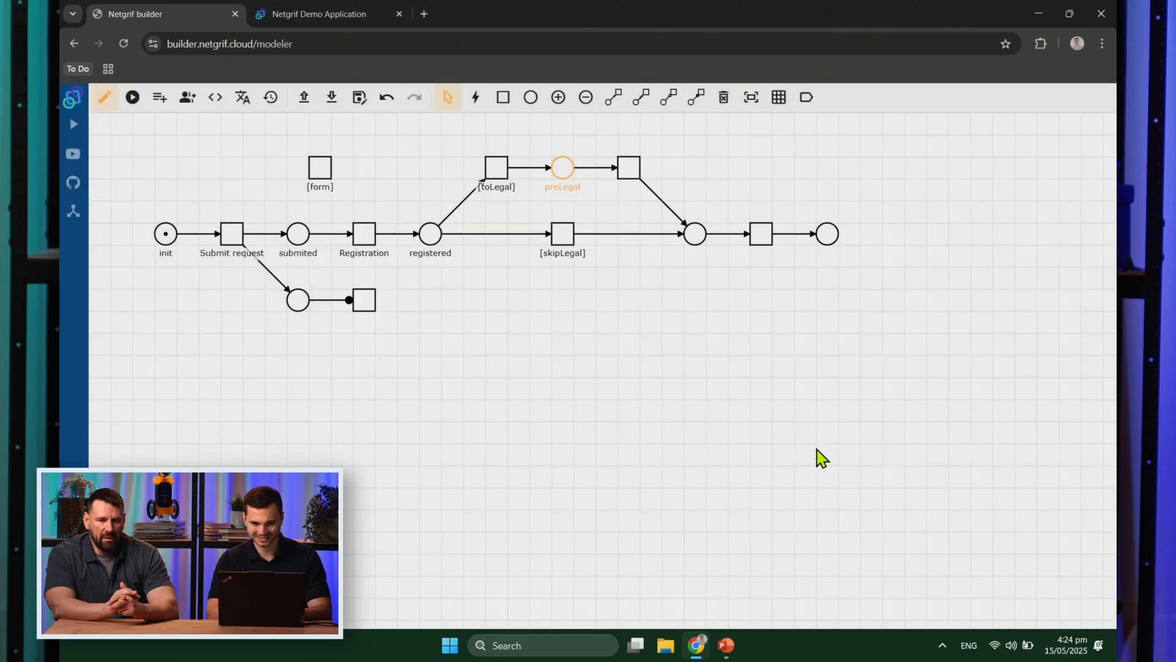
right_click(637, 174)
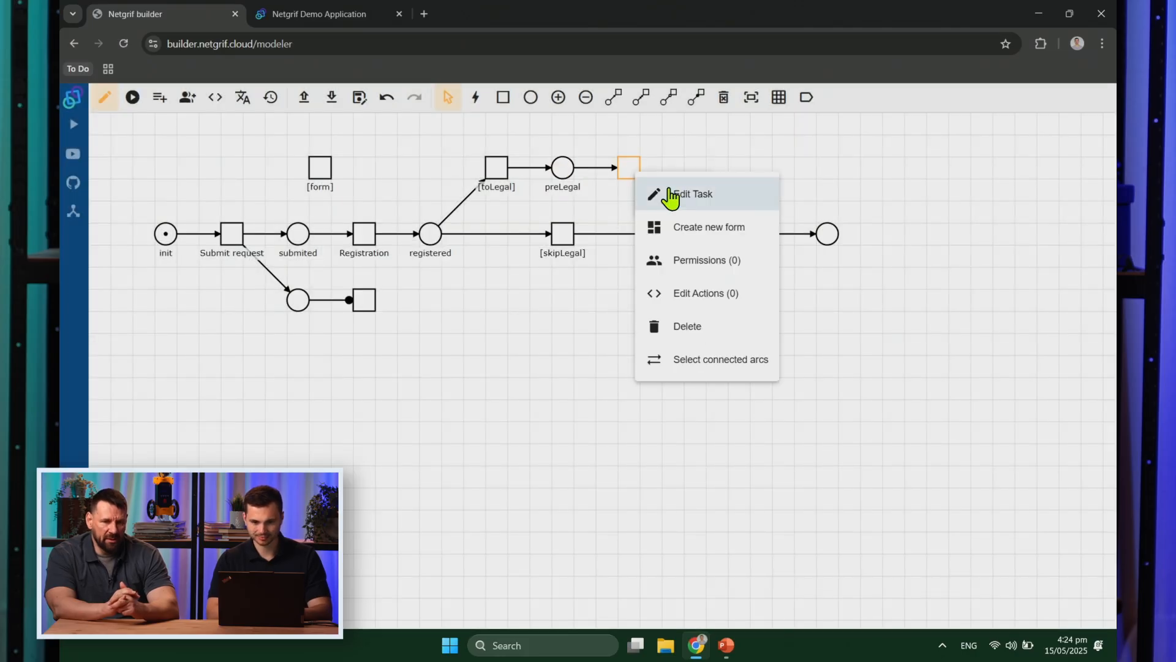
click(676, 193)
text(Statement of the legal department)
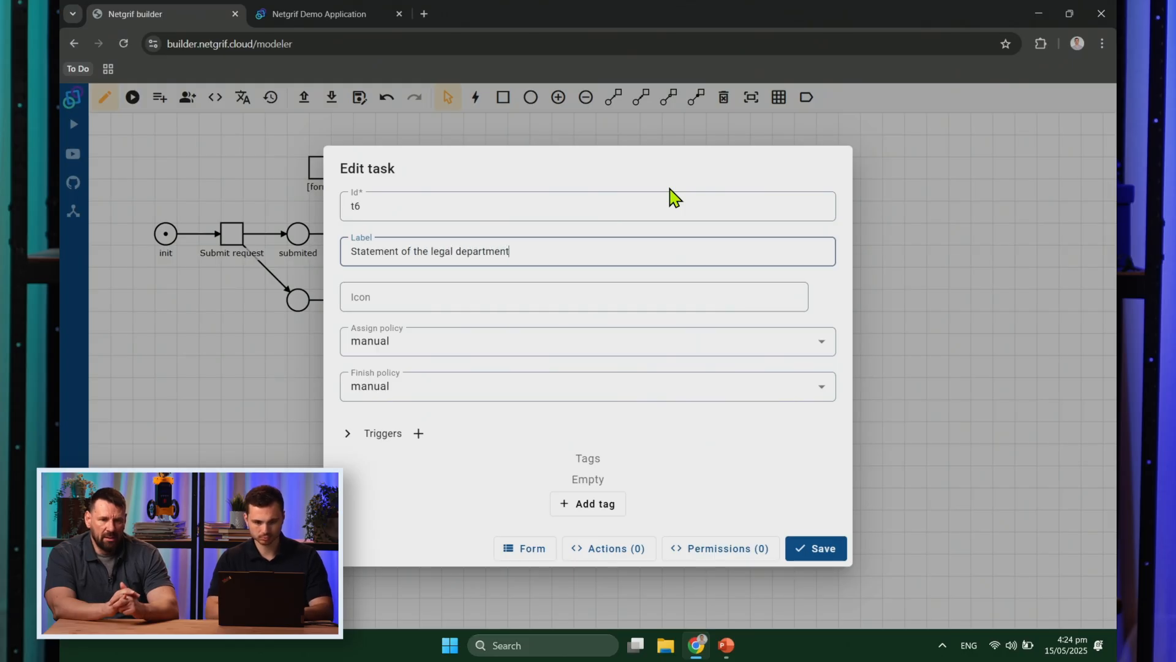
click(827, 550)
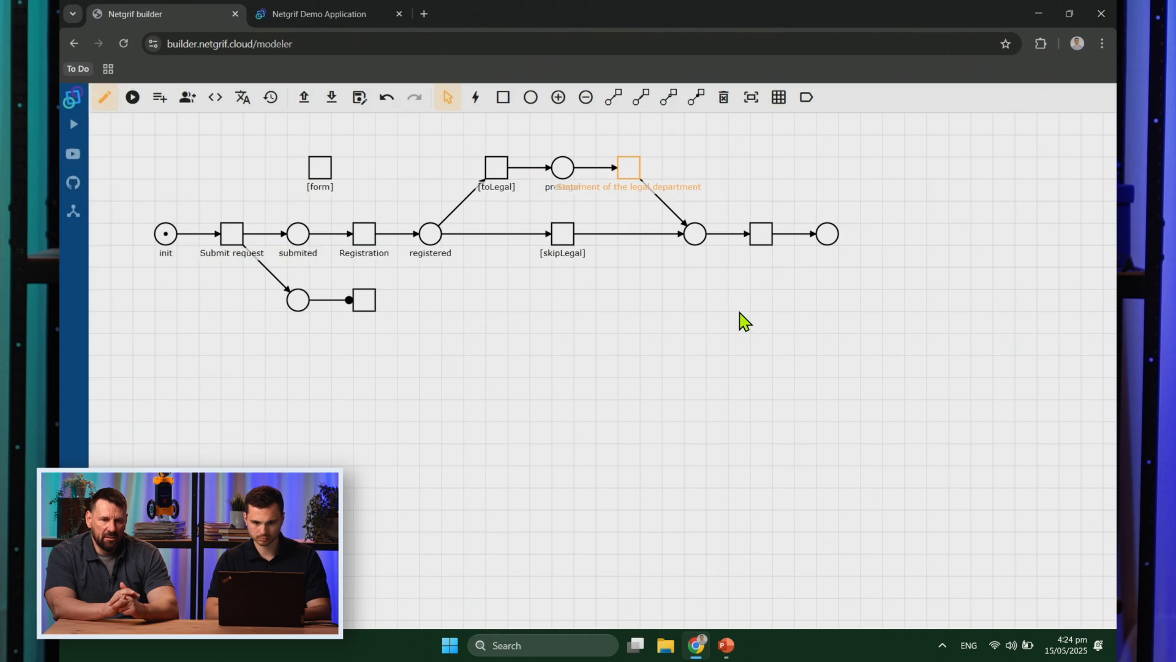
Step: Label the merge place prePR and shift the right-hand part of the net right
right_click(699, 238)
click(736, 260)
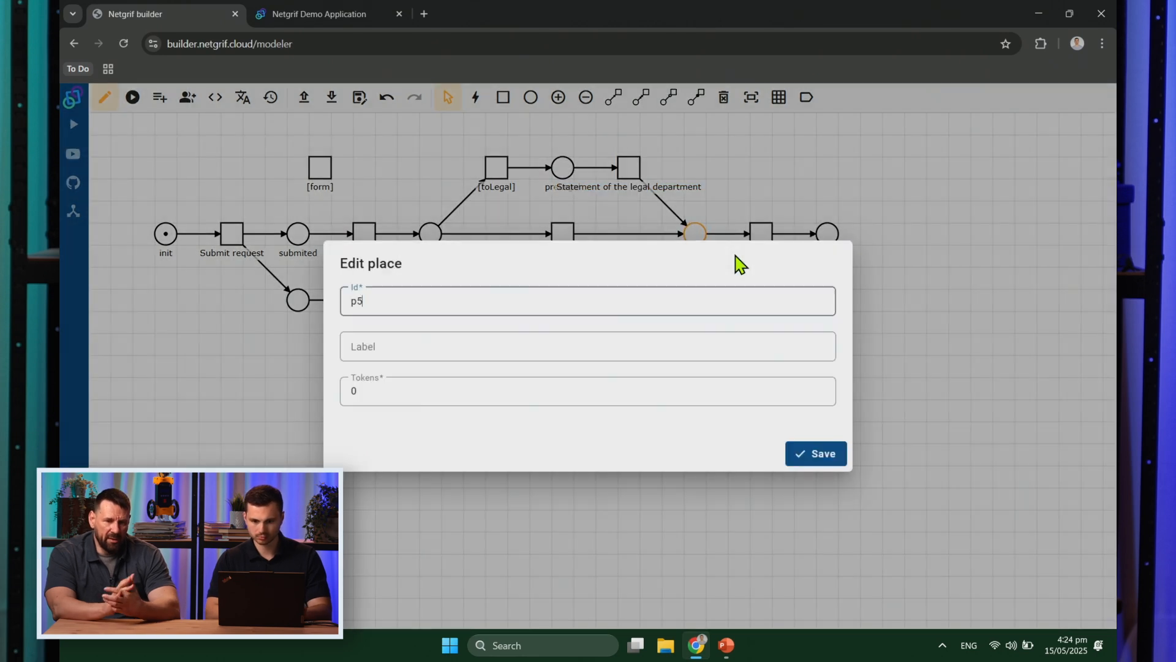
text(prePR)
click(831, 461)
drag(600, 126, 868, 294)
drag(820, 232, 864, 231)
click(876, 285)
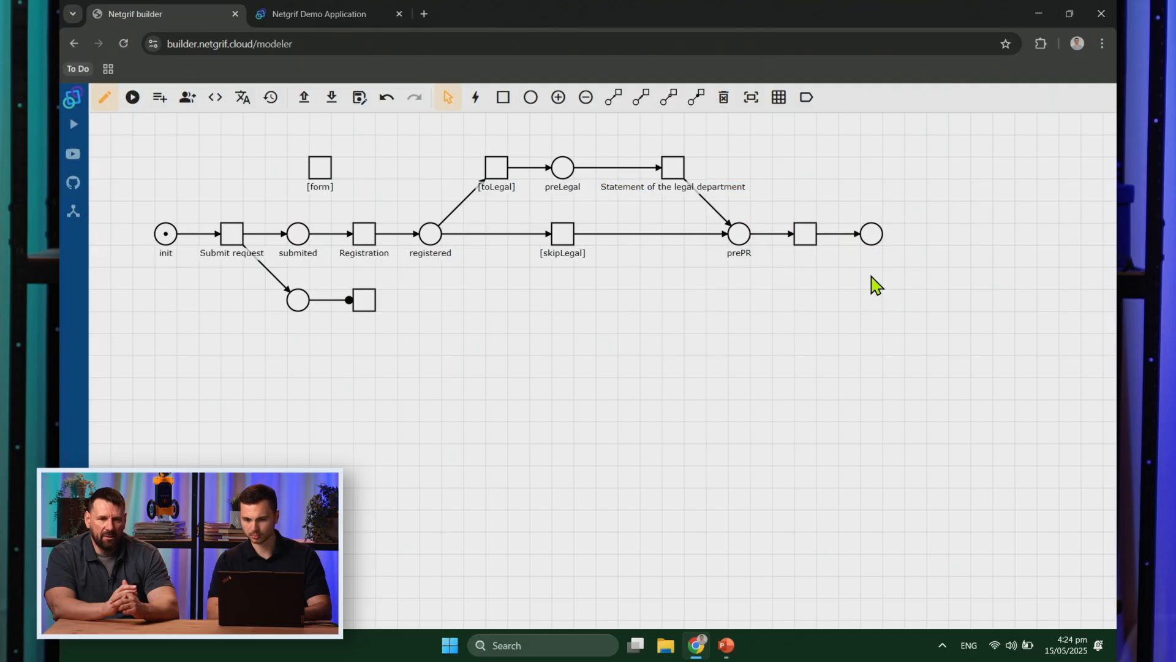
Step: Label the transition after prePR Answer and the final place end
right_click(800, 239)
click(841, 265)
key(Tab)
text(Answer to the client)
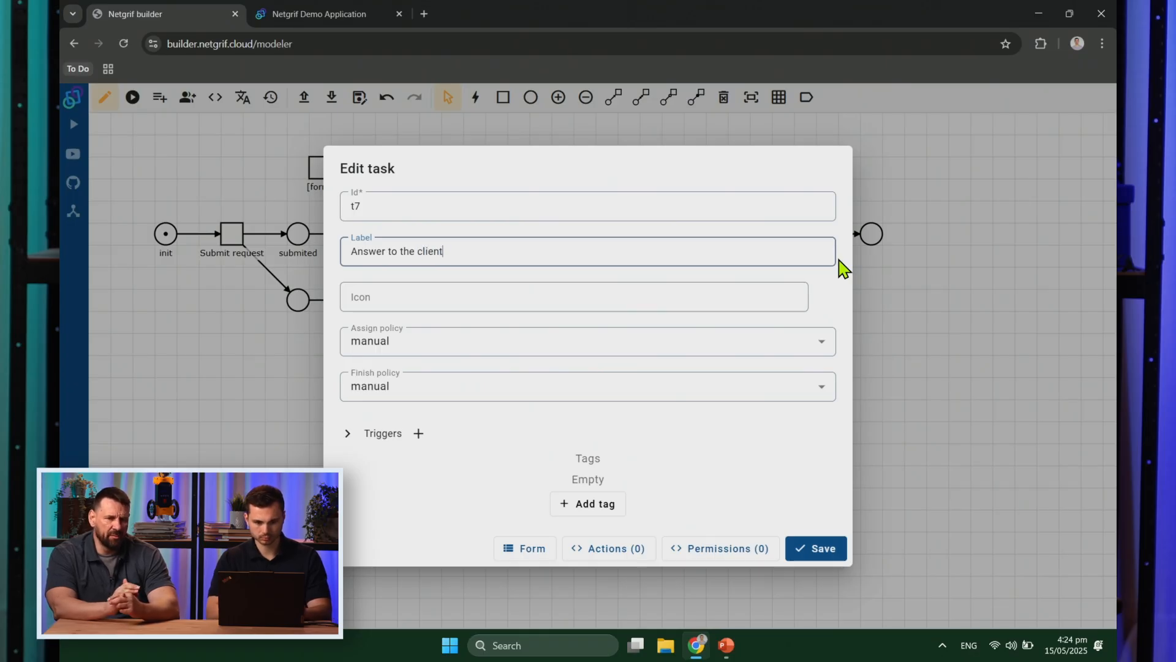
key(ctrl+a)
key(ctrl+shift+Right)
key(BackSpace)
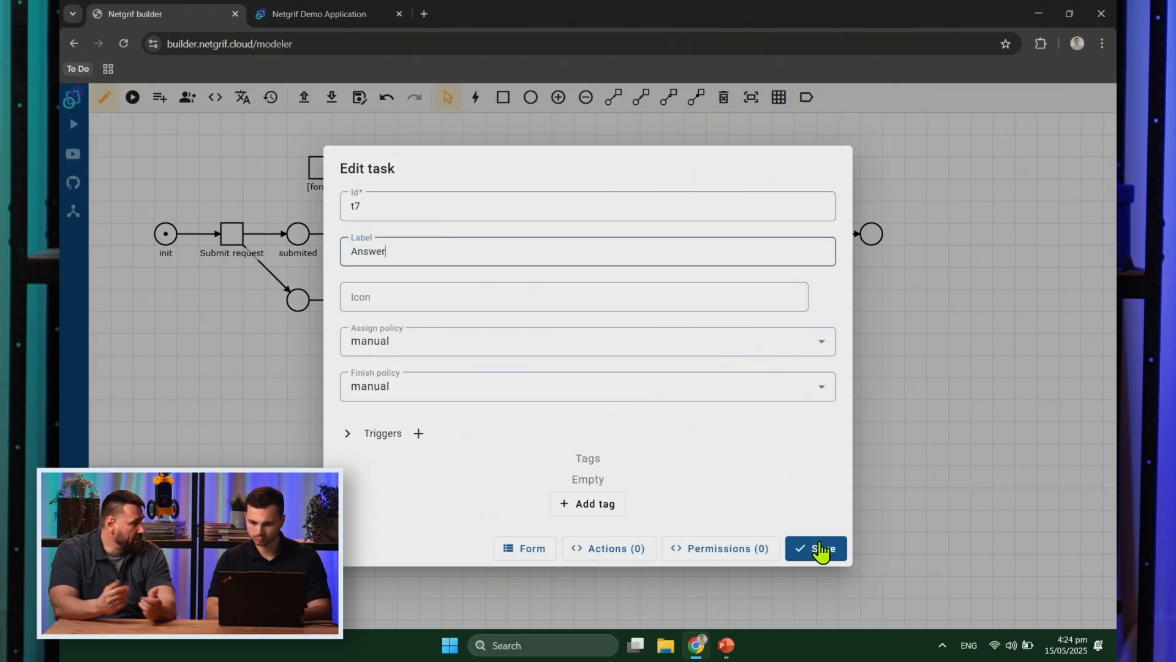
click(821, 549)
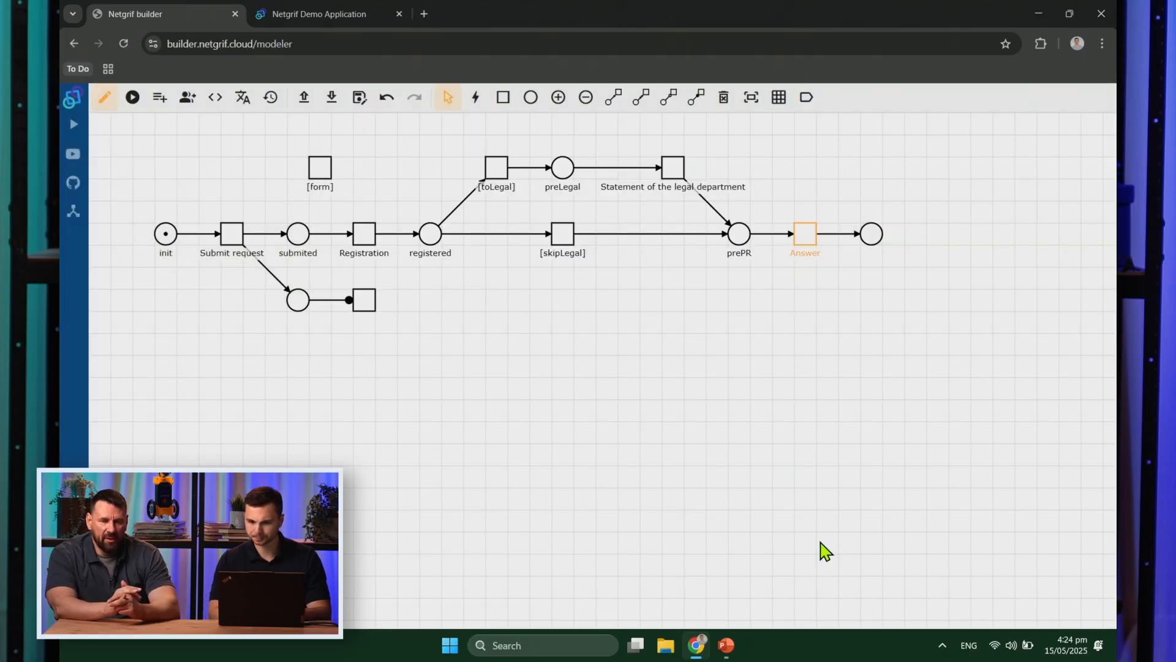
right_click(873, 236)
click(909, 267)
text(end)
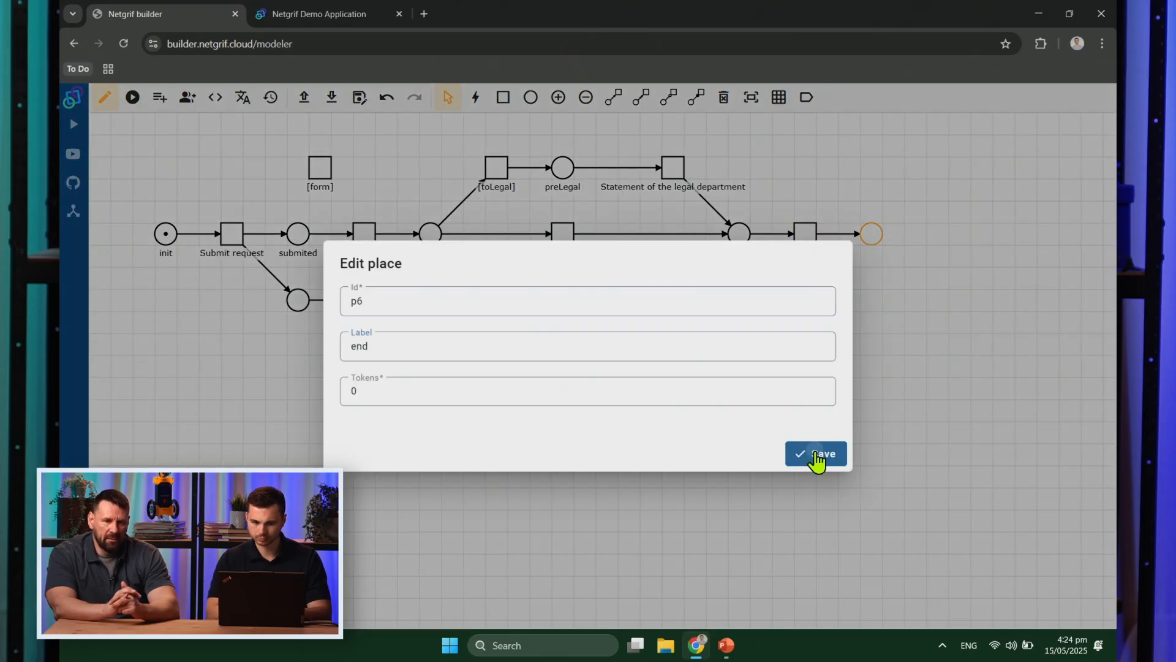
click(819, 459)
Step: Label the lower side-branch place submited and its transition Status
drag(215, 289, 407, 337)
click(393, 353)
right_click(296, 309)
click(342, 326)
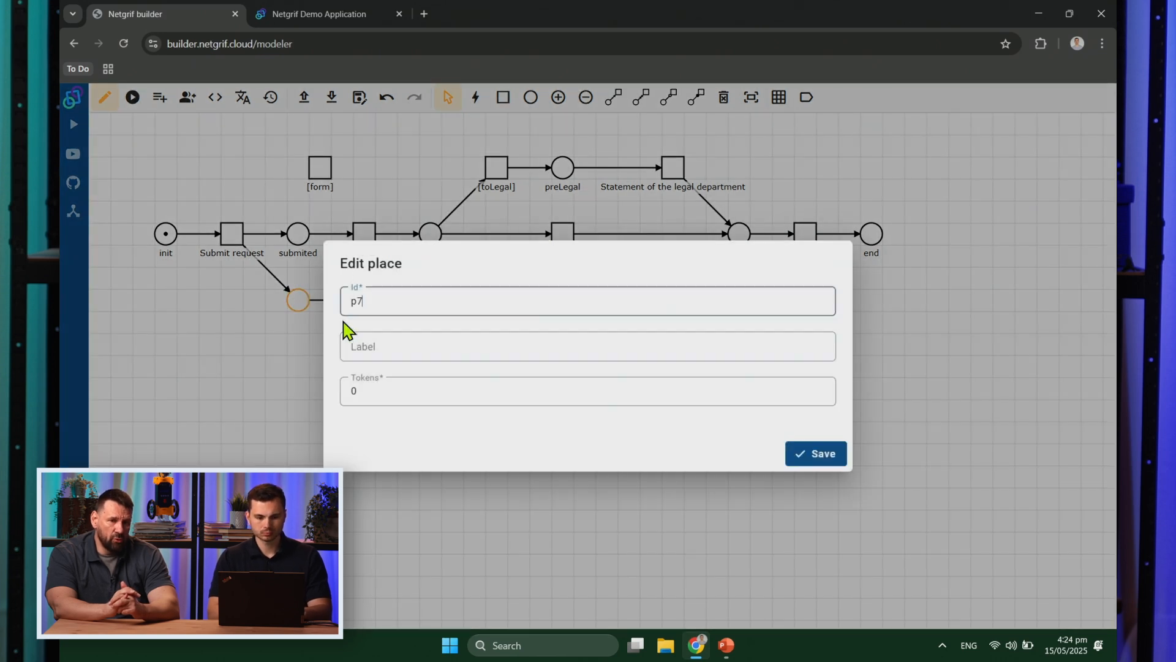
text(submited)
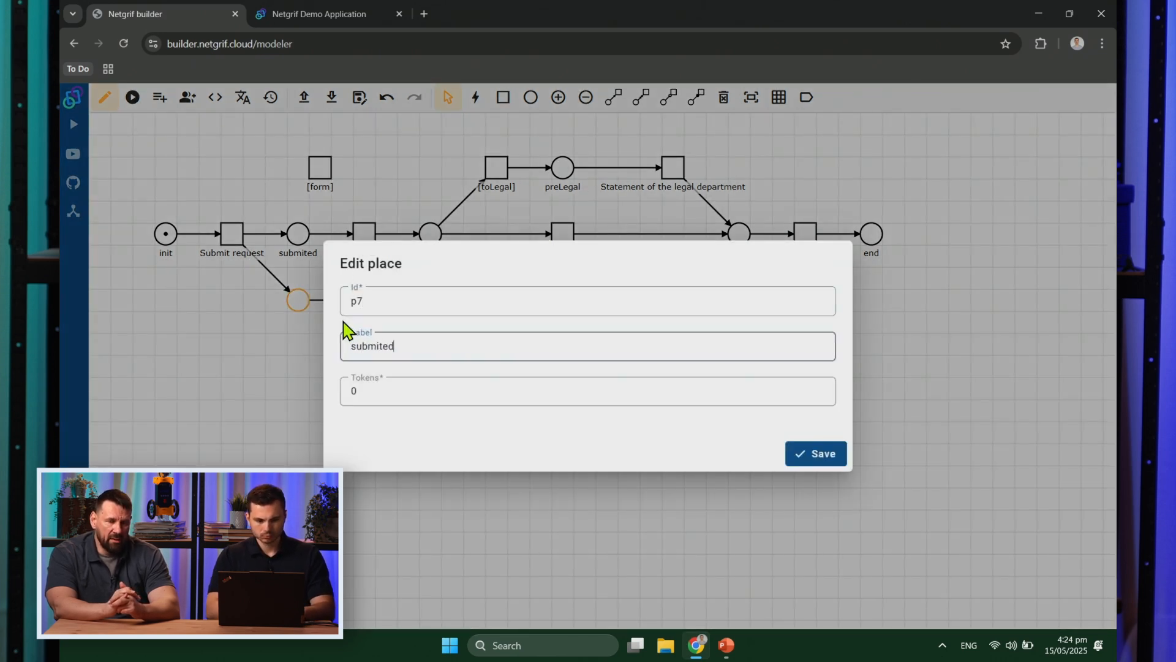
click(791, 459)
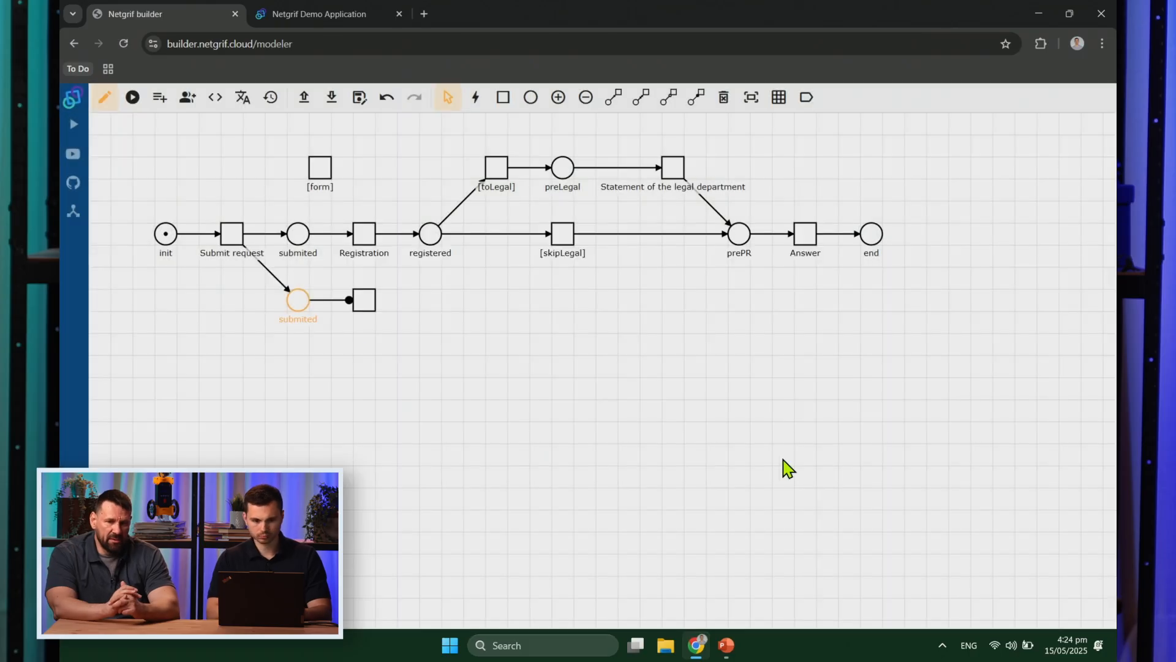
right_click(366, 308)
click(391, 324)
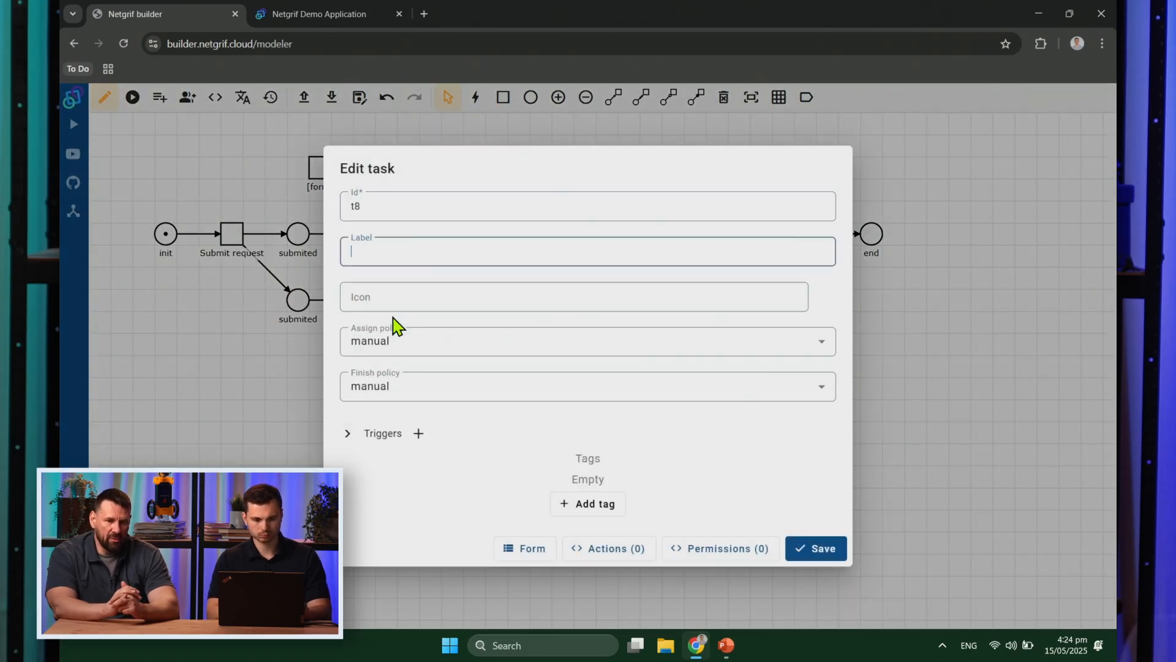
text(Status)
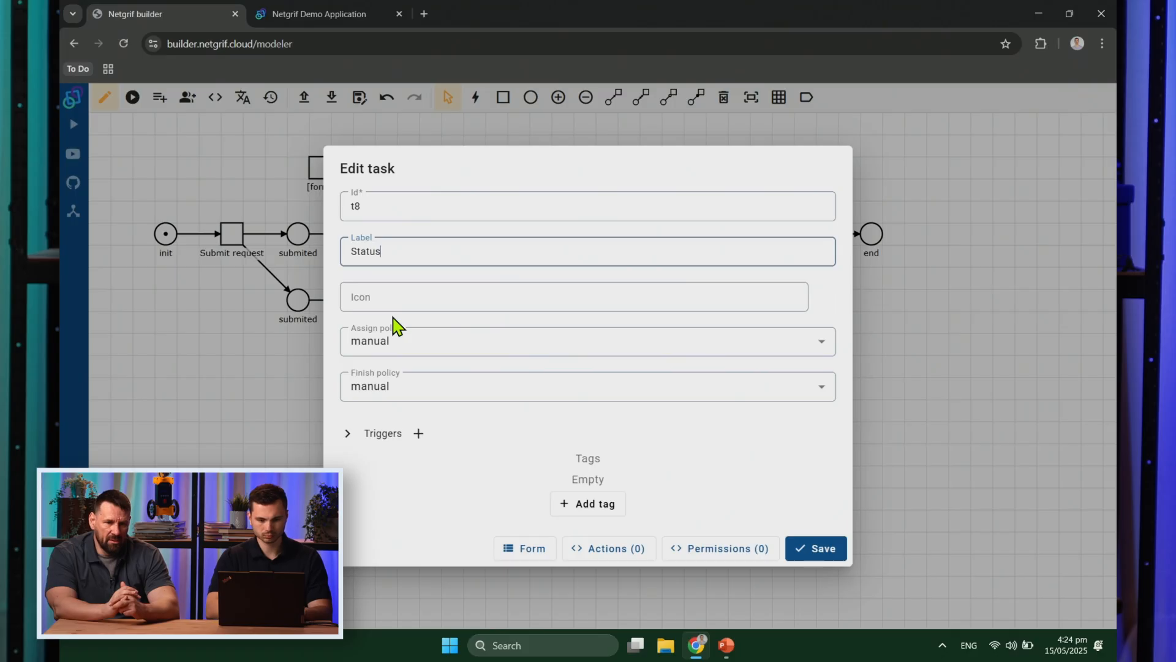
click(796, 555)
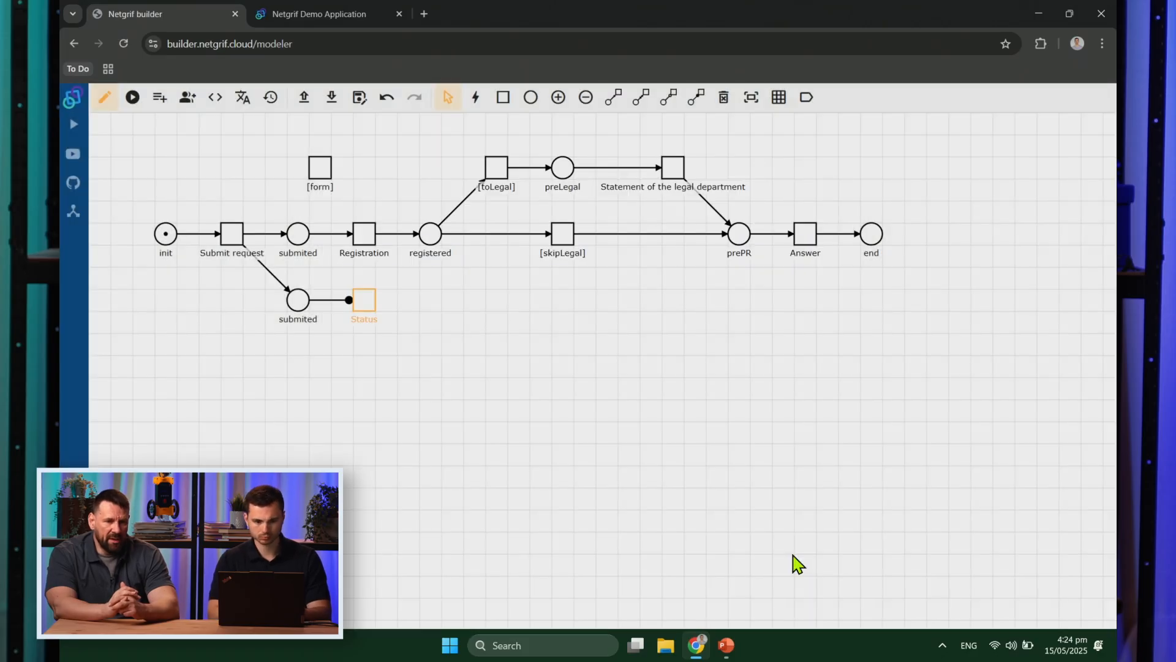
Step: Start simulating the net, switching briefly to by-events and back to simulate by tasks
click(140, 98)
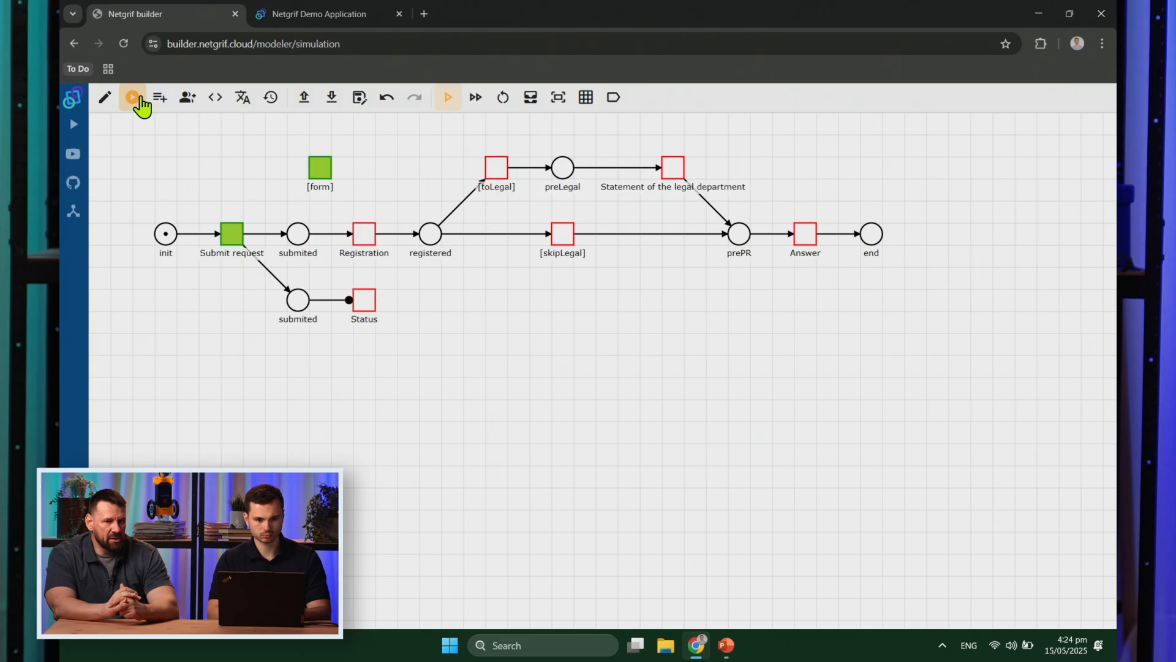
click(475, 99)
click(448, 96)
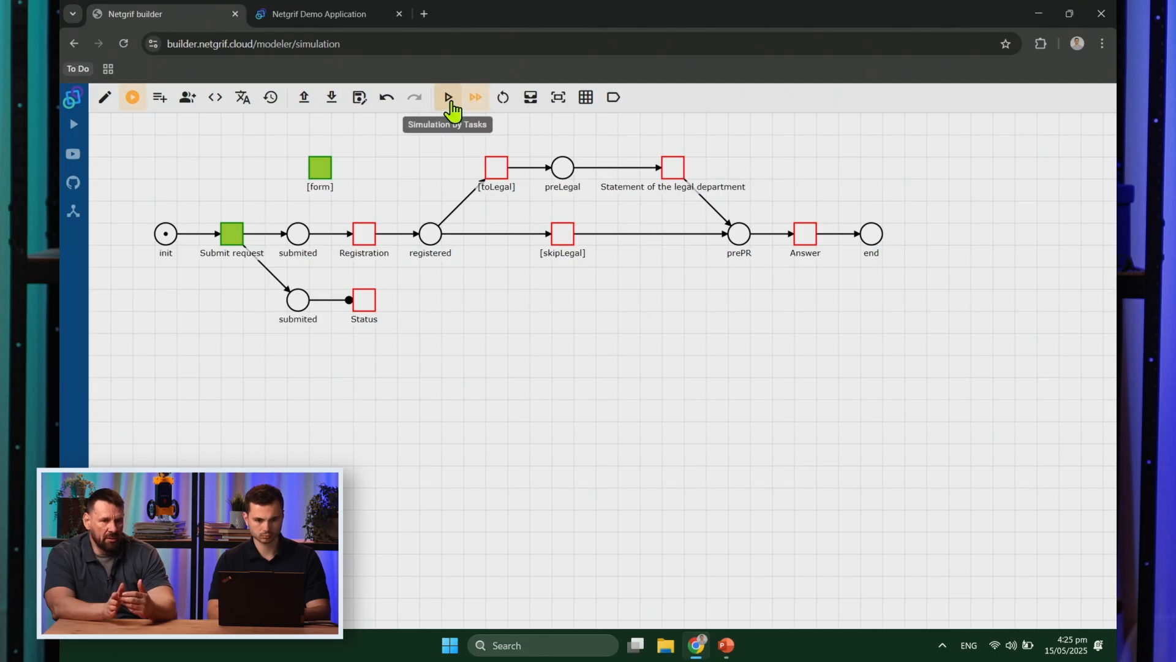
Step: Fire Submit request, Registration, [toLegal], Statement of the legal department and Answer to reach end
click(239, 239)
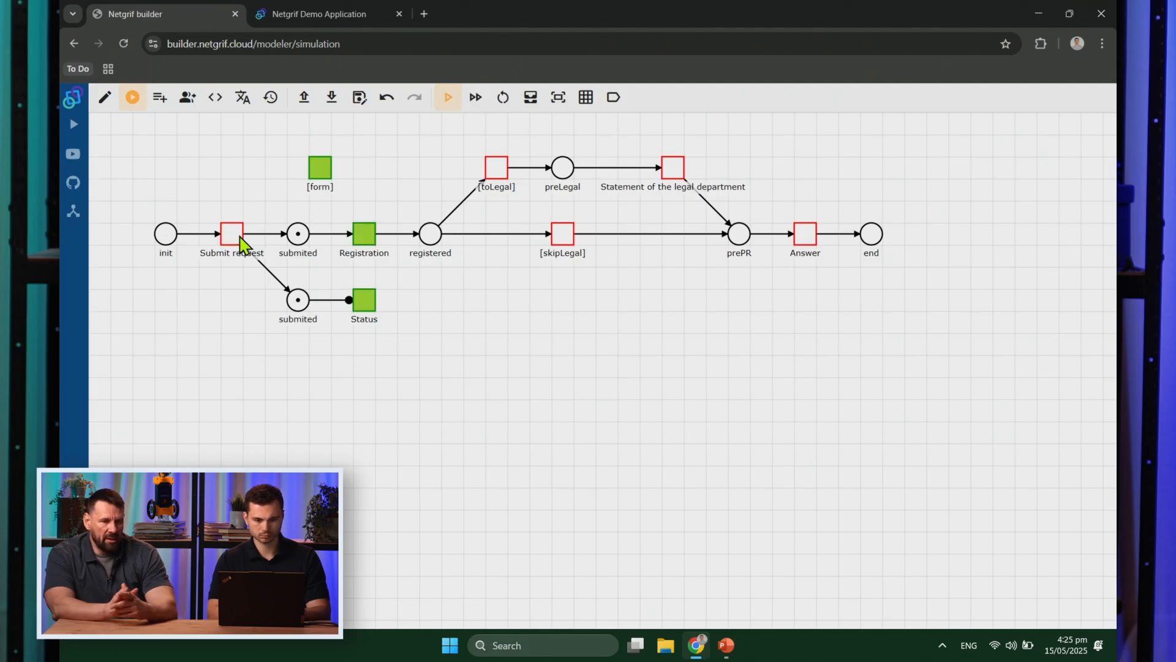
click(369, 239)
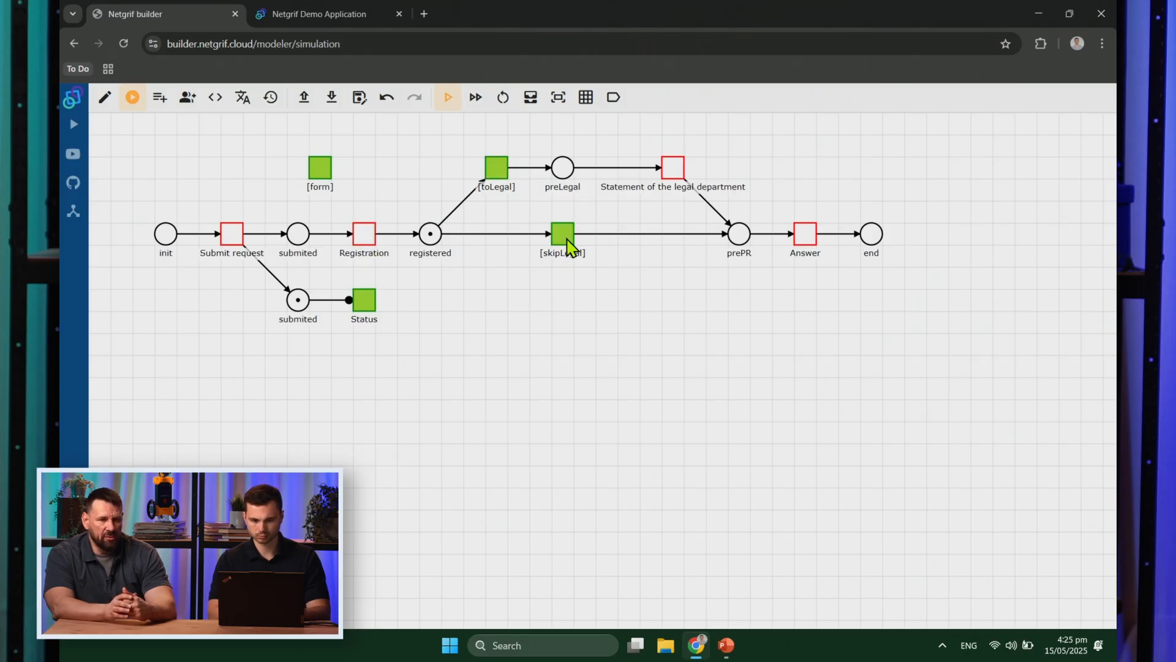
click(497, 169)
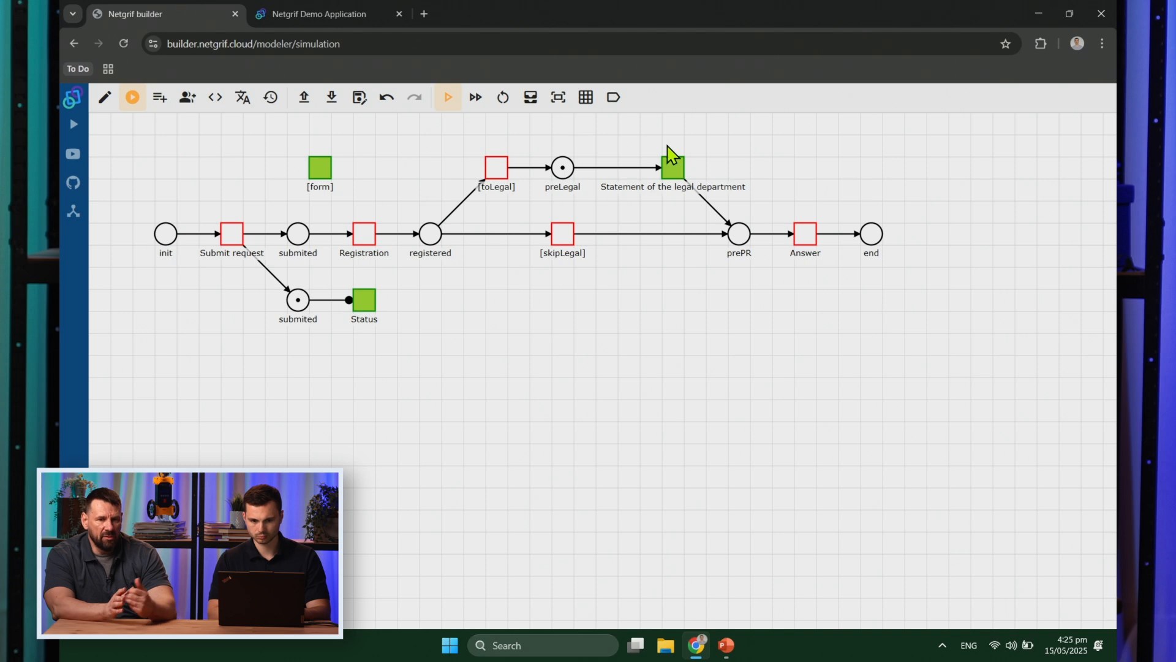
click(674, 175)
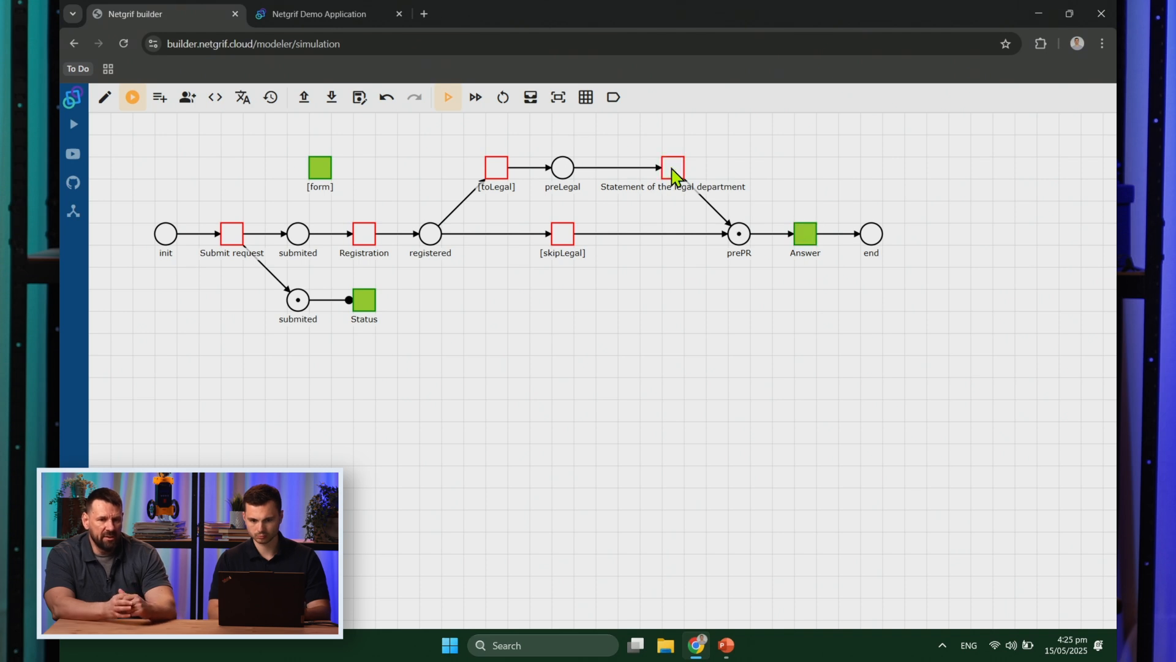
click(809, 237)
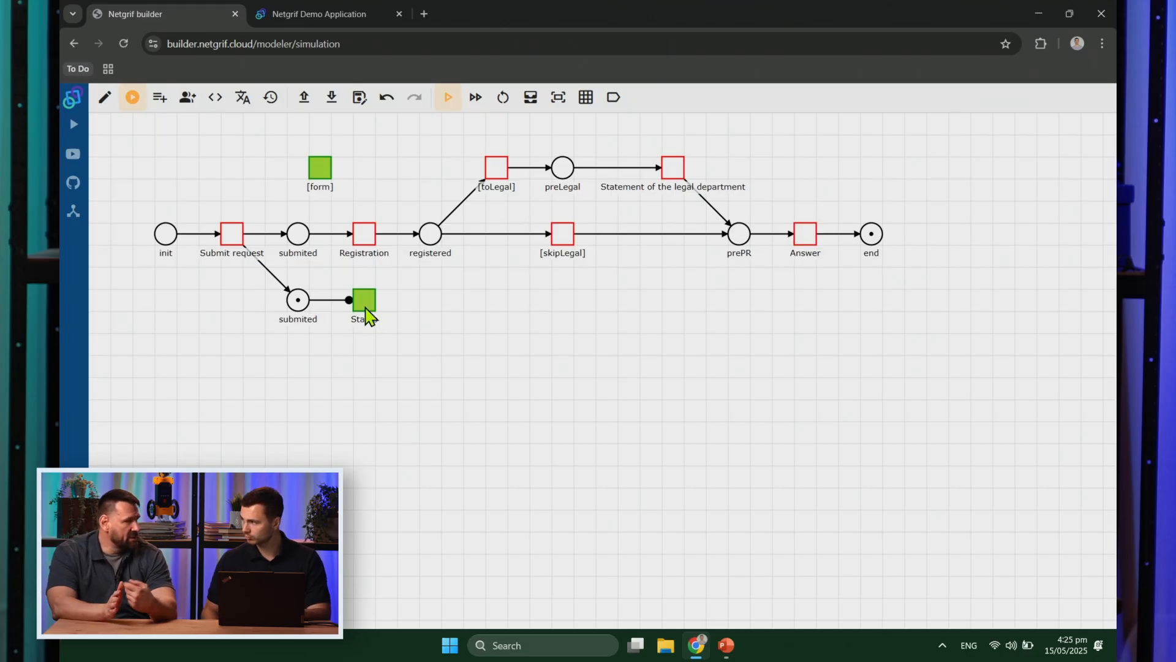
Step: Simulate by events: start, cancel, restart and finish the Submit request task
click(469, 104)
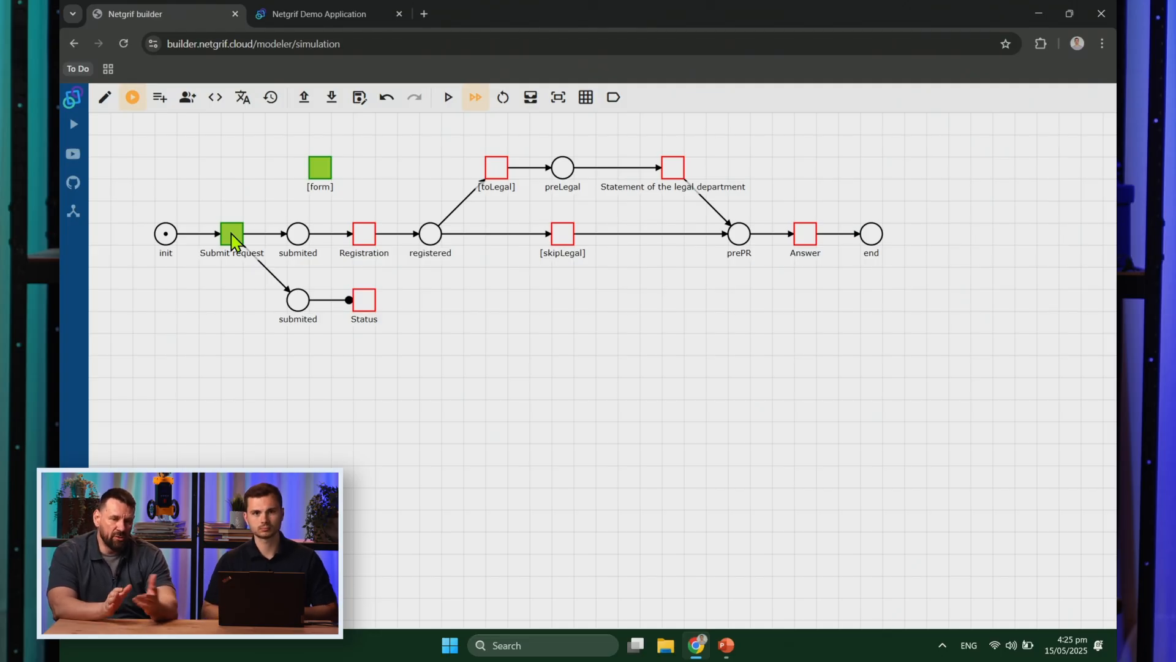
click(234, 242)
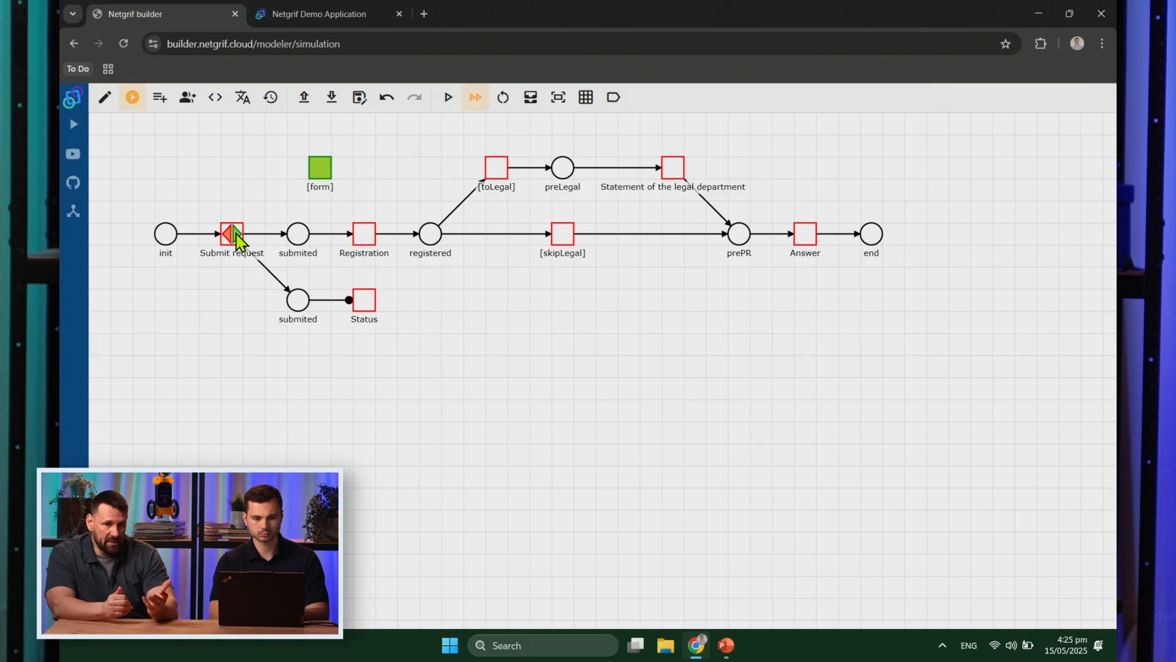
click(233, 239)
click(233, 239)
click(237, 240)
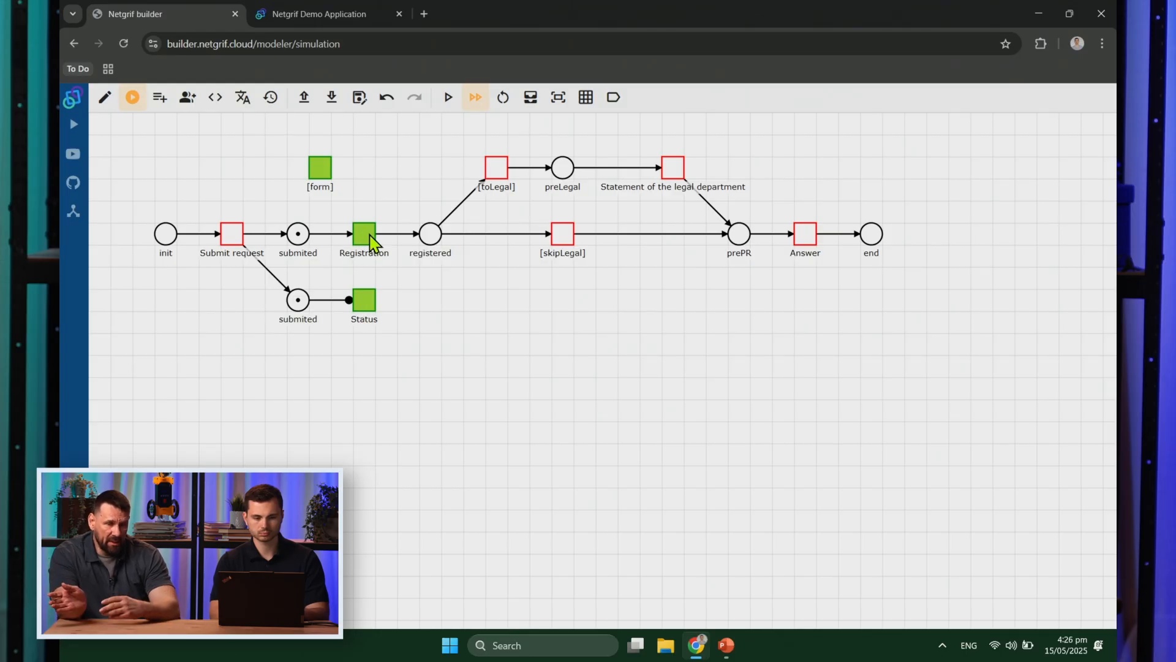
Step: Start the Registration event, then return to edit mode and open Submit request's options
click(370, 240)
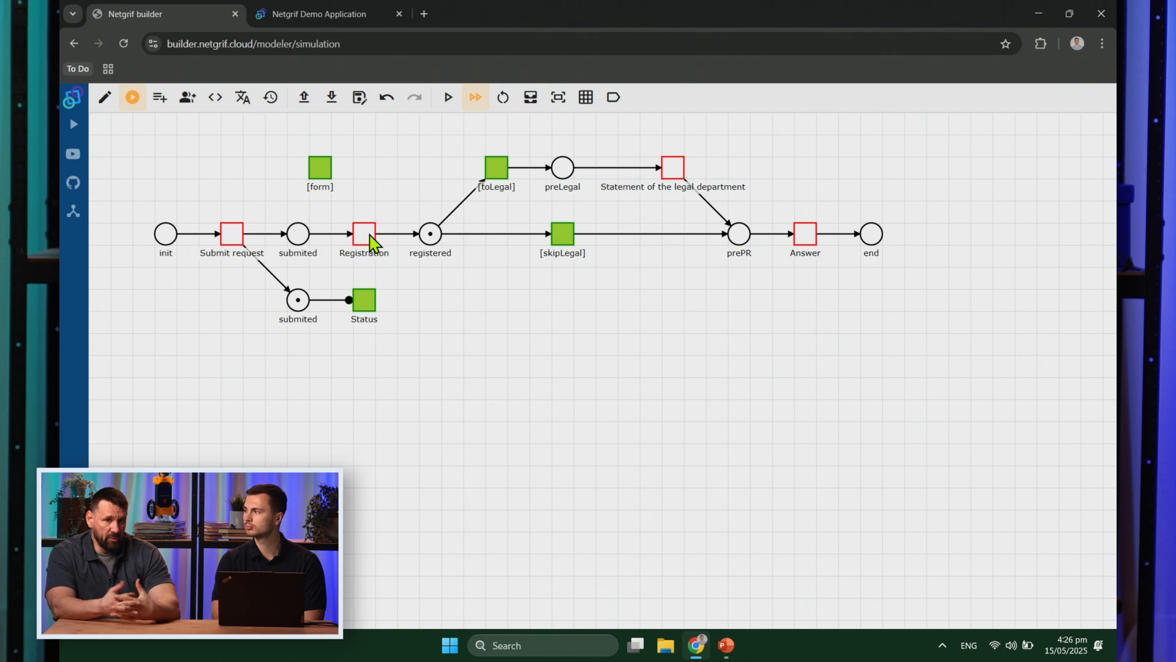
click(106, 98)
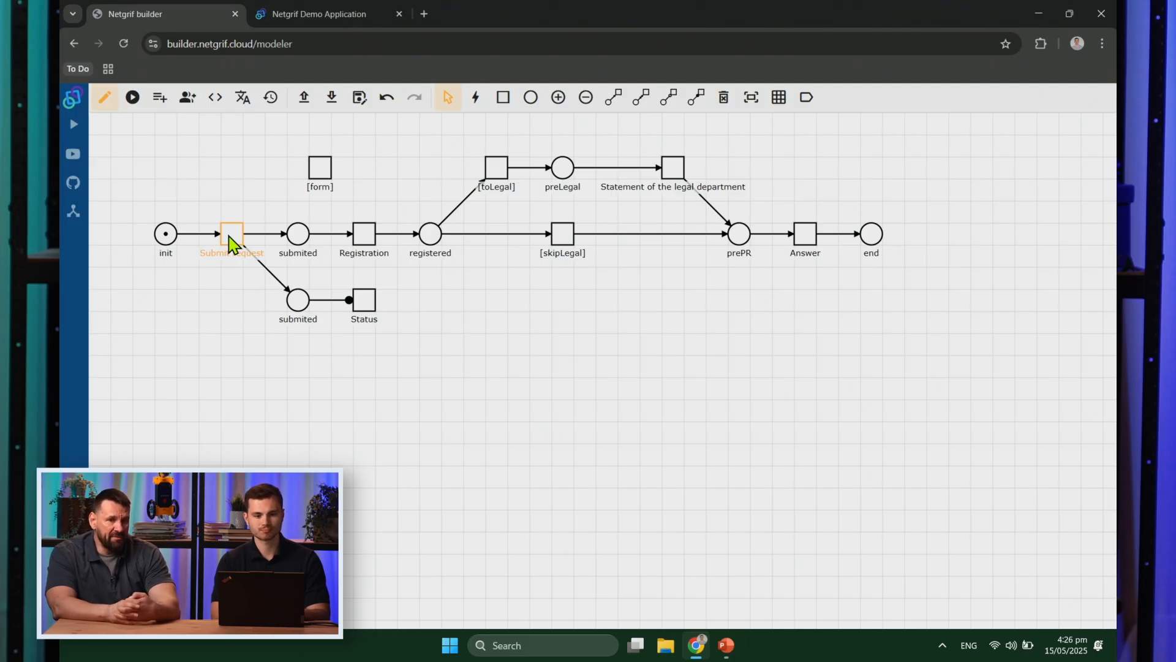
right_click(229, 236)
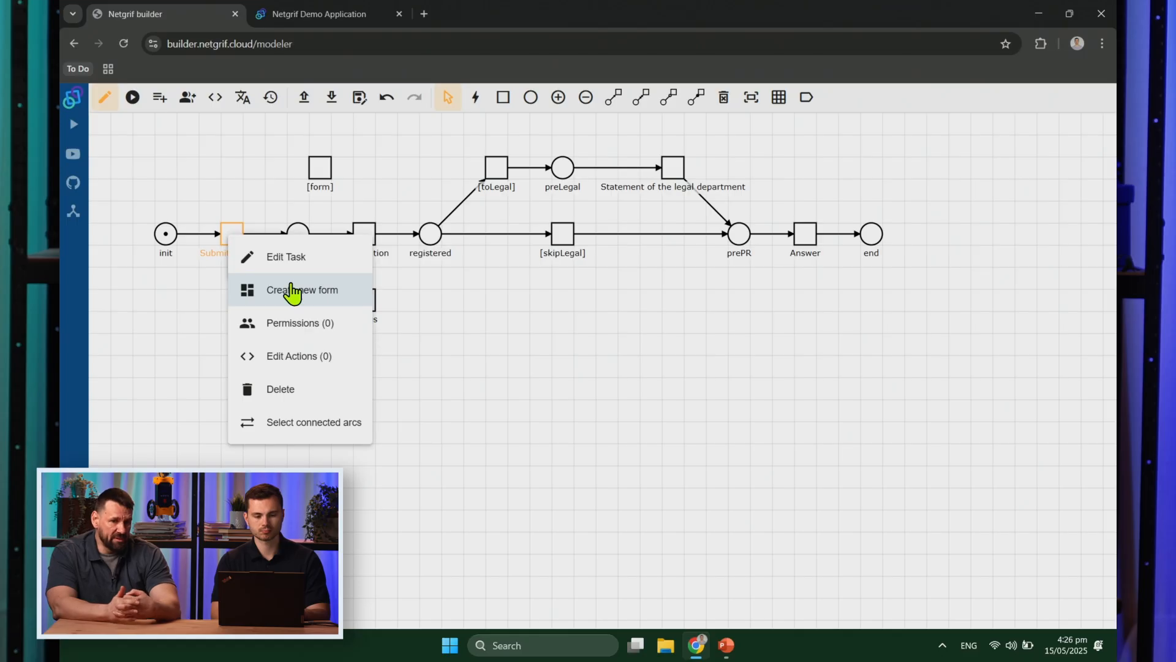
Step: Create the Submit request form with a Simple task reference in the top row, initial value [form] [t1]
click(292, 293)
click(219, 360)
scroll(219, 363, down, 5)
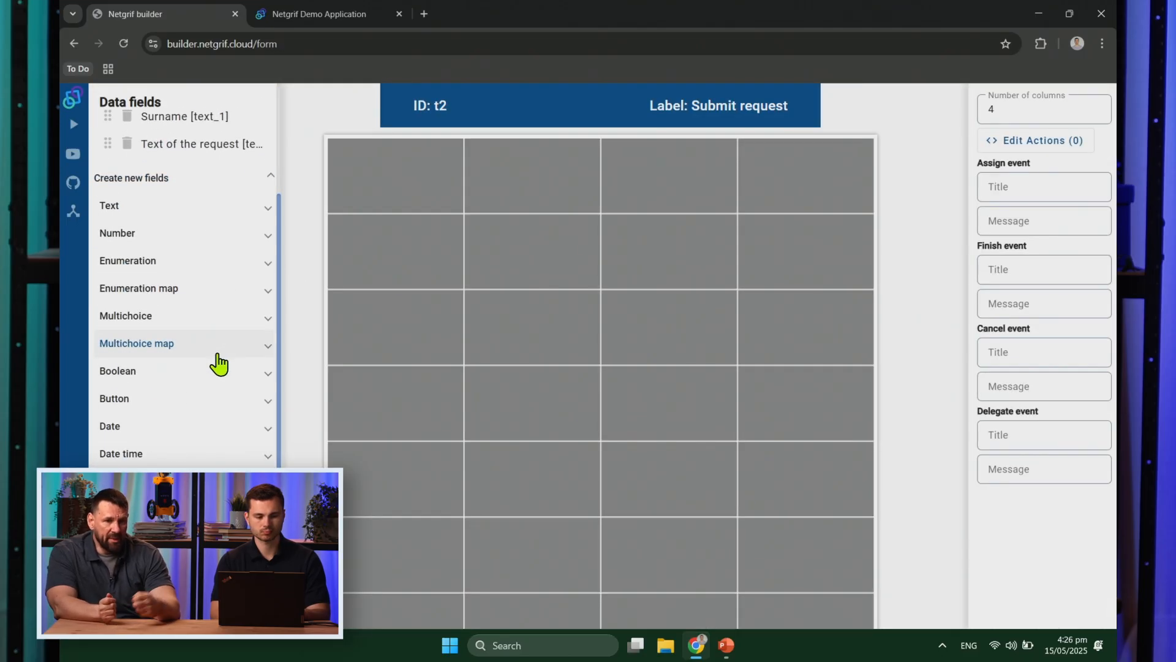
click(200, 551)
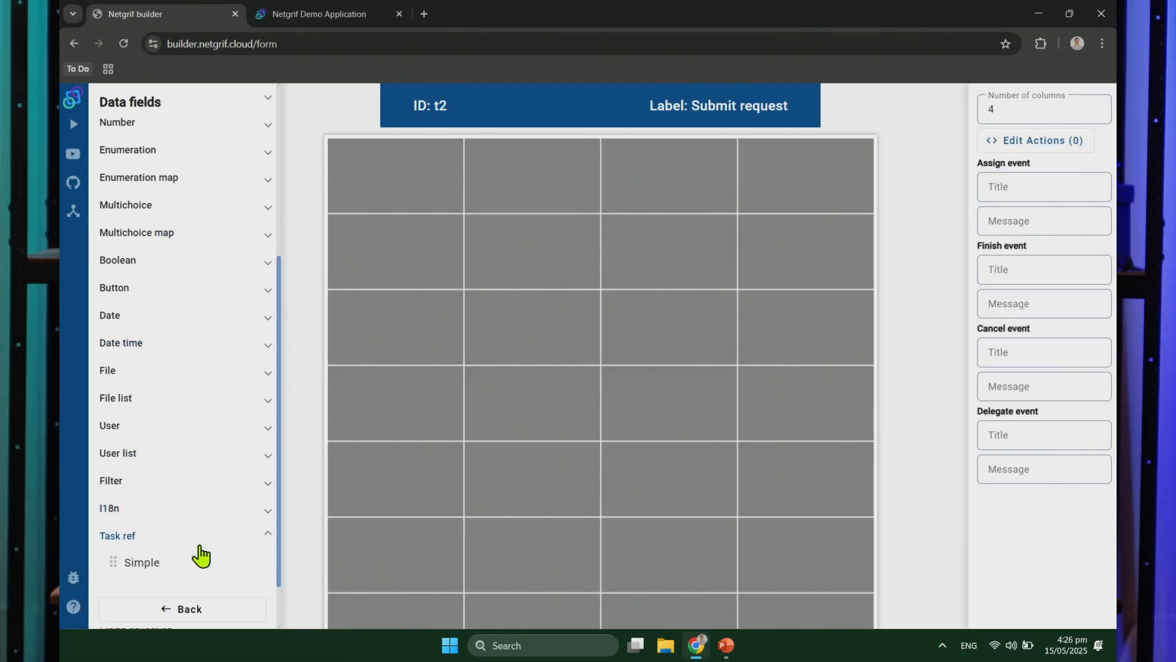
drag(150, 563, 533, 174)
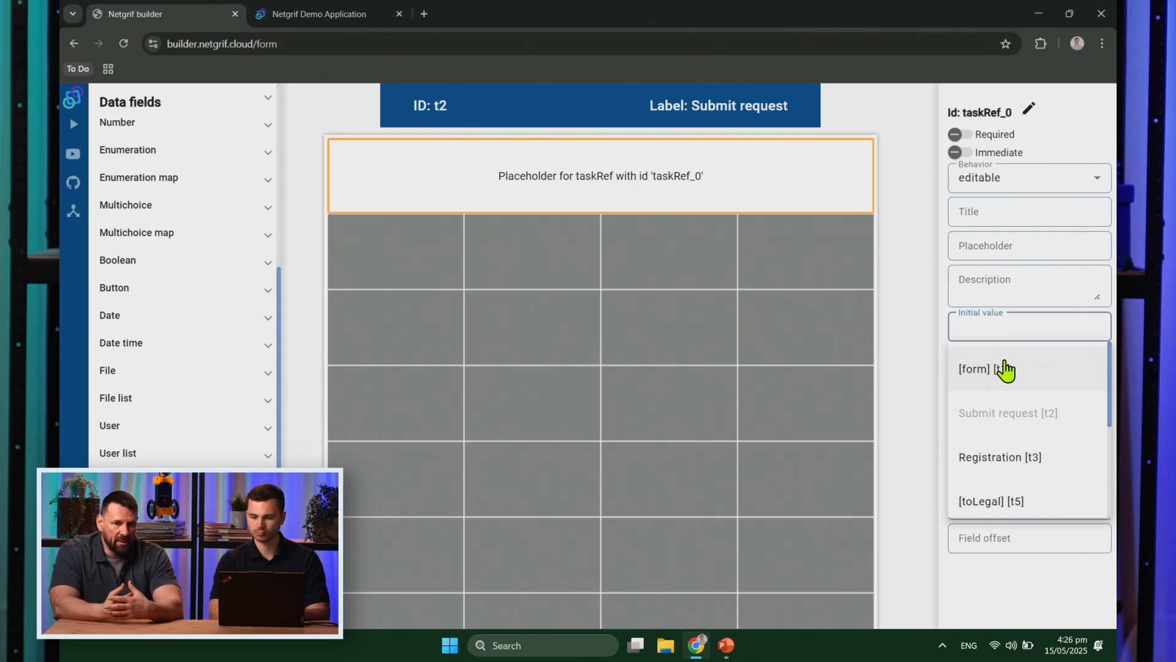
click(1002, 369)
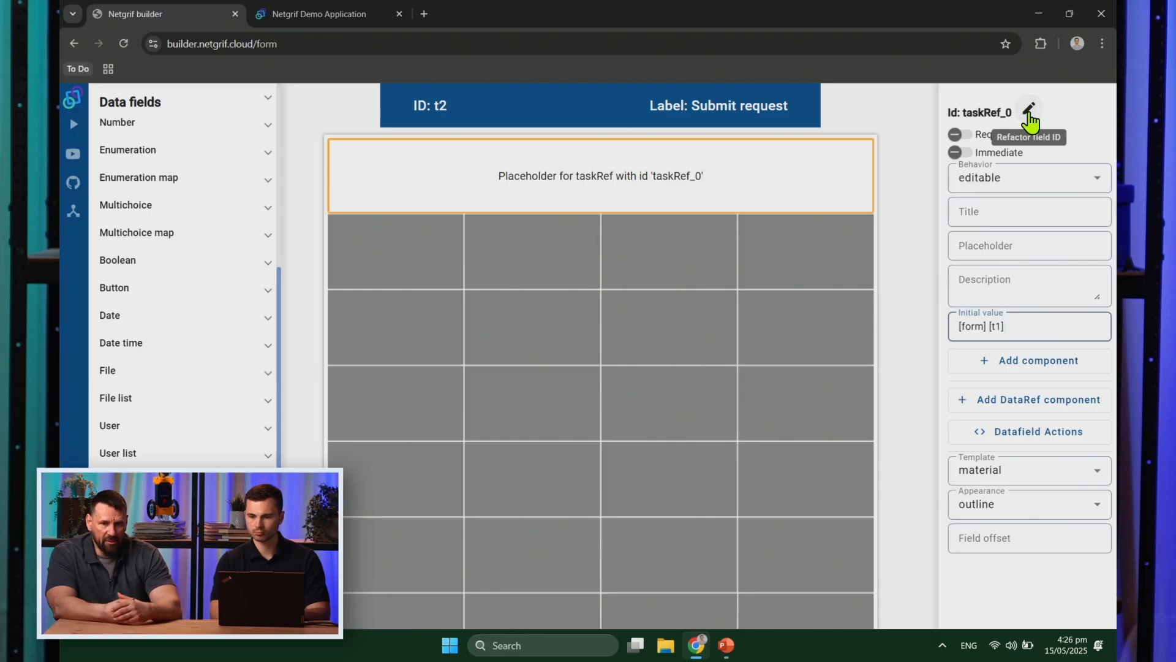
Step: Refactor the task reference field's id from taskRef_0 to formRef
click(1030, 111)
text(formRef)
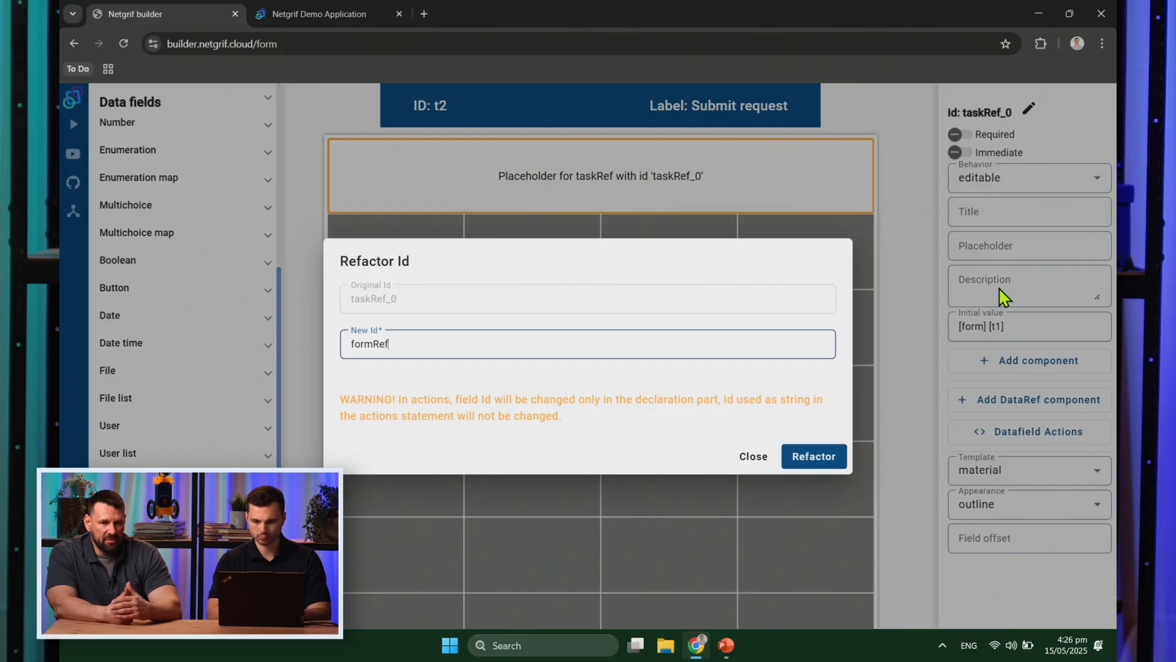
click(817, 456)
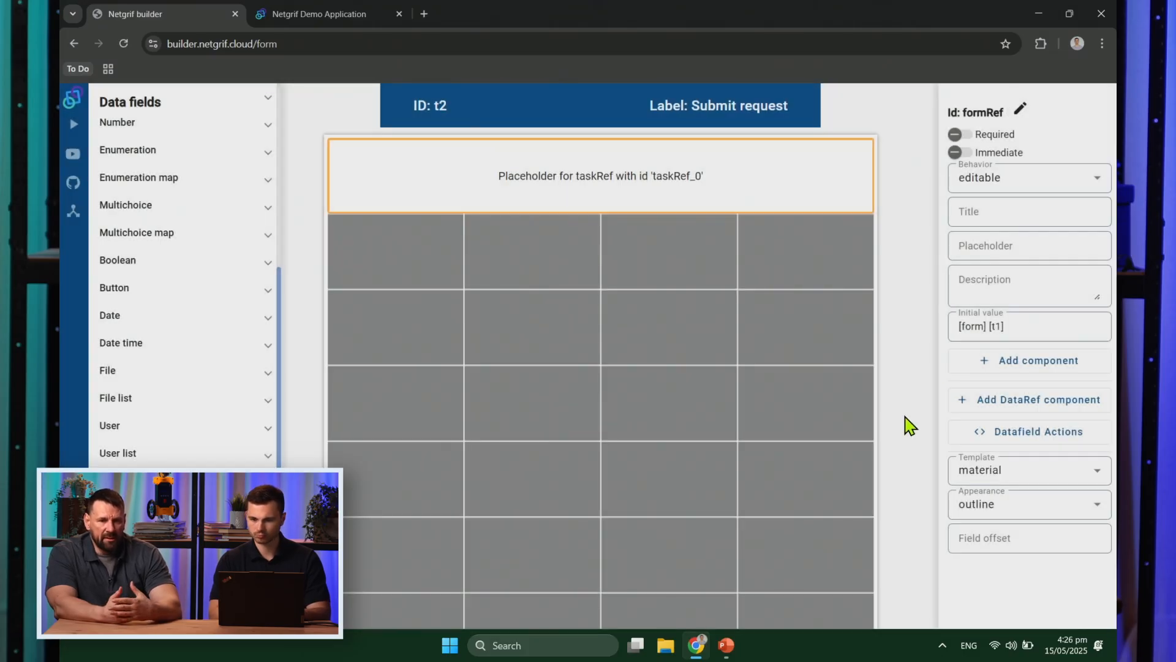
click(1031, 329)
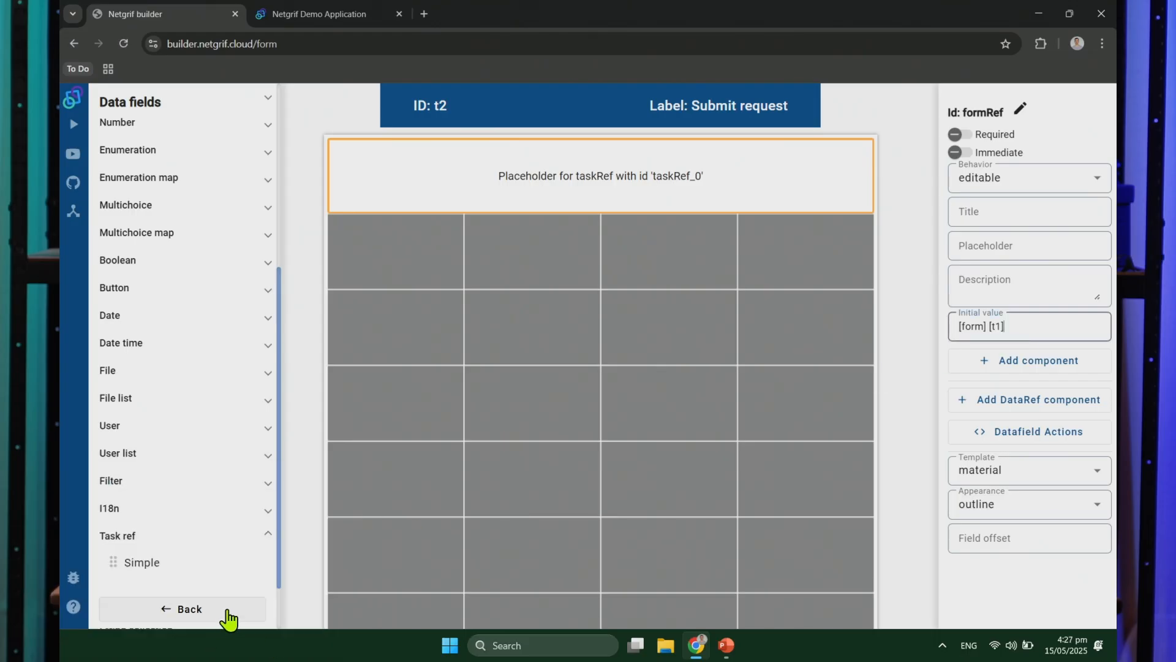
Step: Go back from the Submit request form to the net and select the [form] transition
click(227, 609)
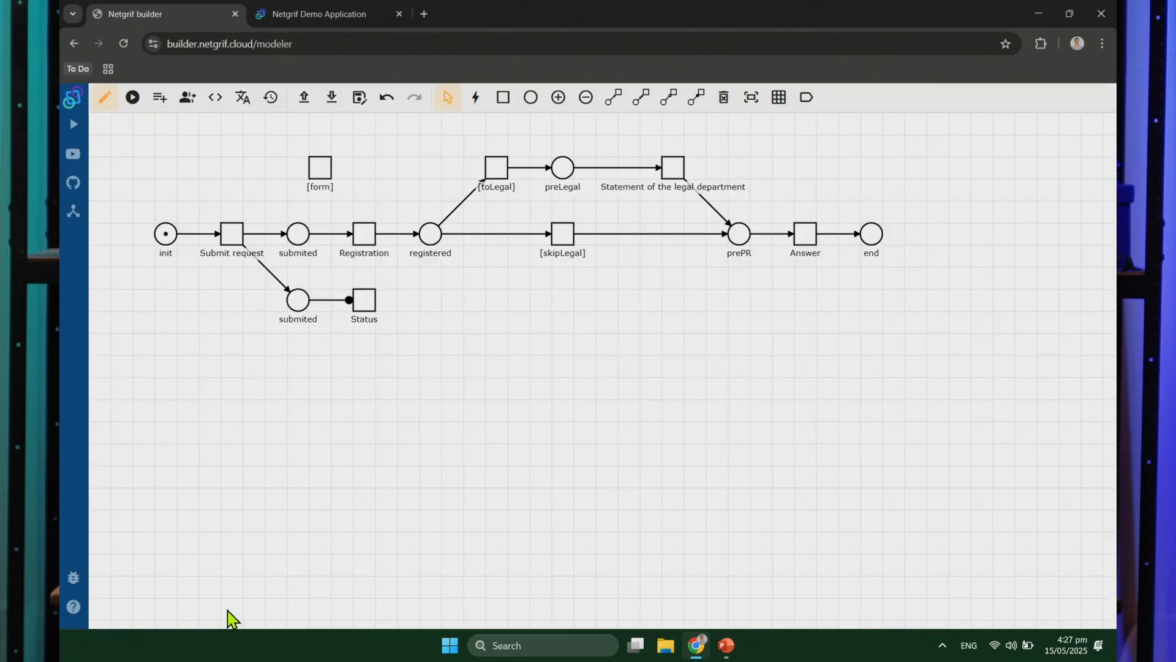
click(318, 166)
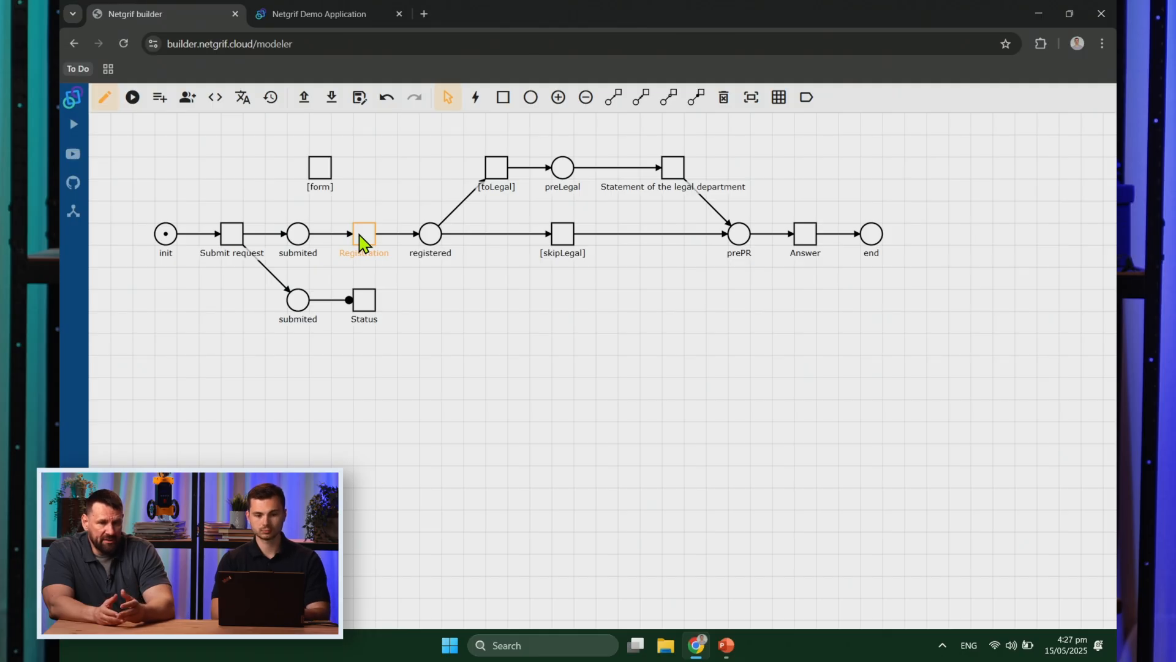
Step: Create the Registration form with formRef stretched across the full row and behaviour set to visible
right_click(362, 239)
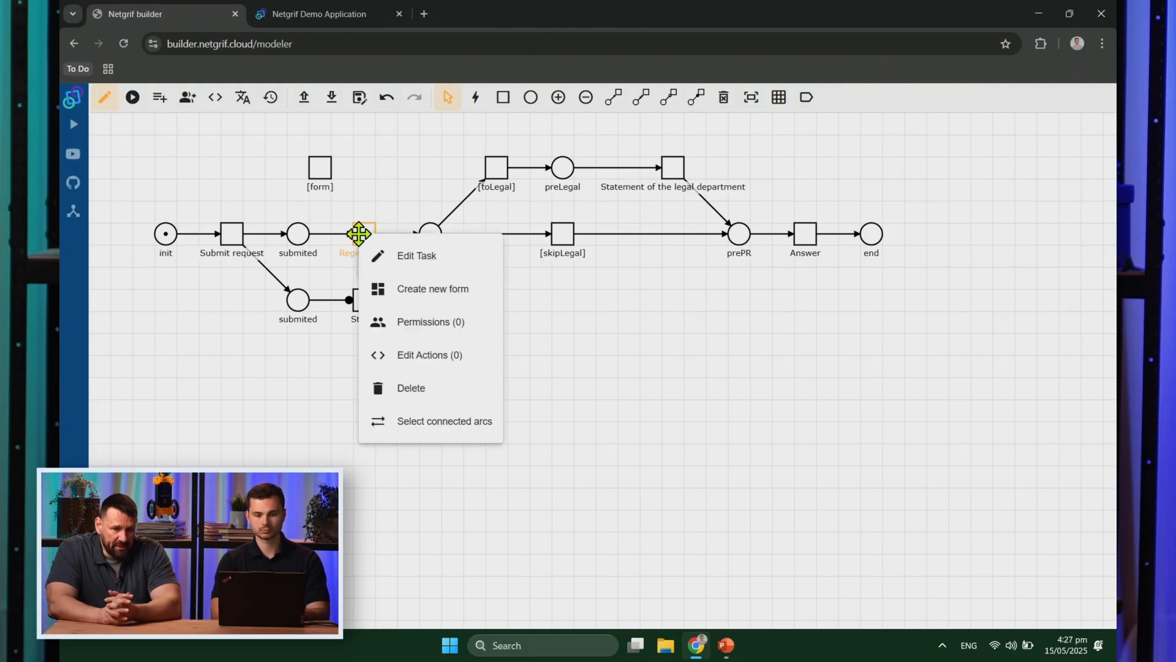
click(414, 281)
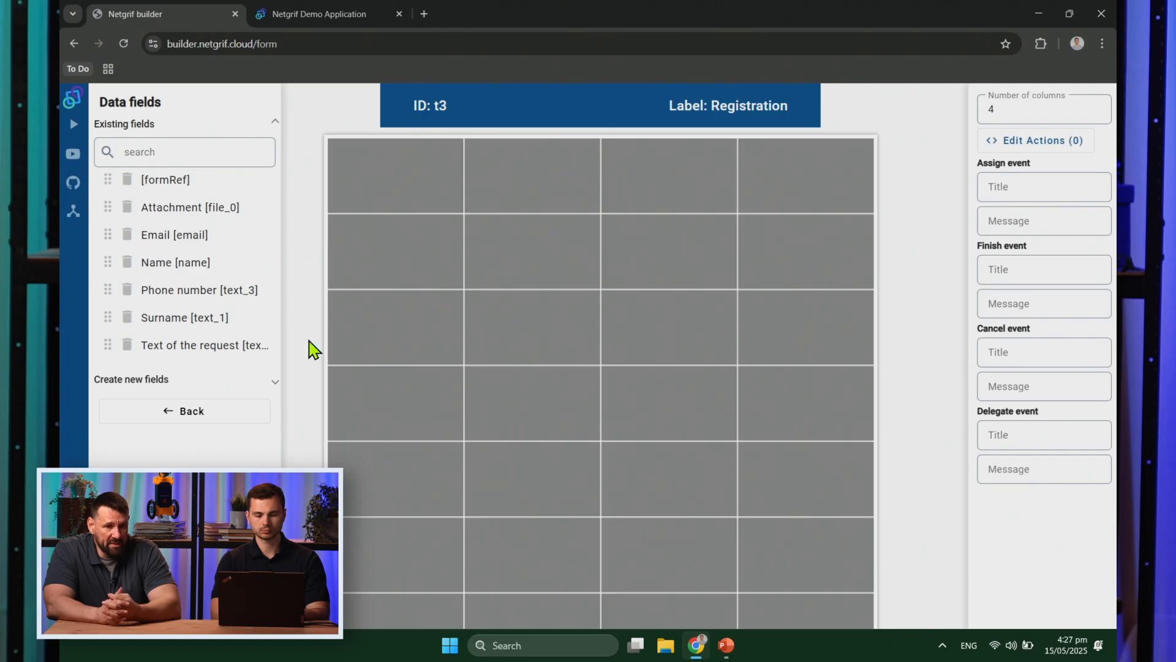
click(236, 383)
drag(195, 190, 451, 246)
drag(650, 247, 748, 275)
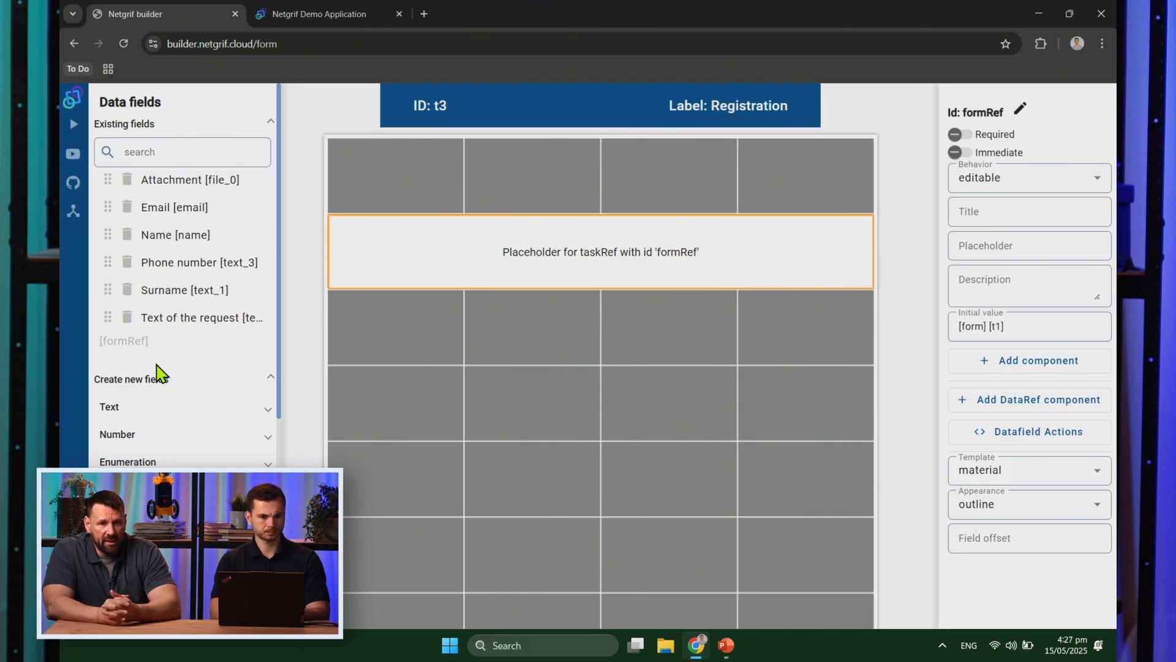
scroll(158, 372, down, 2)
click(1045, 187)
click(1039, 265)
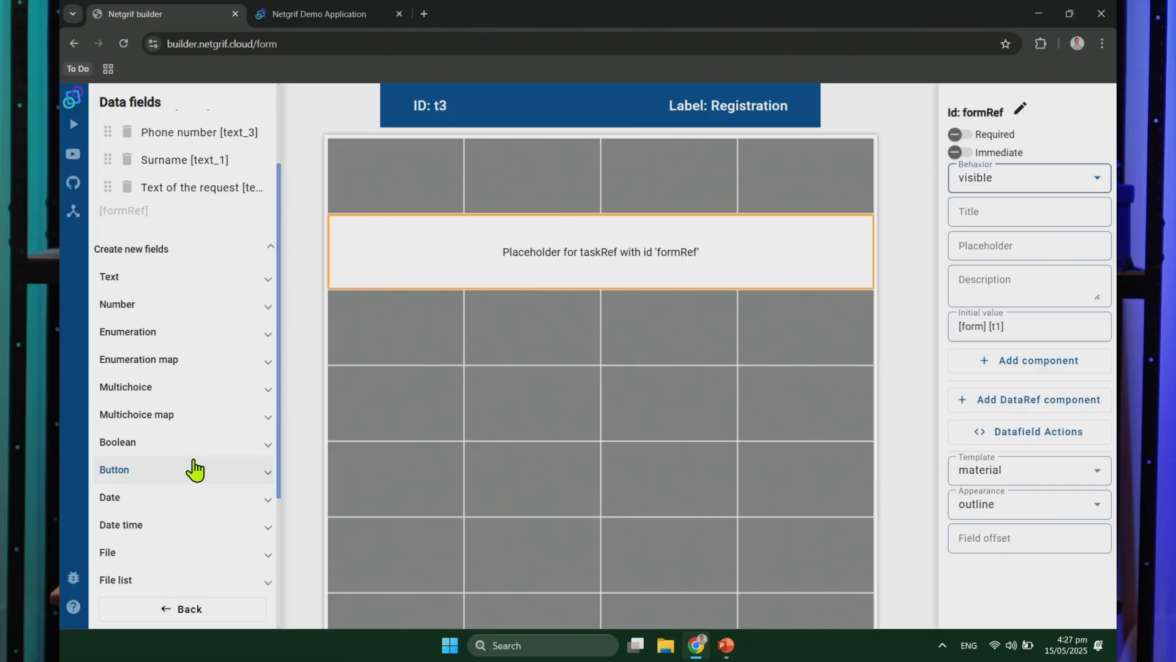
Step: Add a Boolean Slide toggle titled 'To legal department?' to the top row, then return to the net
click(202, 451)
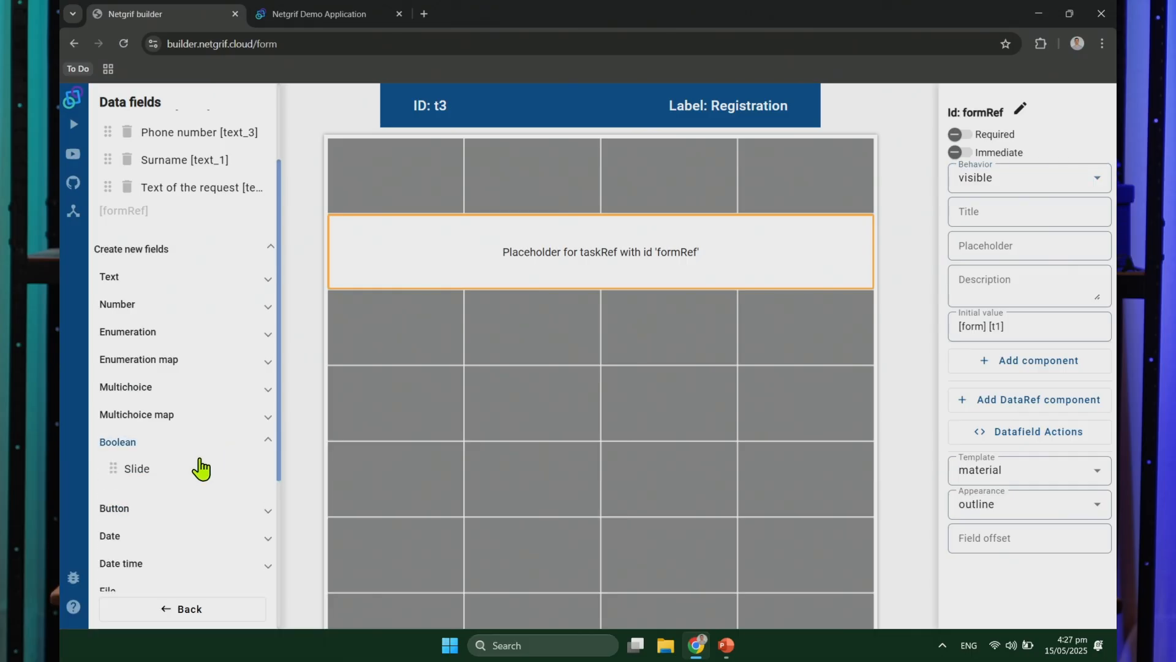
drag(171, 462, 522, 195)
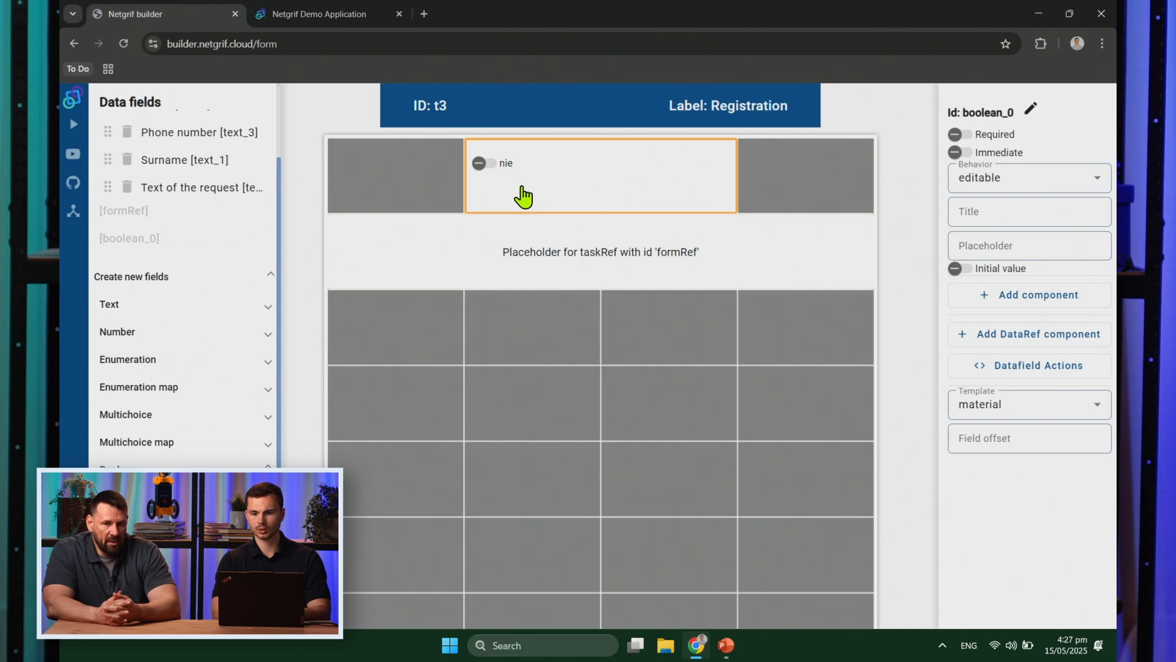
click(1020, 217)
text(To l)
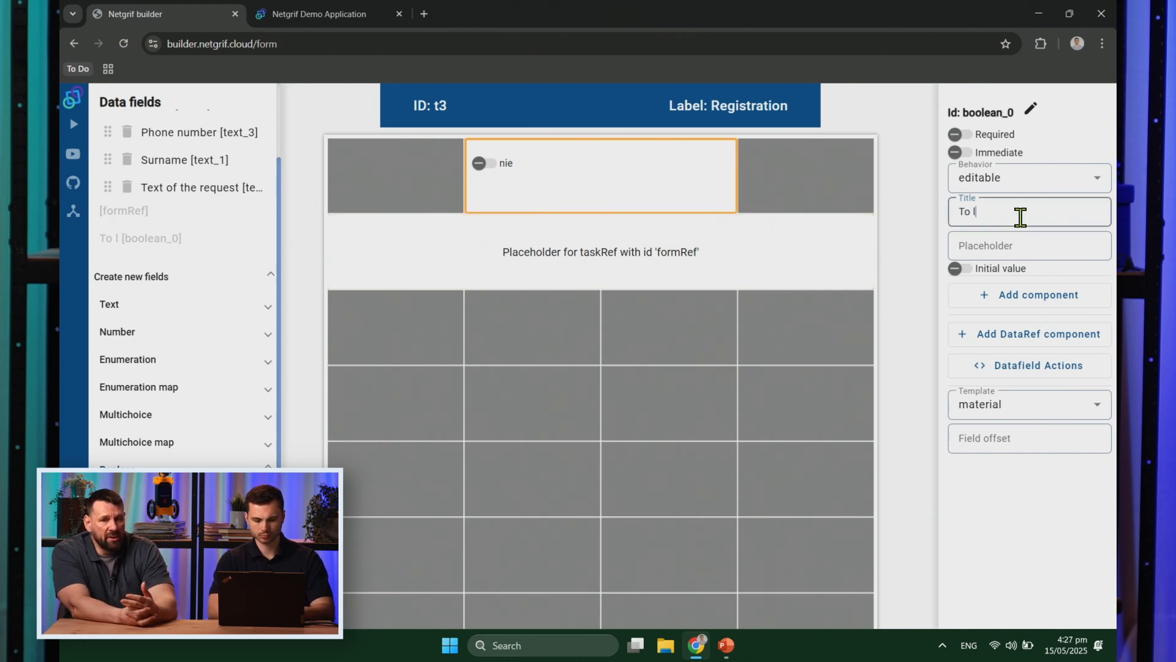
text(egal dep)
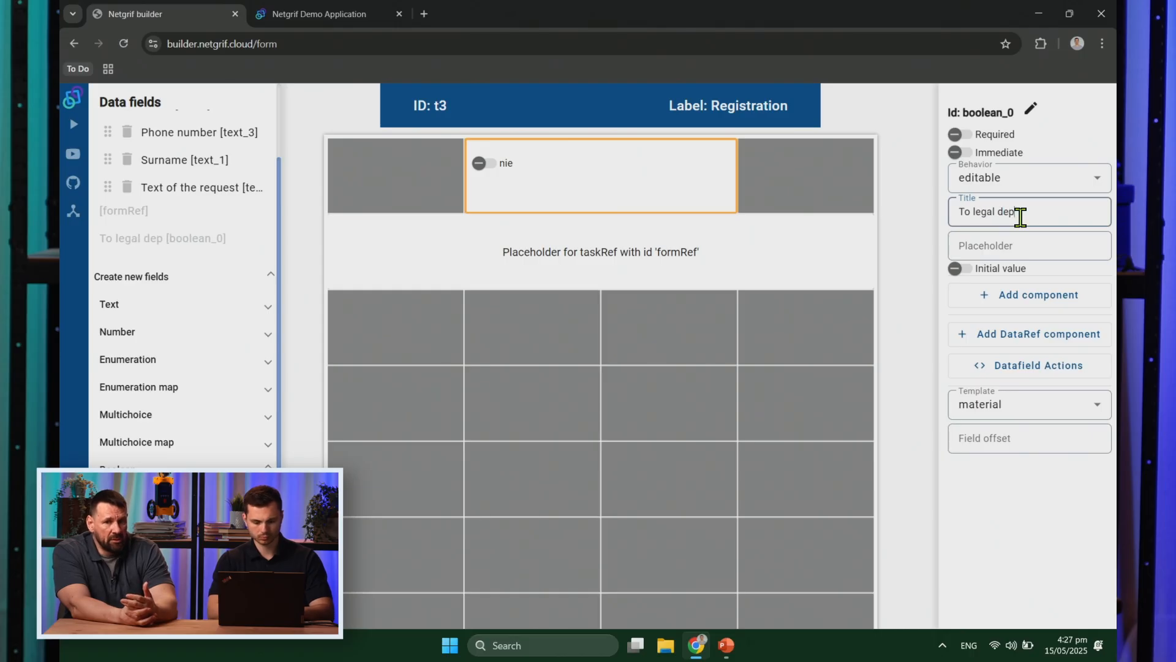
text(artment?)
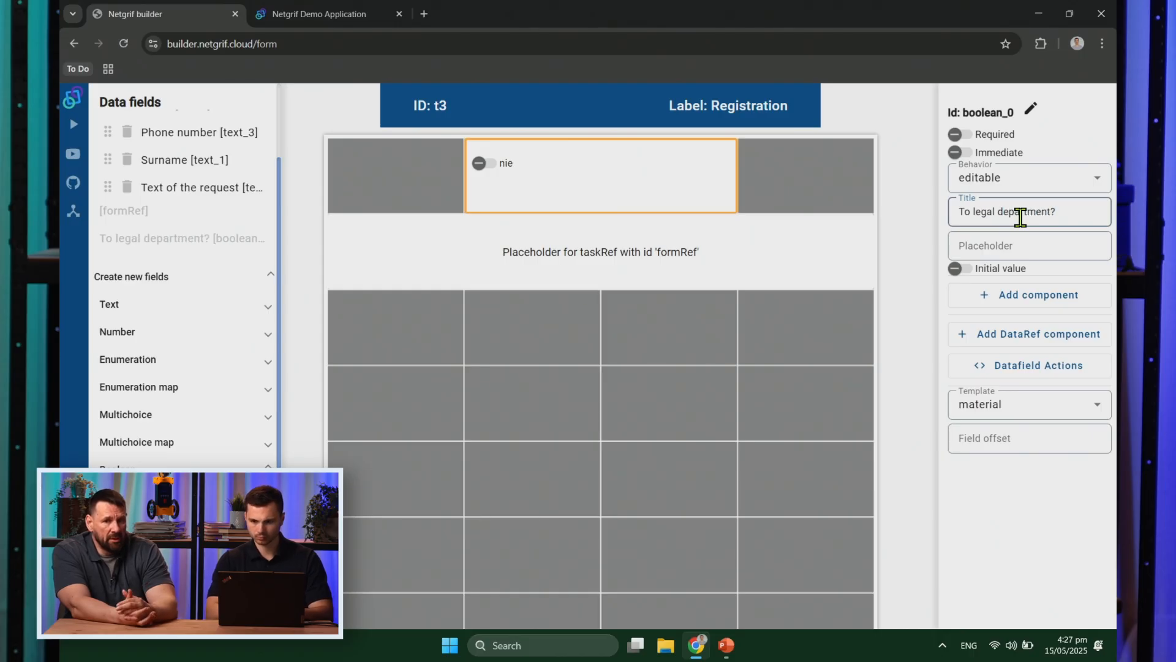
click(914, 285)
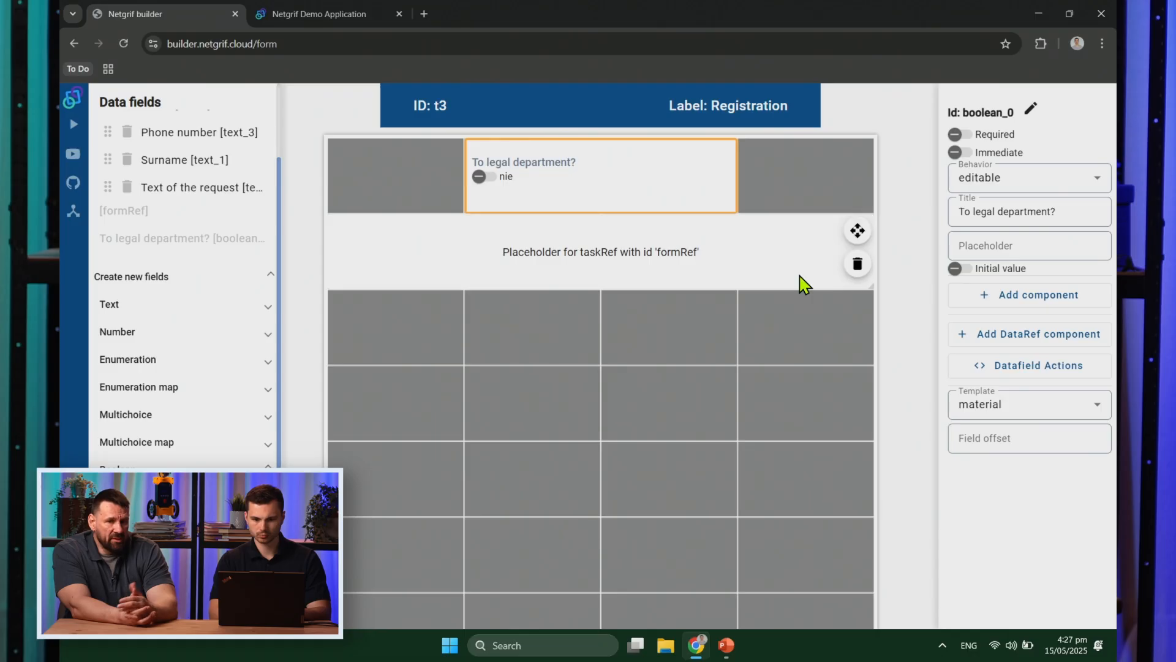
click(780, 283)
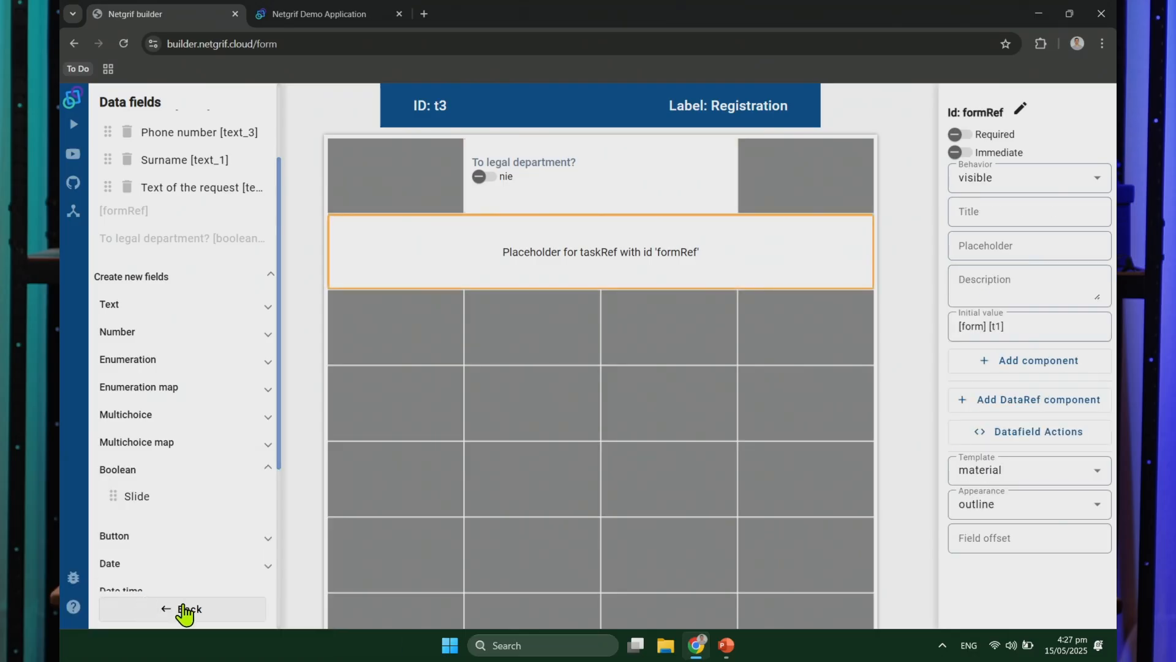
click(185, 610)
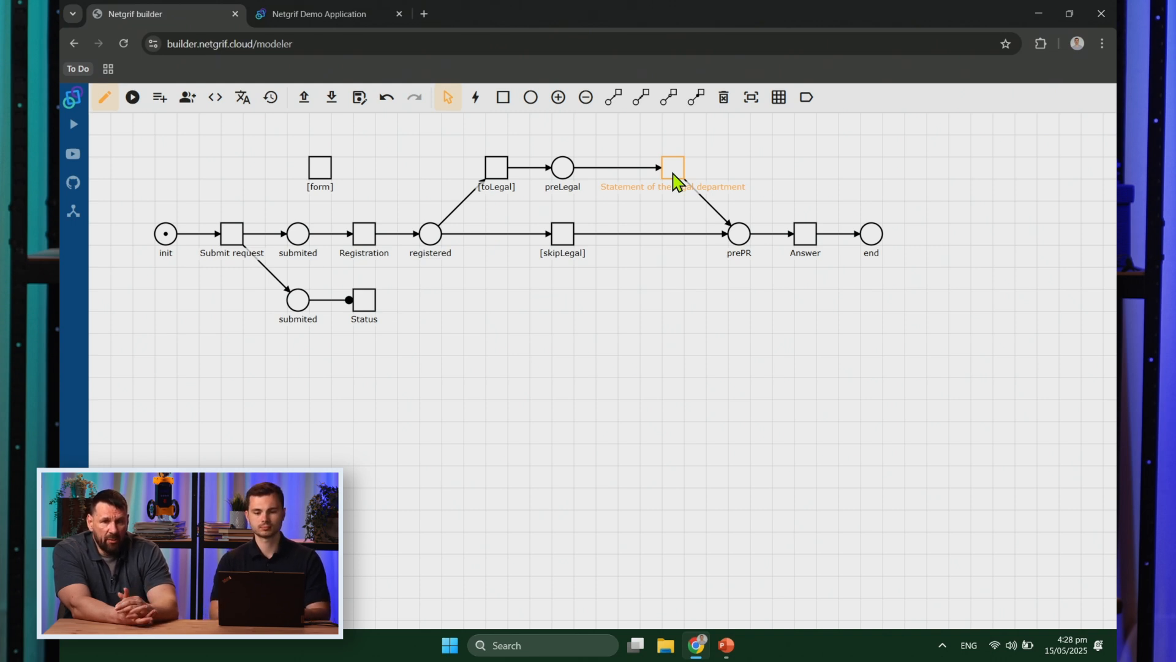
Step: Create the legal department task's form with formRef full width and behaviour set to visible
right_click(673, 174)
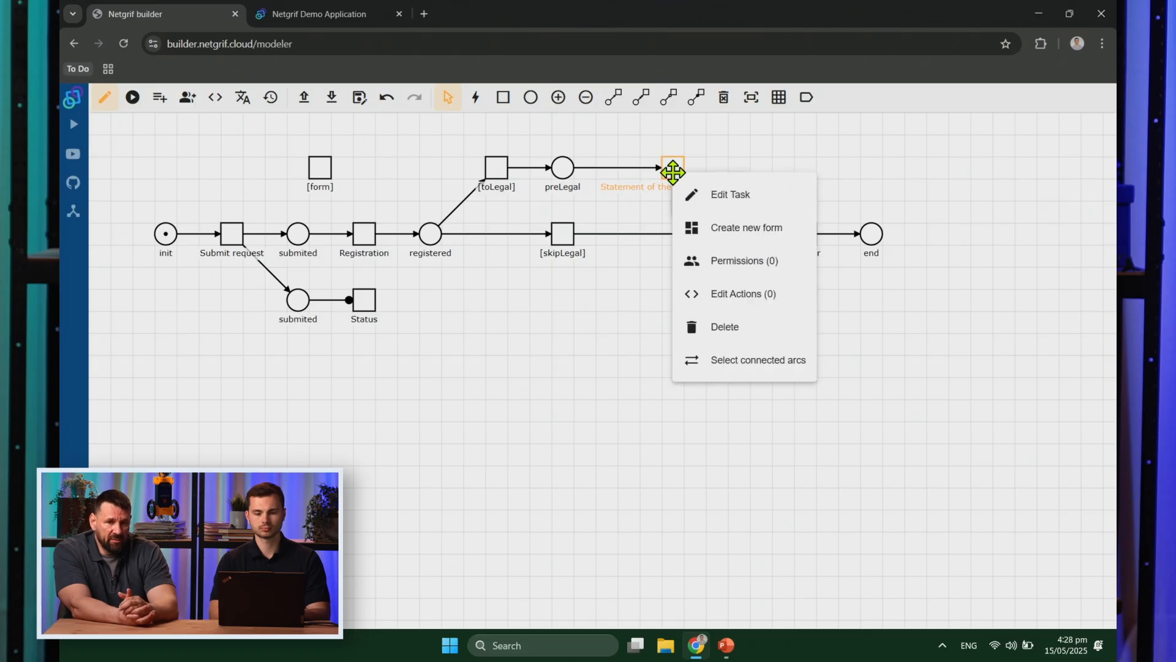
click(717, 227)
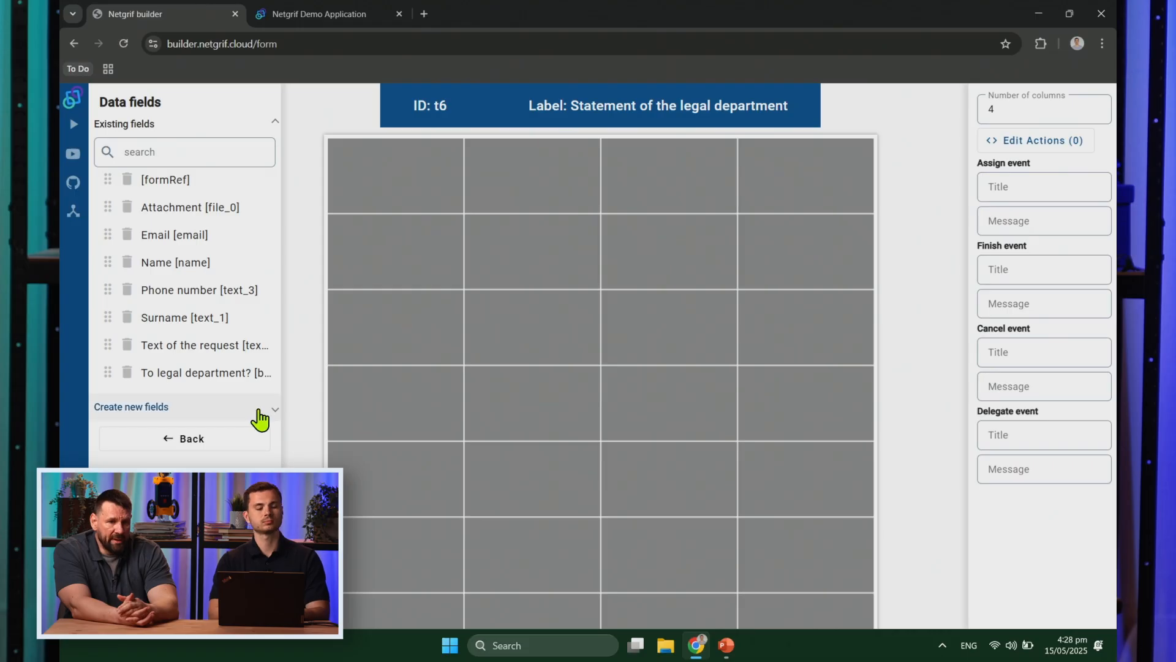
drag(163, 180, 436, 329)
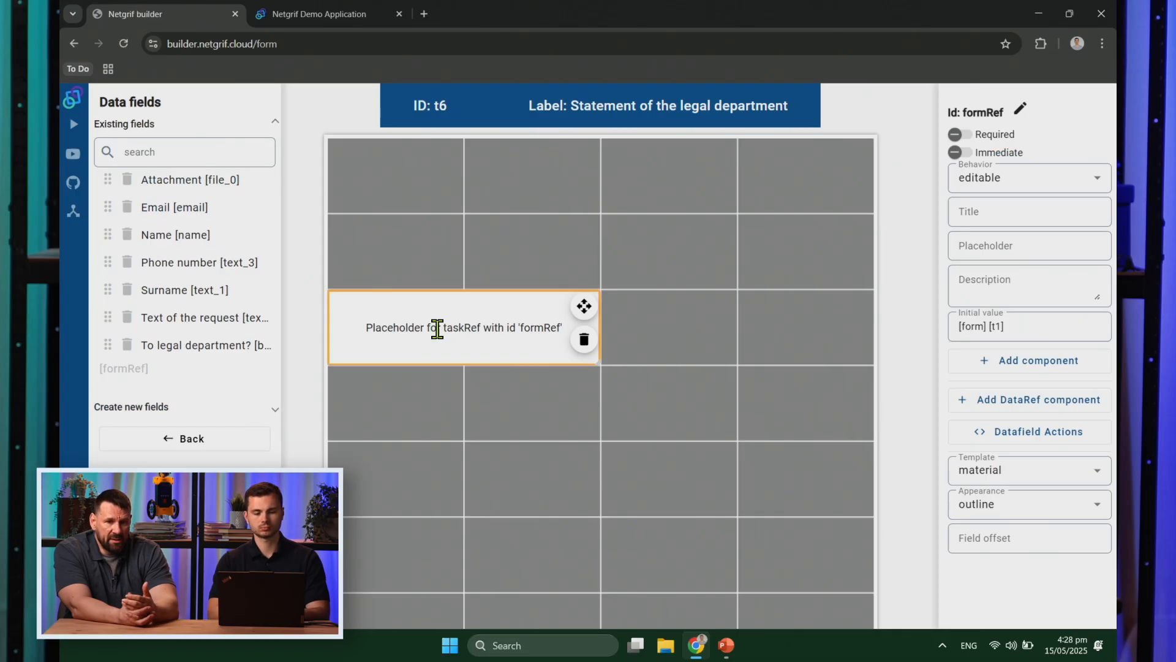
drag(597, 322, 867, 323)
click(748, 344)
click(1029, 187)
click(1018, 262)
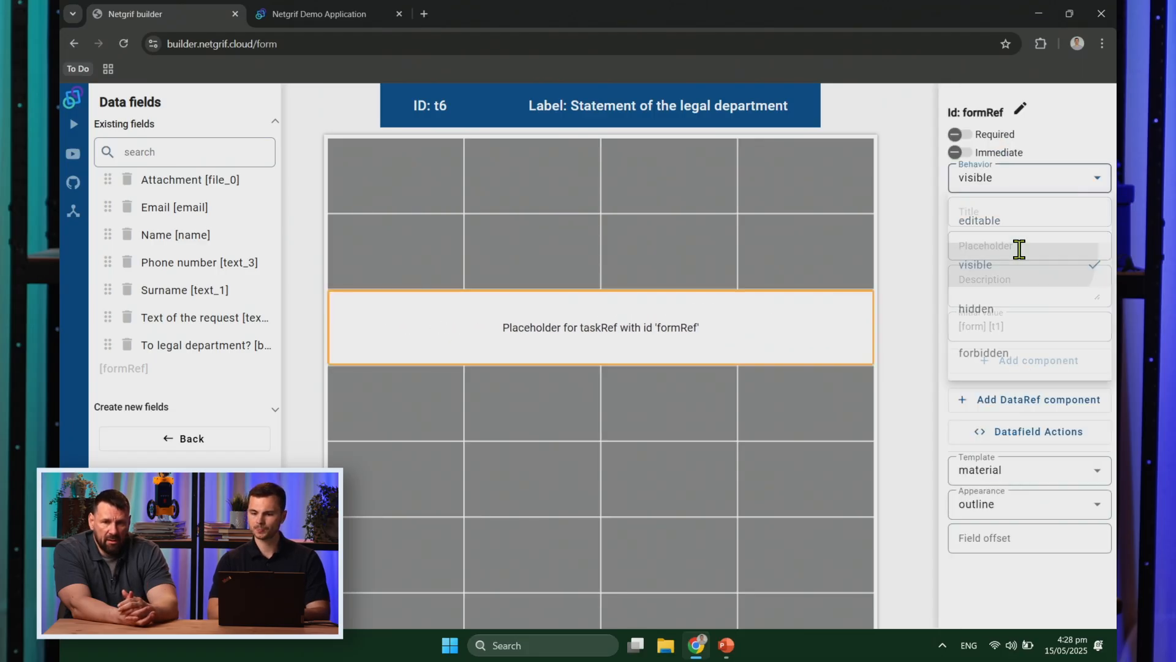
Step: Add a required text area titled 'Statement of the legal department', then return to the net
click(239, 416)
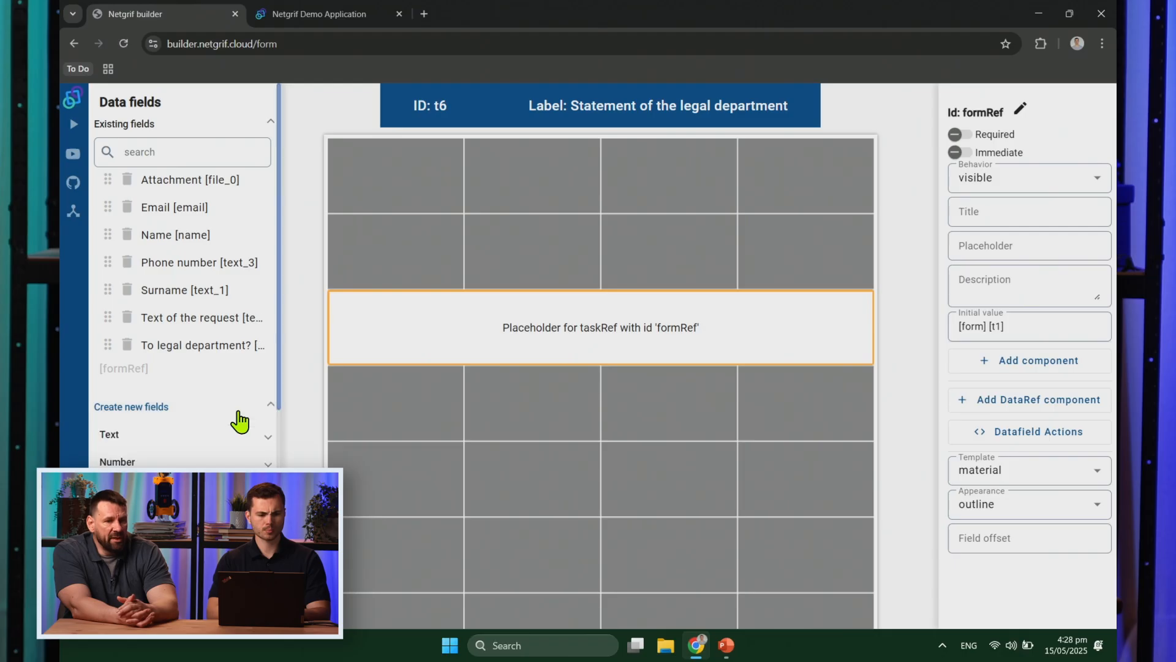
scroll(240, 422, down, 2)
click(174, 346)
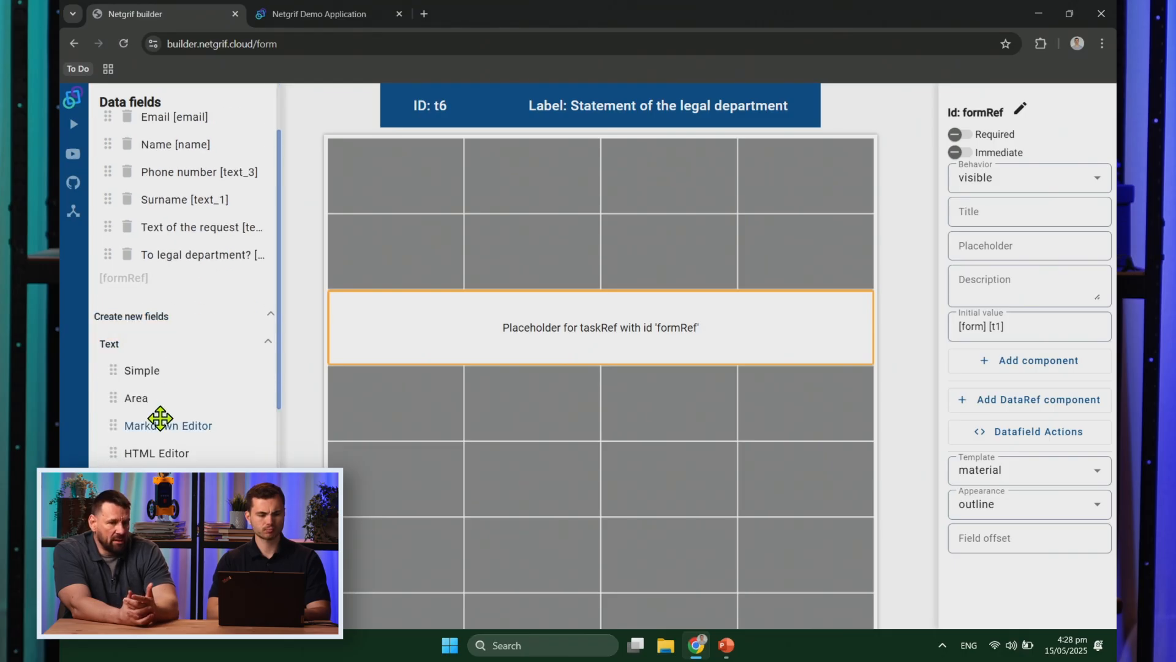
drag(149, 407, 438, 202)
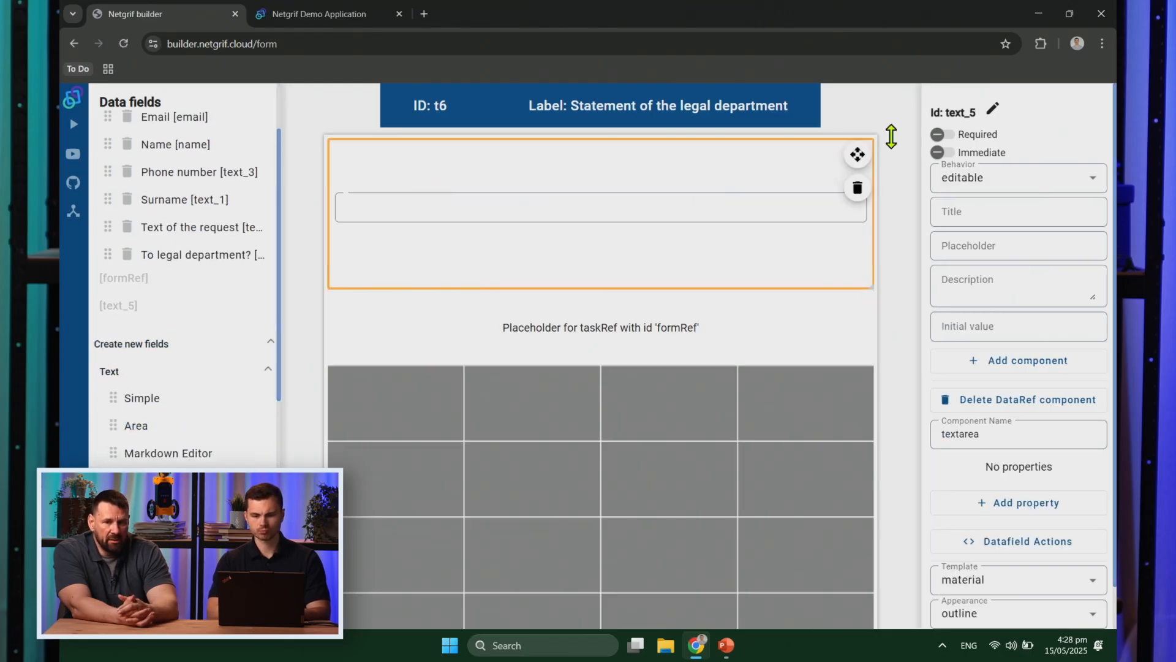
click(989, 211)
text(State)
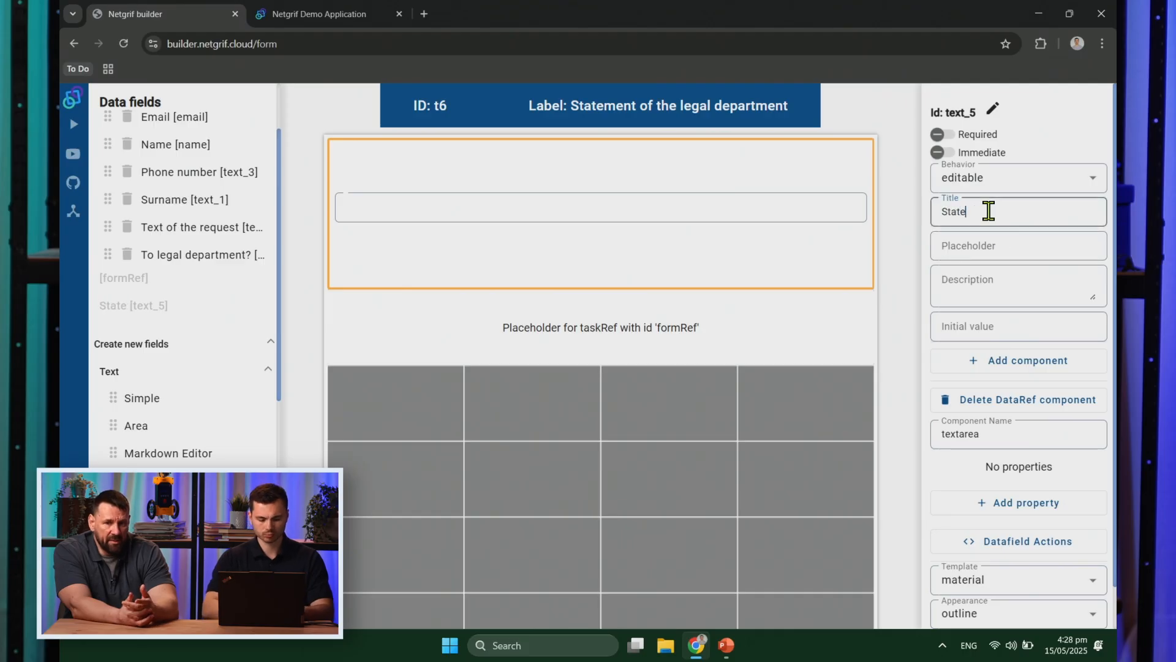
text(ment of the)
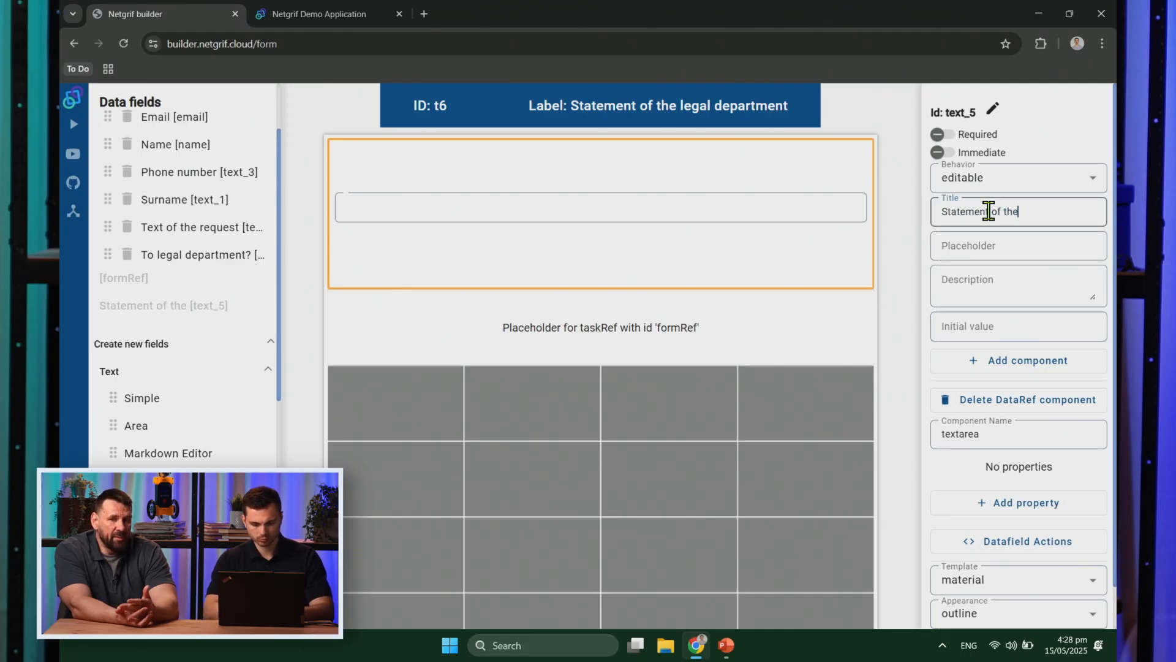
text( legal department)
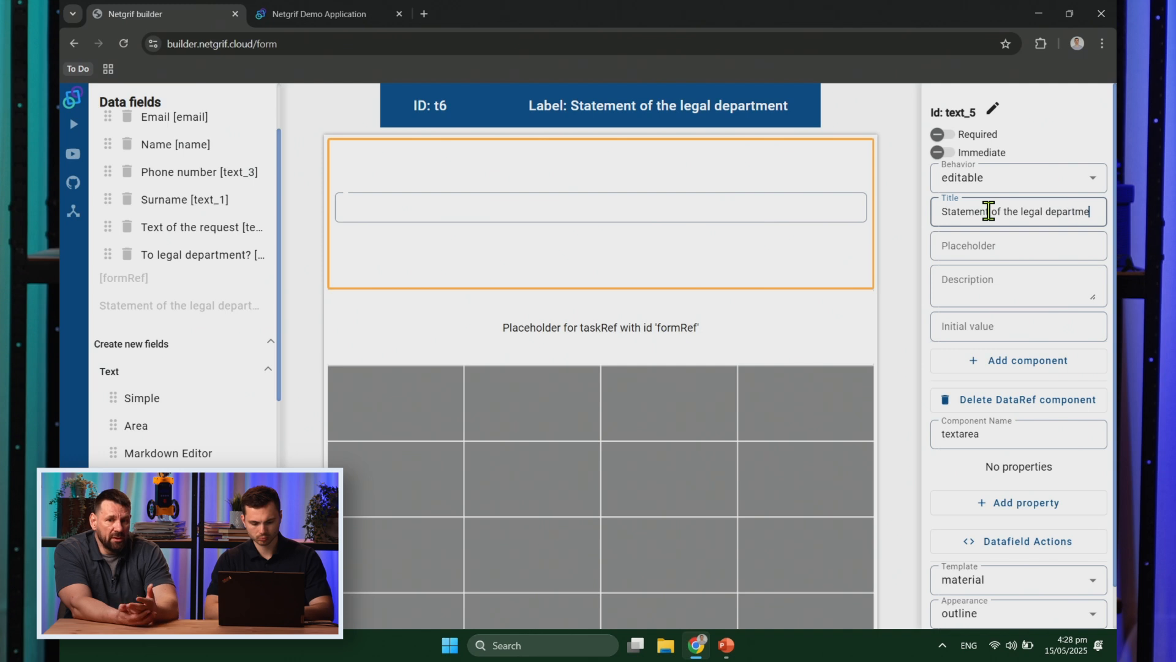
click(942, 134)
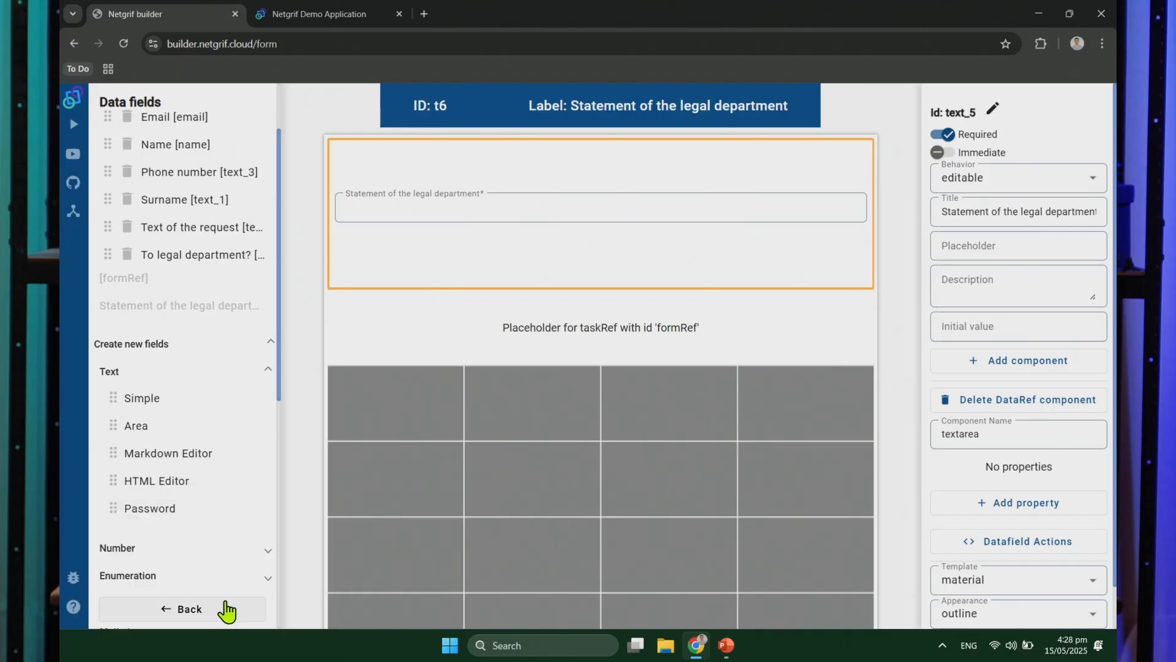
click(227, 609)
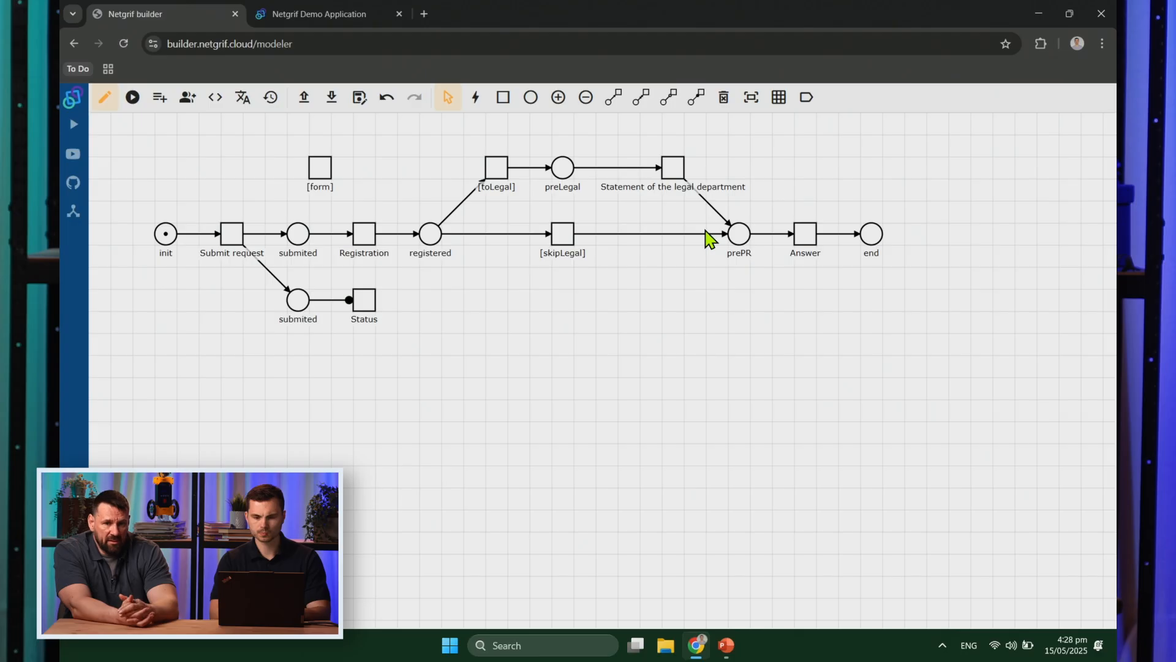
Step: Create the Answer form with formRef stretched full width and behaviour set to visible
right_click(802, 235)
click(861, 310)
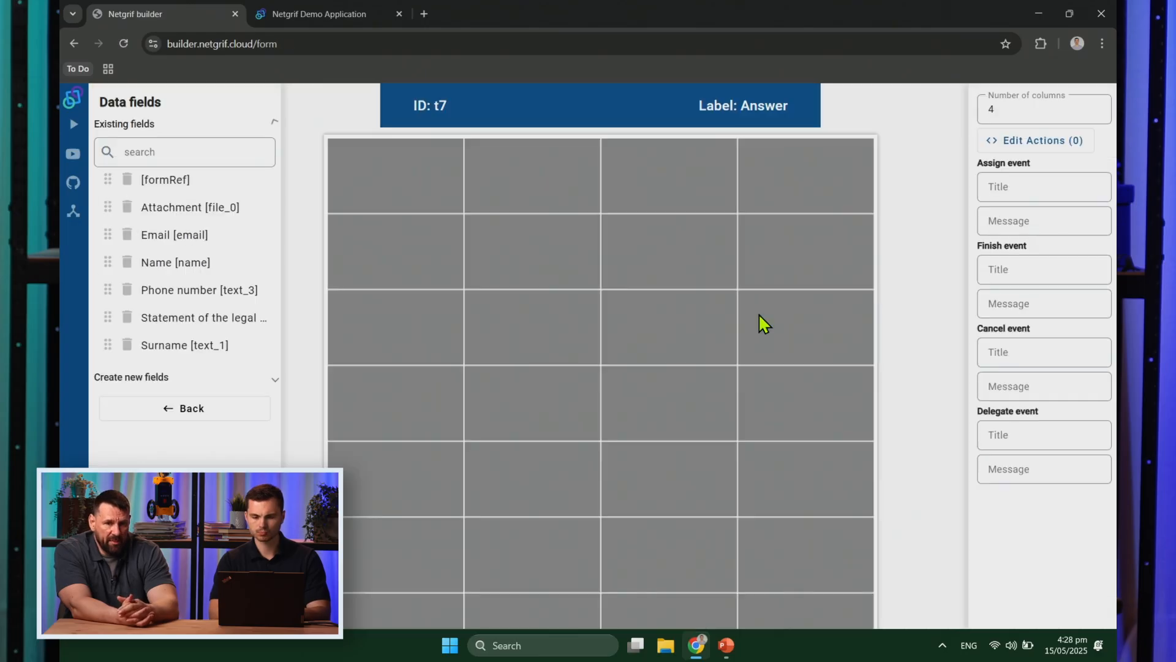
drag(163, 179, 450, 388)
drag(600, 474, 869, 475)
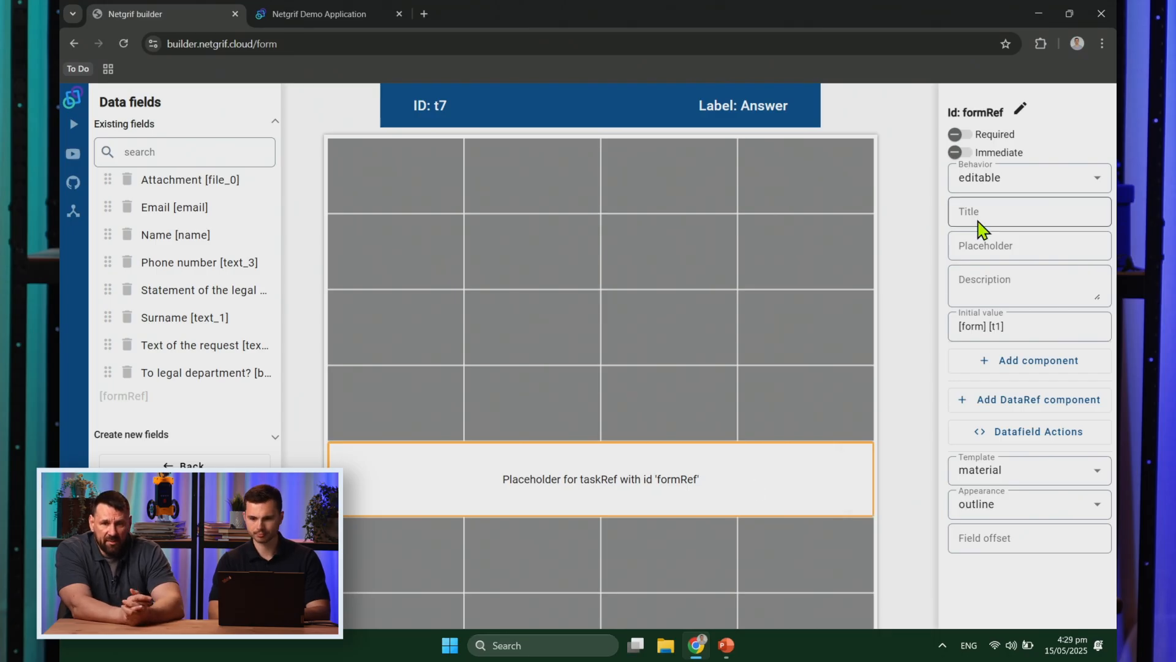
click(1017, 185)
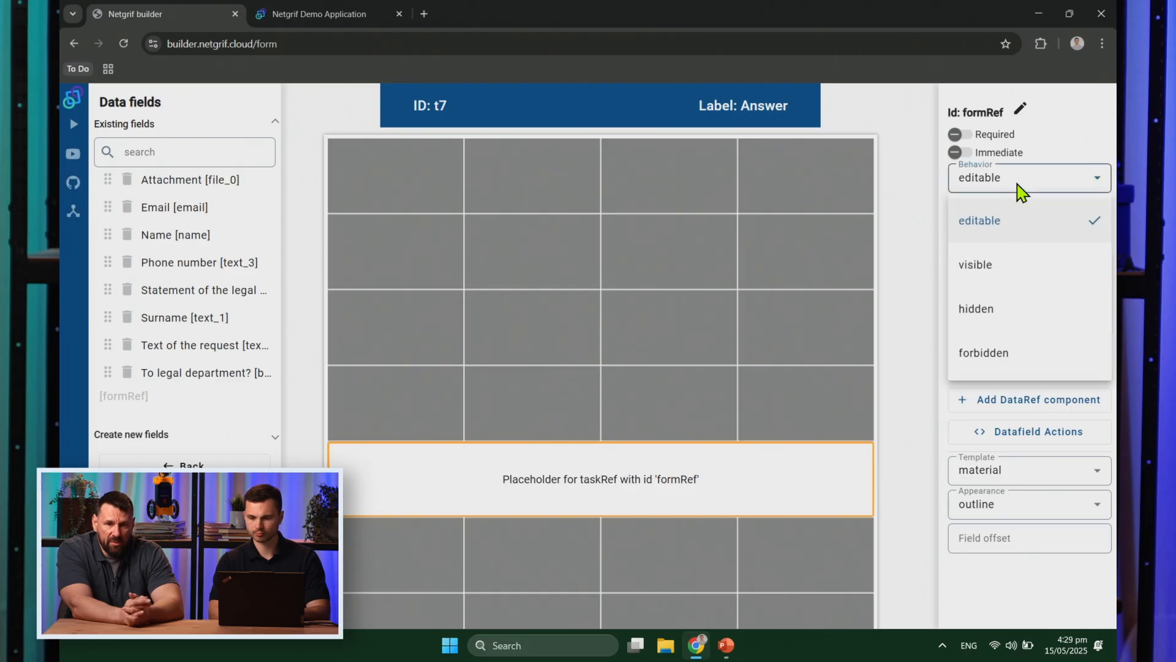
click(1021, 266)
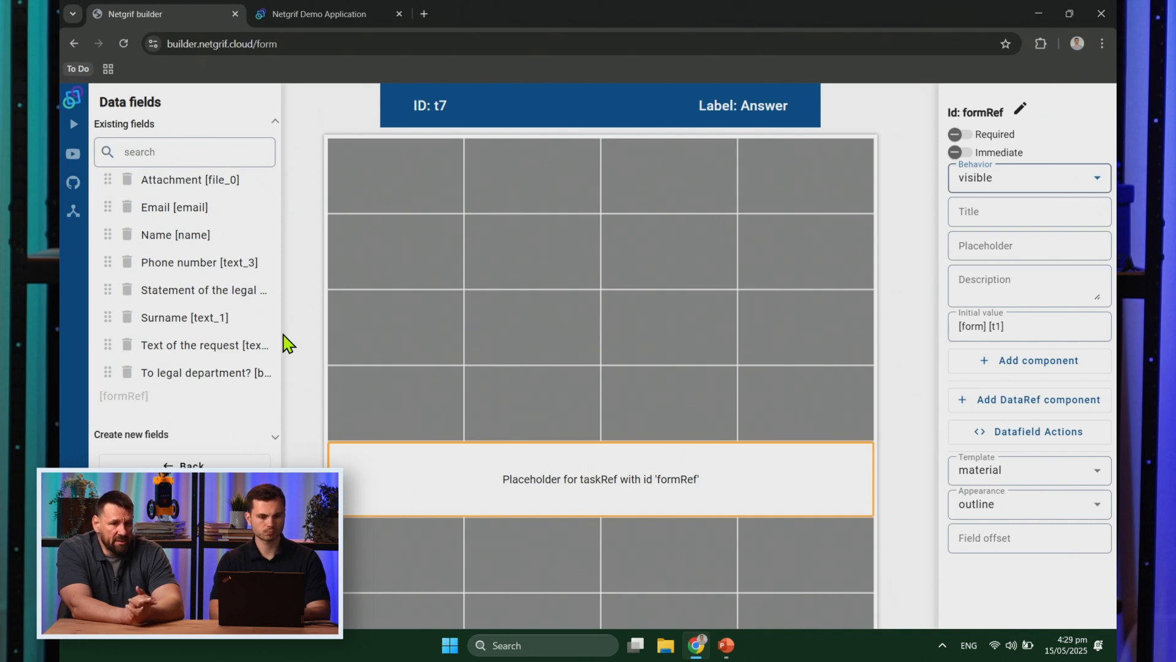
Step: Place the statement field full width over two rows, hidden, with a textarea component
drag(163, 291, 406, 314)
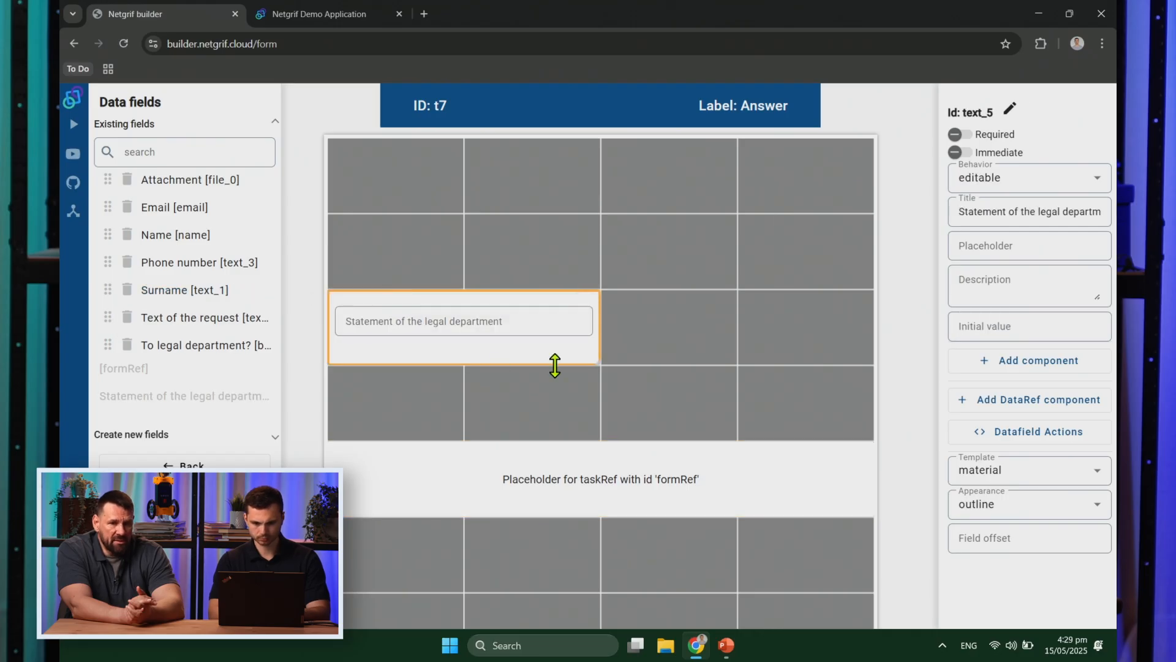
drag(601, 365, 774, 433)
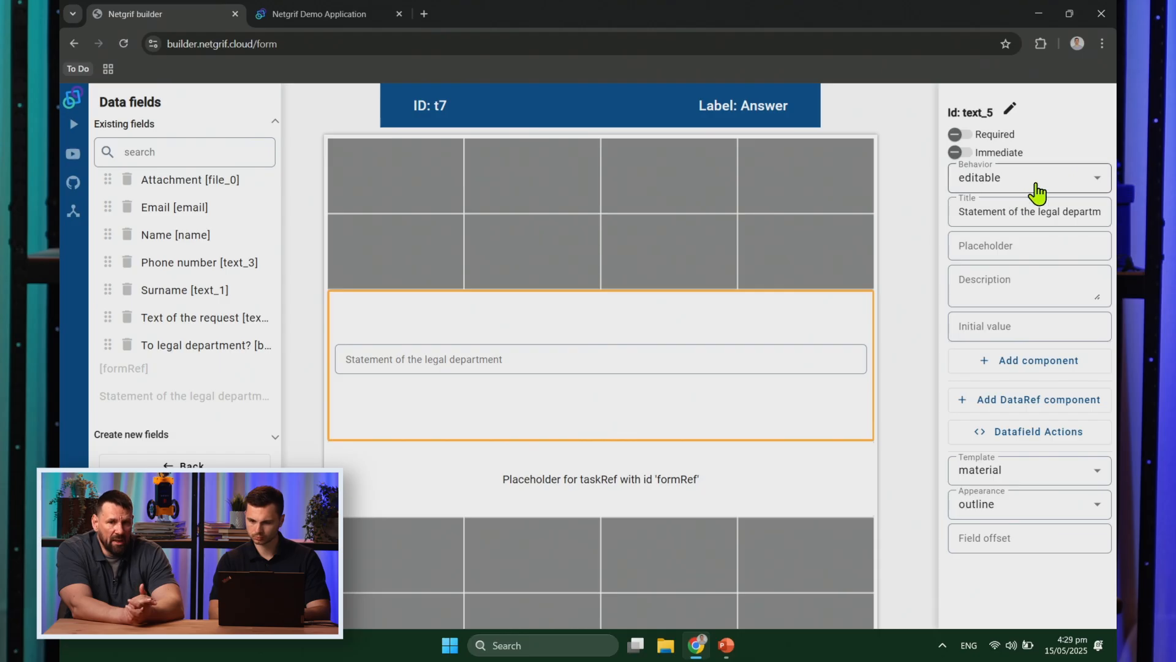
click(1036, 185)
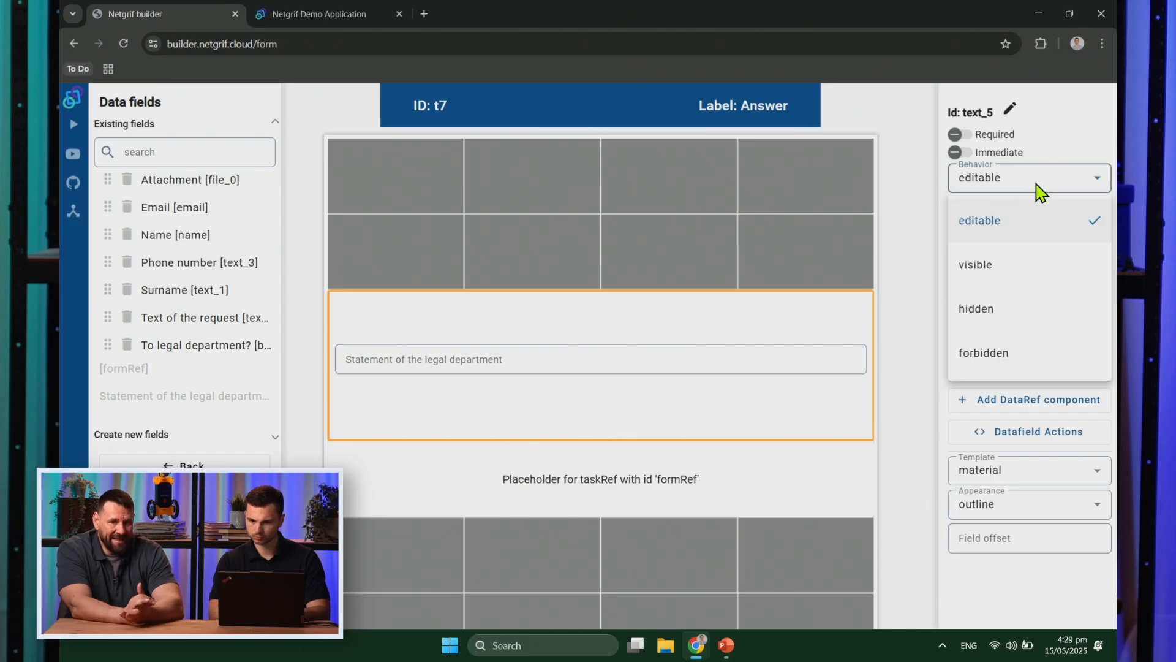
click(1017, 309)
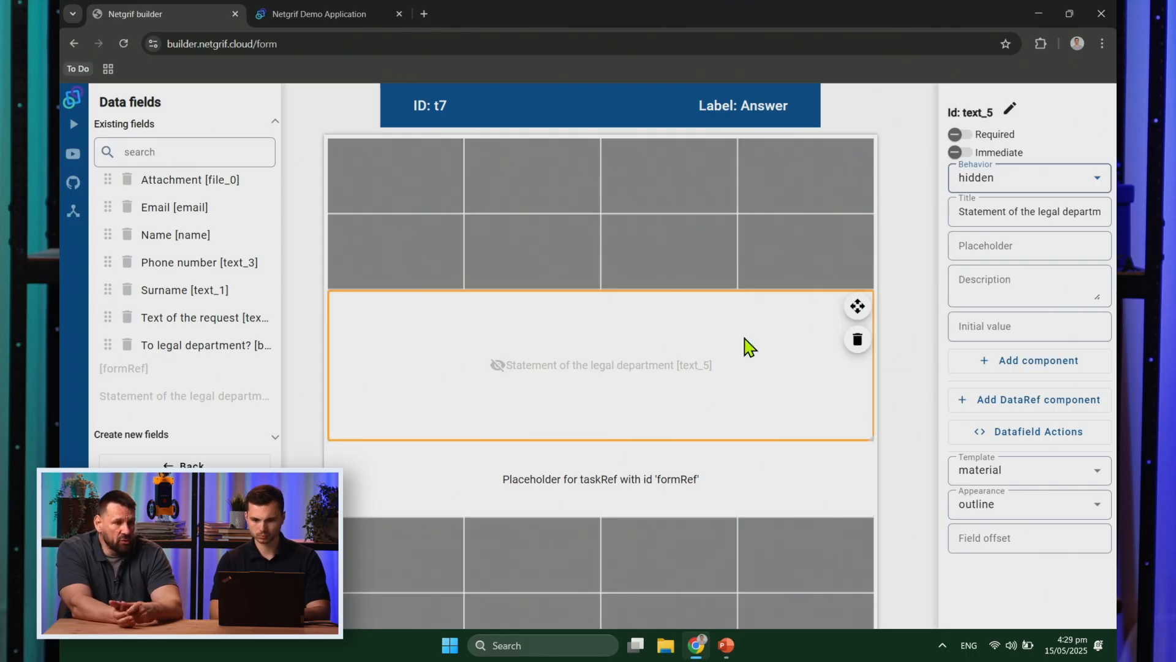
click(1018, 368)
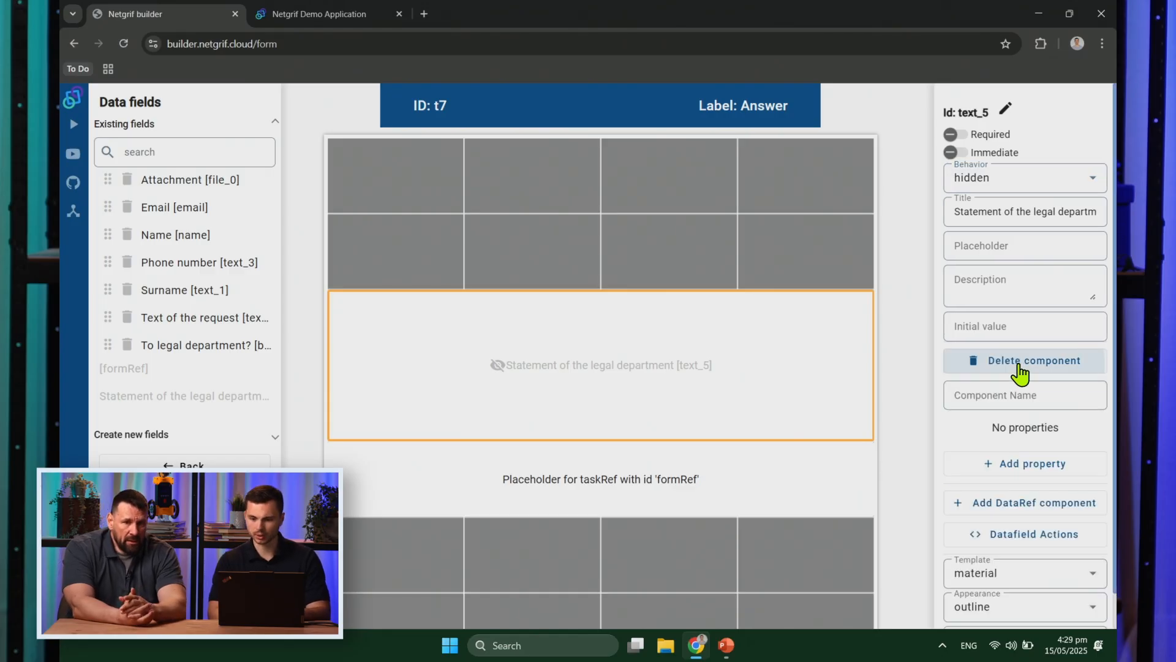
click(1005, 397)
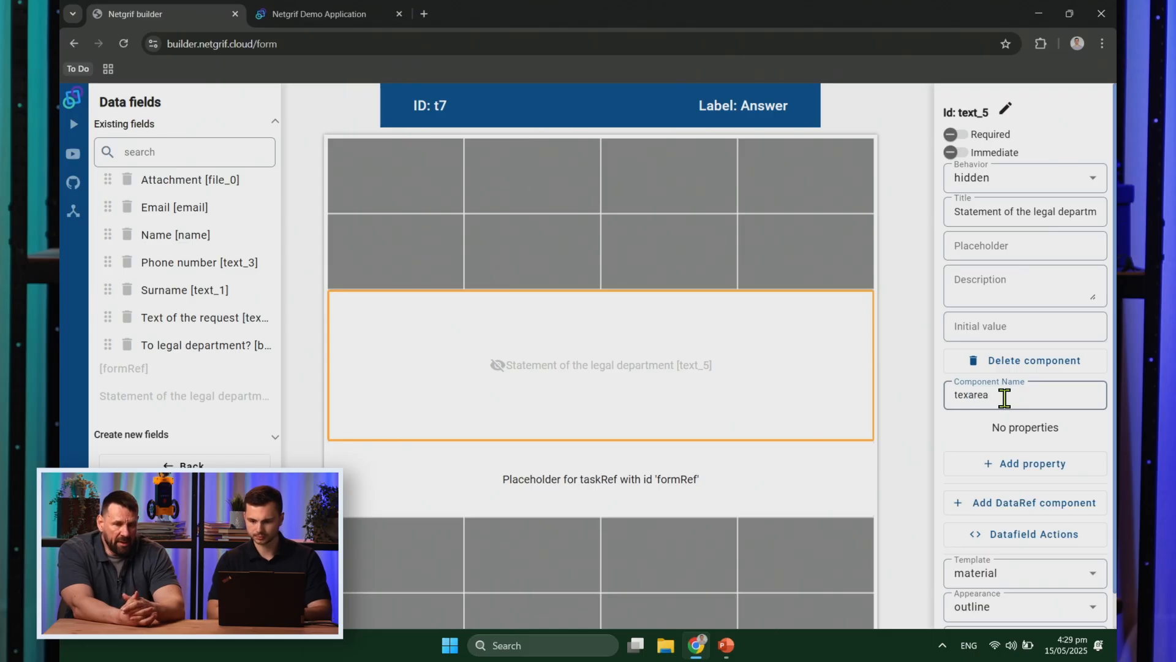
click(973, 394)
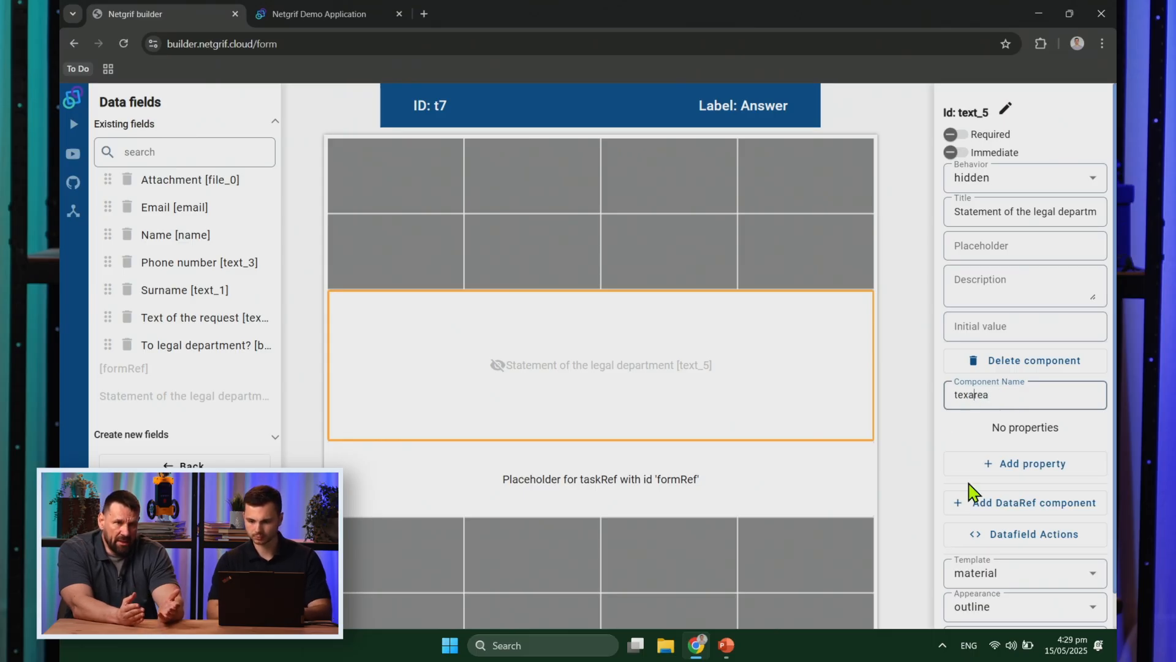
click(919, 401)
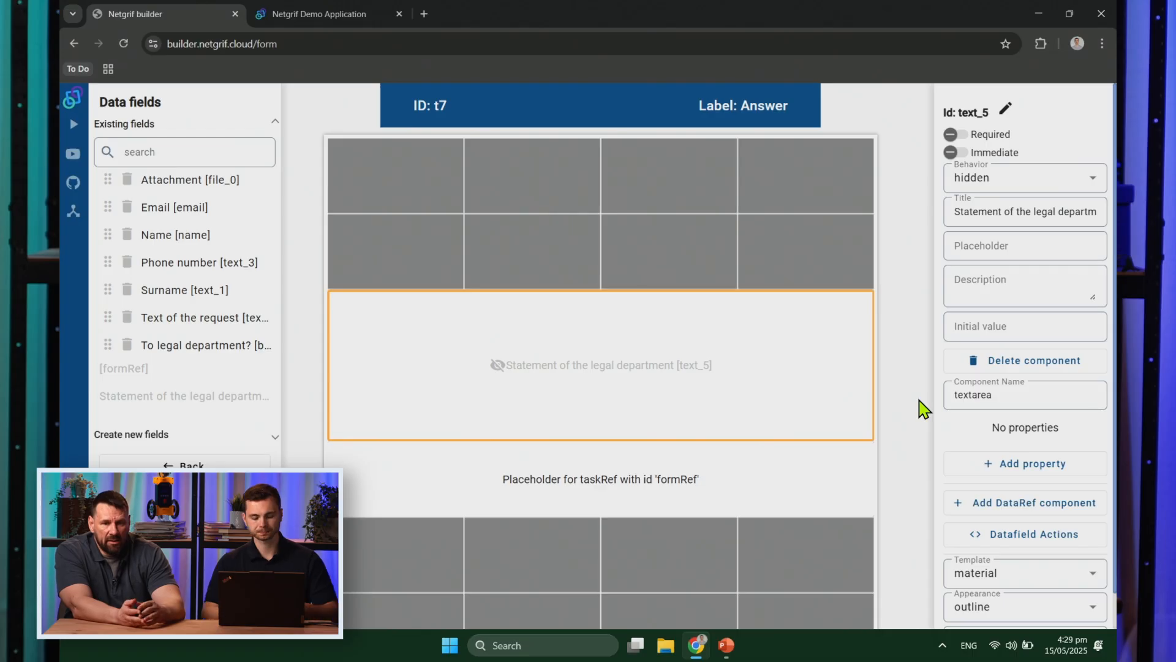
Step: Expand the text field types in the new-field list
click(233, 438)
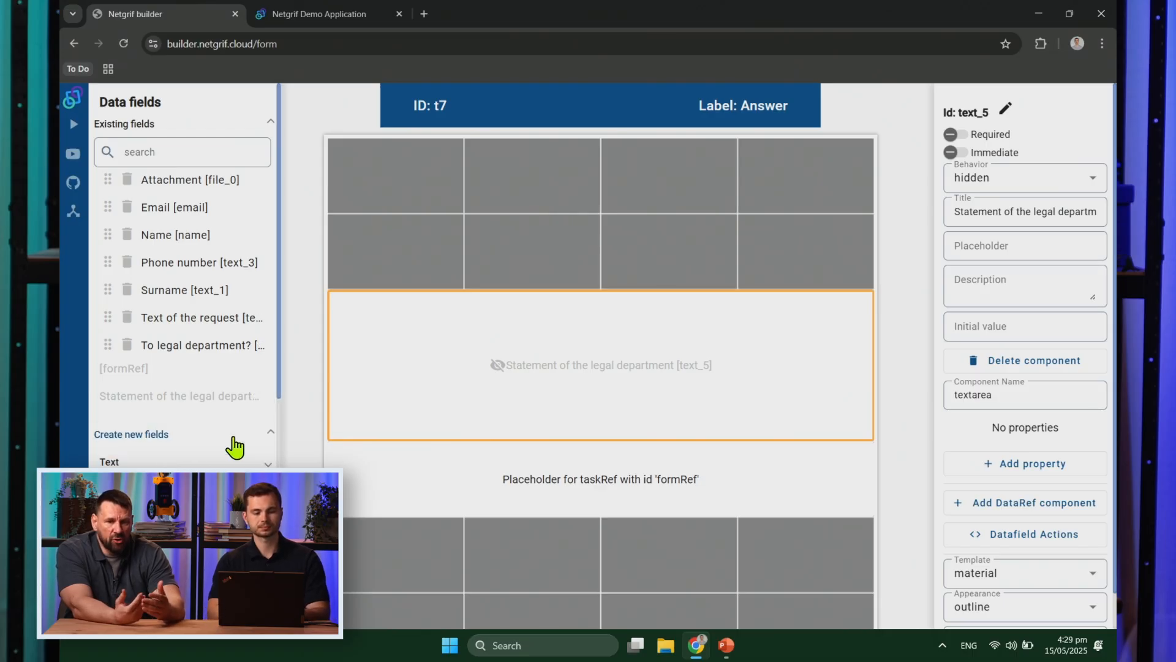
scroll(234, 447, down, 1)
click(236, 406)
scroll(236, 420, down, 1)
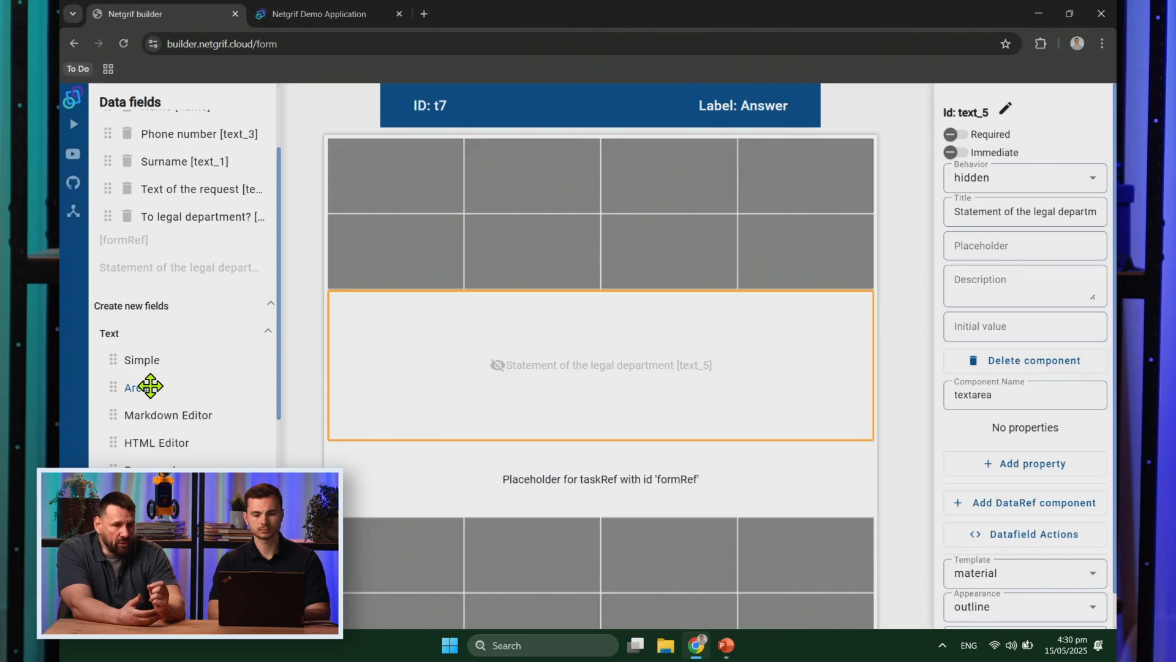
Step: Add a text area titled 'Answer' at the form's top, mark it required, and go back
drag(150, 386, 440, 161)
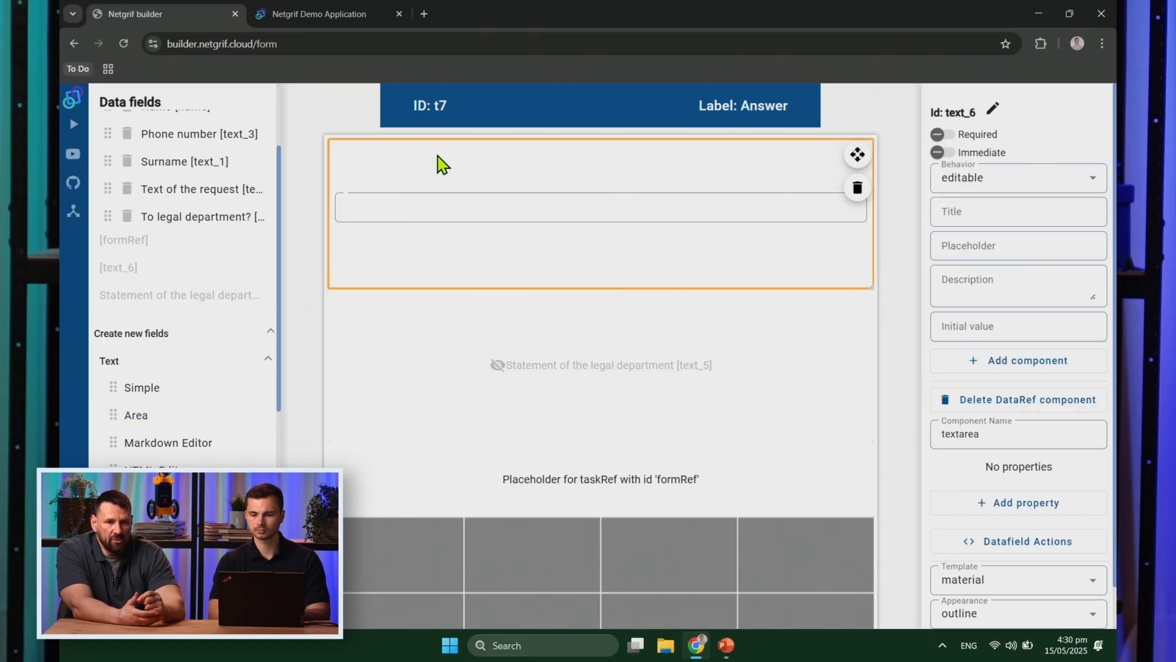
click(1002, 210)
text(Answer to the)
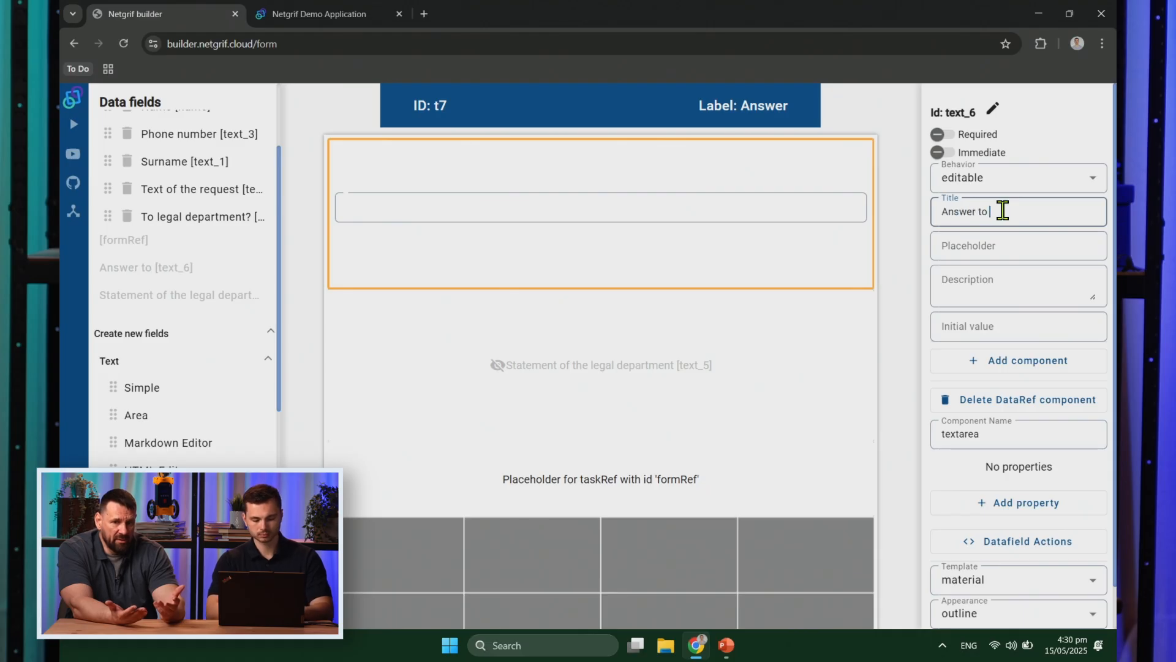
key(shift+Home)
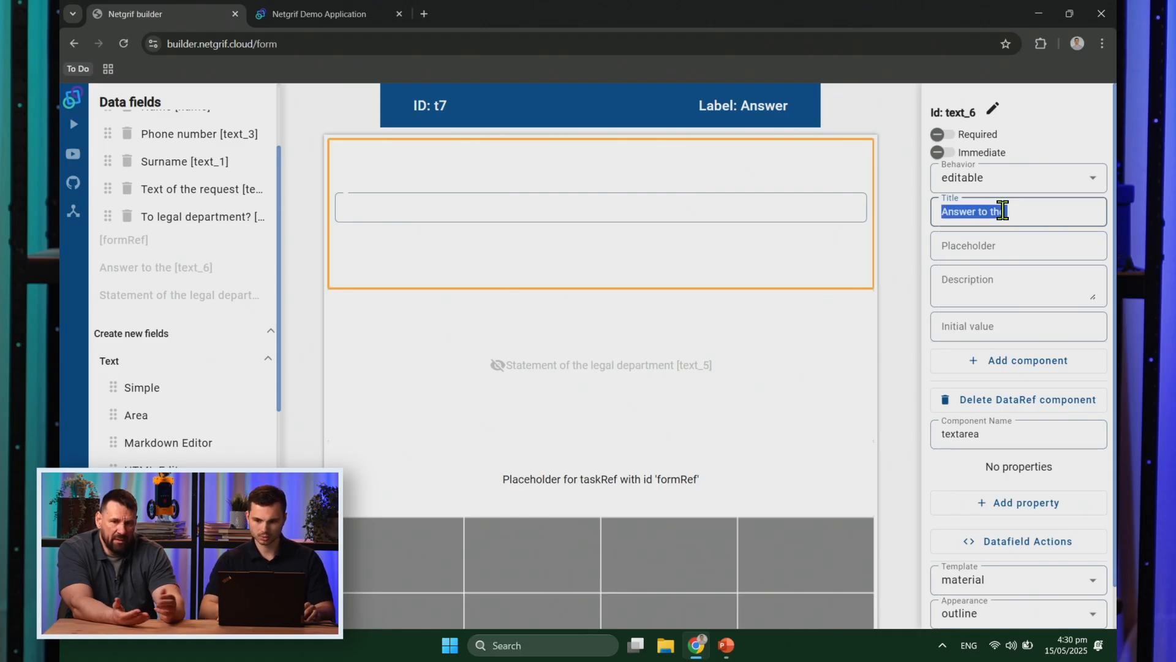
key(ctrl+shift+Right)
key(BackSpace)
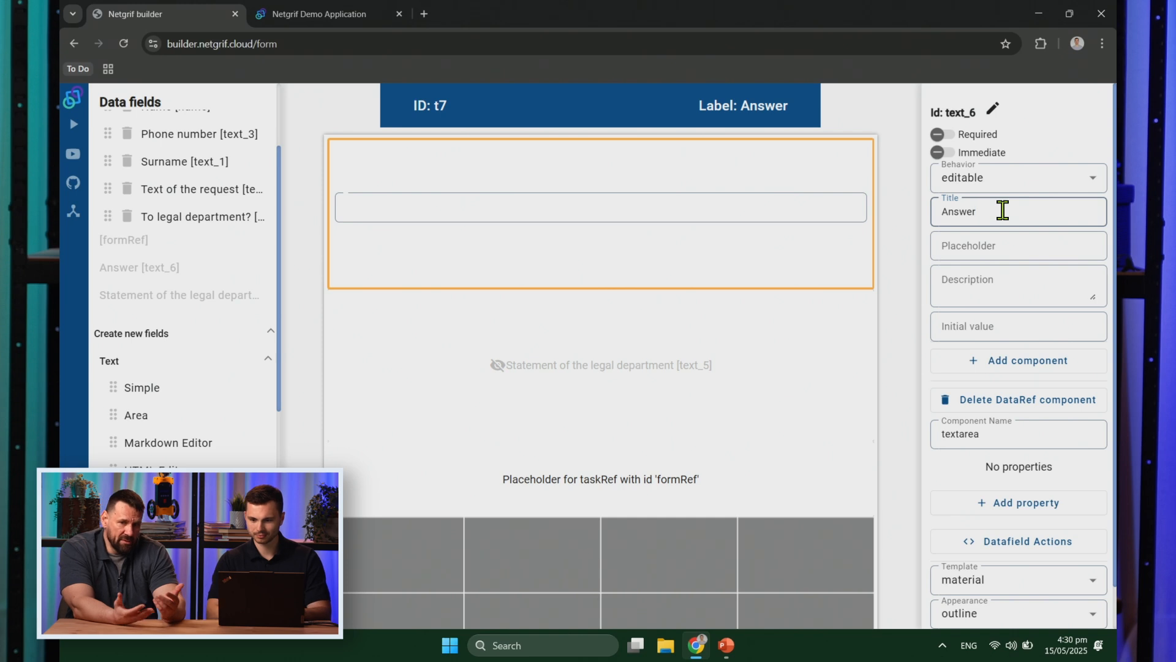
click(908, 244)
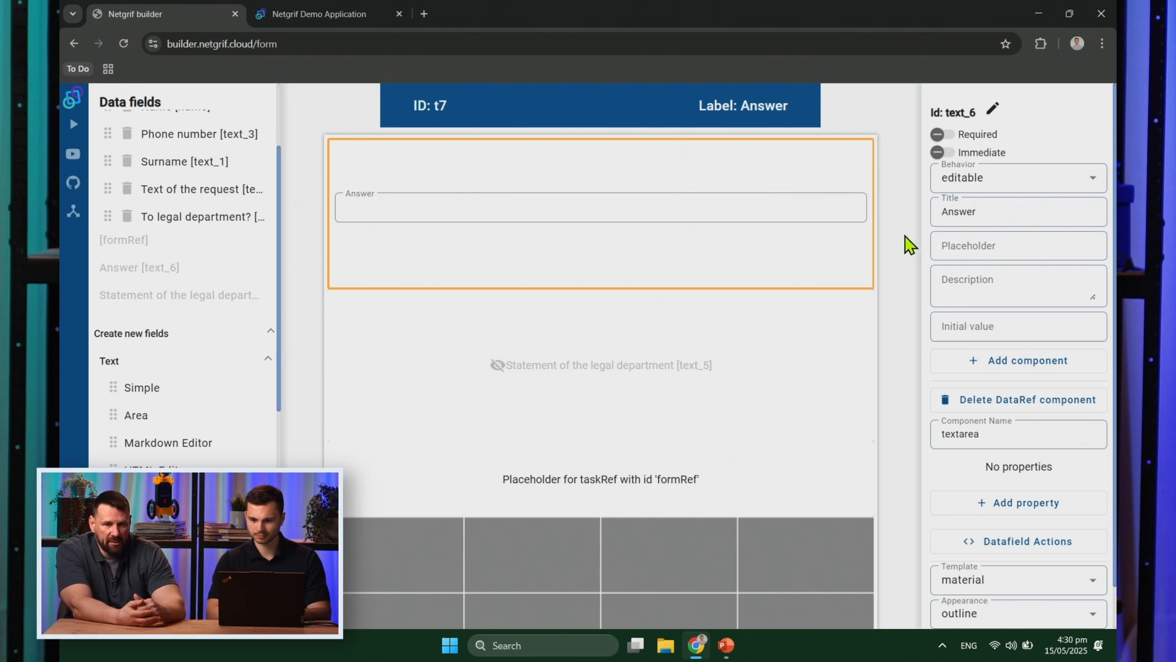
click(938, 136)
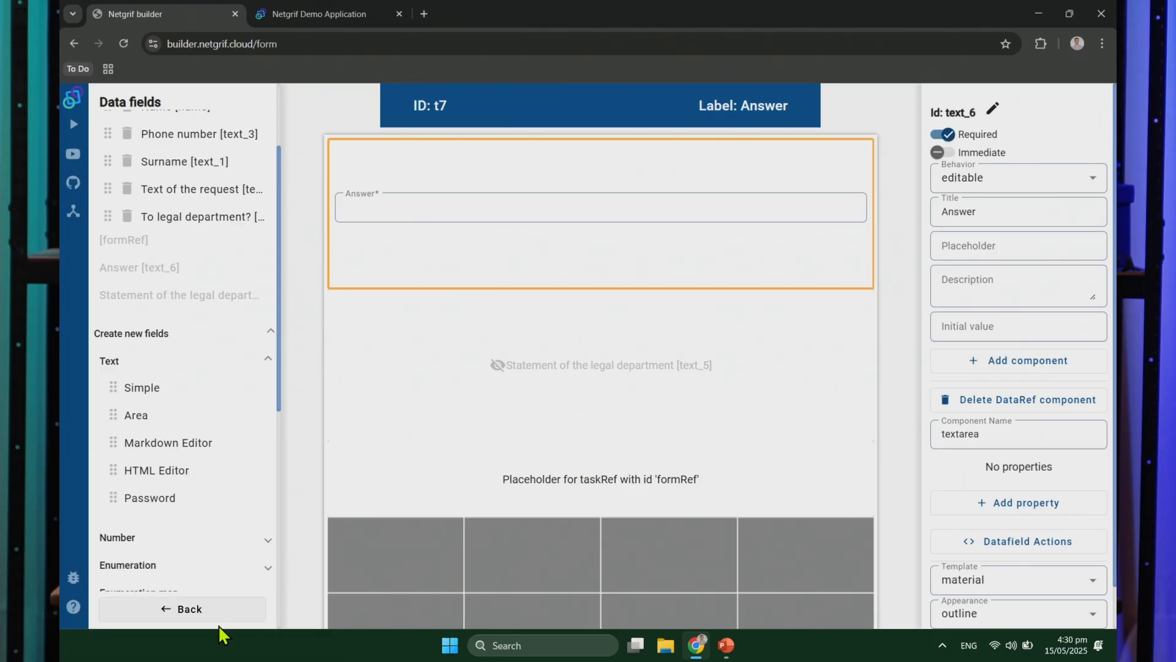
click(231, 620)
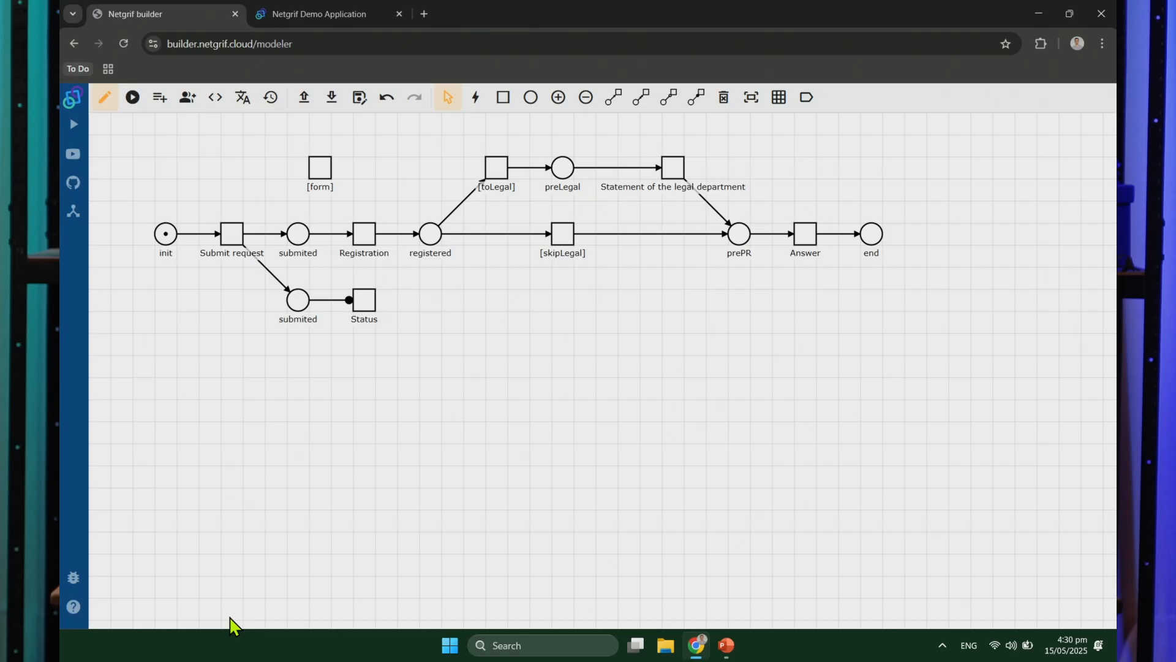
Step: Create a new form for the Status task and place a full-width simple text field on it
right_click(371, 311)
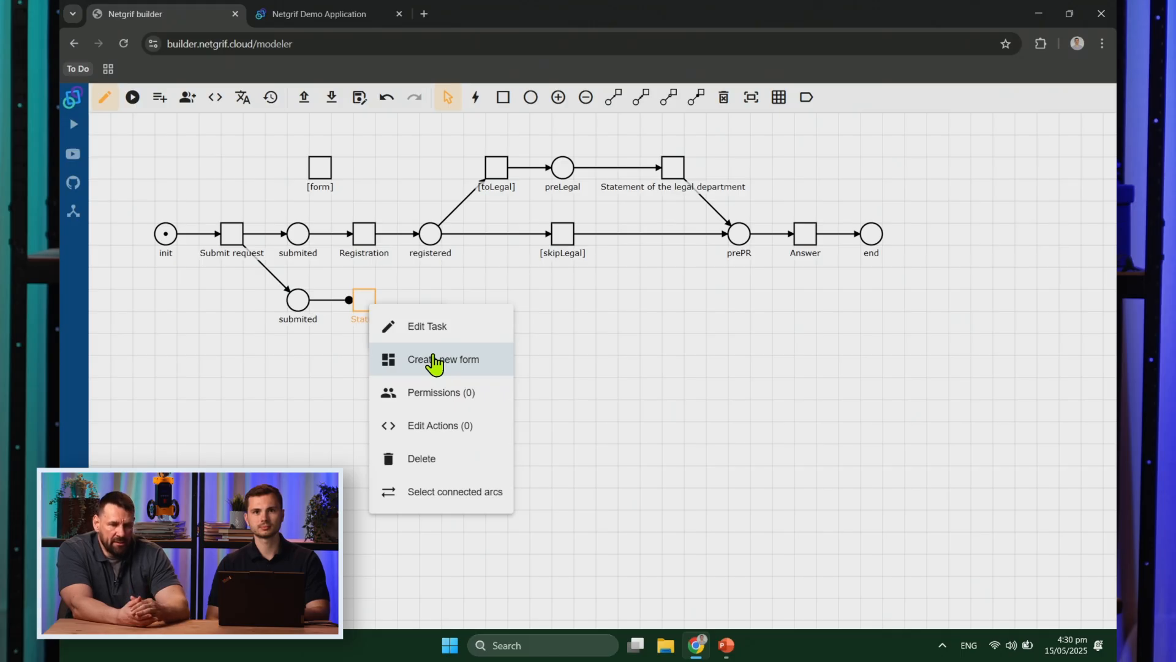
click(432, 355)
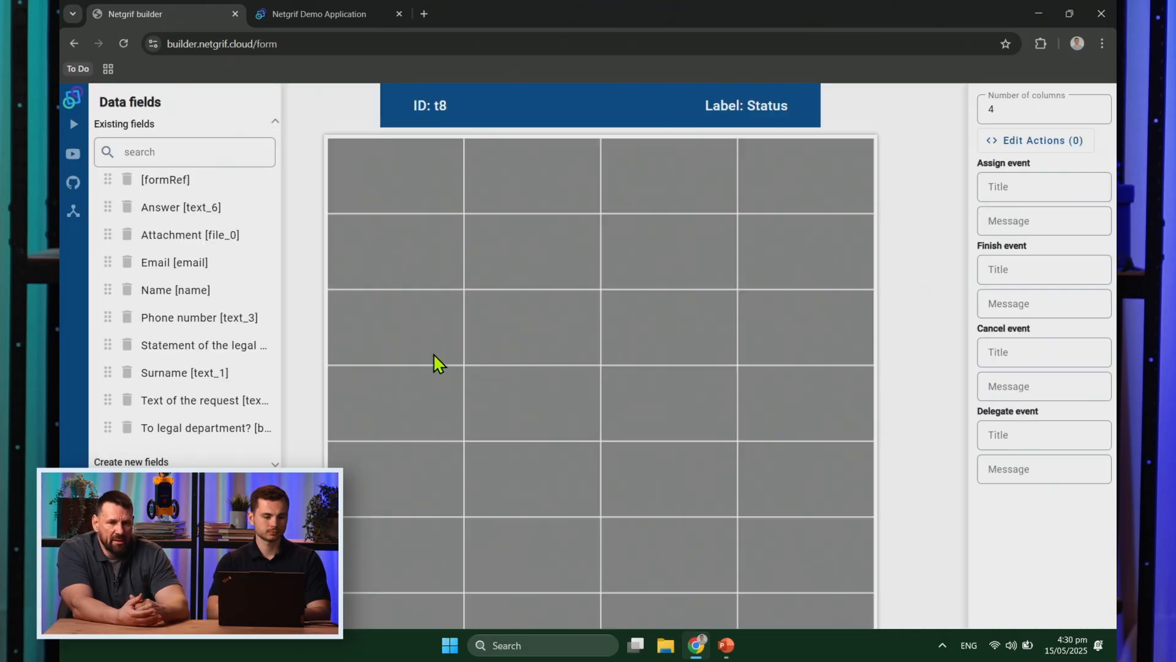
scroll(245, 465, down, 1)
click(239, 452)
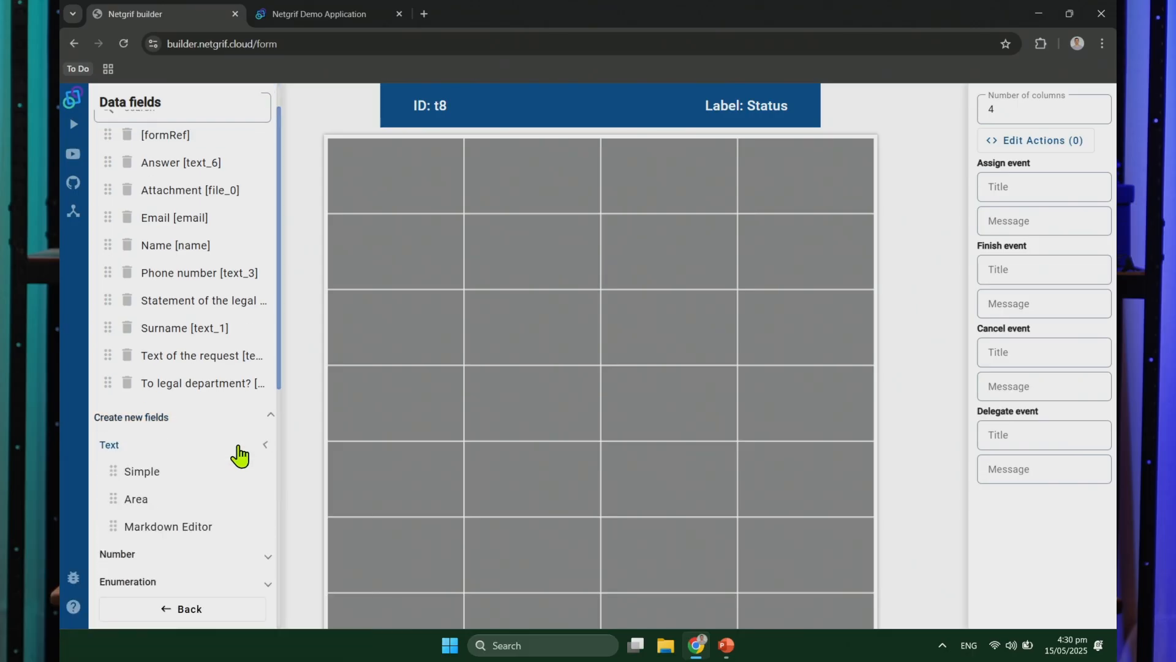
scroll(238, 454, down, 1)
scroll(237, 444, down, 1)
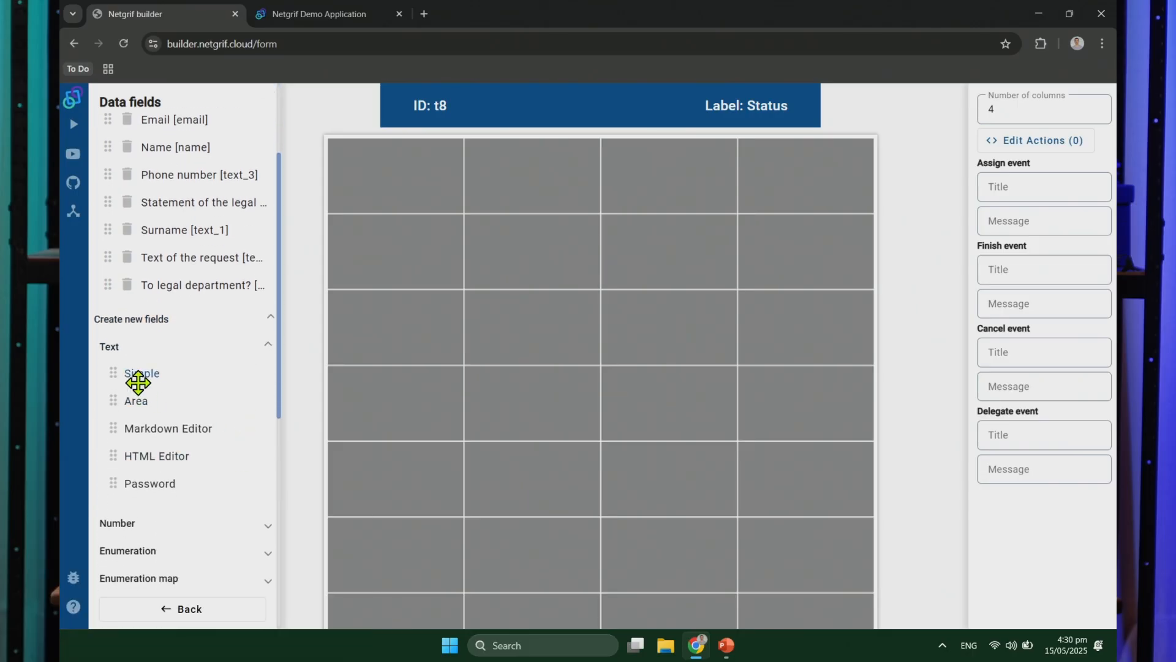
drag(137, 376, 383, 195)
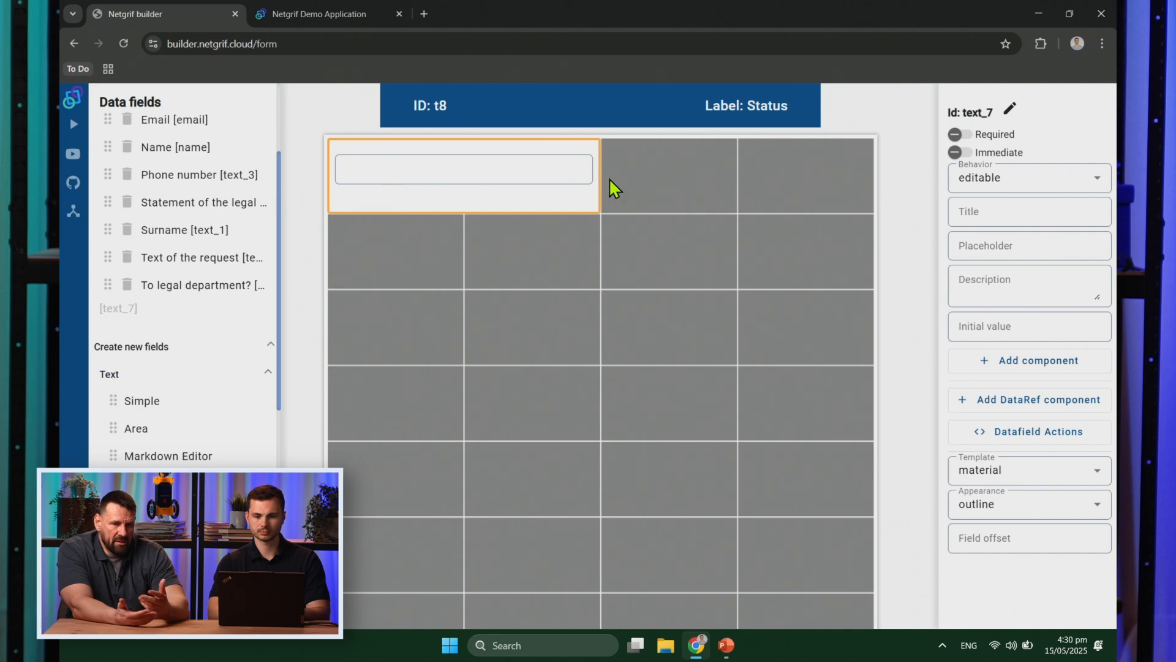
drag(599, 172, 887, 173)
Step: Title the text field Status and set its behaviour to visible
click(1025, 214)
text(Status)
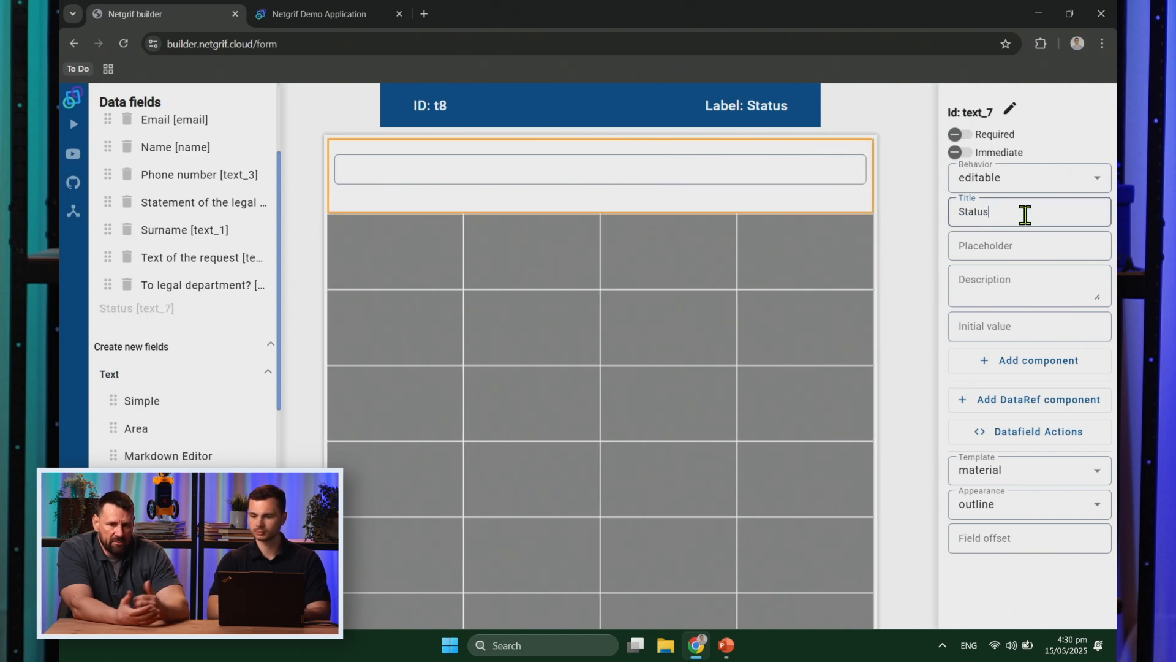
click(989, 184)
click(1020, 275)
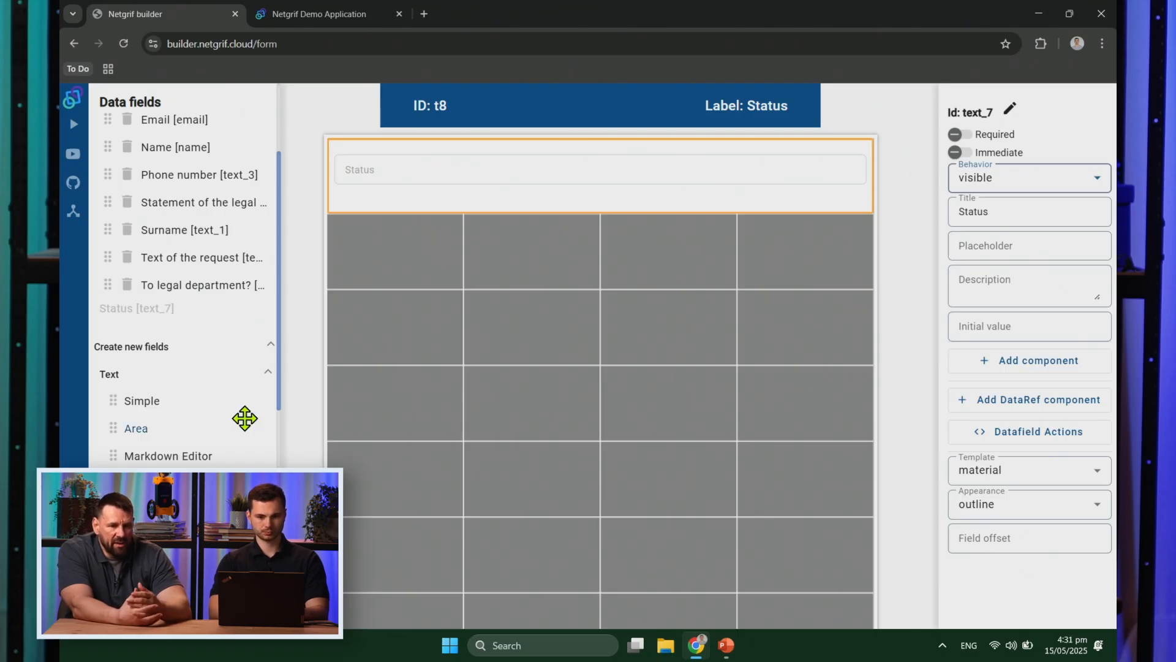
Step: Place a full-width formRef field on the Status form and make it visible
scroll(166, 231, up, 2)
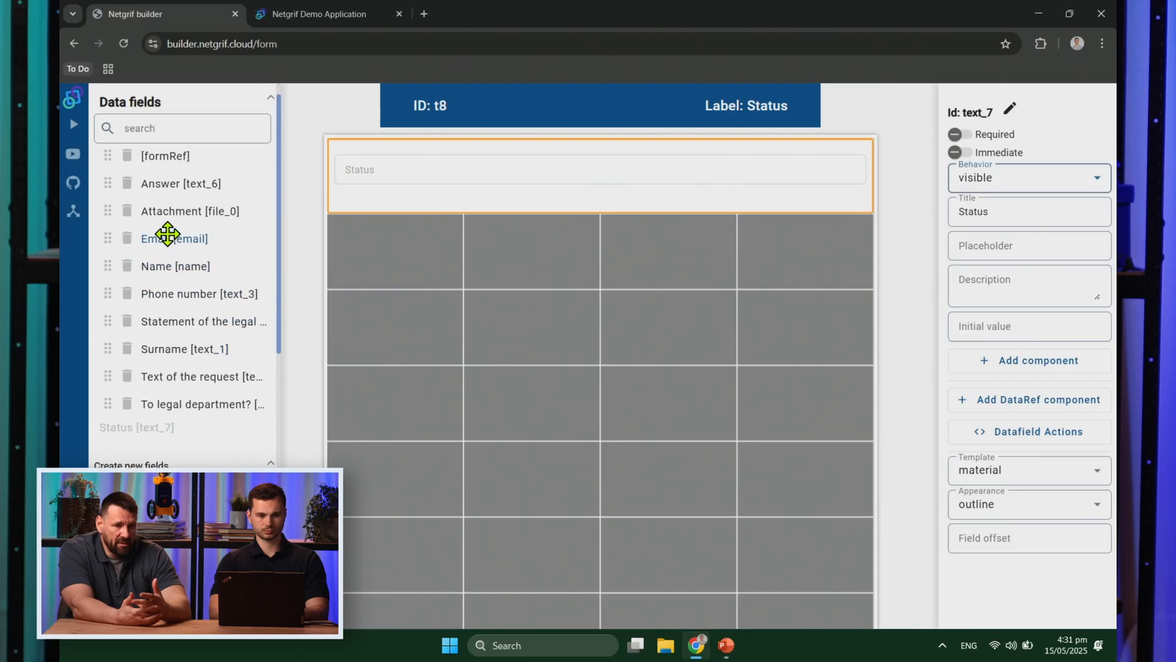
drag(188, 160, 436, 370)
drag(594, 399, 817, 422)
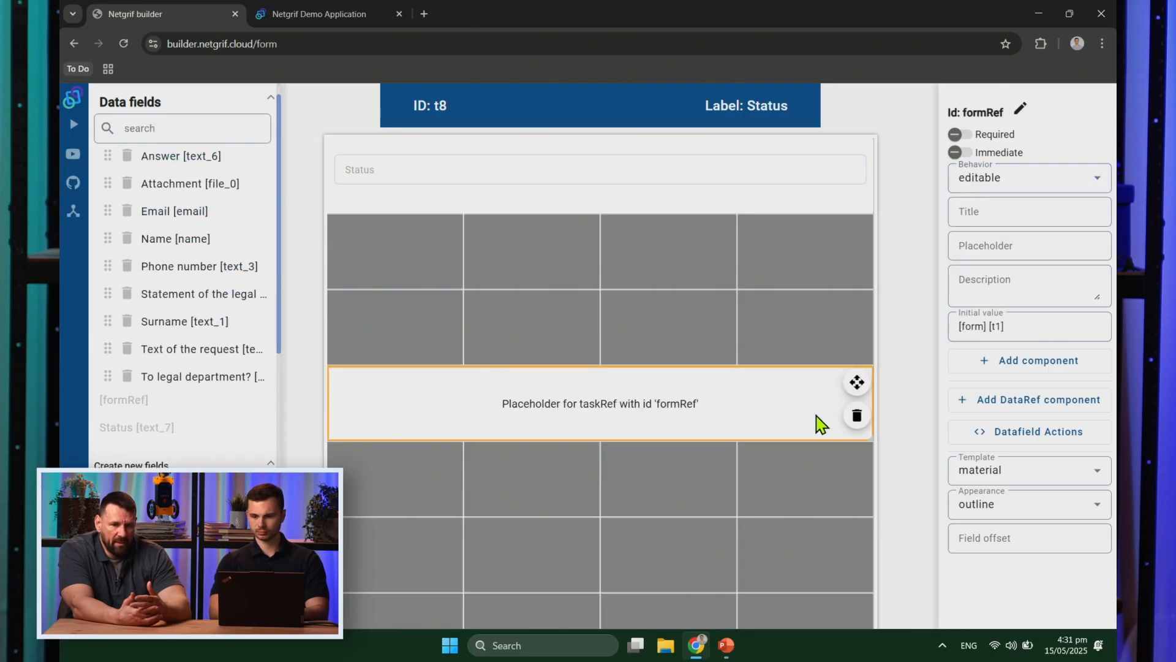
click(1076, 188)
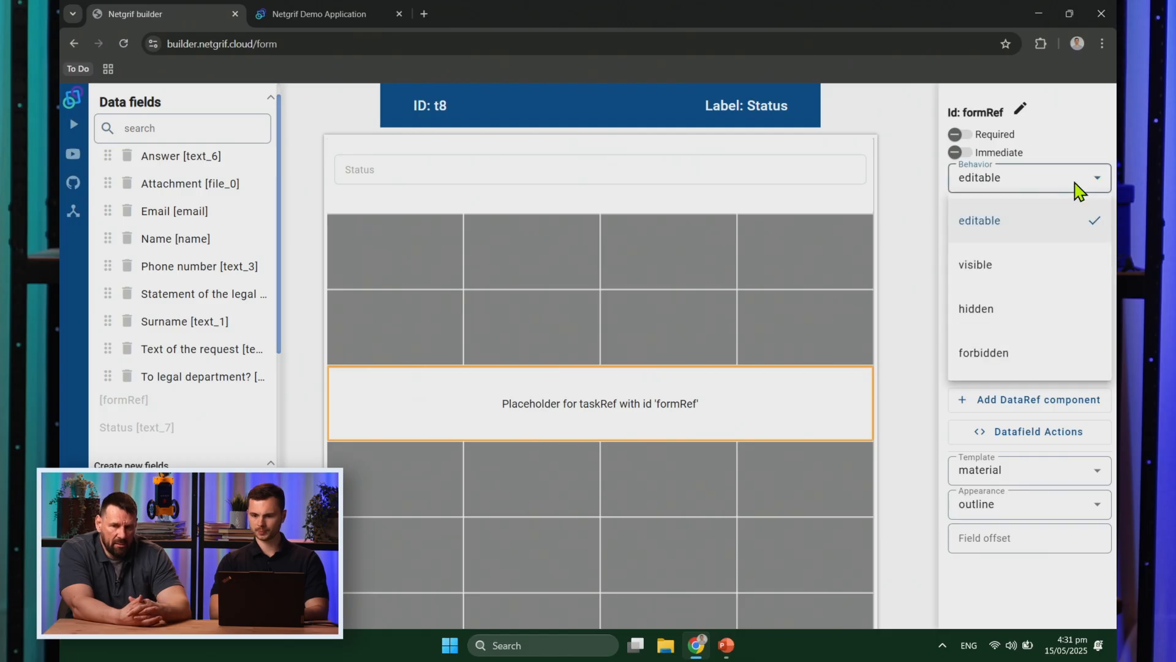
click(1032, 268)
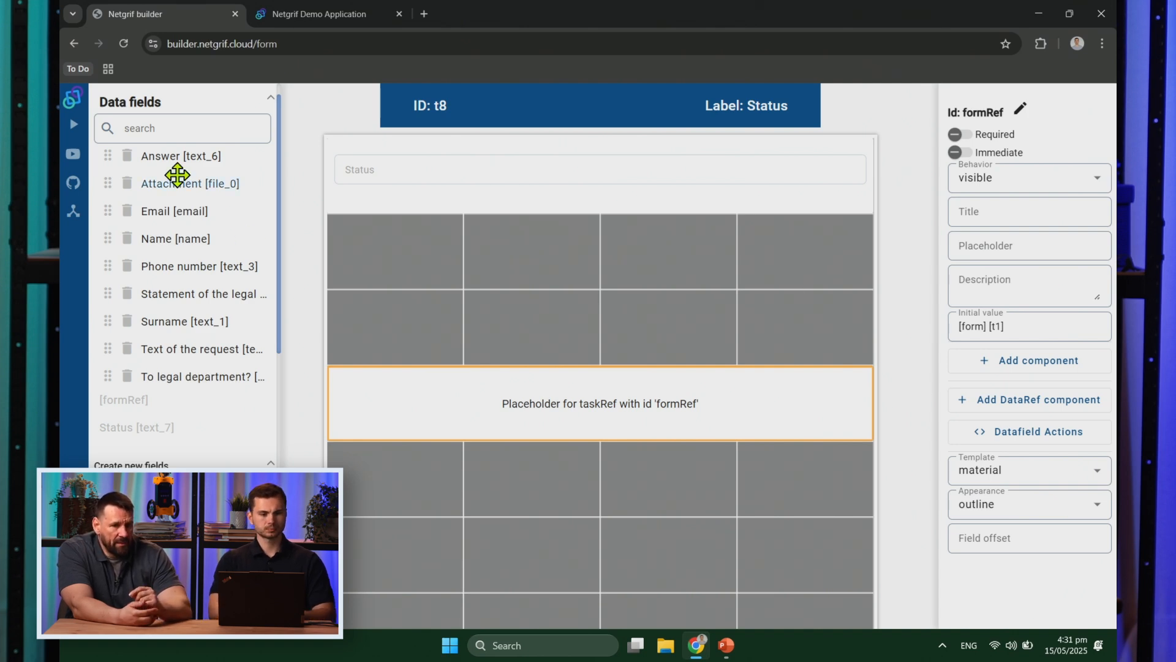
Step: Add a full-width Answer field with a textarea component, hide it, and return to the net
drag(168, 160, 405, 260)
drag(598, 288, 824, 346)
click(827, 343)
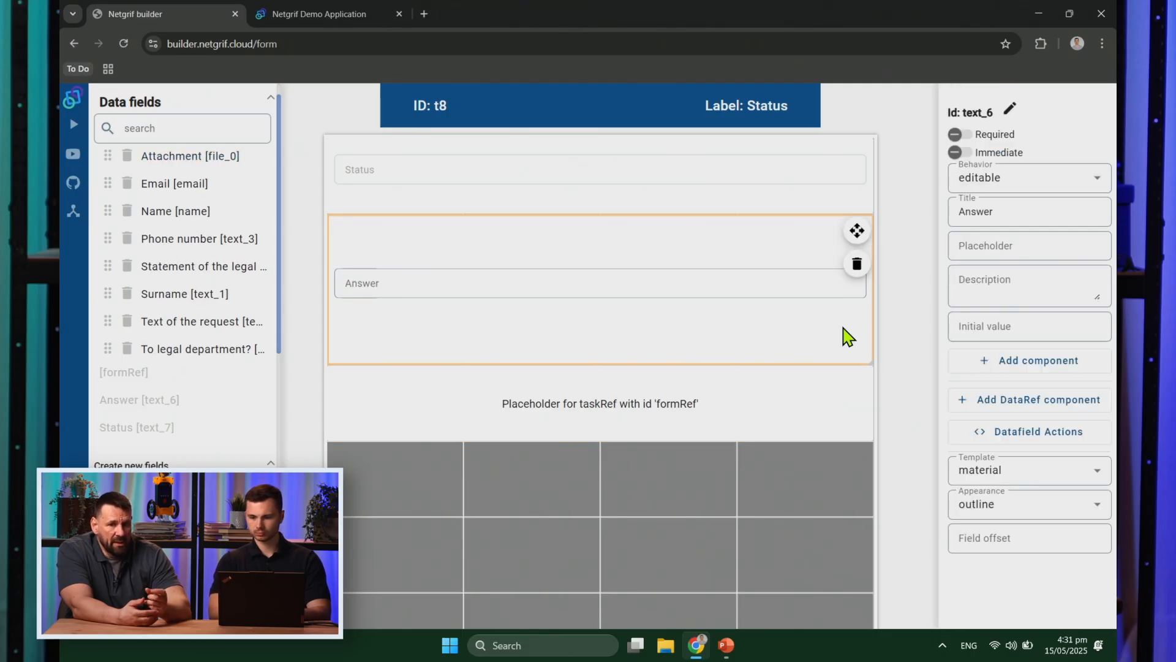
click(1041, 361)
click(1003, 397)
text(textarea)
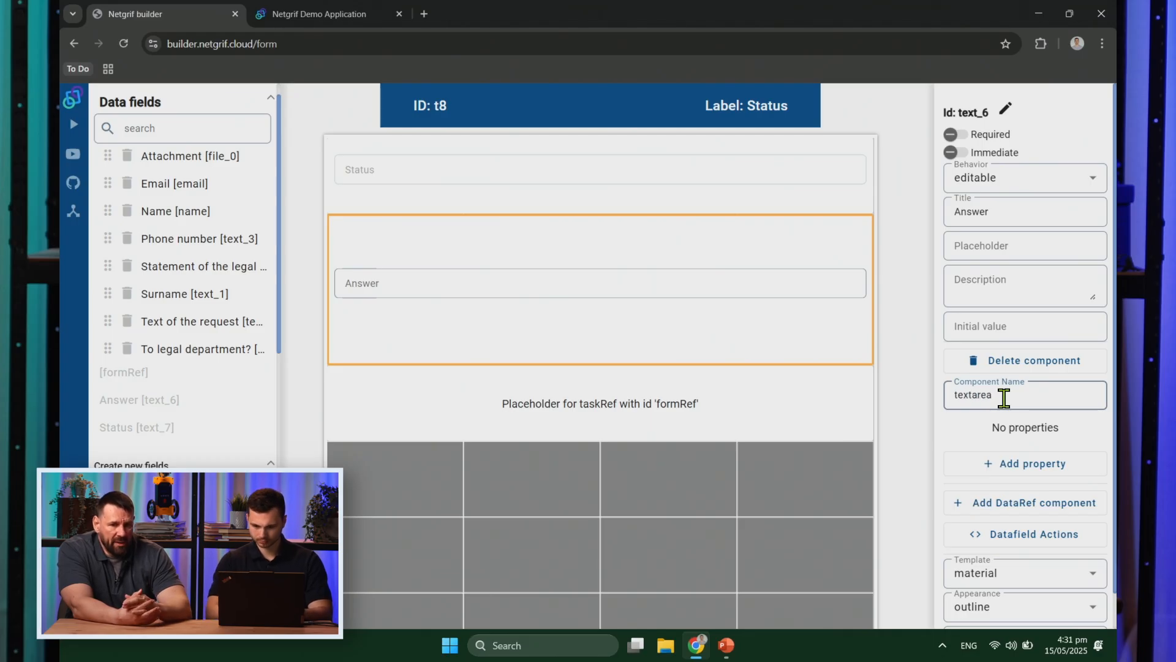
click(923, 337)
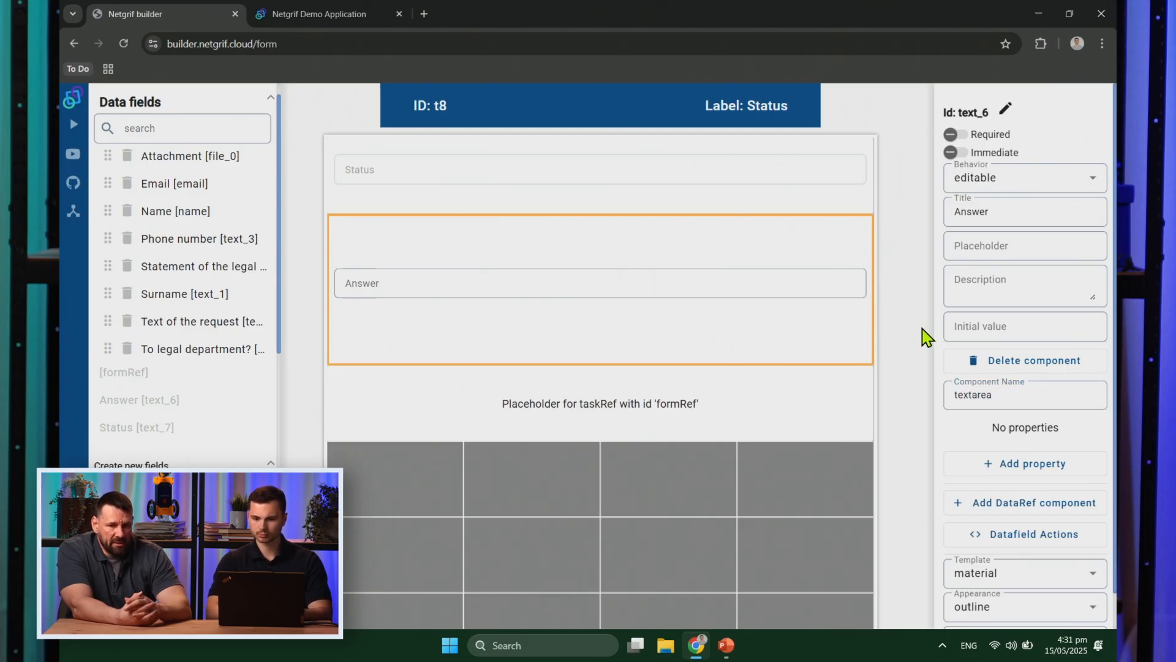
click(1031, 185)
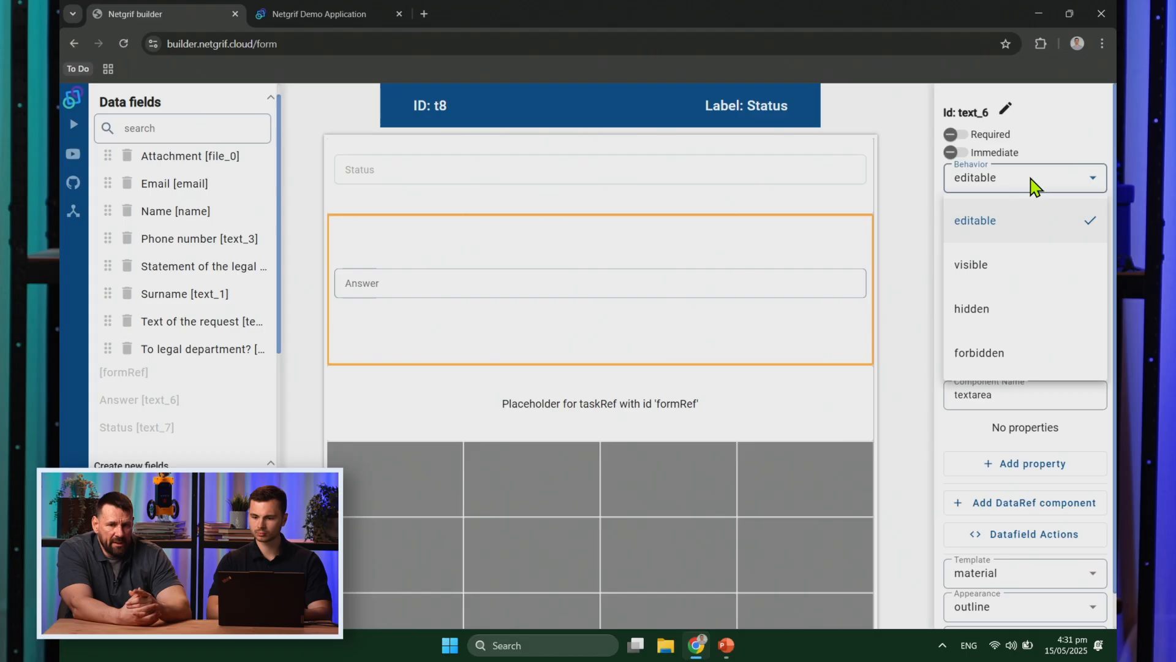
click(1030, 314)
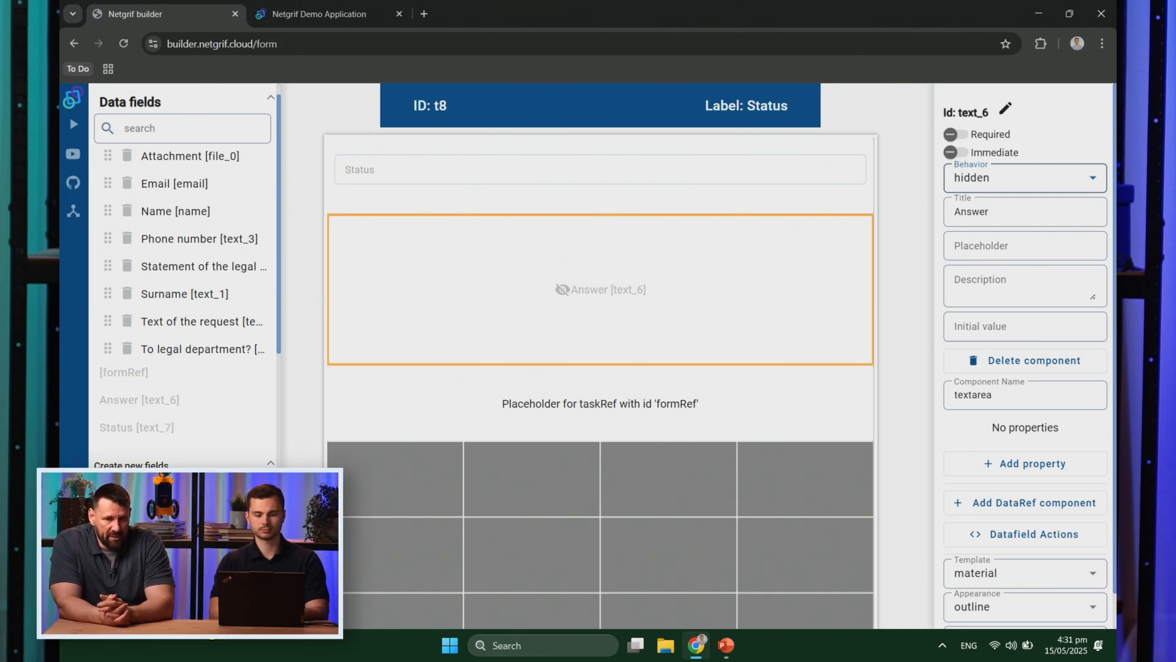
click(189, 608)
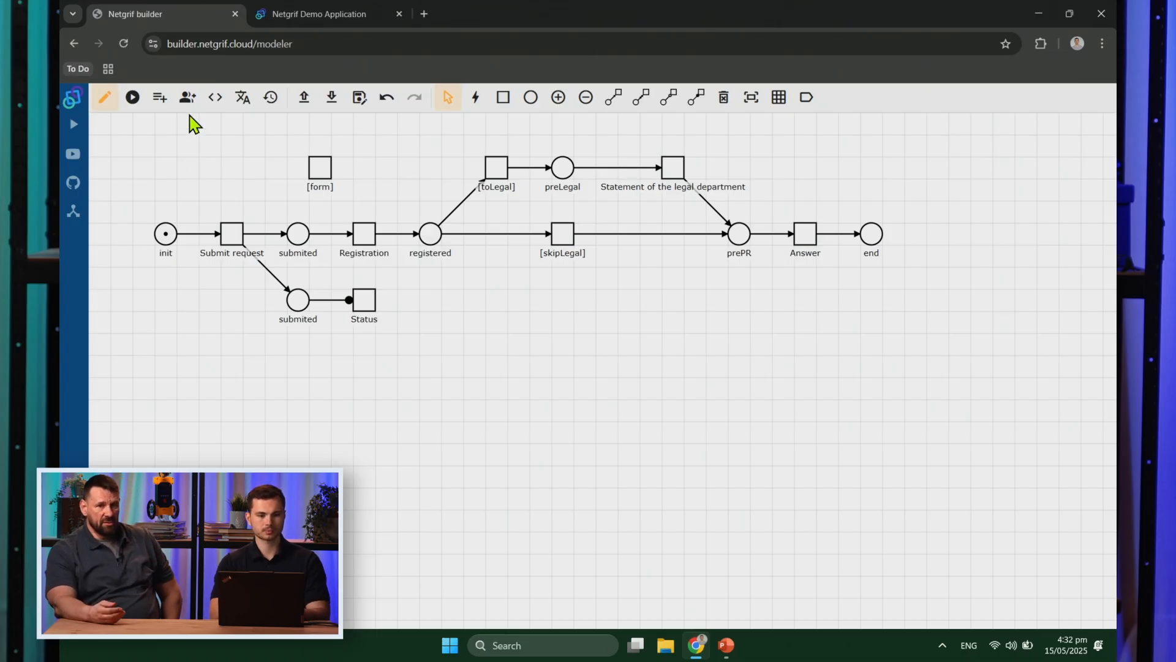
Step: Add three new roles and give the first the id registration and title Registration
click(188, 96)
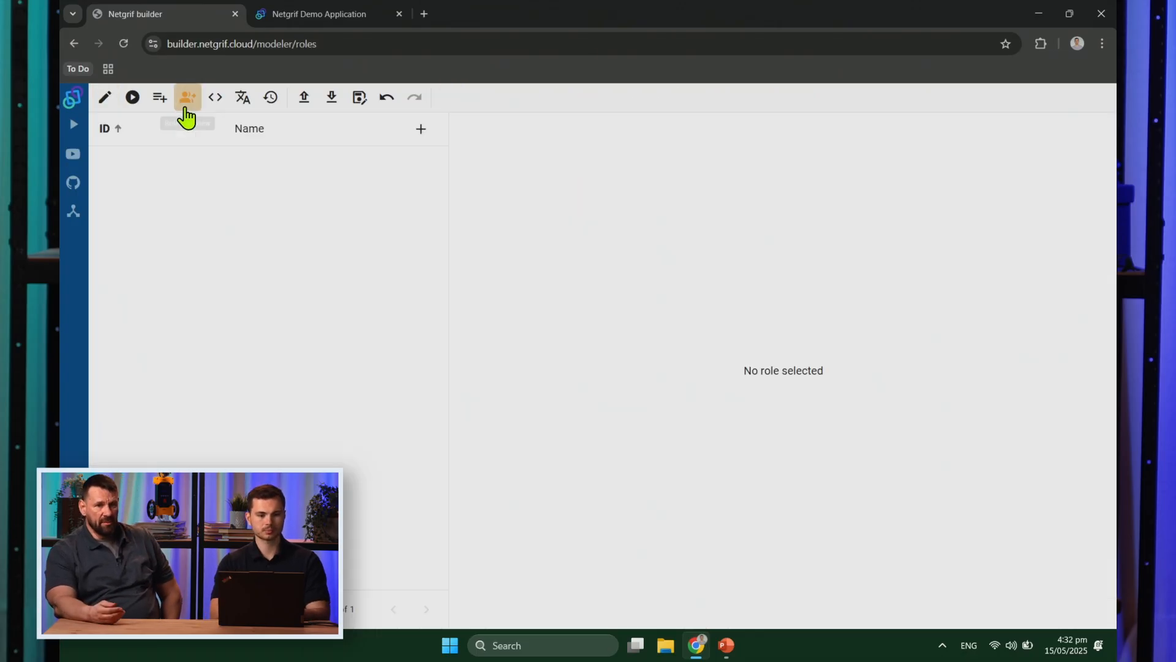
click(422, 131)
click(422, 131)
click(423, 131)
click(423, 131)
click(305, 172)
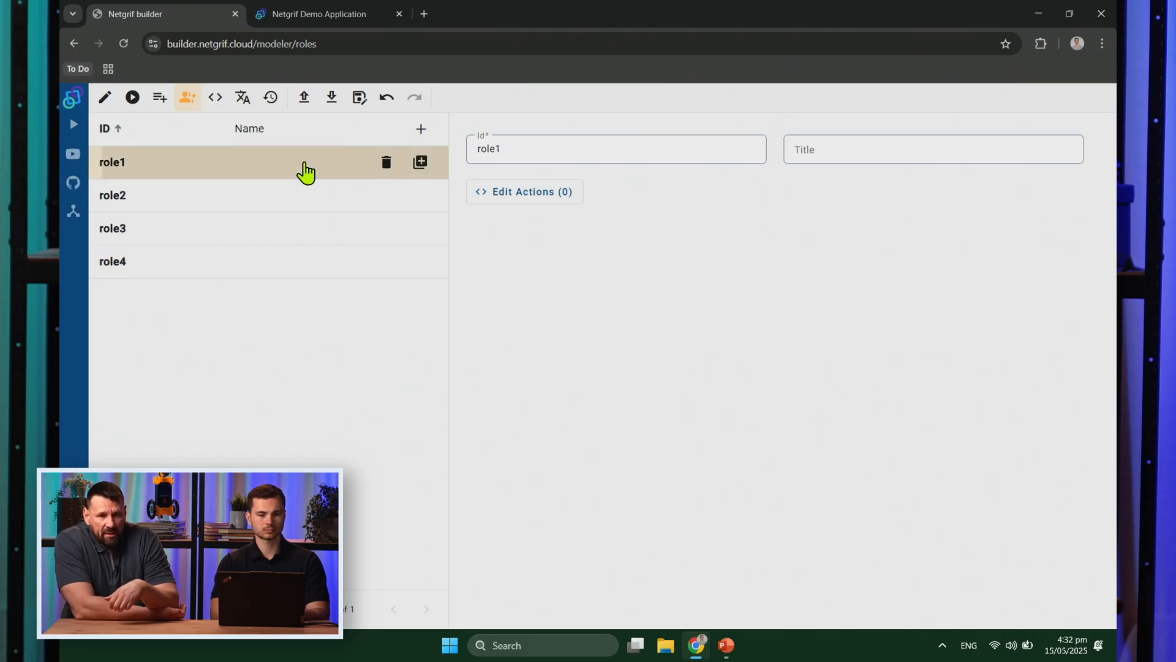
double_click(534, 158)
text(registration)
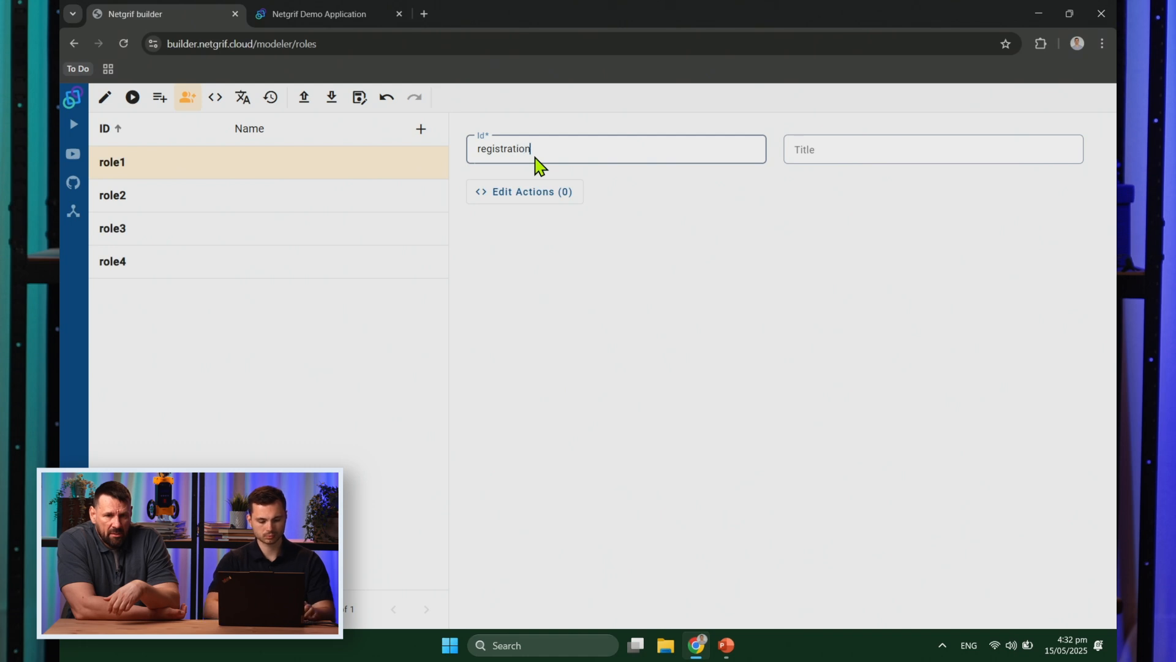
double_click(535, 158)
key(ctrl+c)
key(Tab)
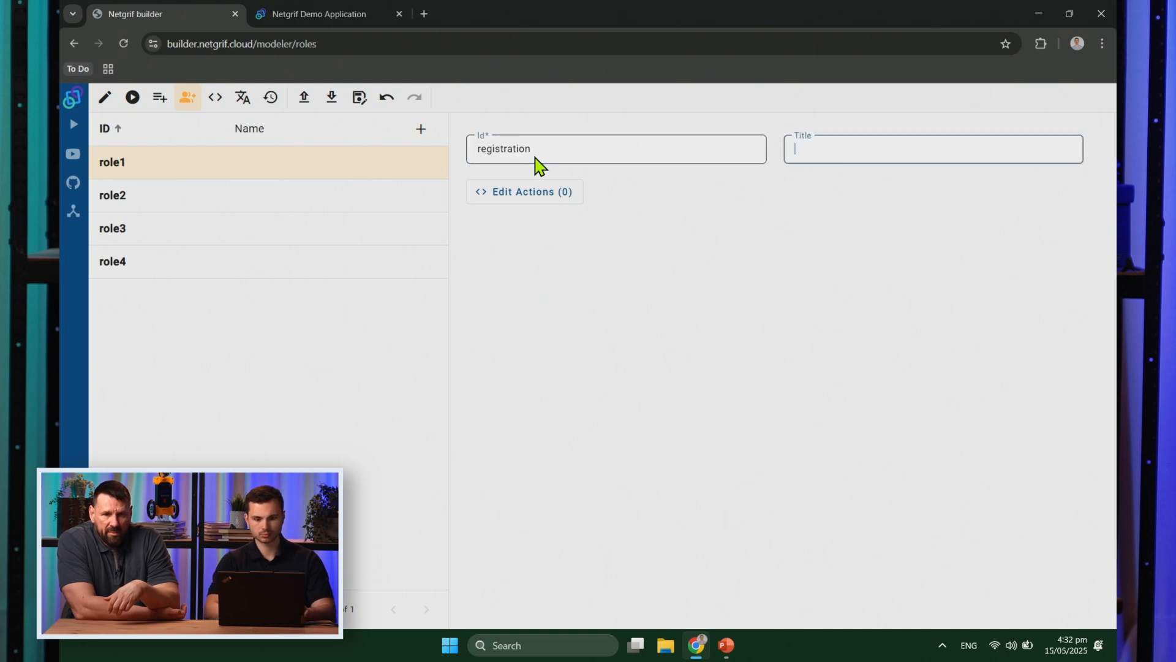
key(ctrl+v)
key(Home)
key(Delete)
text(R)
Step: Give the second role the id legalDep and the title LegalDep
click(268, 210)
double_click(545, 154)
text(le)
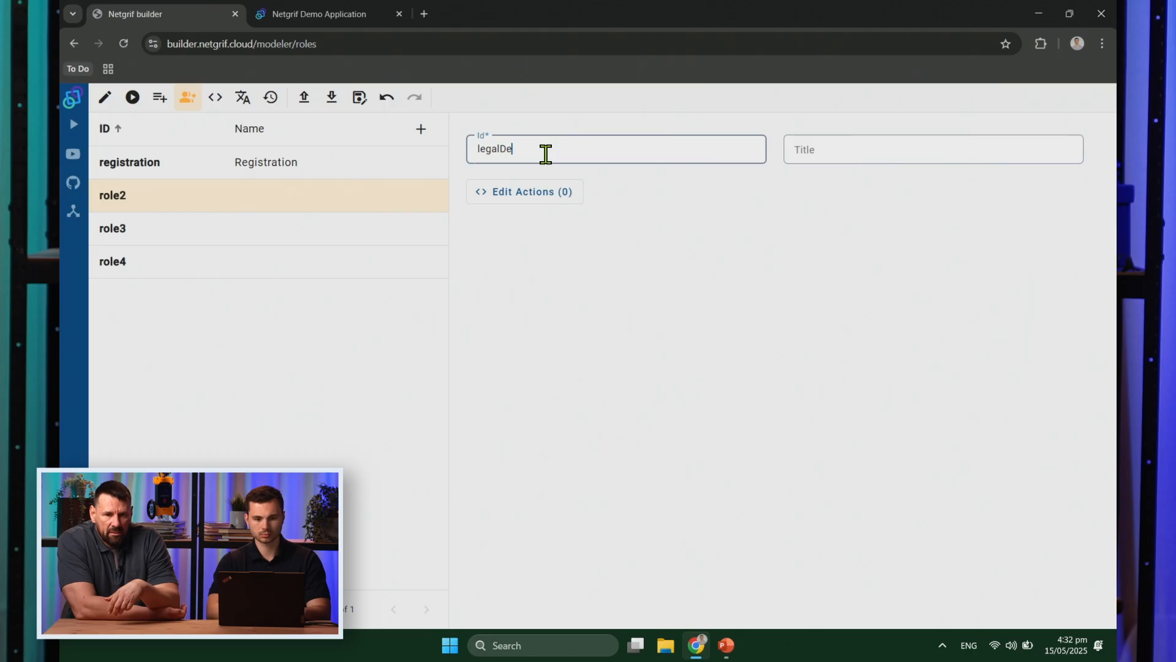
double_click(545, 154)
key(Tab)
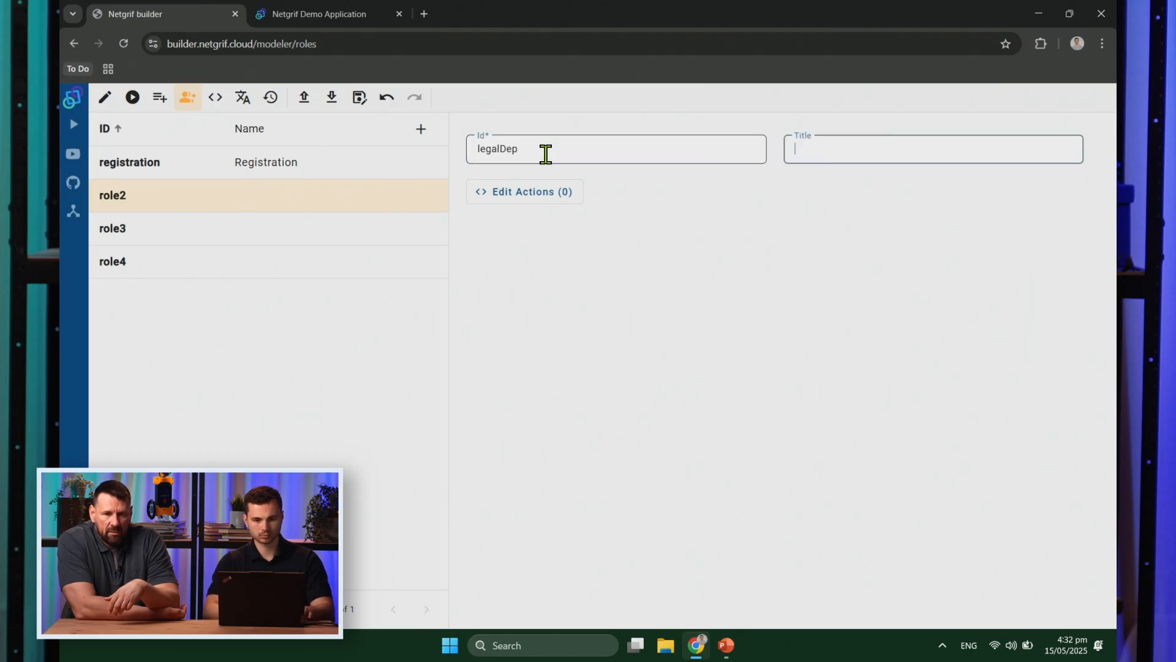
key(ctrl+v)
key(Home)
key(Delete)
text(L)
Step: Give the third role the id pr
click(196, 237)
click(564, 161)
key(ctrl+a)
text(pr)
key(Tab)
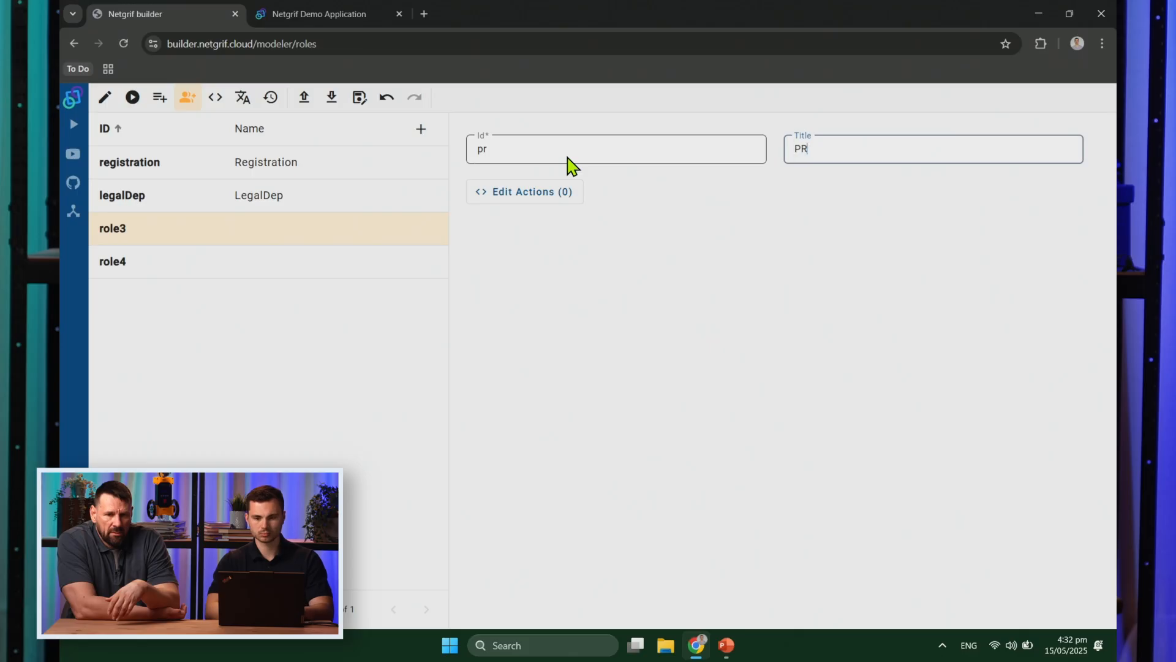
Step: Give the fourth role the id system and title System, then return to the Petri net
click(298, 275)
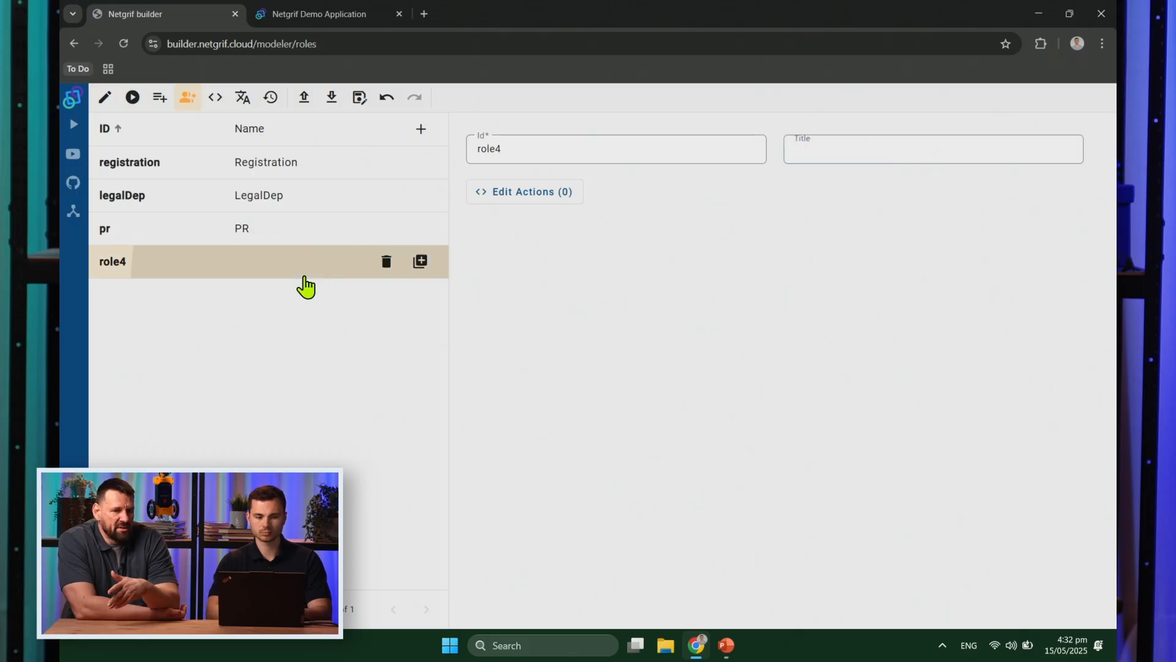
click(533, 150)
key(ctrl+a)
text(sy)
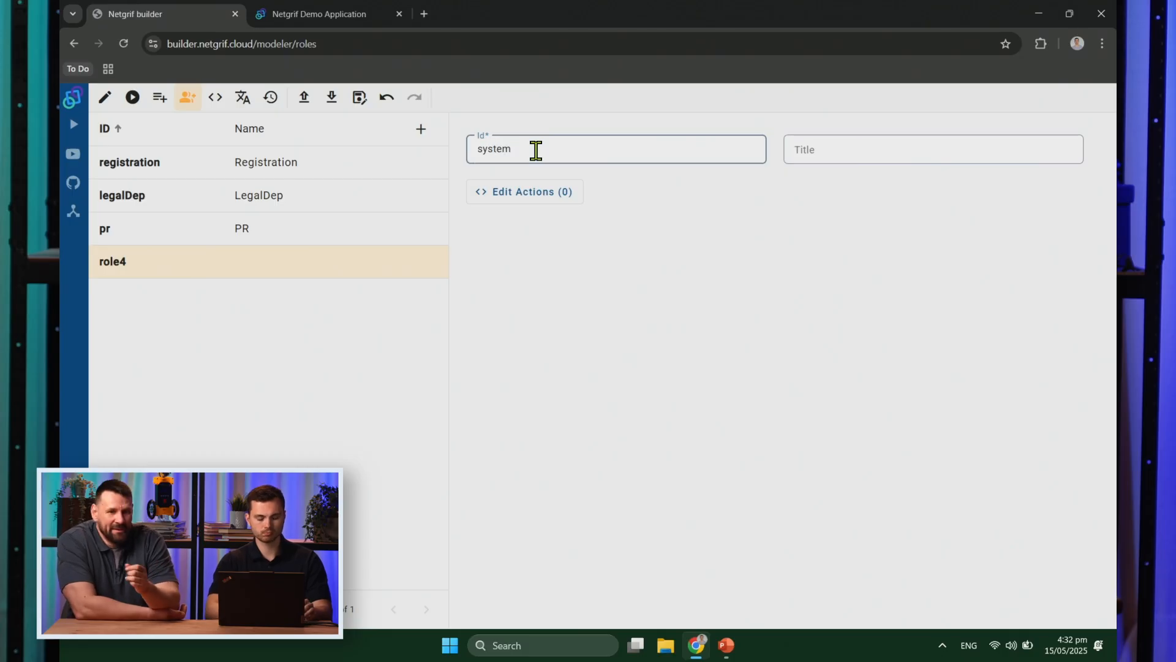
key(ctrl+a)
key(Tab)
key(ctrl+v)
key(Delete)
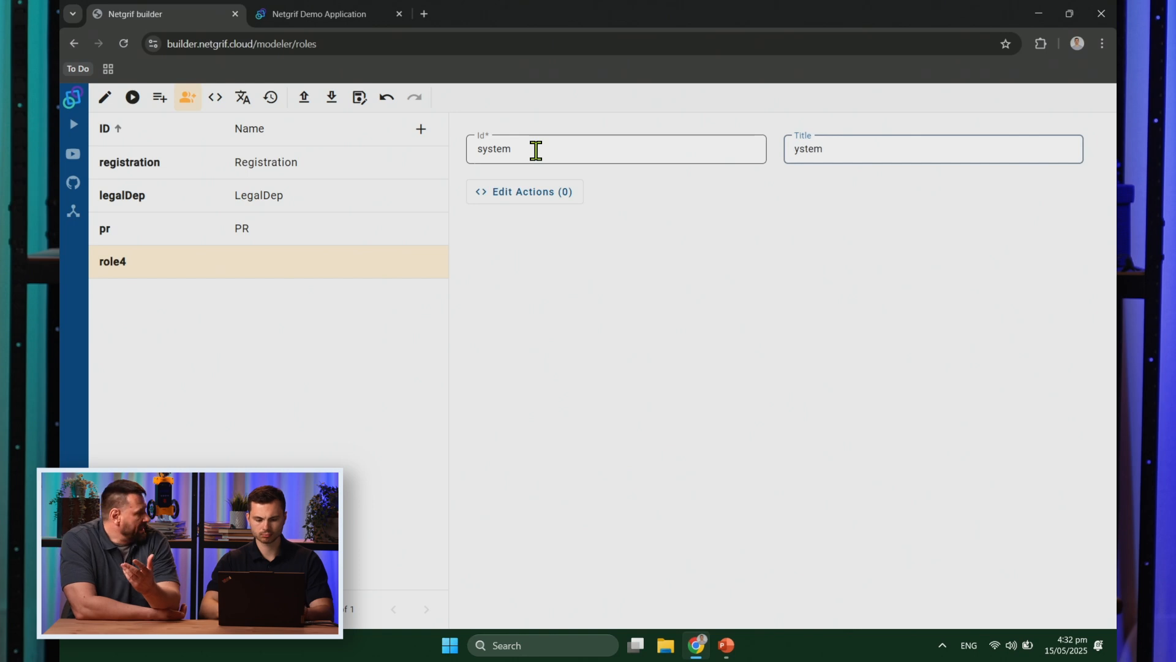
text(S)
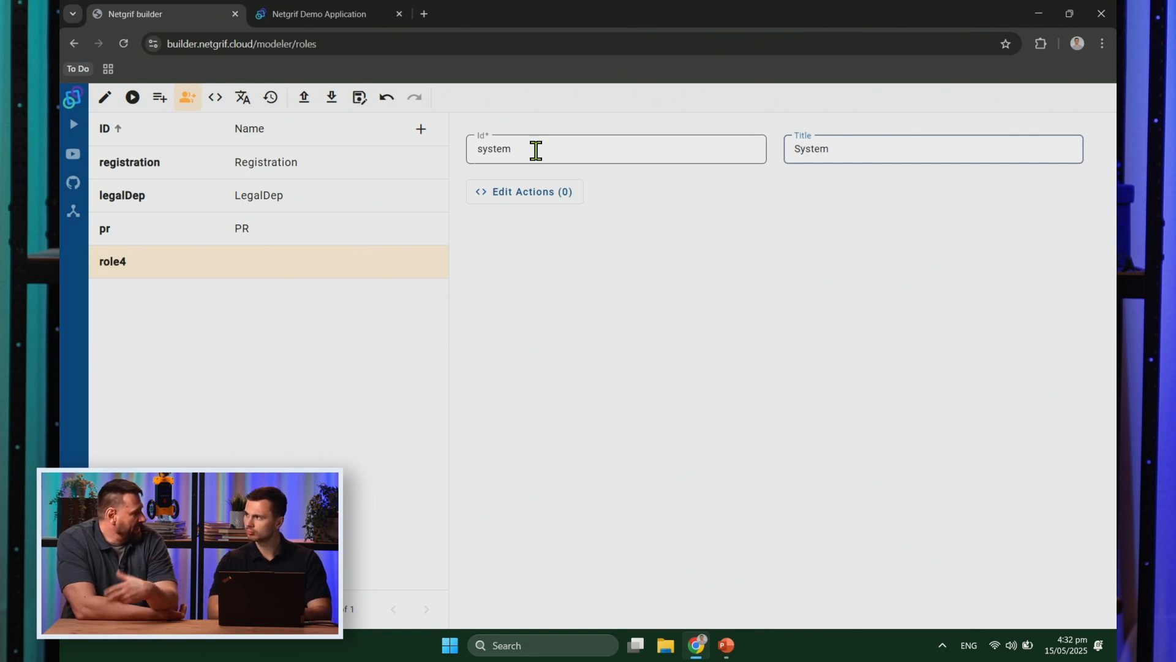
click(578, 266)
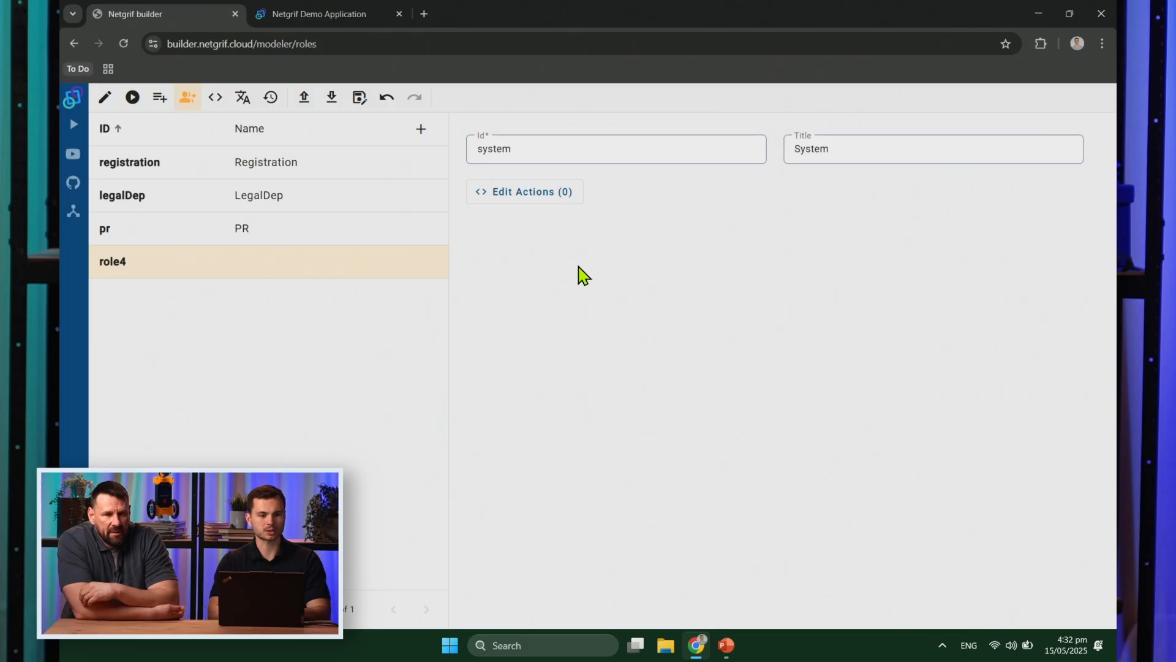
click(105, 98)
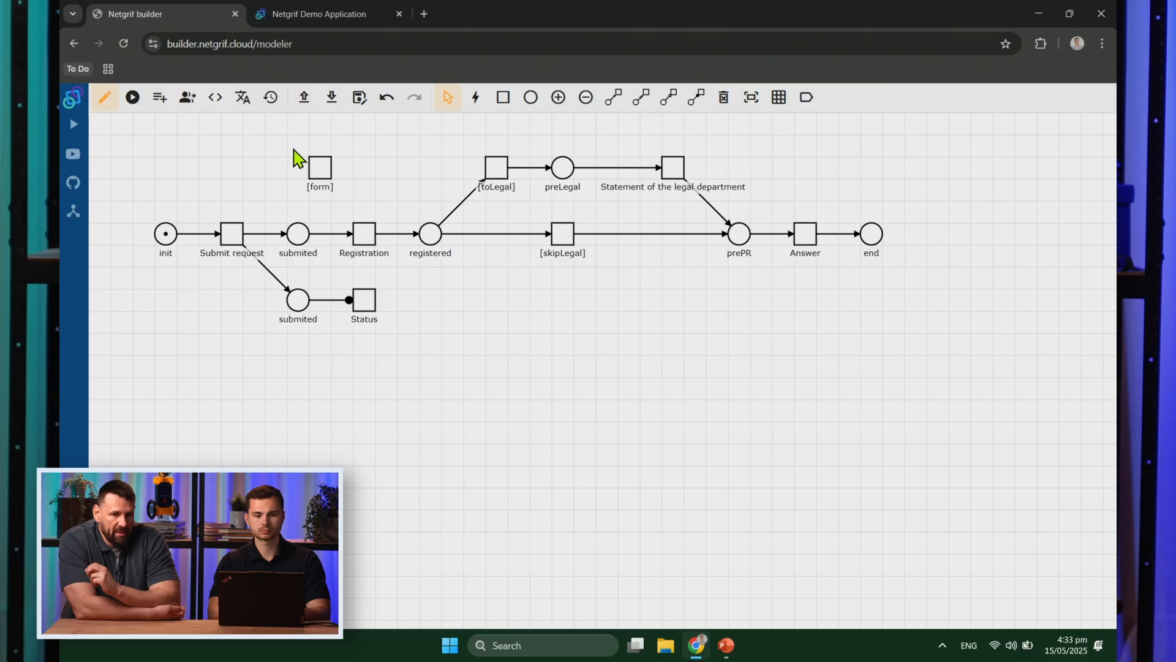
Step: Grant the system role Perform on the [form], [toLegal] and [skipLegal] transitions
right_click(314, 170)
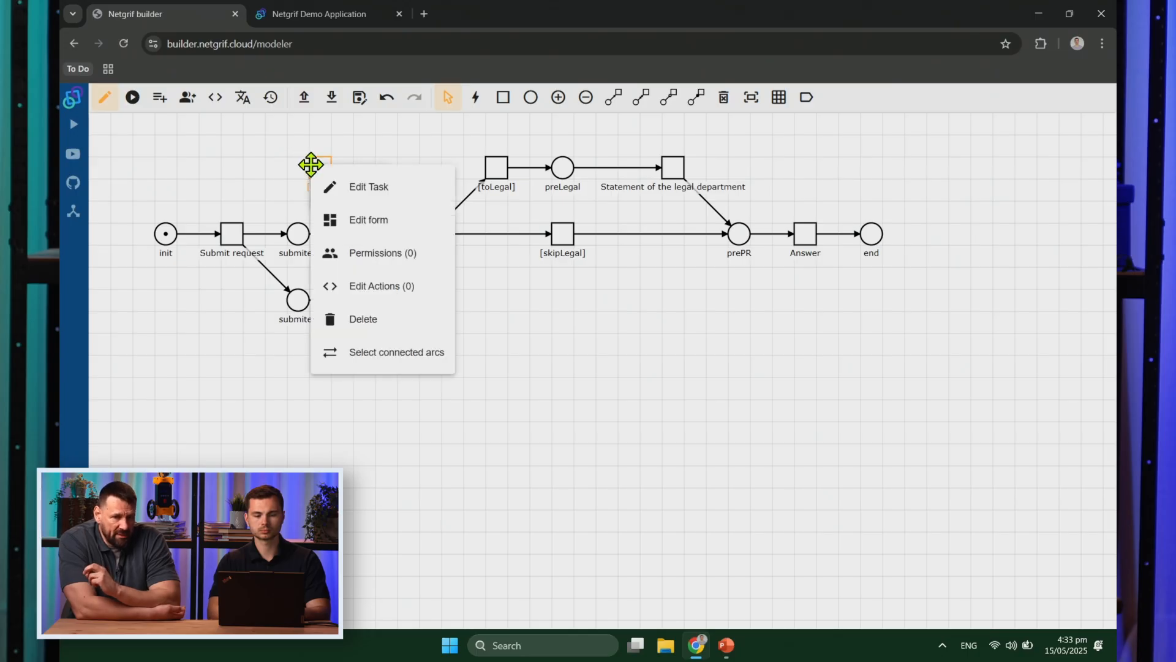
click(392, 254)
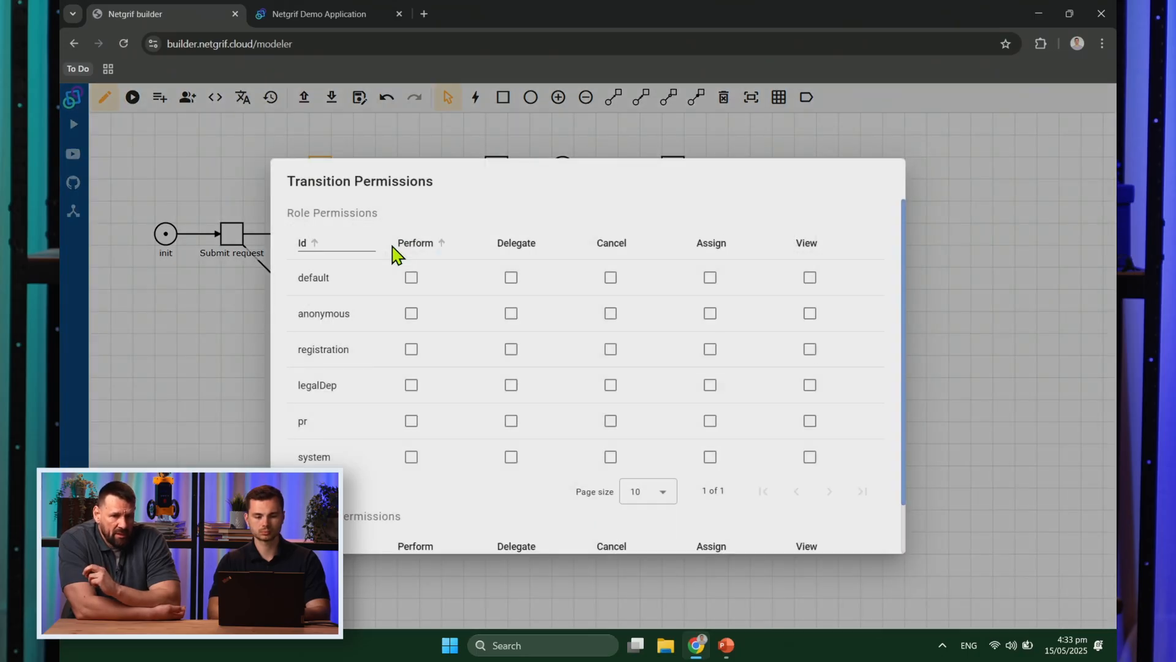
click(411, 466)
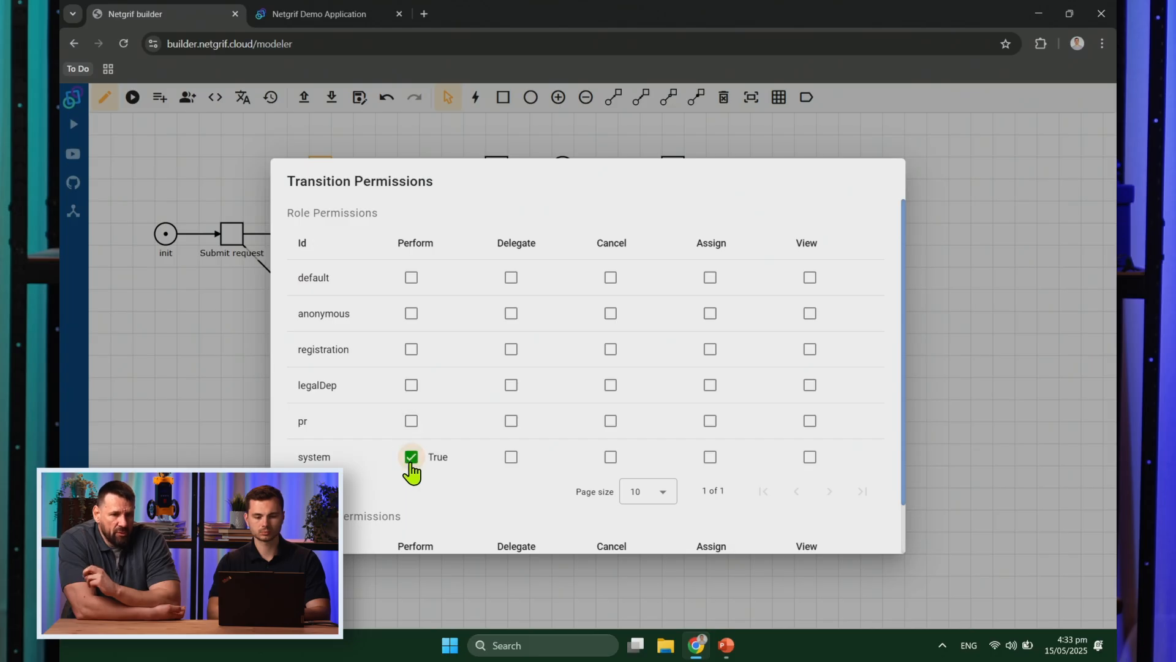
click(245, 421)
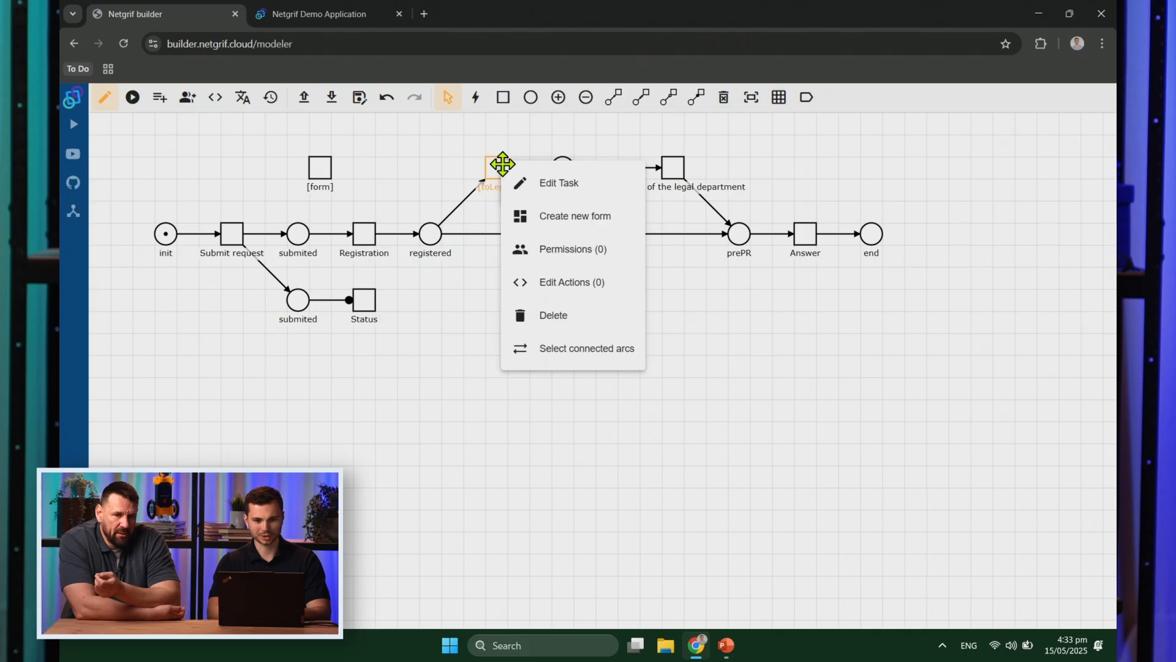
click(592, 249)
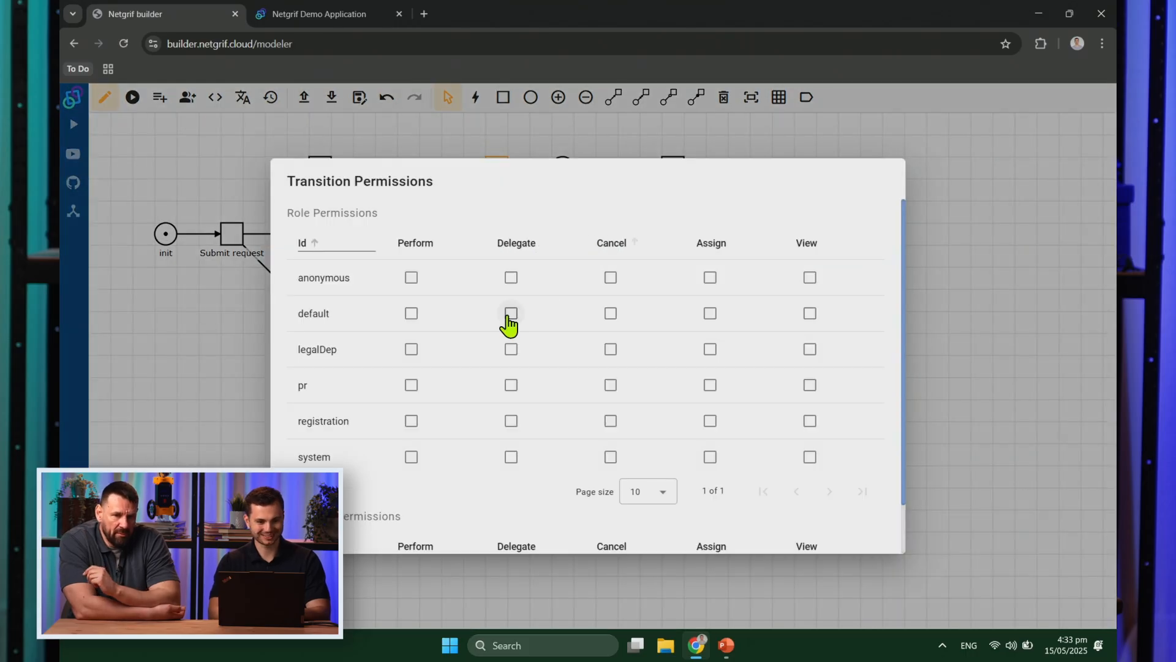
click(411, 457)
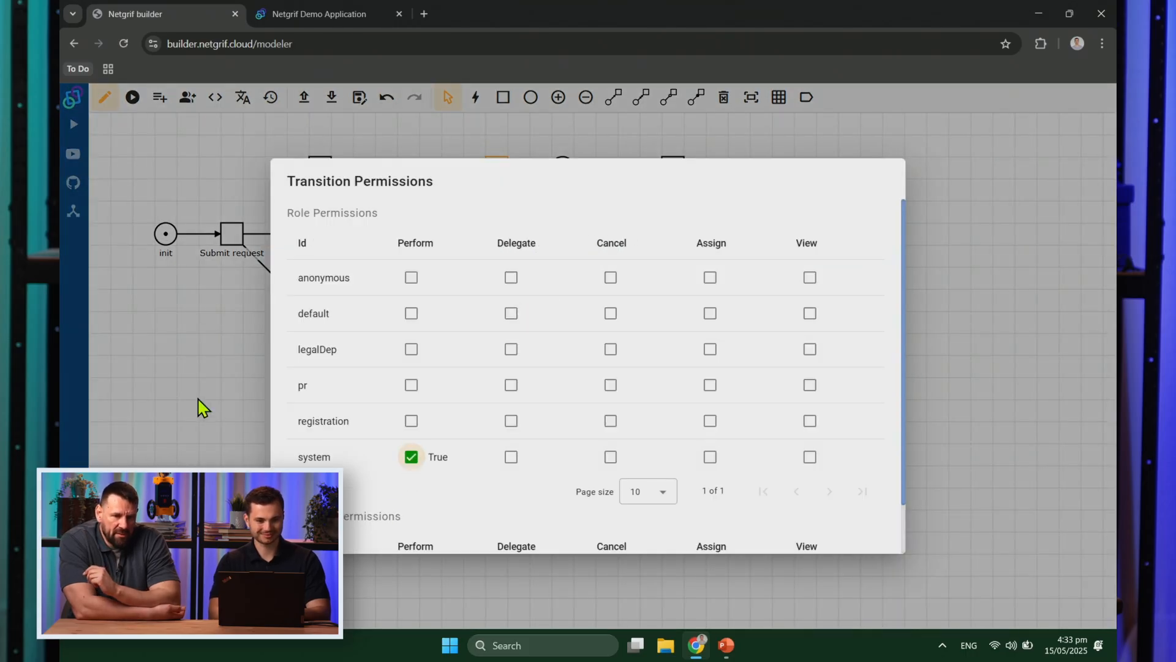
click(202, 407)
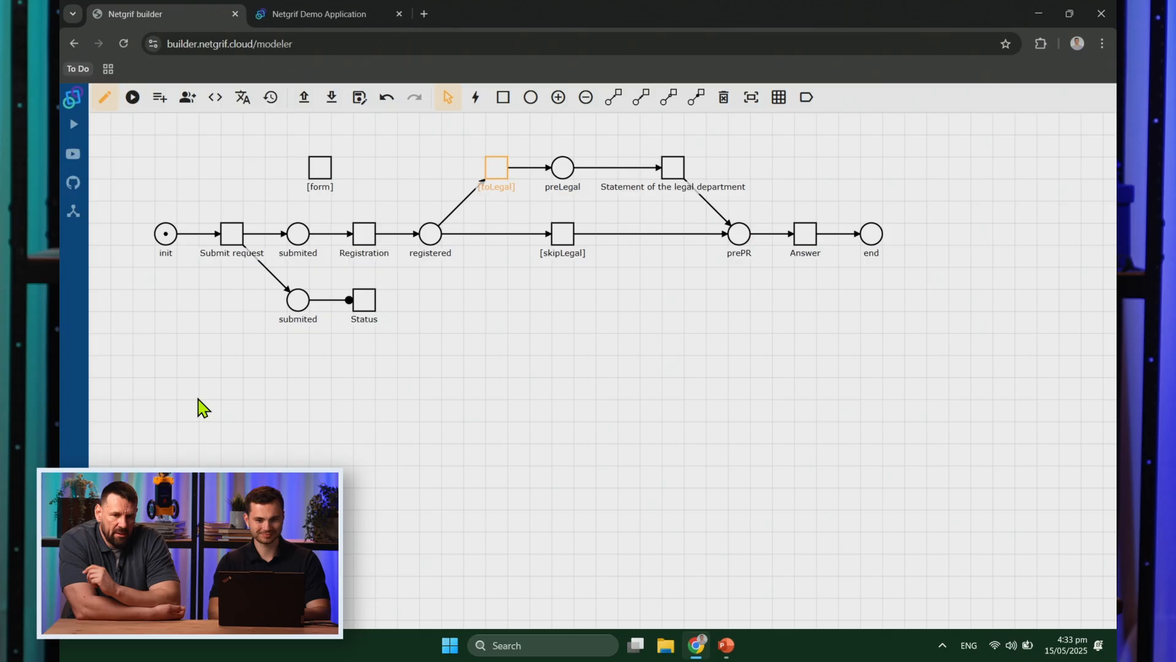
right_click(562, 241)
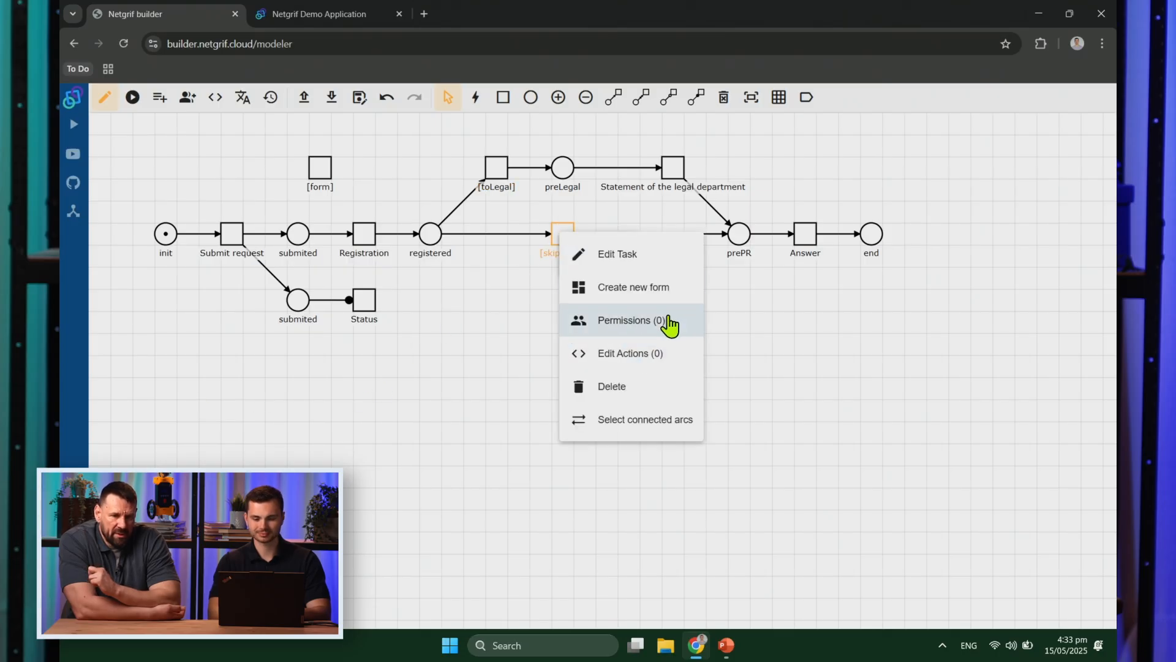
click(670, 321)
click(411, 457)
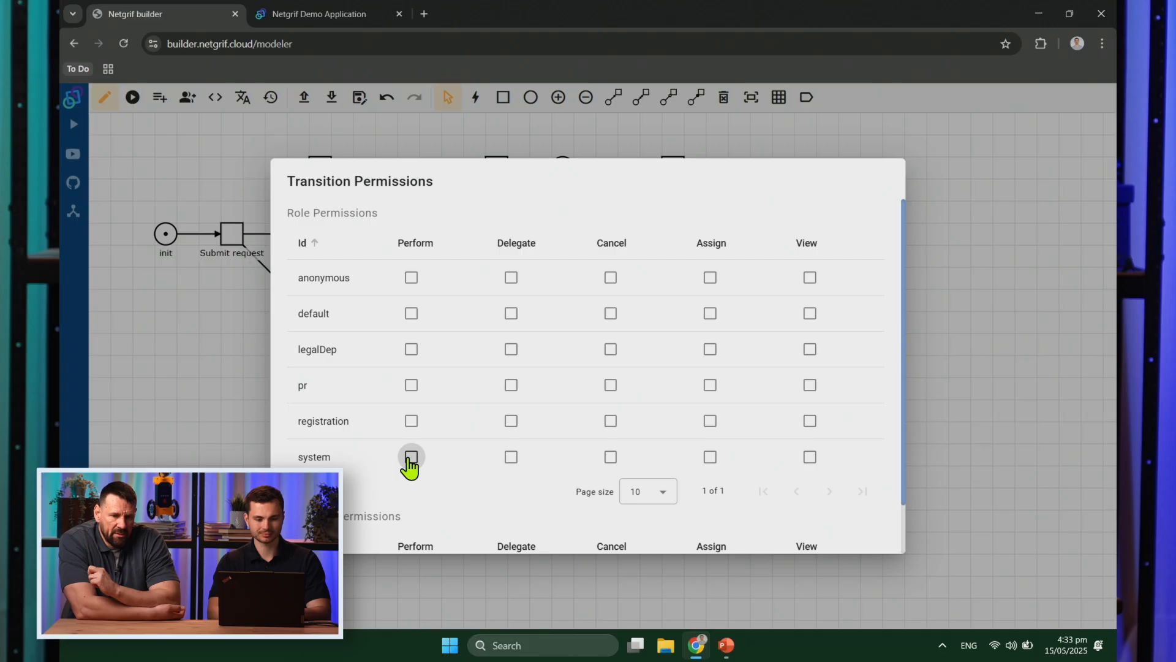
click(241, 387)
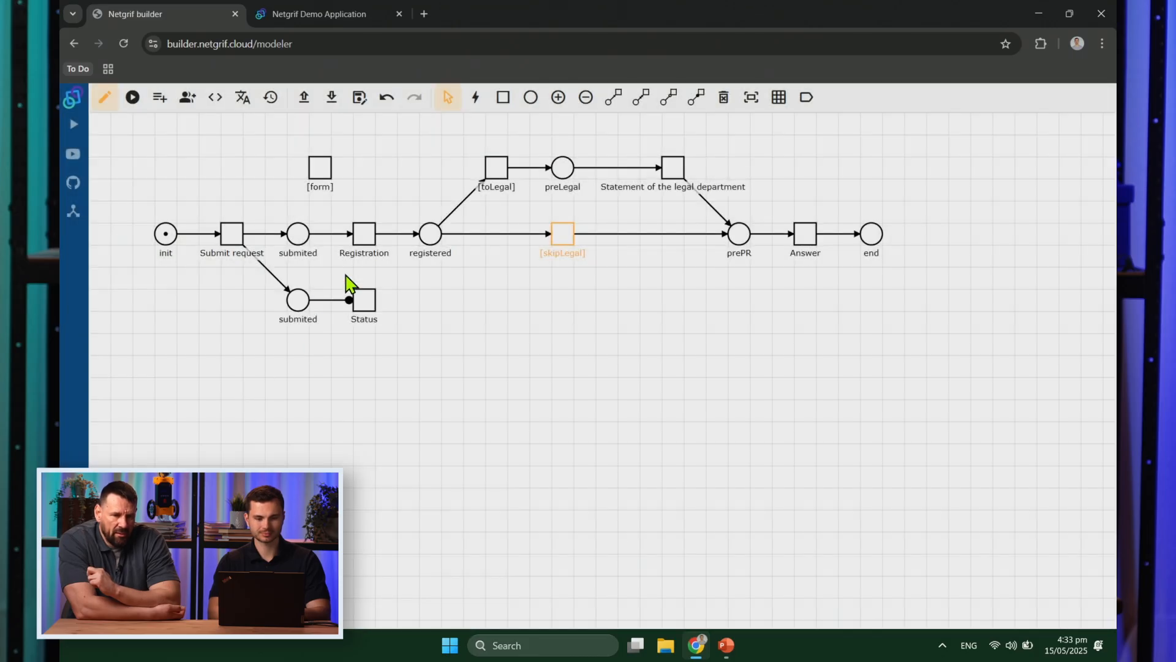
Step: Grant Perform to registration on Registration, legalDep on the legal statement, and pr on Answer
right_click(375, 237)
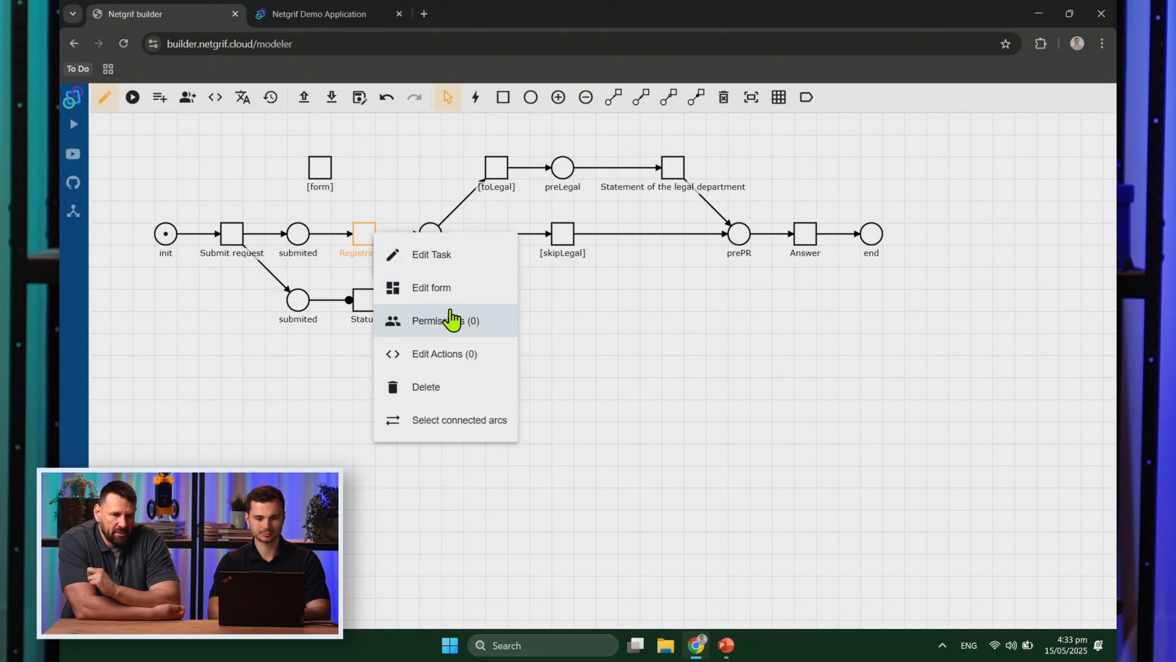
click(455, 321)
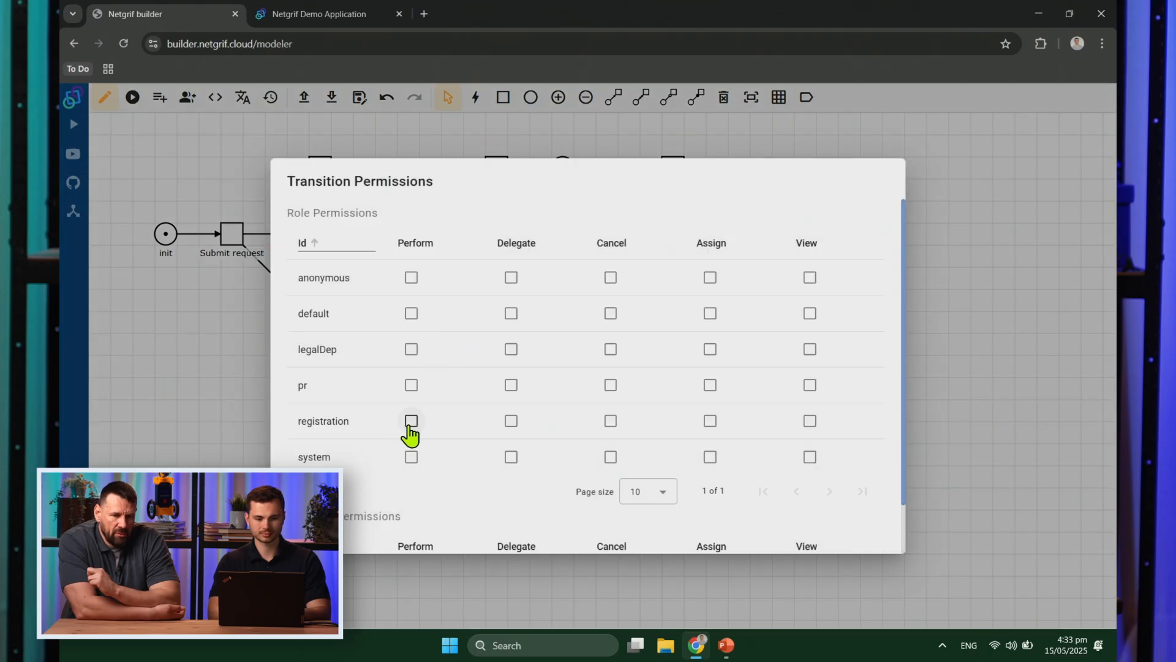
click(410, 421)
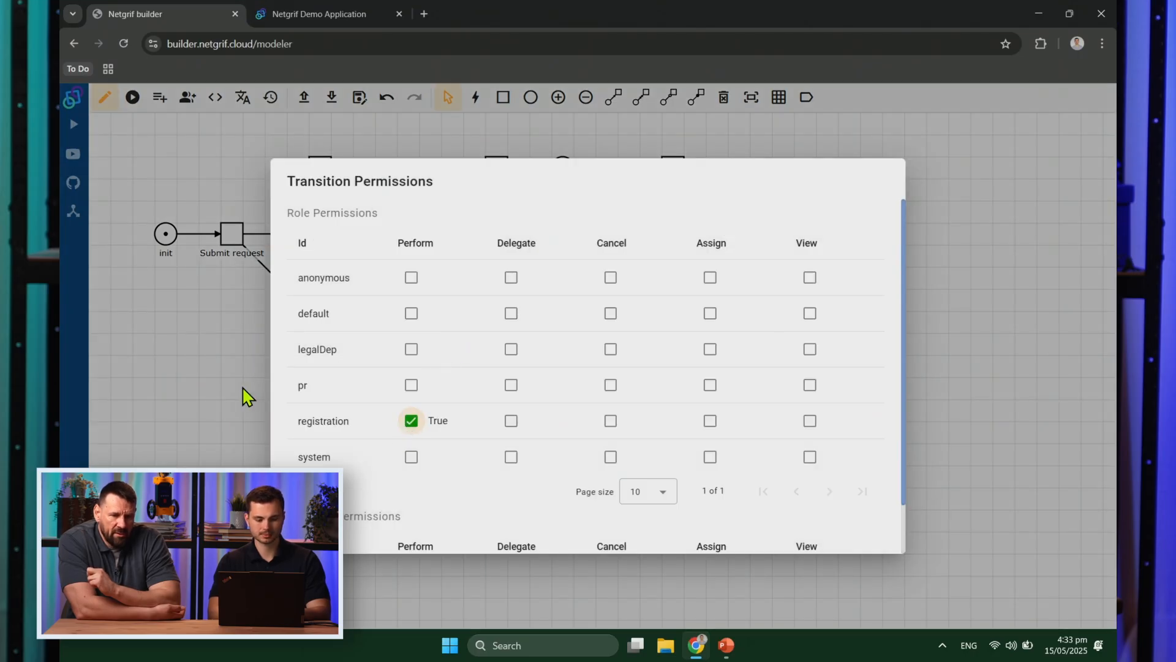
click(242, 388)
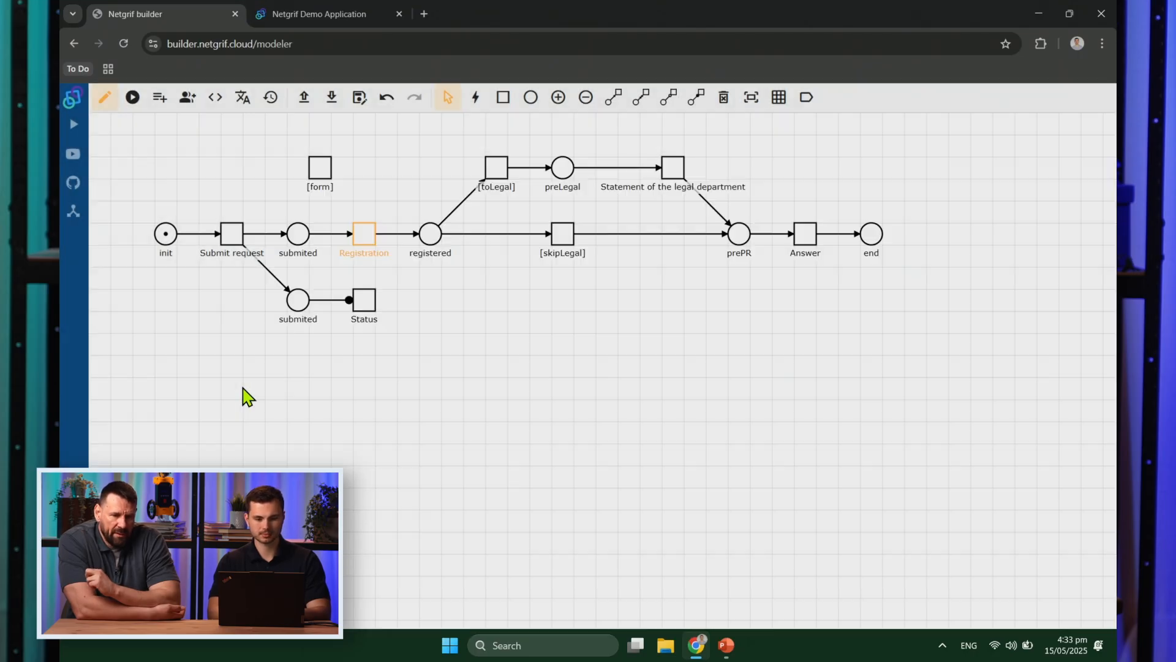
right_click(680, 170)
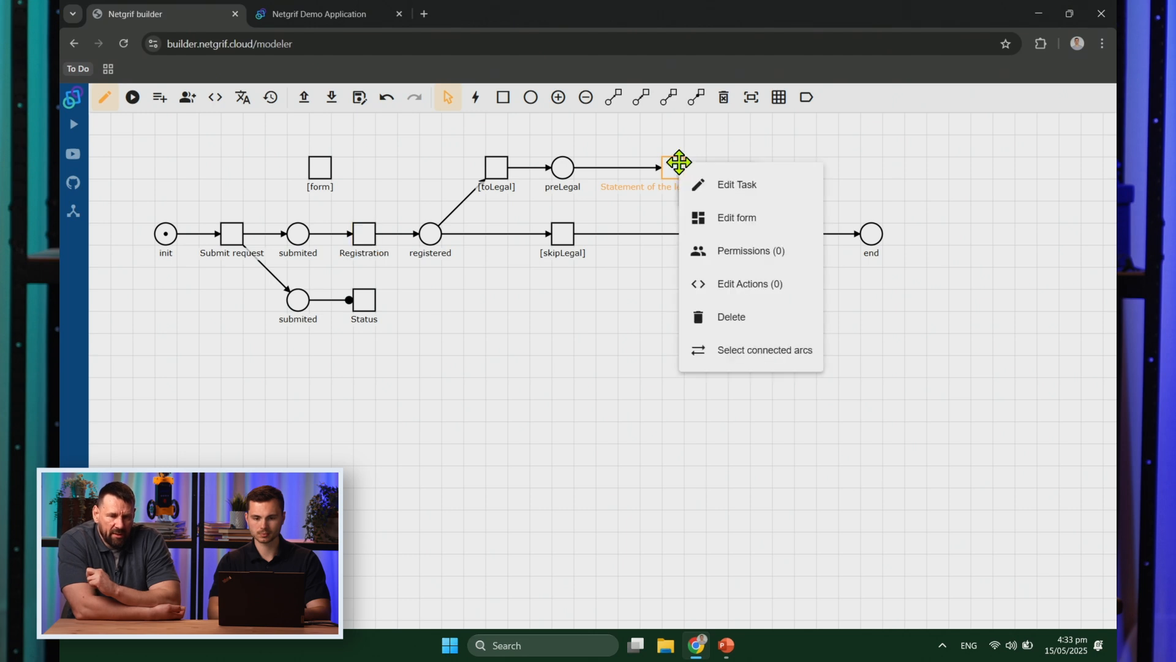
click(757, 253)
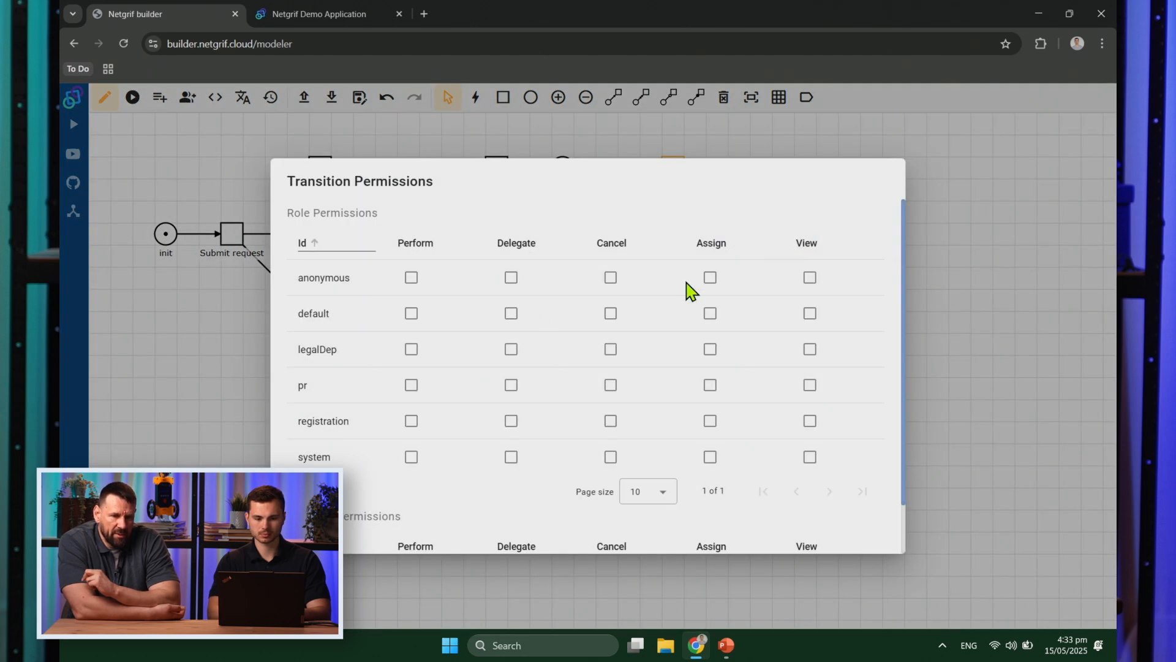
click(411, 349)
click(221, 371)
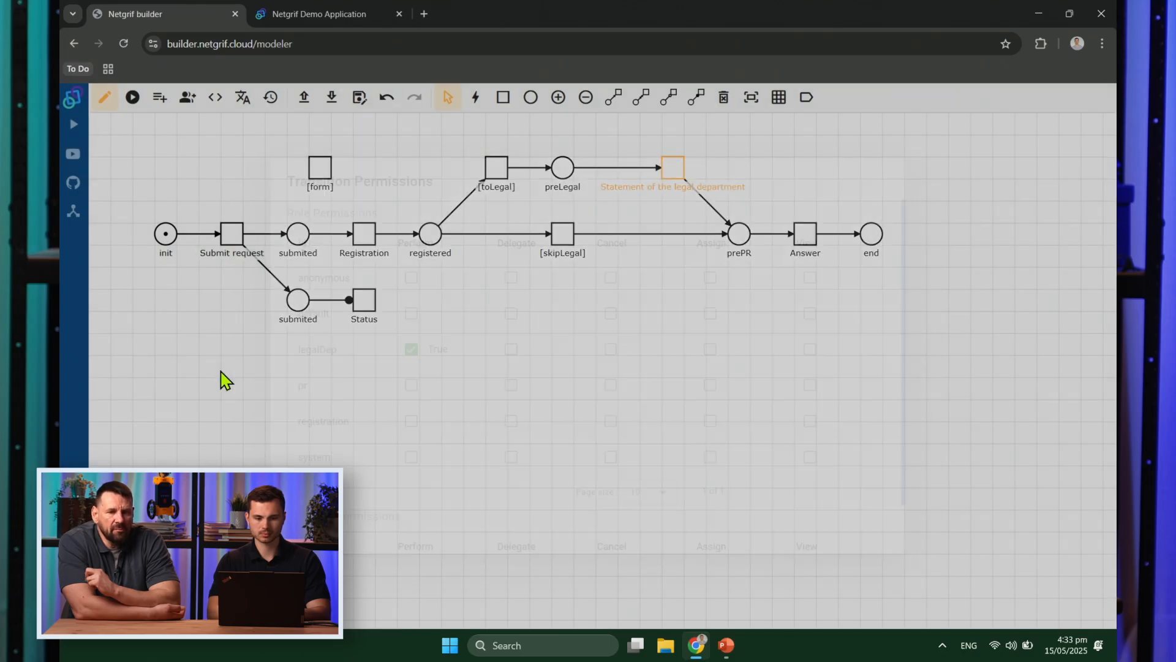
right_click(804, 234)
click(889, 331)
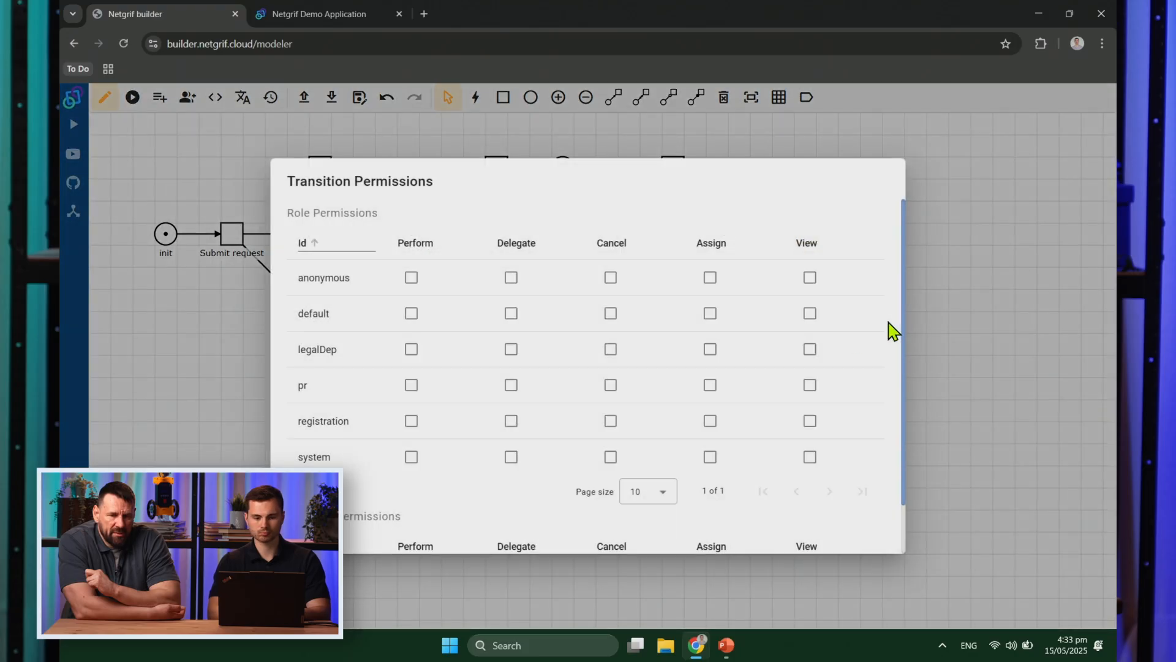
click(411, 384)
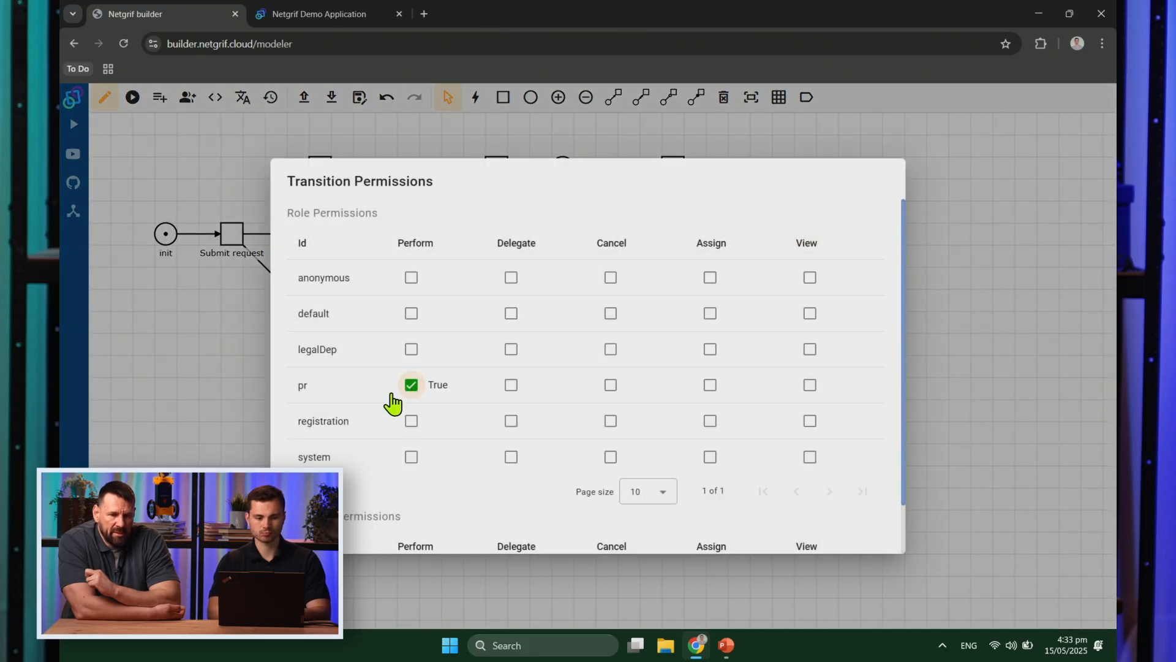
click(232, 376)
drag(184, 205, 436, 331)
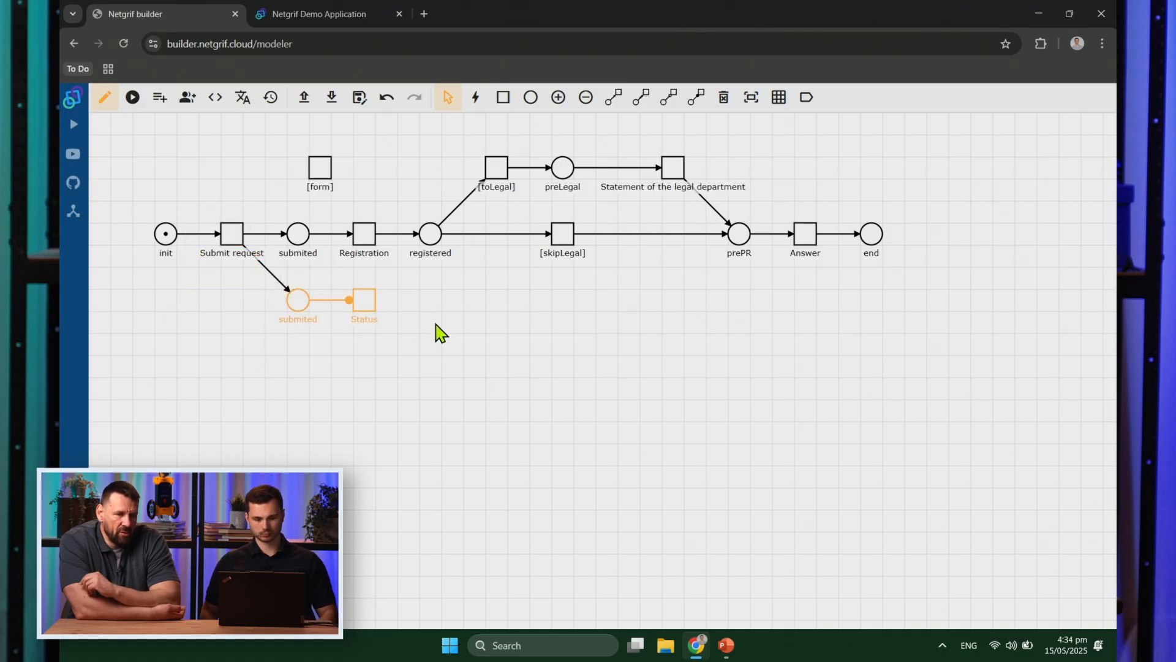
Step: Set the model id to request, title Request and initials RQS, then save the properties
click(441, 333)
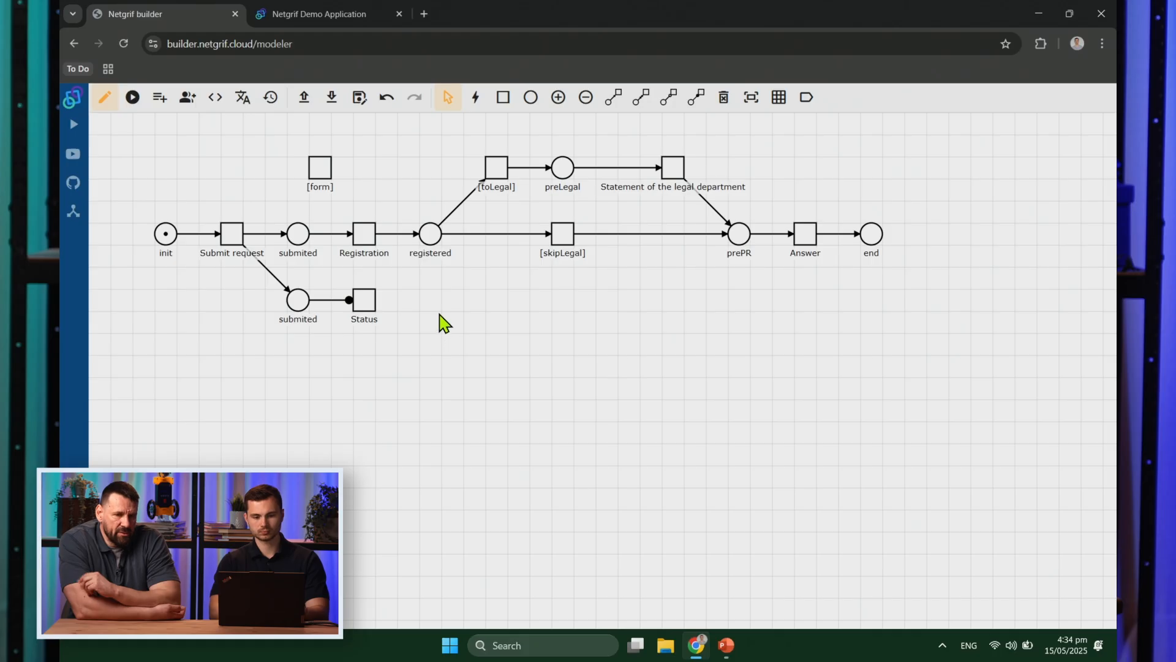
click(366, 306)
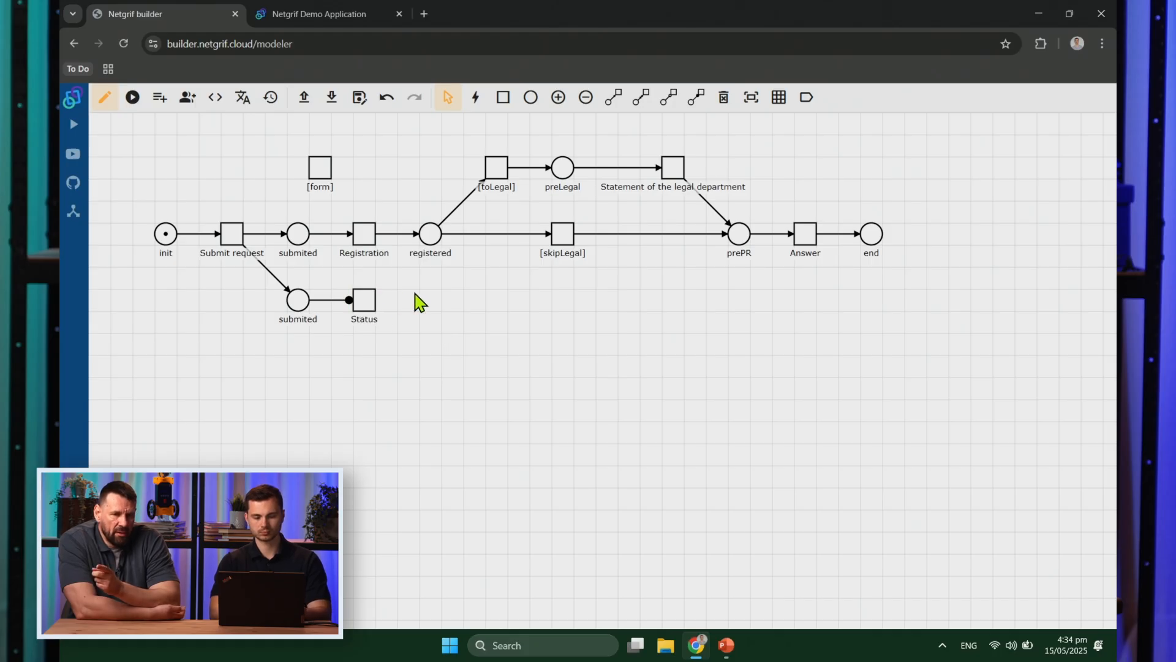
right_click(305, 150)
click(336, 171)
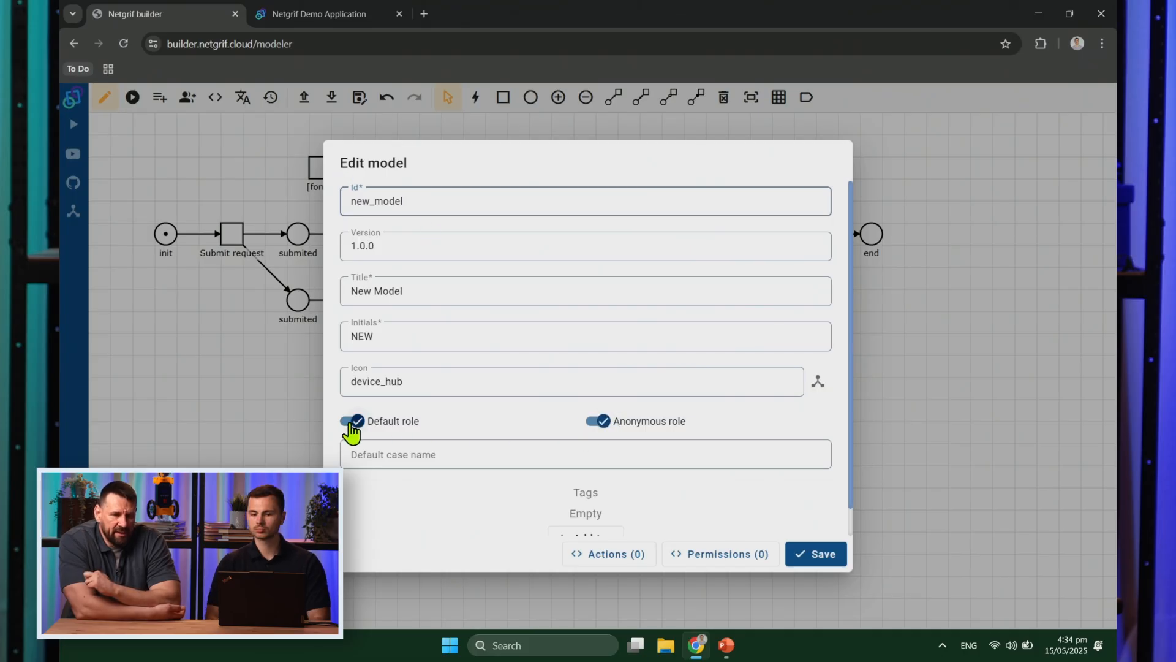
double_click(492, 214)
text(request)
key(Tab)
key(Tab)
text(Request)
key(Tab)
text(RQS)
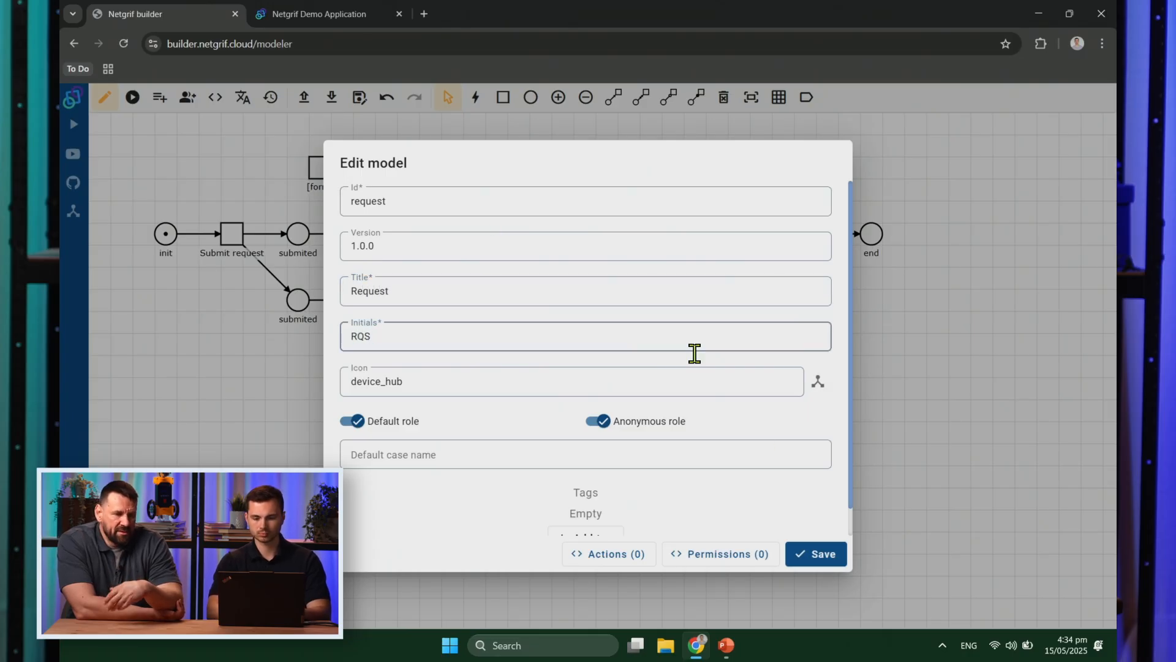
click(802, 420)
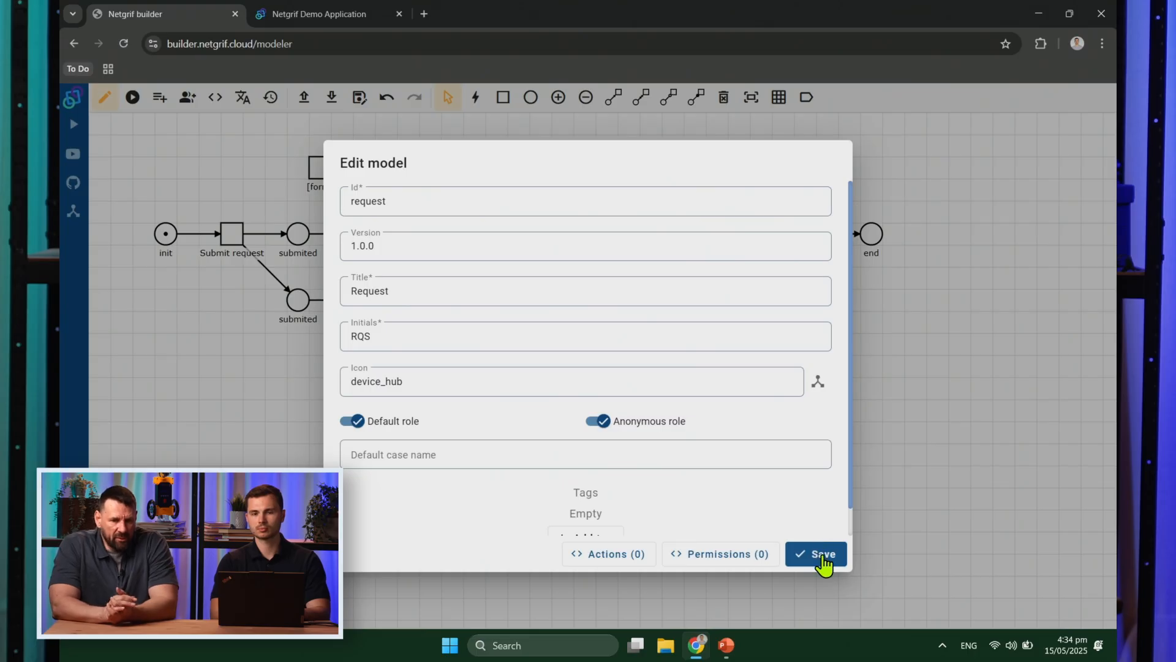
click(824, 564)
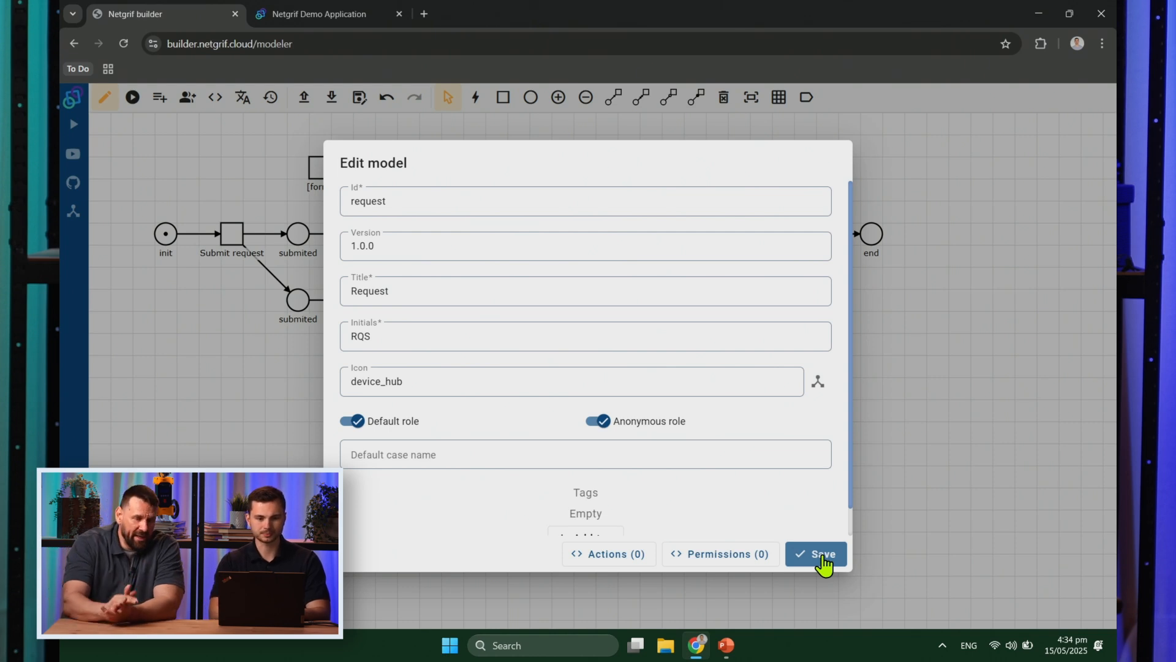
click(824, 564)
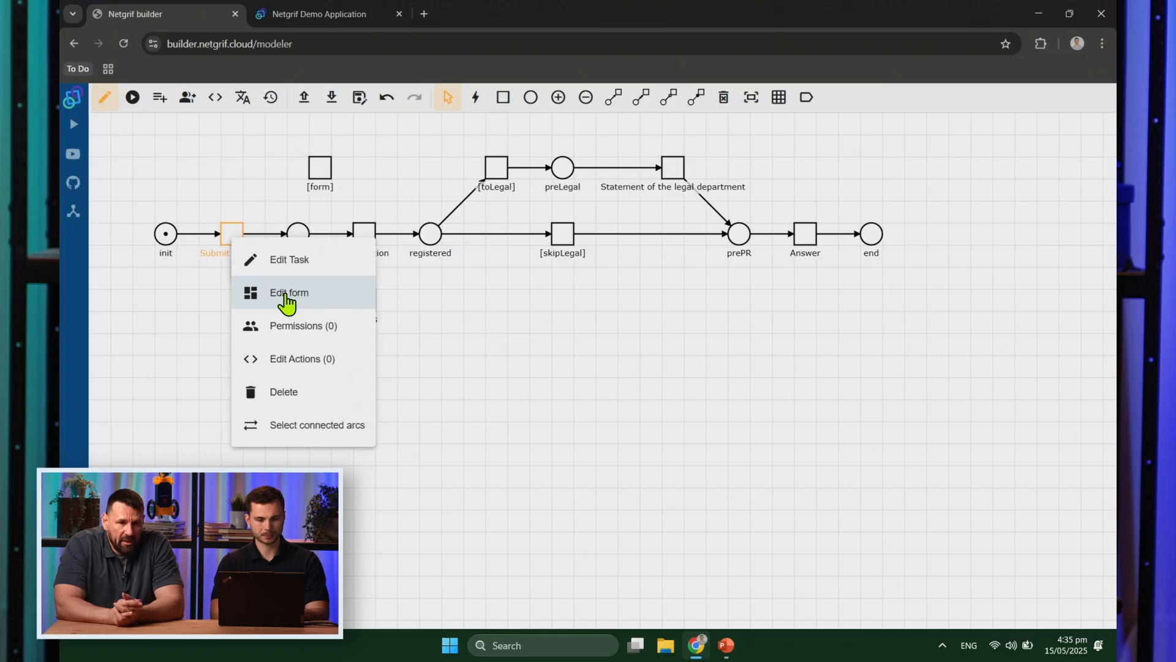
Step: Choose Edit Actions for the Submit request transition
click(333, 360)
Step: Add a Finish pre action to Submit request containing a change-value statement
click(471, 131)
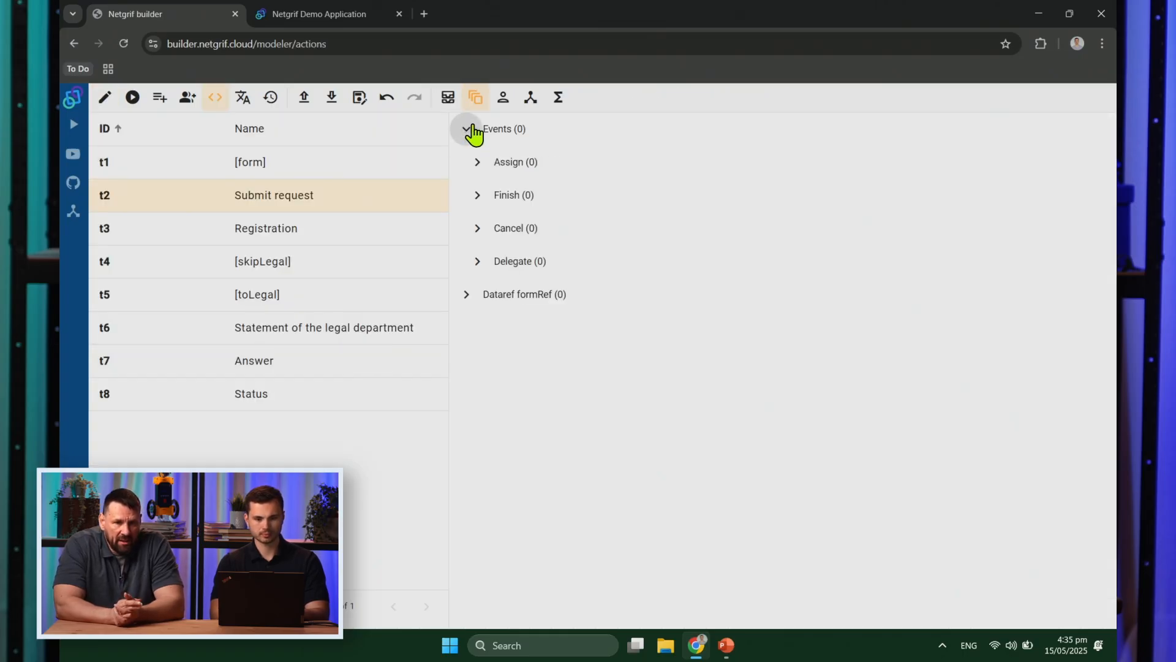
click(478, 197)
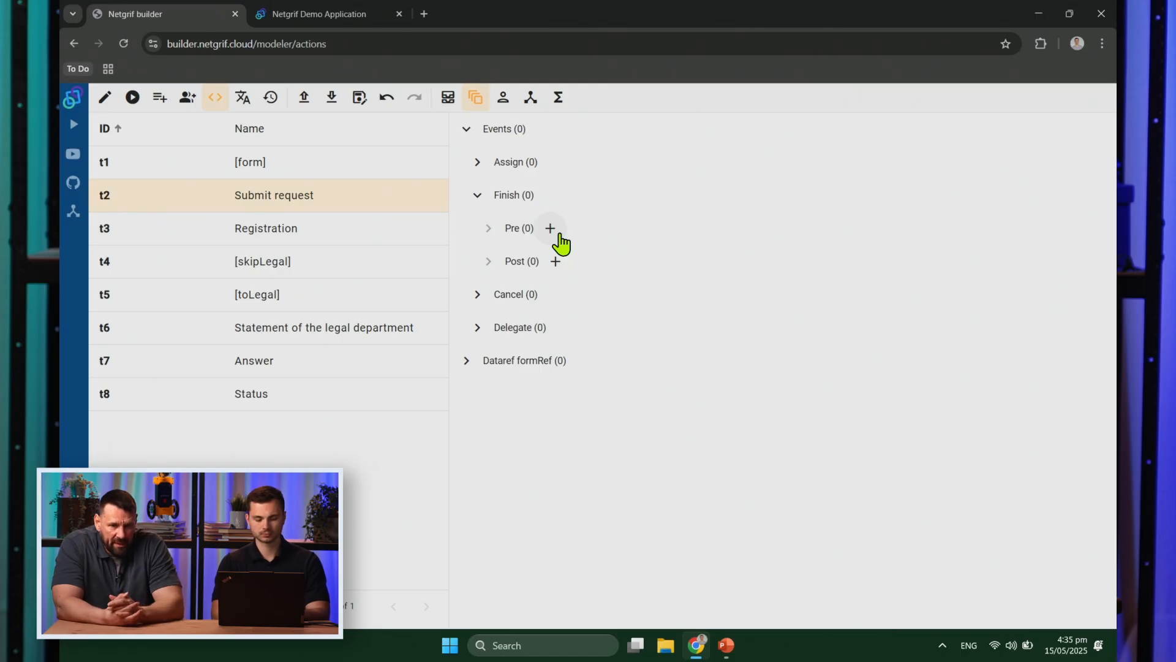
click(550, 228)
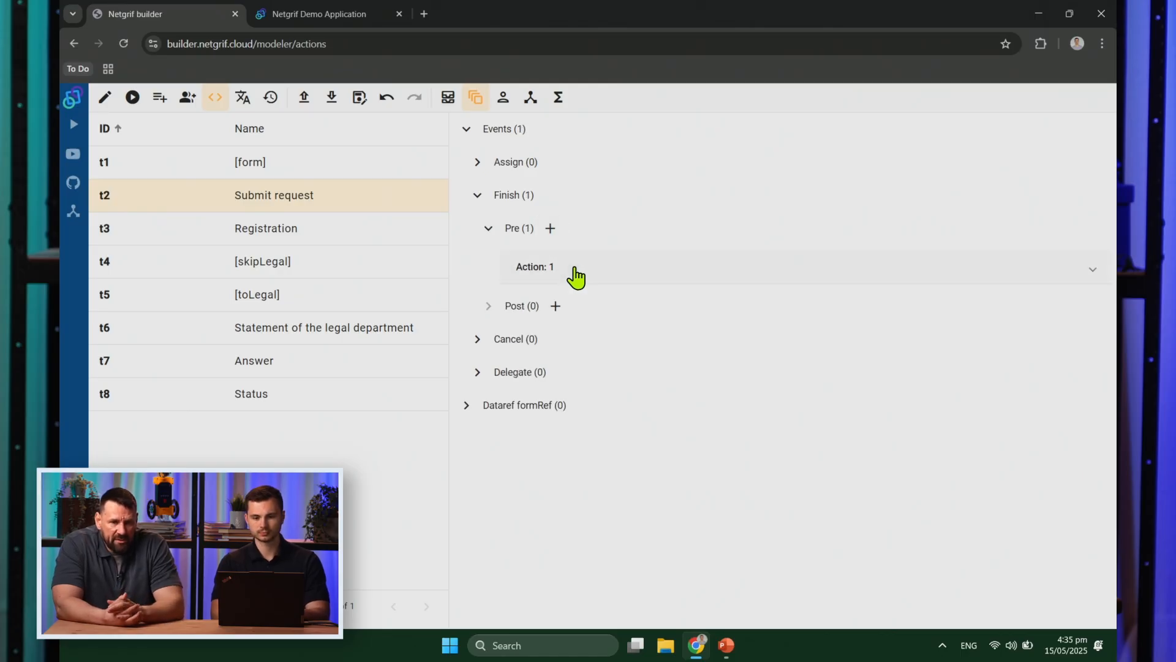
click(575, 268)
click(567, 298)
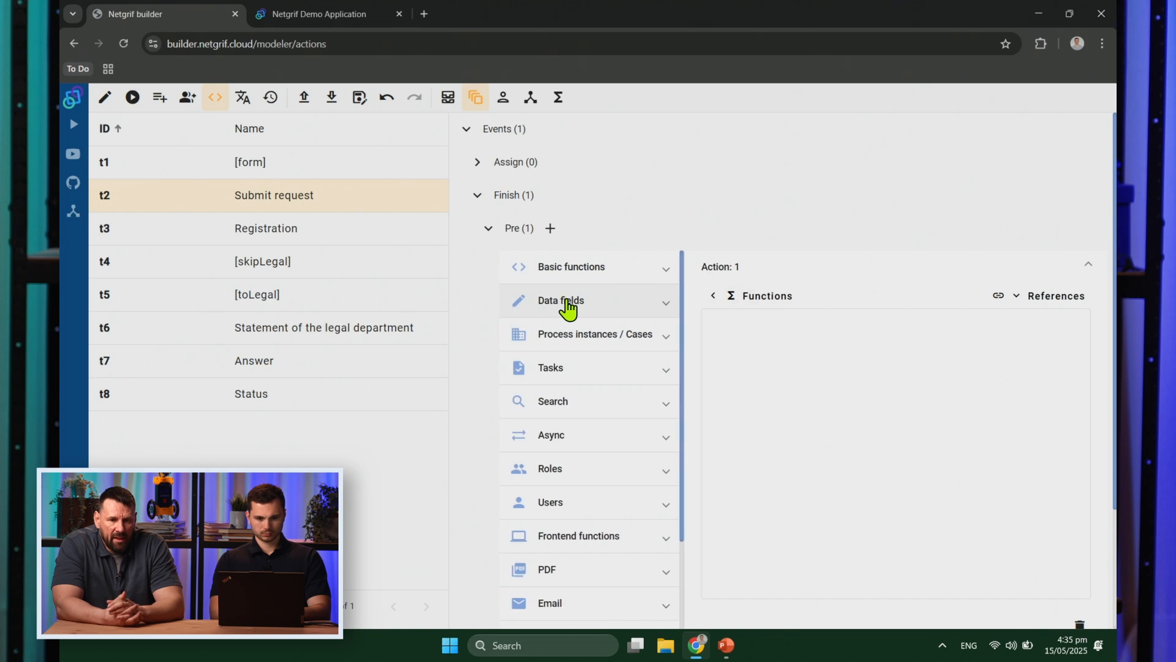
click(586, 300)
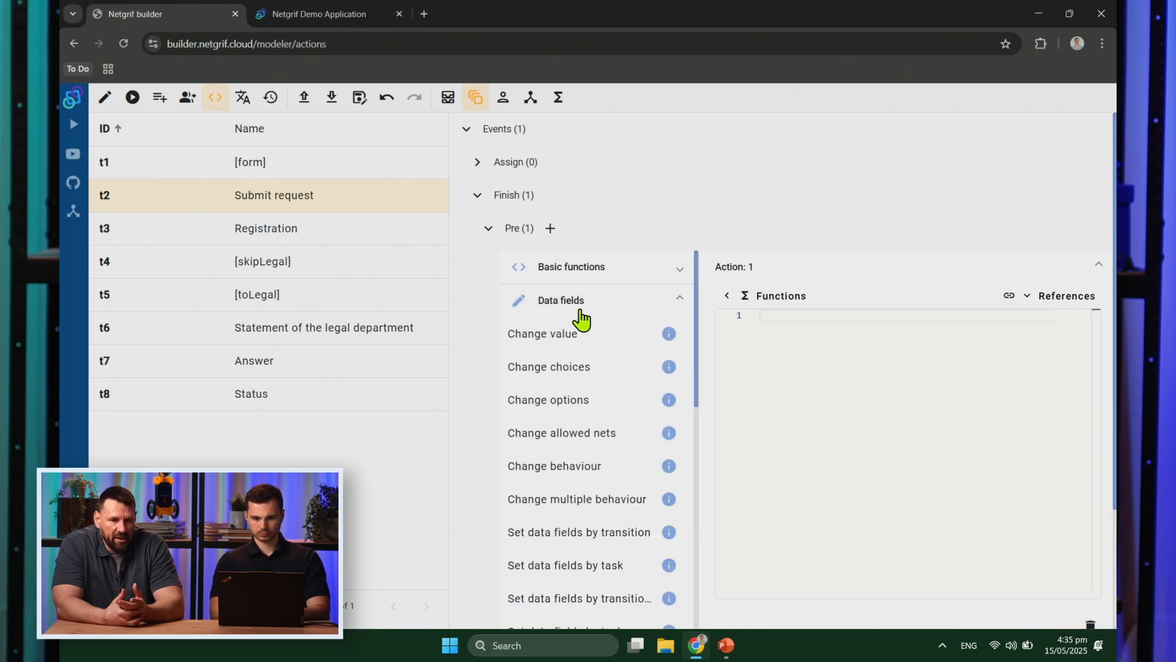
click(563, 335)
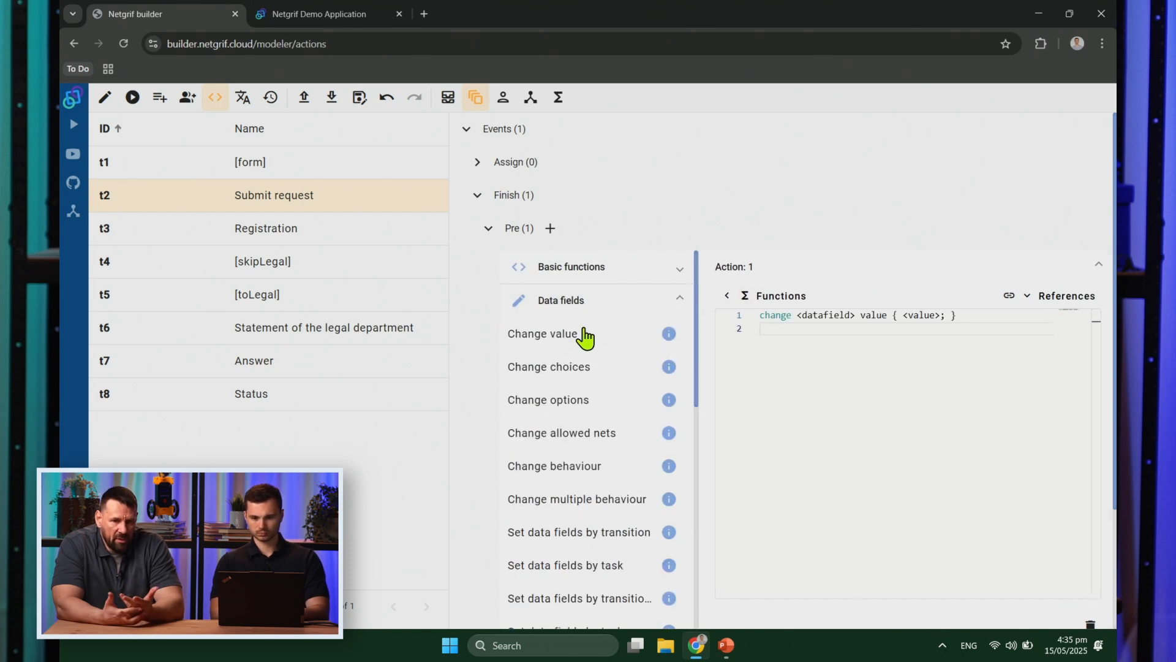
click(761, 295)
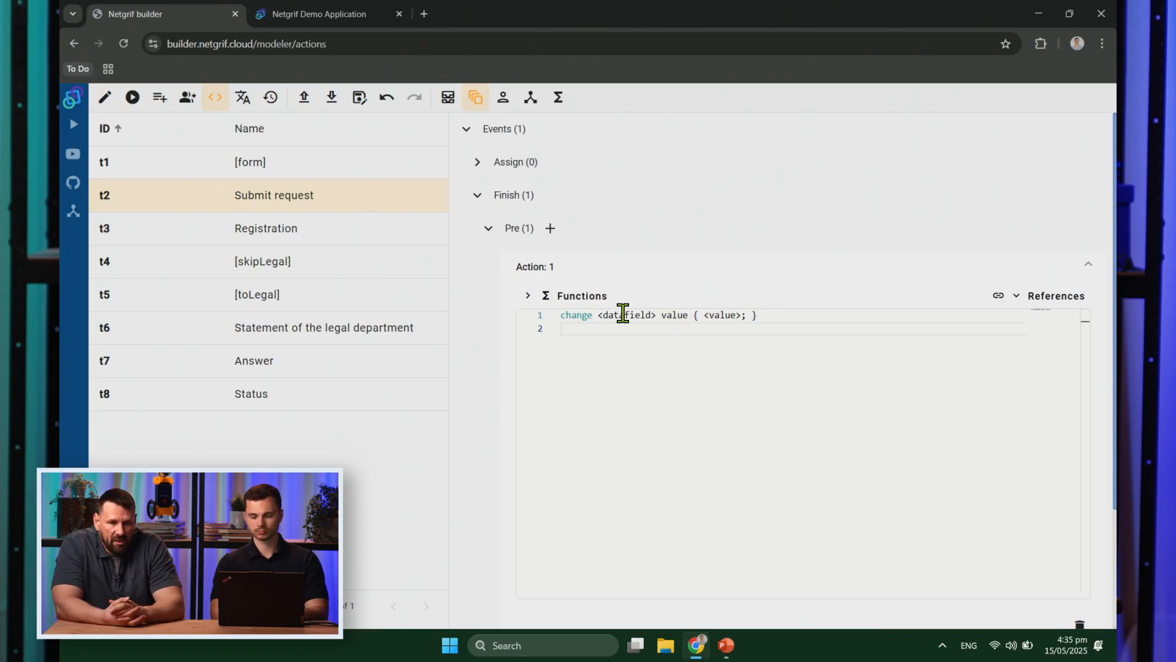
Step: Target the Status field with value "Request was submited." and copy the action code
double_click(623, 314)
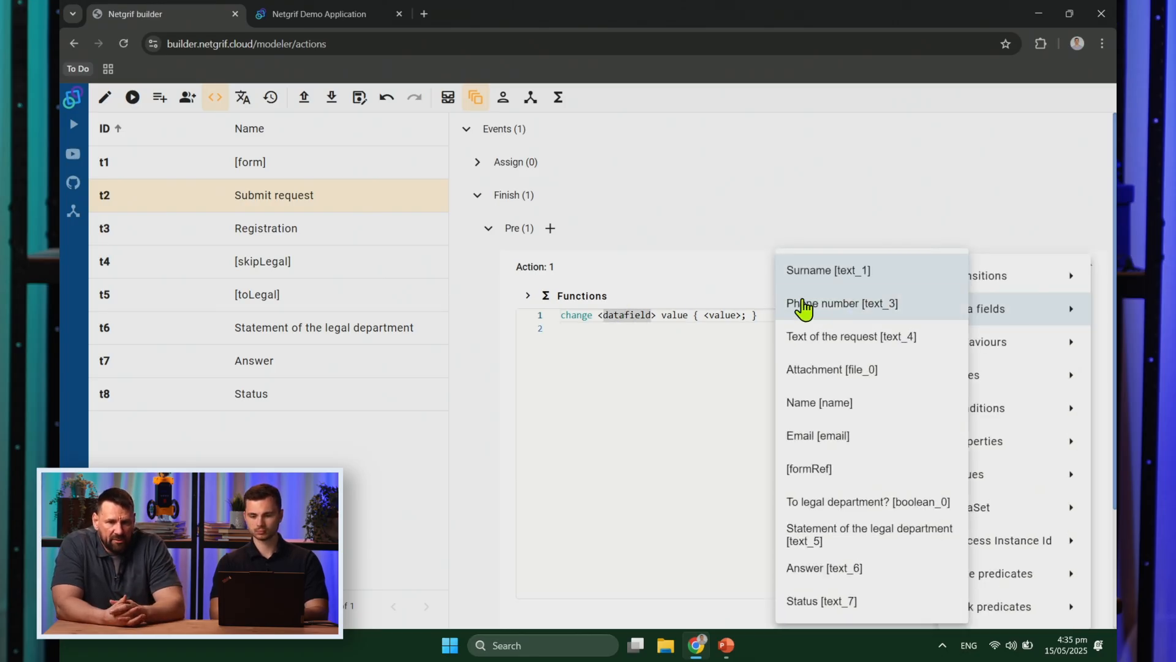
click(848, 603)
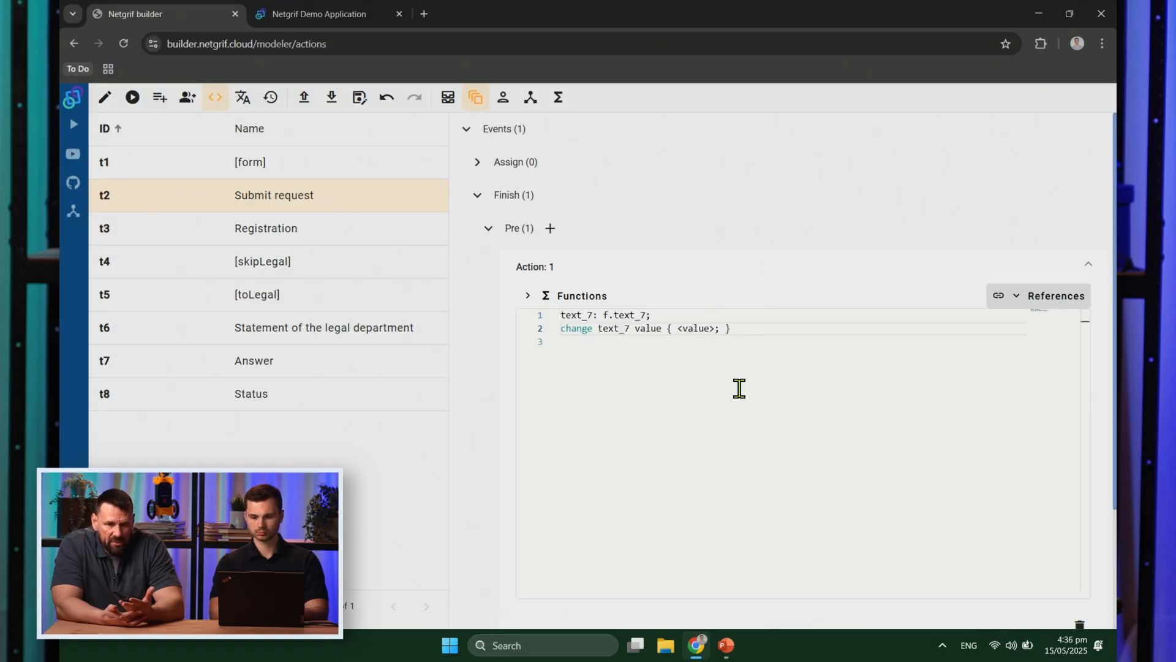
drag(719, 330, 683, 329)
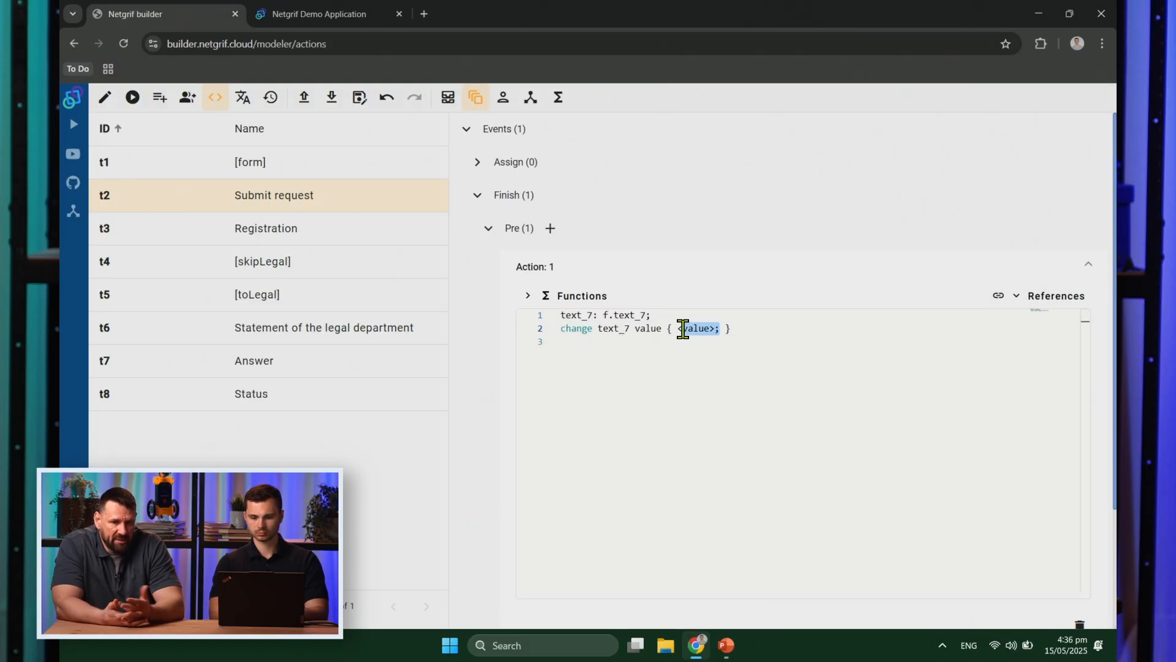
key(BackSpace)
text("Re)
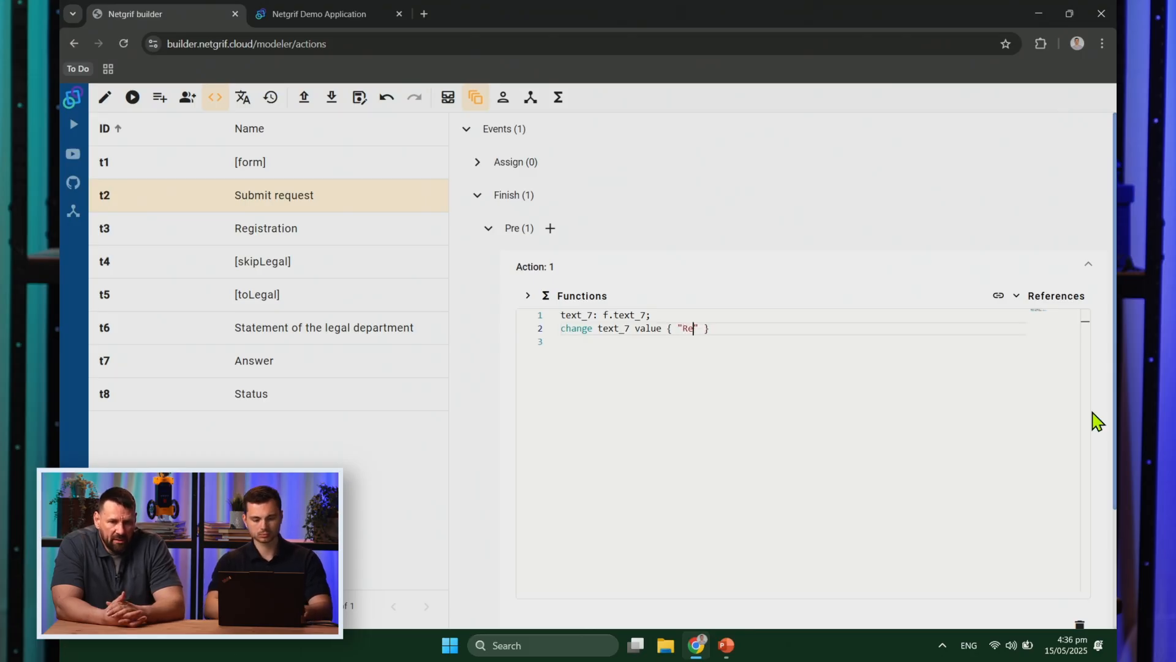
text(quest w)
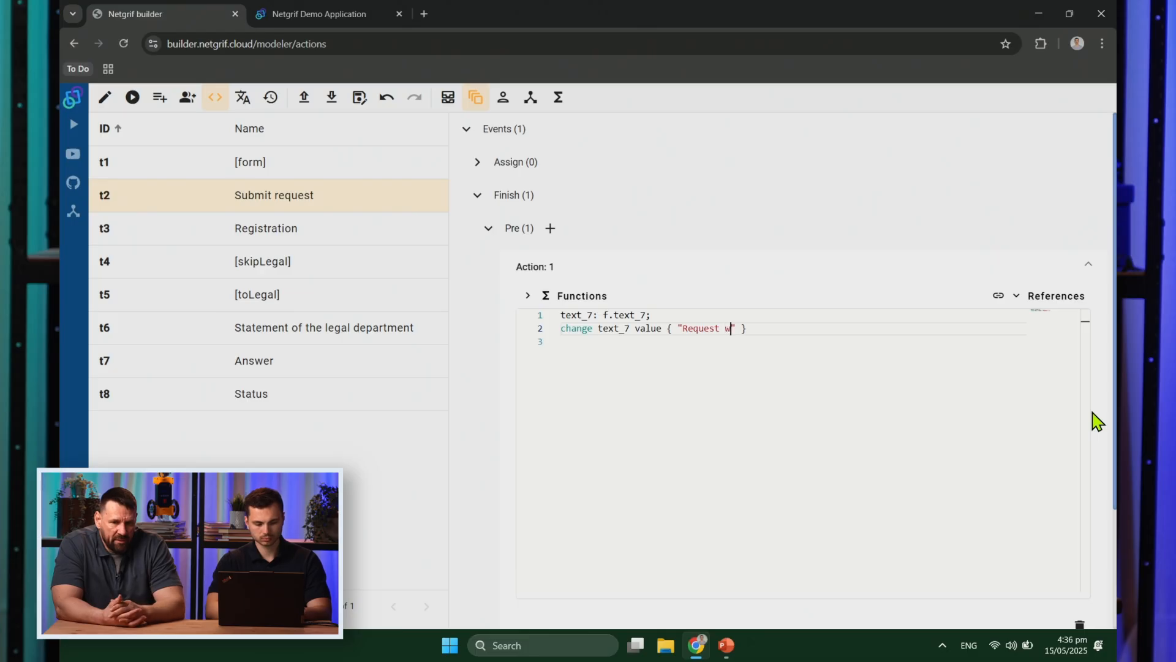
text(as submited.)
key(BackSpace)
key(ctrl+a)
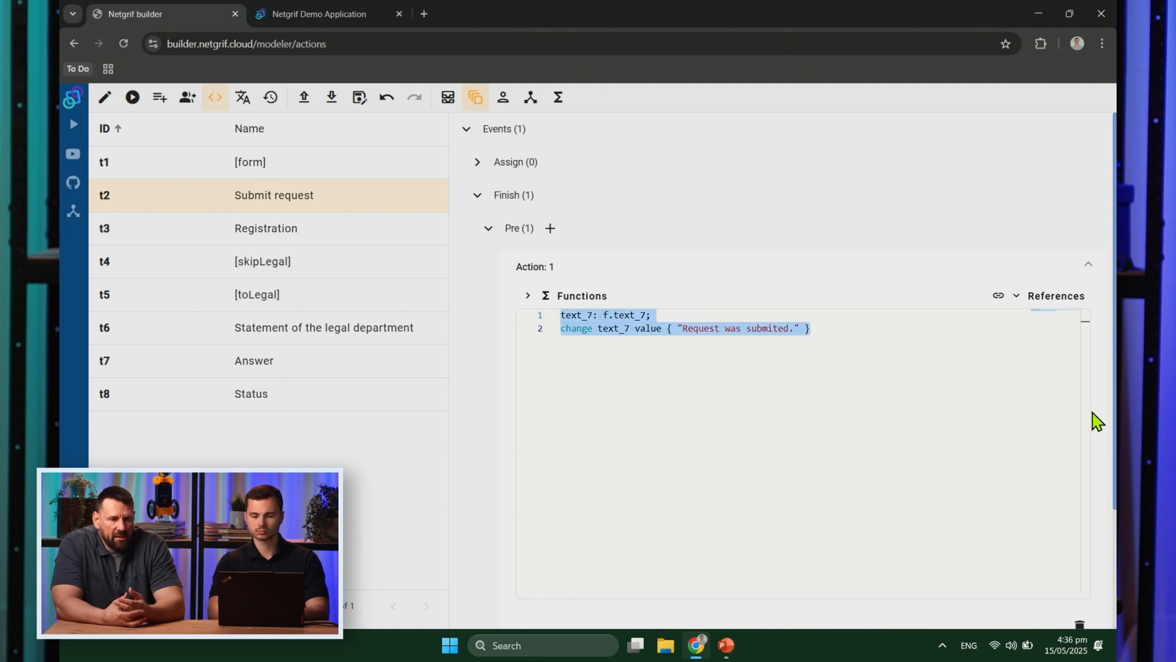
click(997, 466)
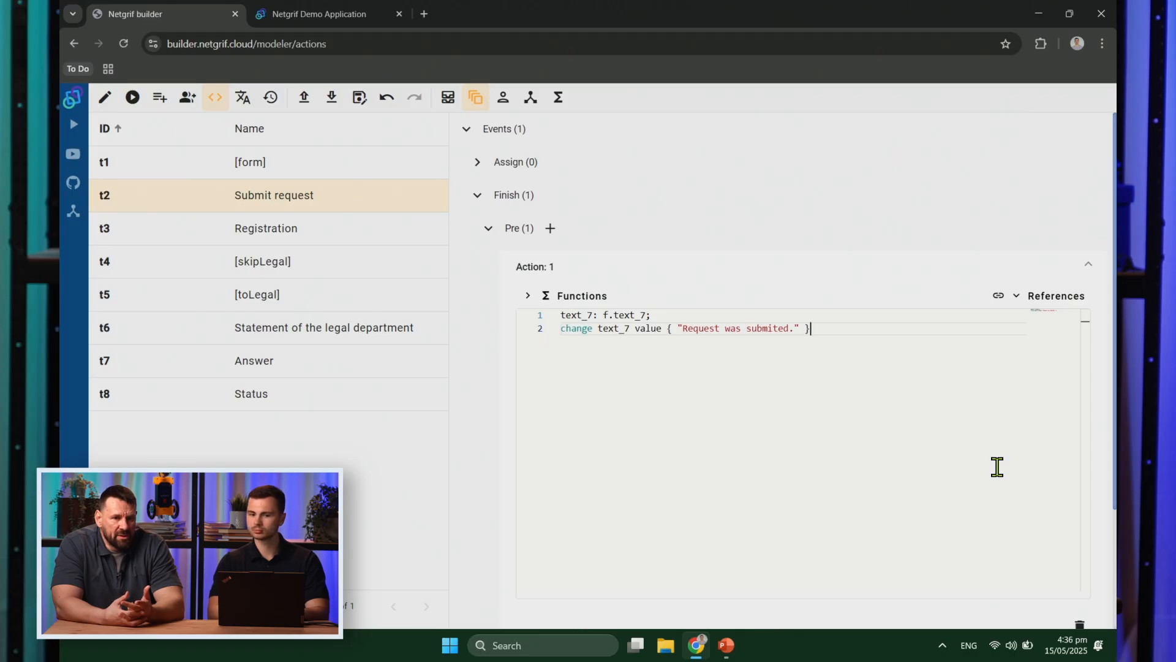
Step: Add a Finish pre action to Registration from the pasted code, changing submited to registred
click(338, 235)
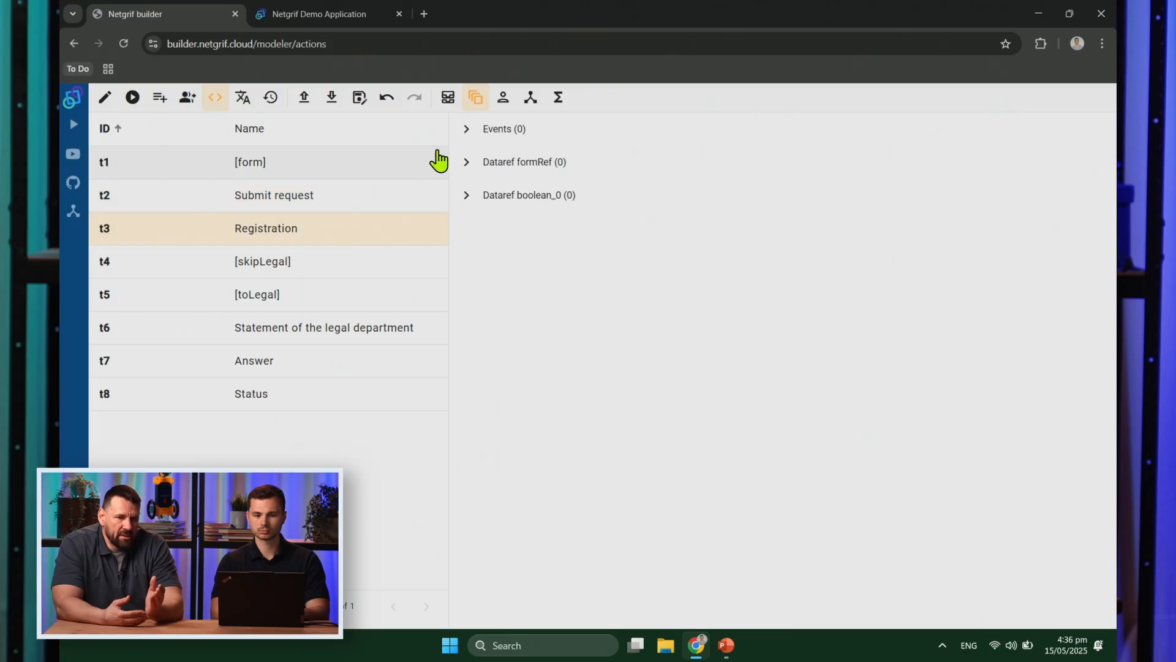
click(467, 130)
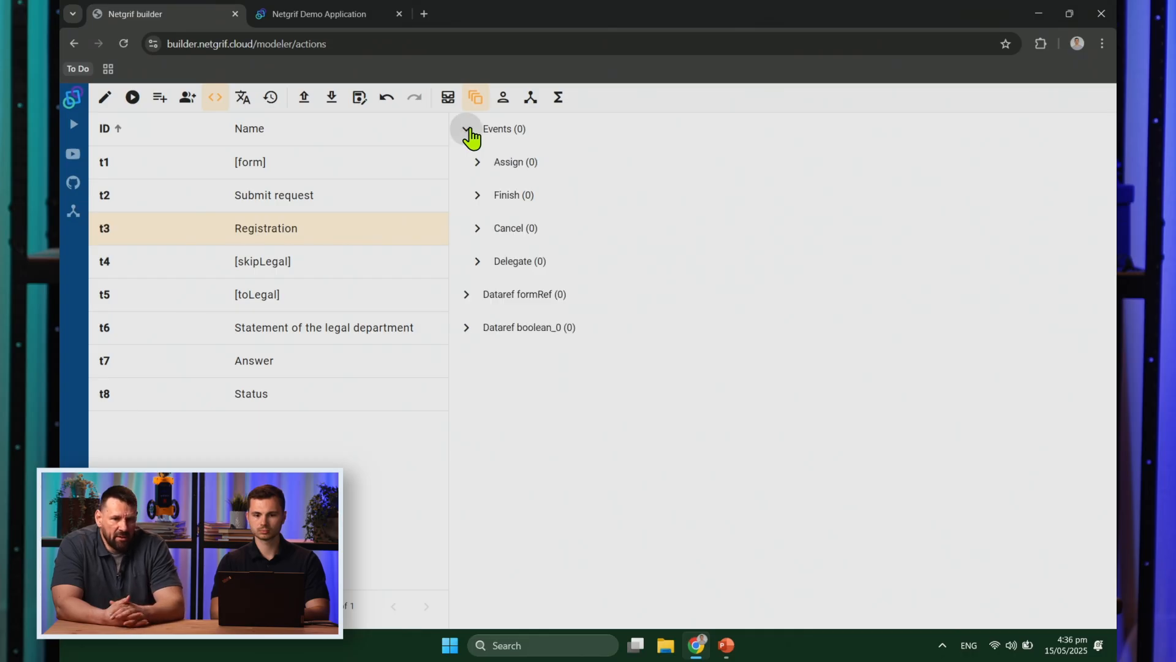
click(479, 206)
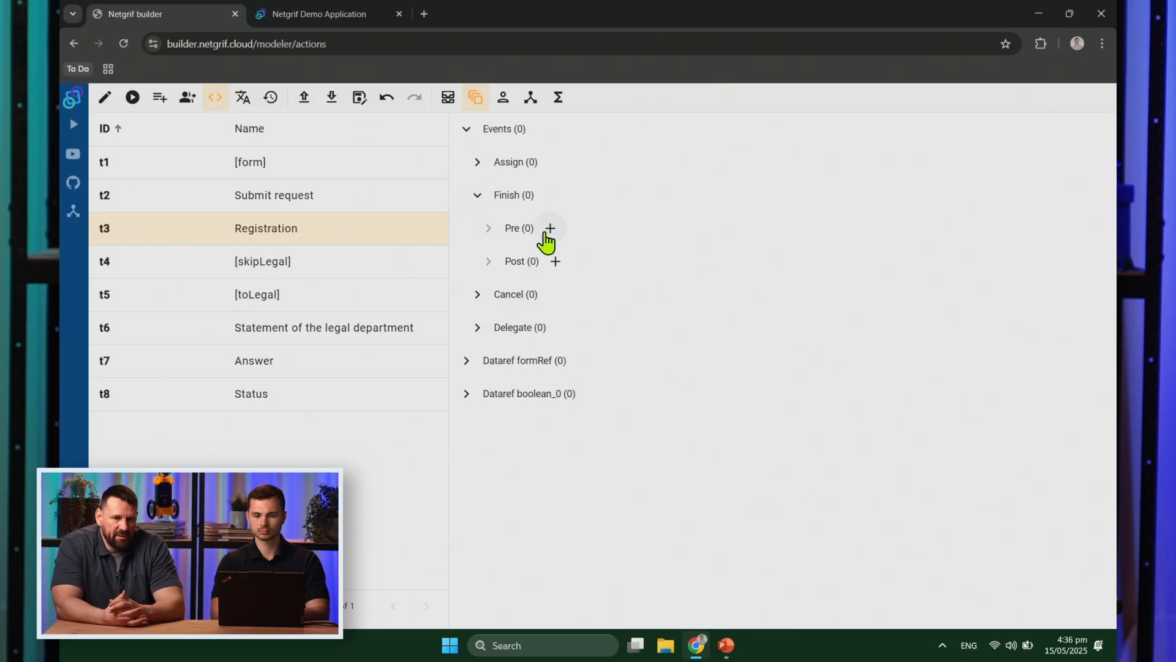
click(550, 230)
click(563, 272)
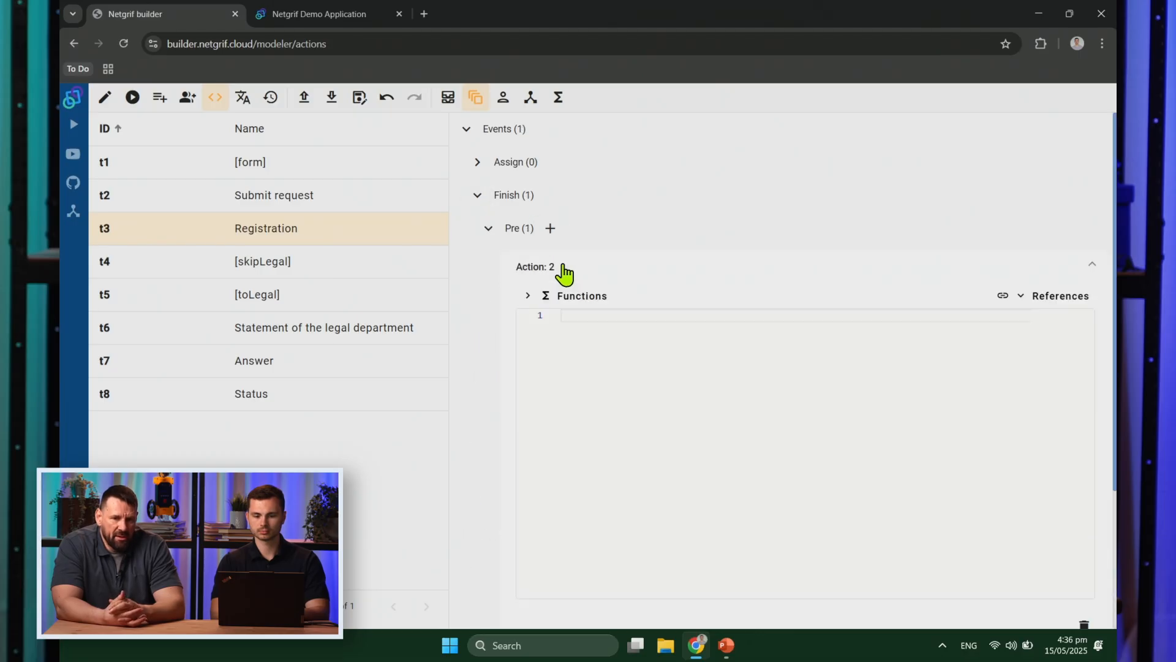
text(text_7: f.text_7; change text_7 value { "Request was submitted." })
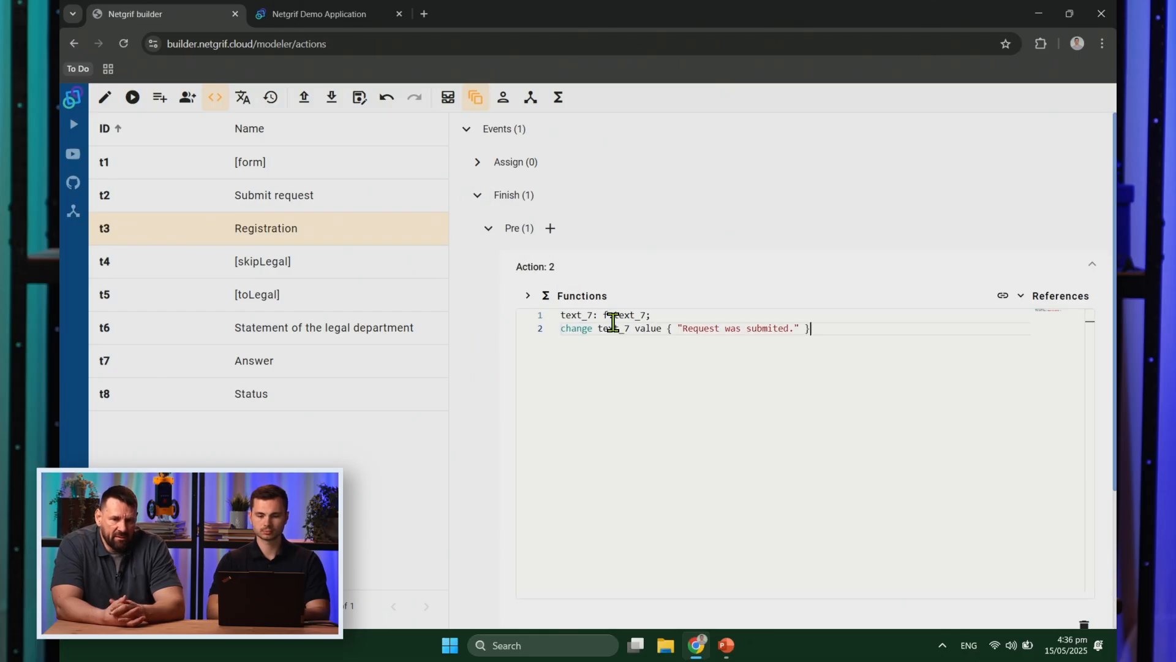
double_click(770, 331)
text(registred)
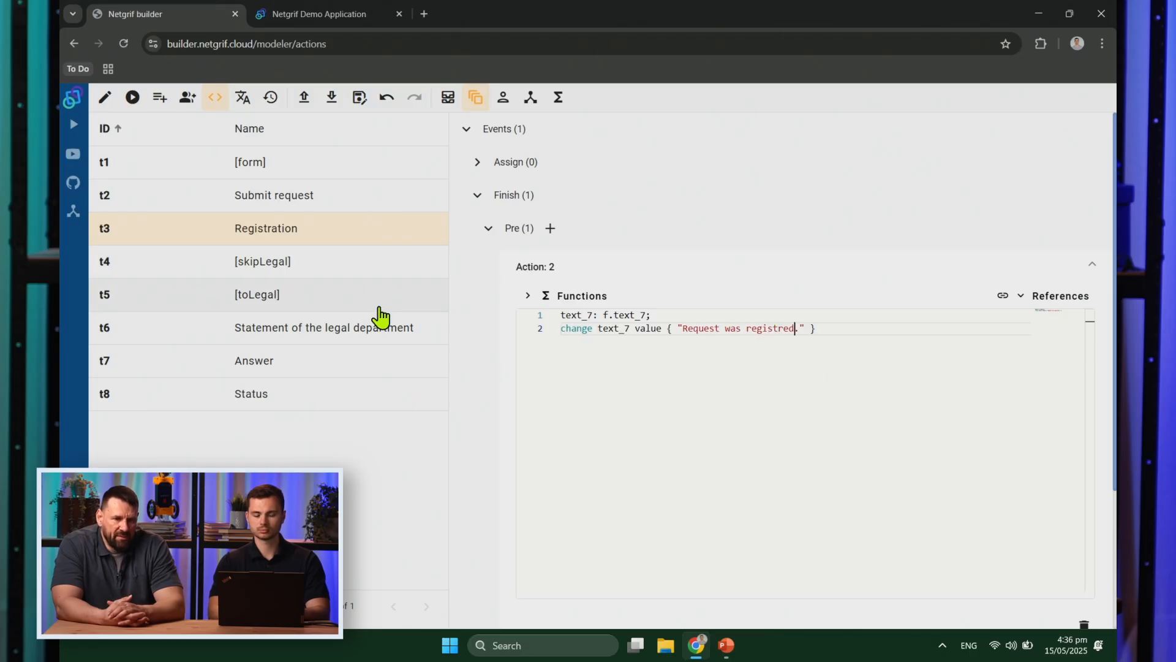
click(338, 300)
Step: Add a Finish pre action to [toLegal] from the pasted code, retyping the message toward "Request is waiting for legal."
click(462, 131)
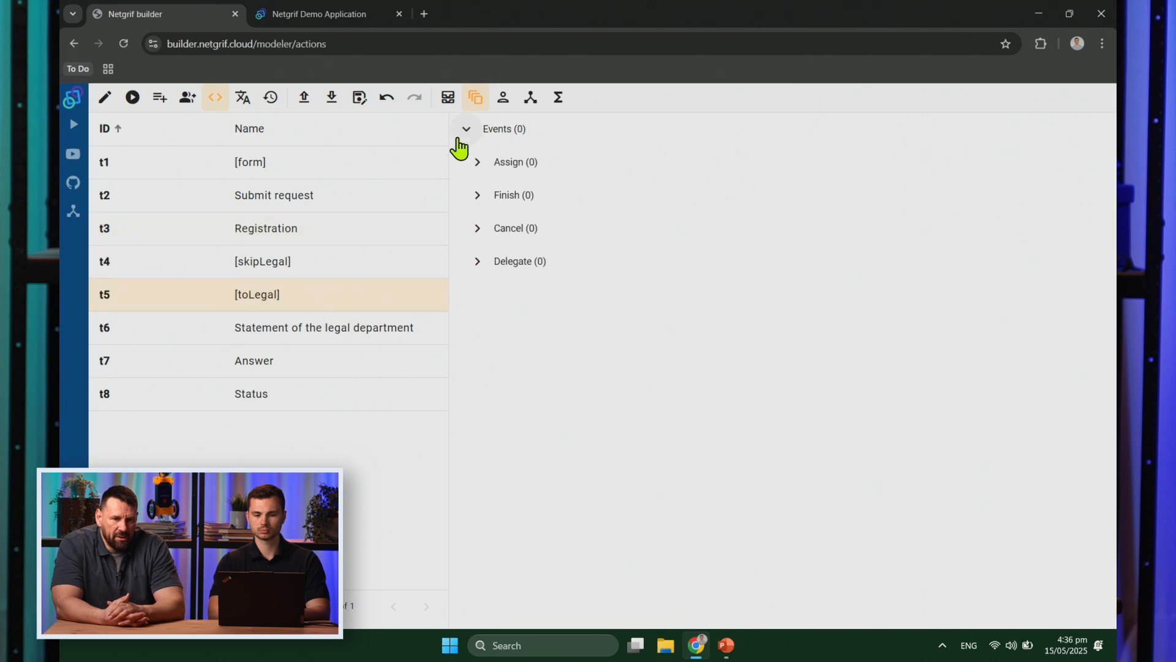
click(477, 194)
click(549, 228)
click(571, 268)
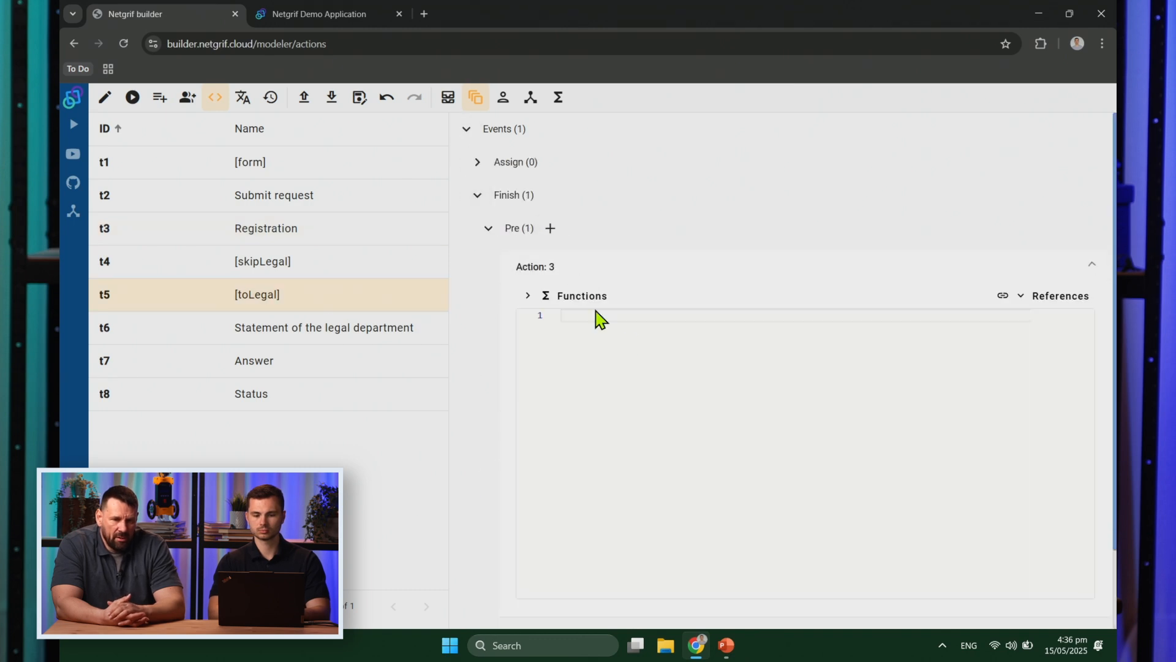
text(text_7: f.text_7; change text_7 value { "Request was submited." })
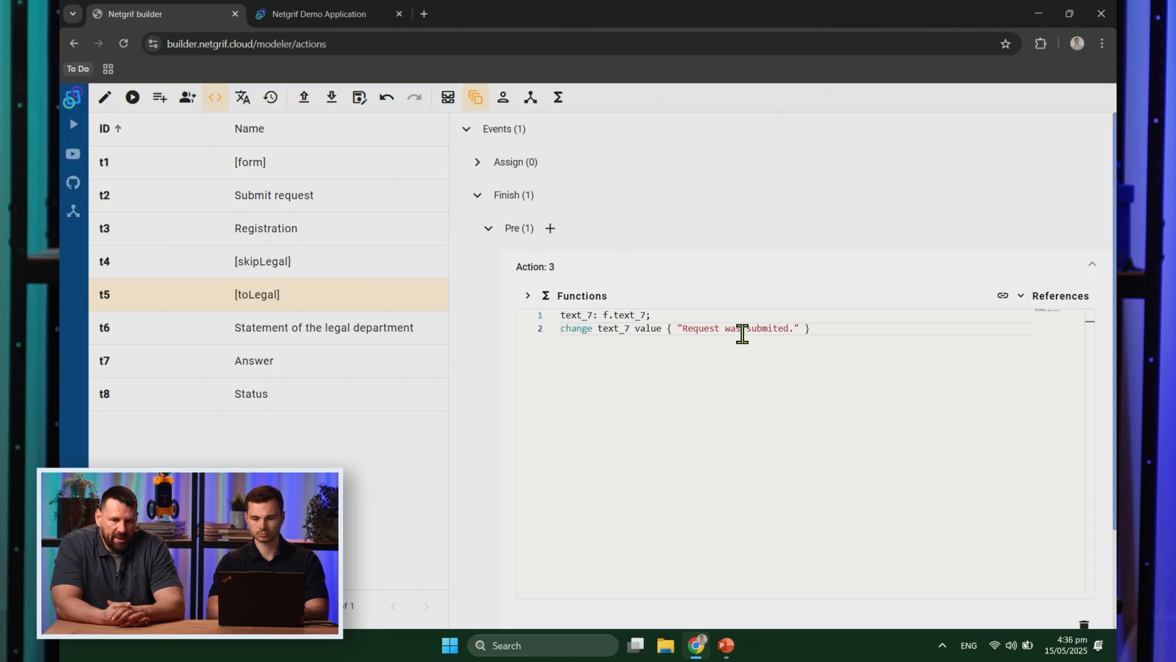
double_click(769, 329)
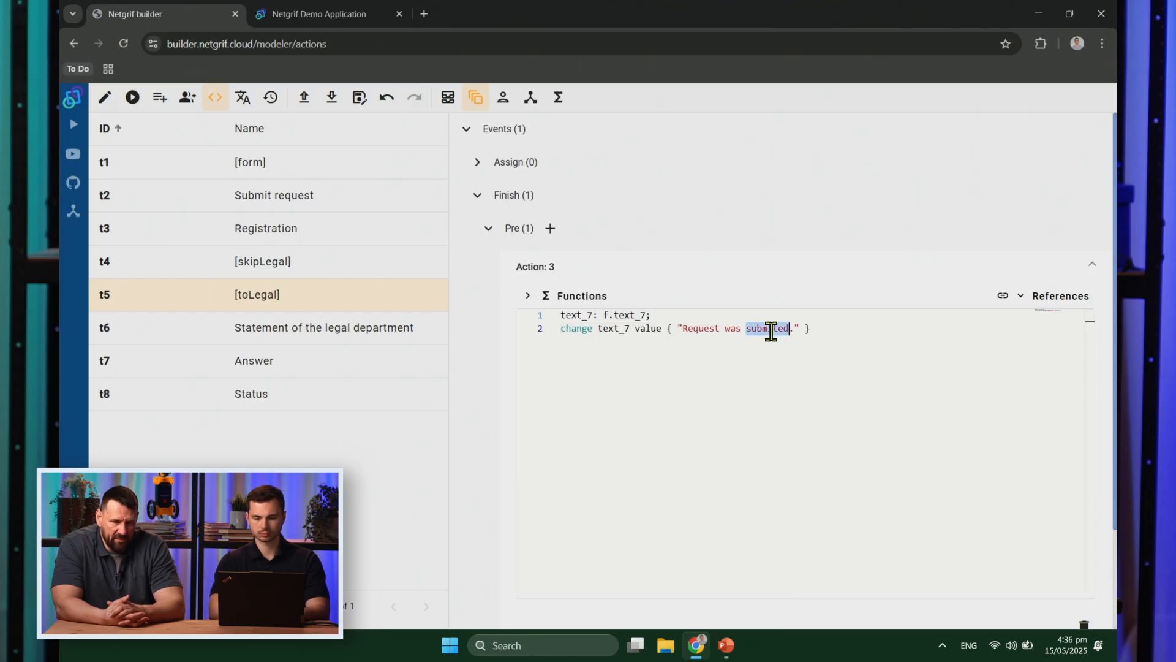
key(BackSpace)
key(BackSpace)
text(ue)
text(st is waiting for legal)
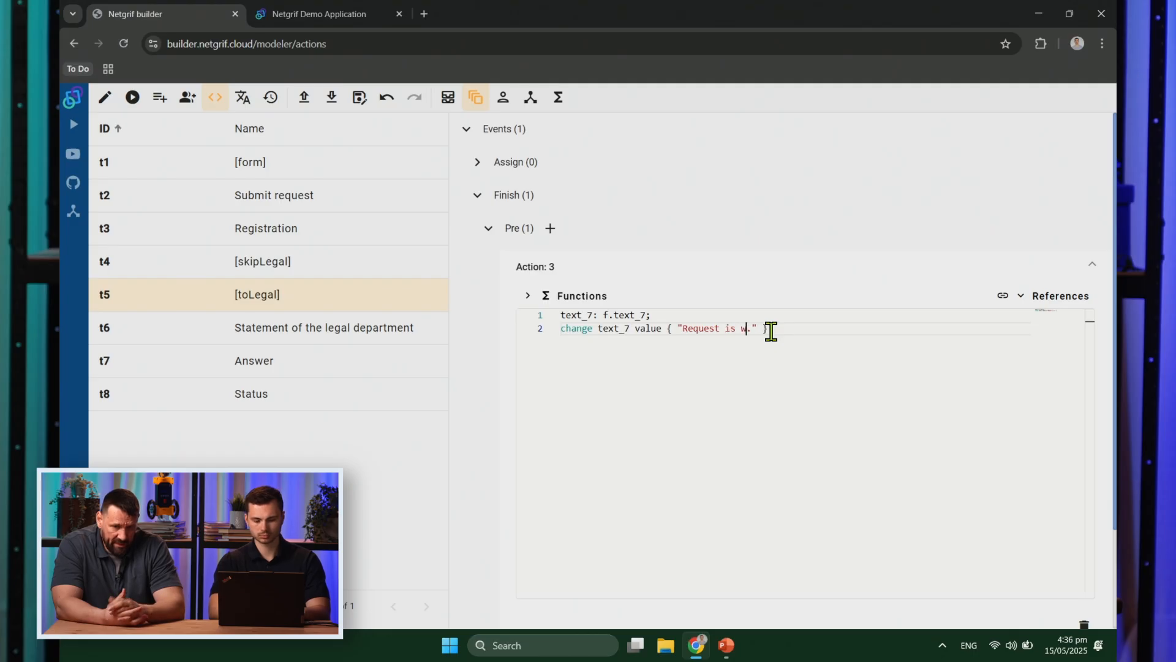
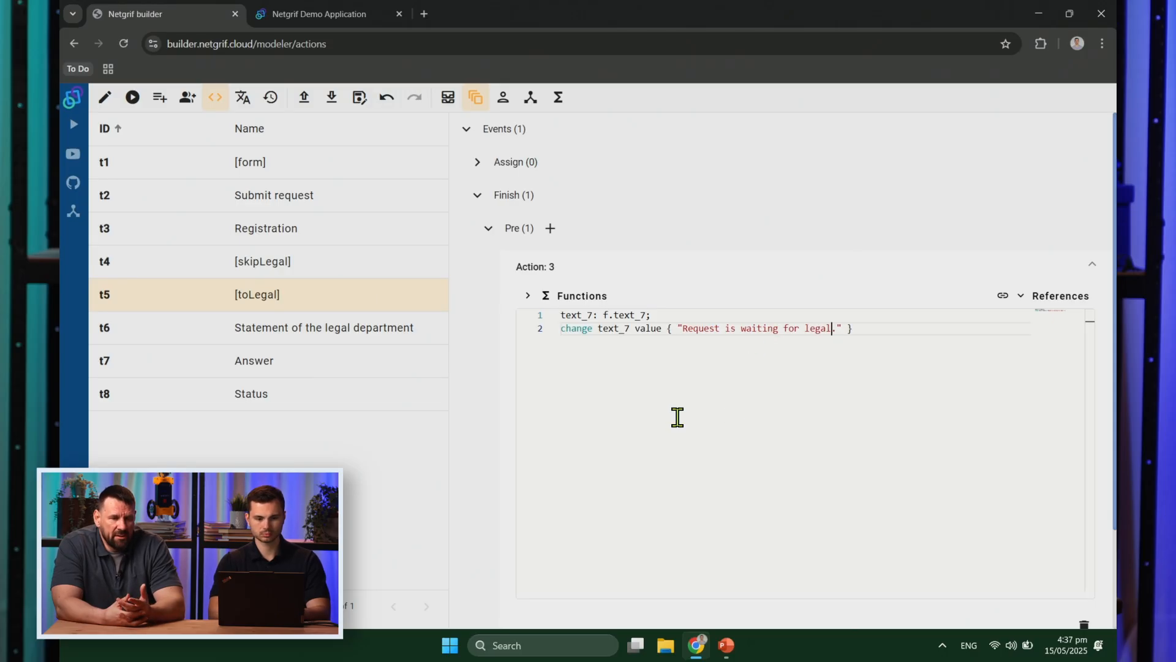
Step: Add a Finish pre action to [skipLegal] from the pasted code, setting text_7 to "Request is waiting for final answer."
click(283, 262)
click(471, 130)
click(477, 195)
click(550, 228)
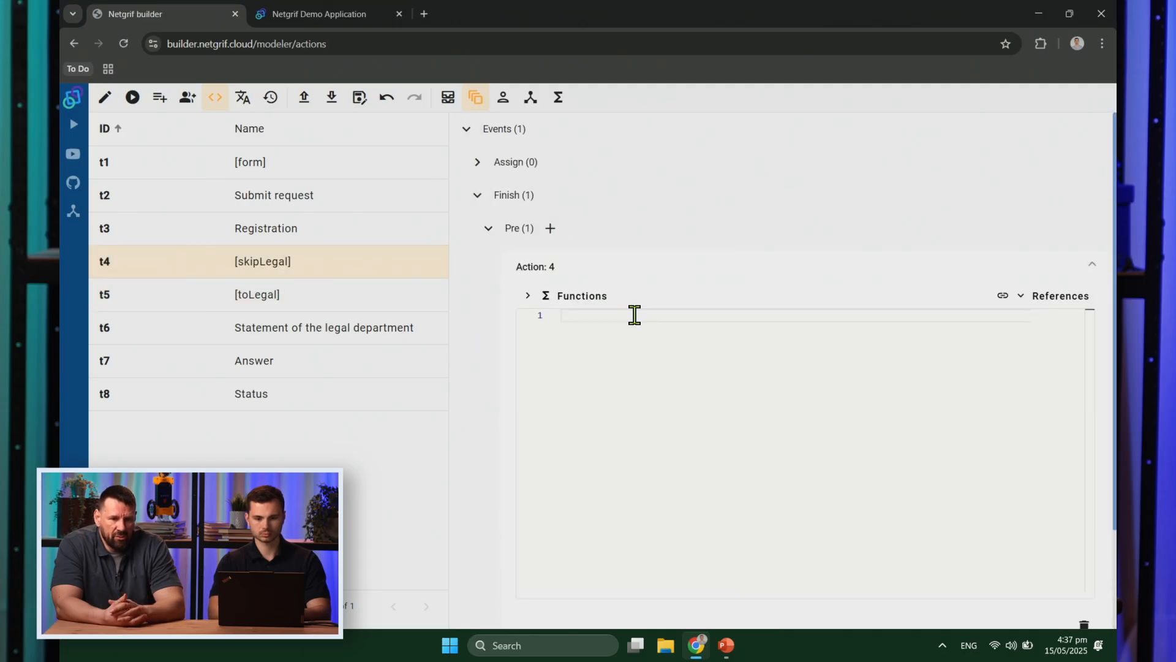
text(text_7: f.text_7; change text_7 value { "Request was submited." })
double_click(737, 330)
key(ctrl+shift+Right)
text(is )
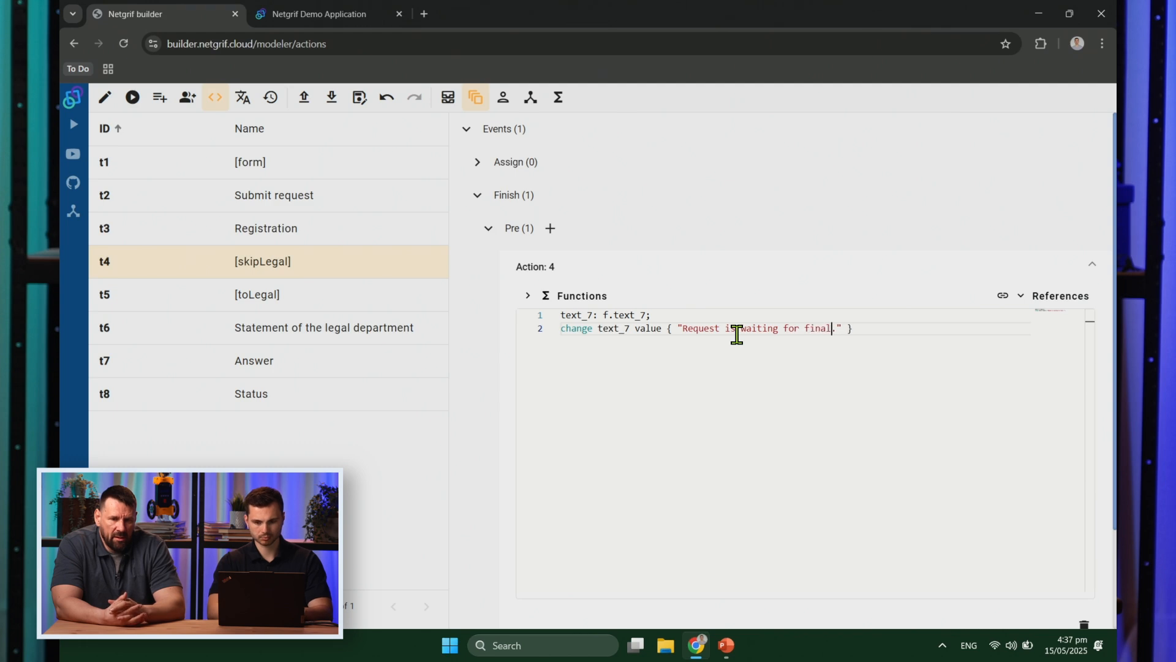
text(wer)
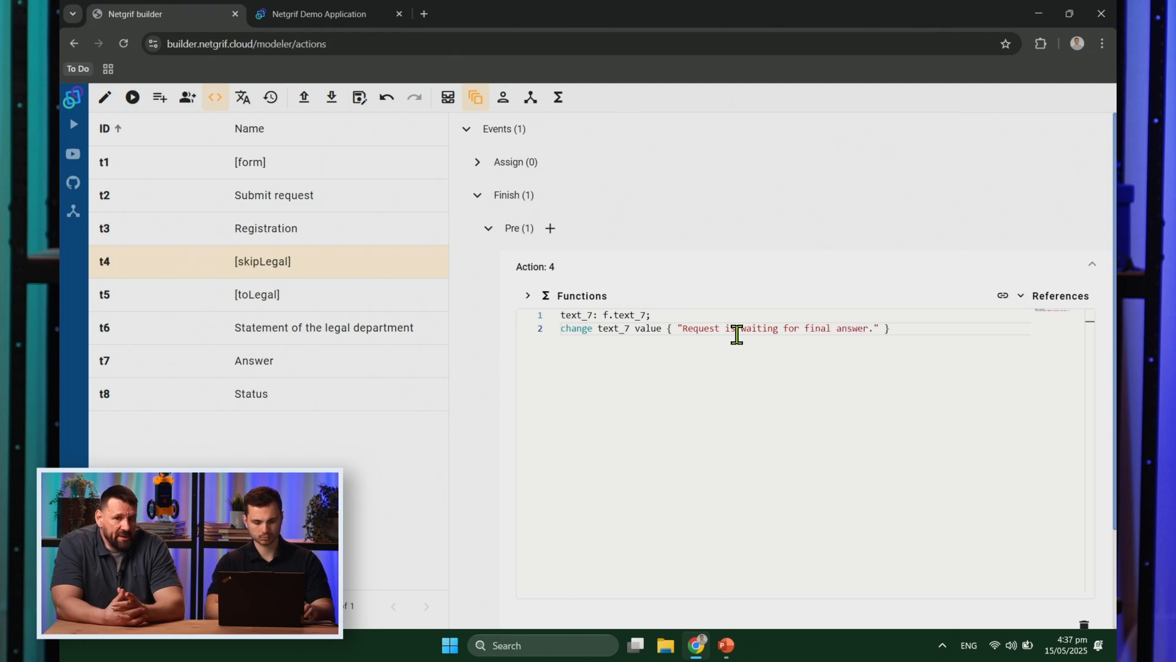
key(ctrl+a)
key(ctrl+c)
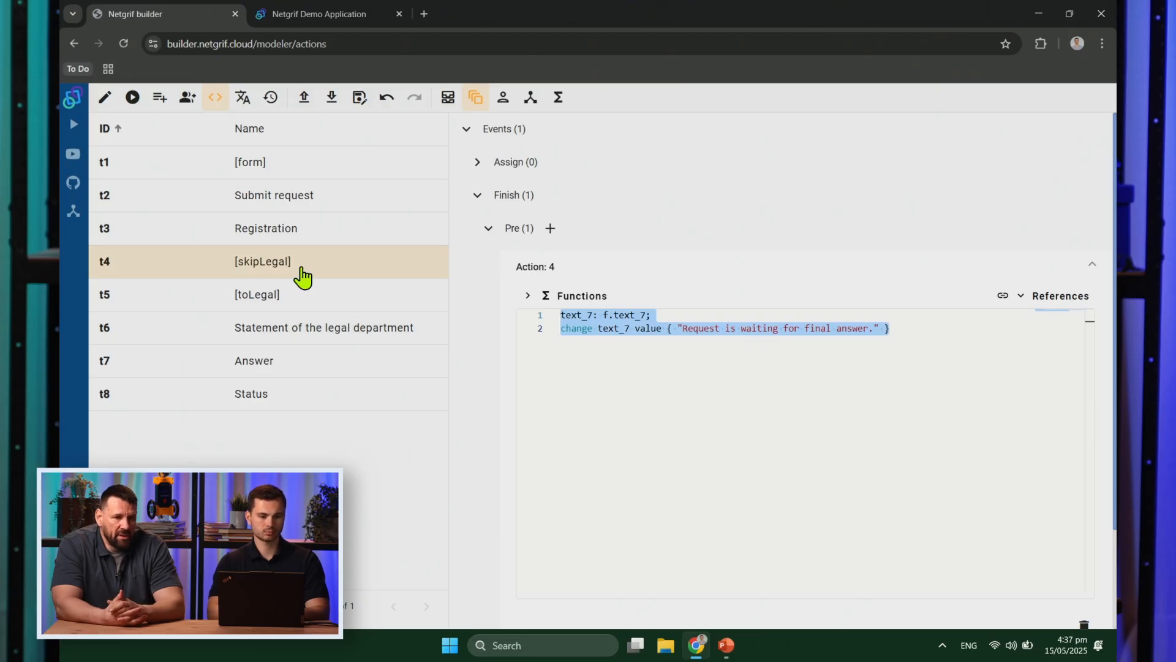
Step: Add a Finish pre action to the legal department task from the pasted status-change code
click(329, 334)
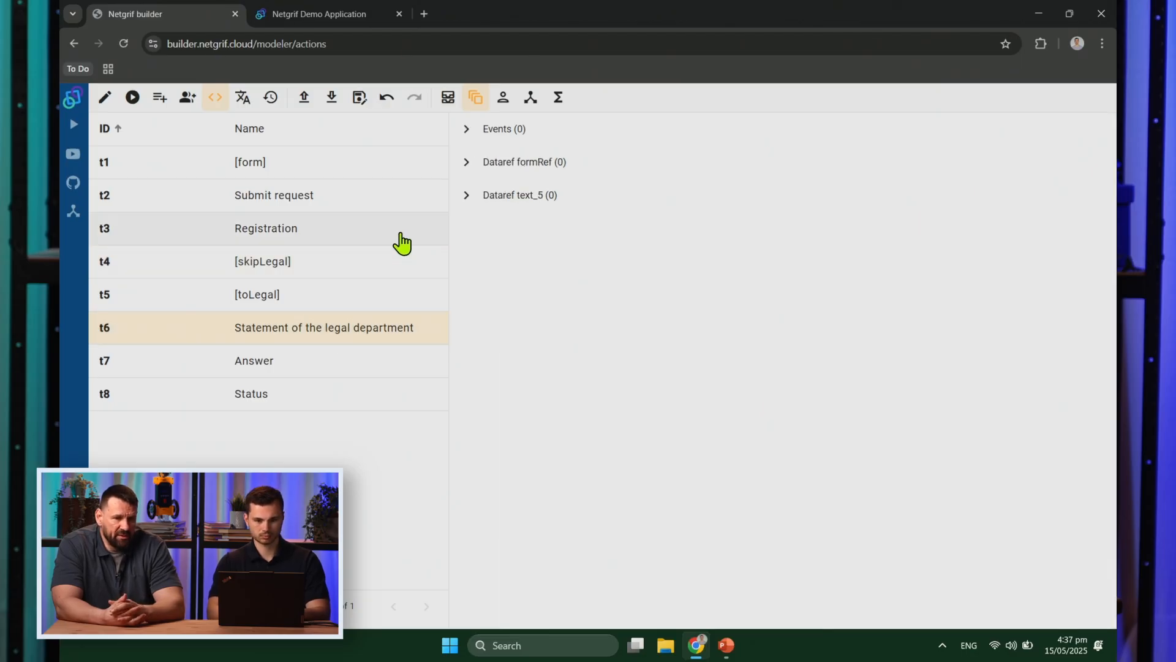
click(468, 130)
click(478, 195)
click(550, 228)
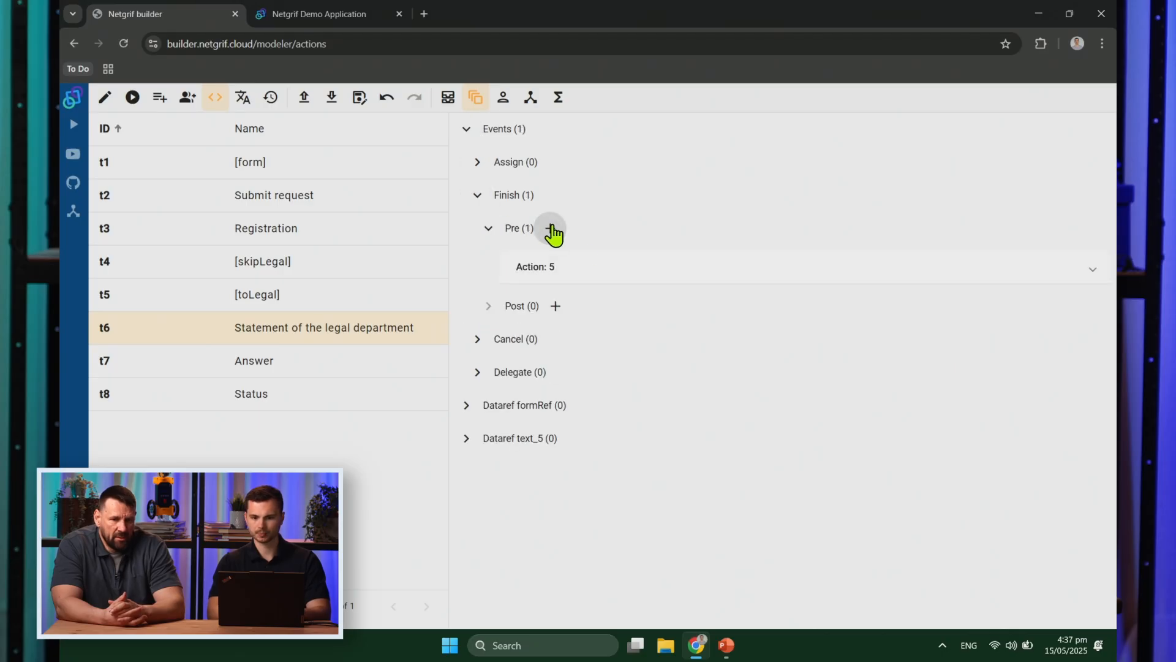
click(619, 267)
key(ctrl+v)
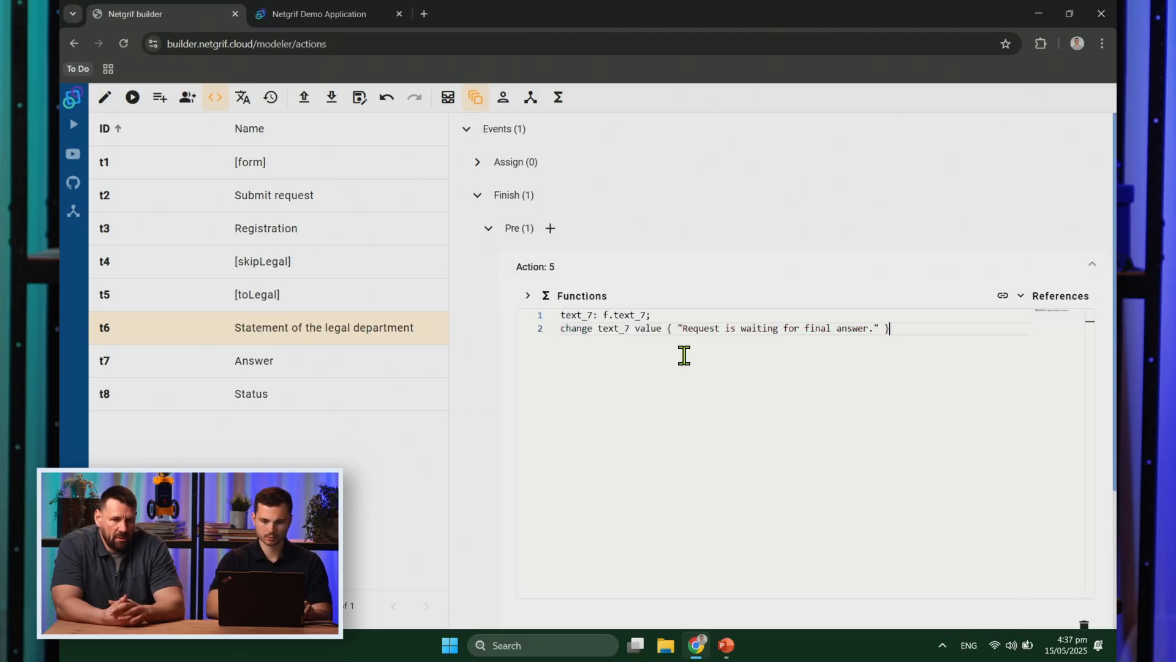
key(Return)
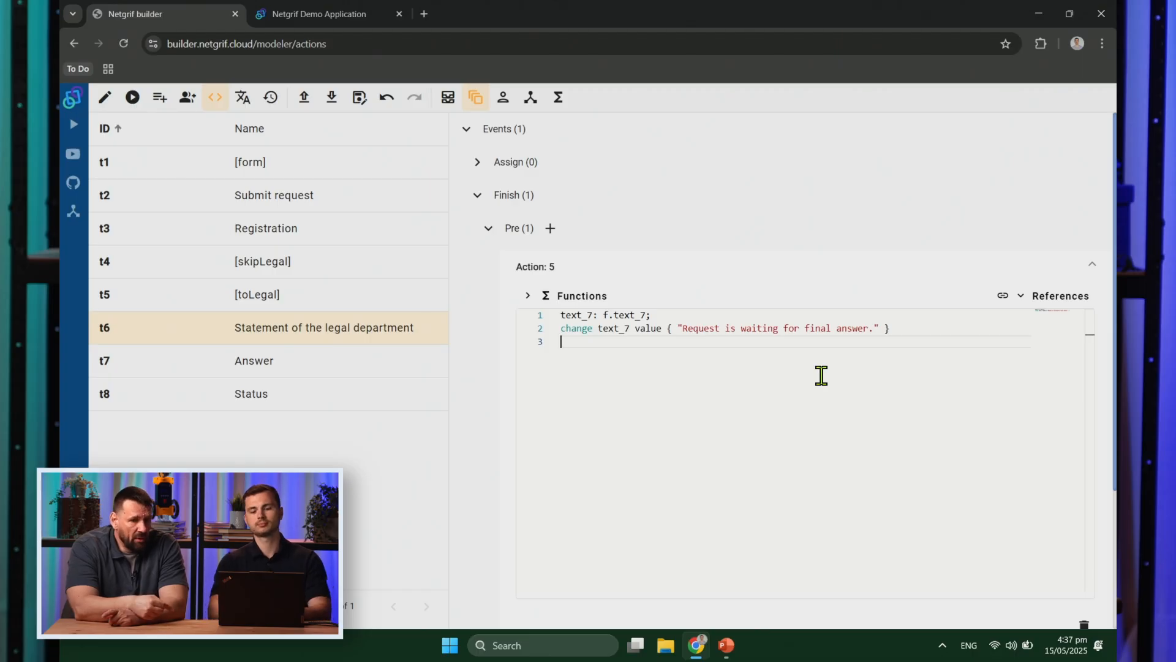
Step: Add a change-behaviour line making the legal statement field text_5 visible on Answer (t7) when true
click(596, 300)
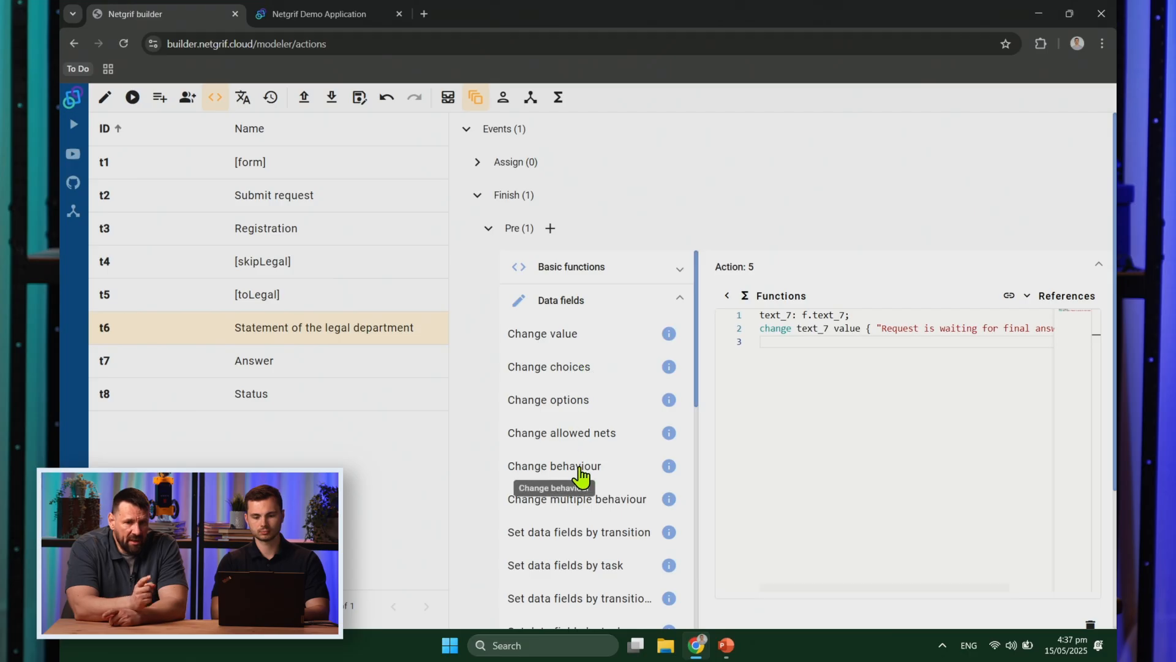
click(580, 470)
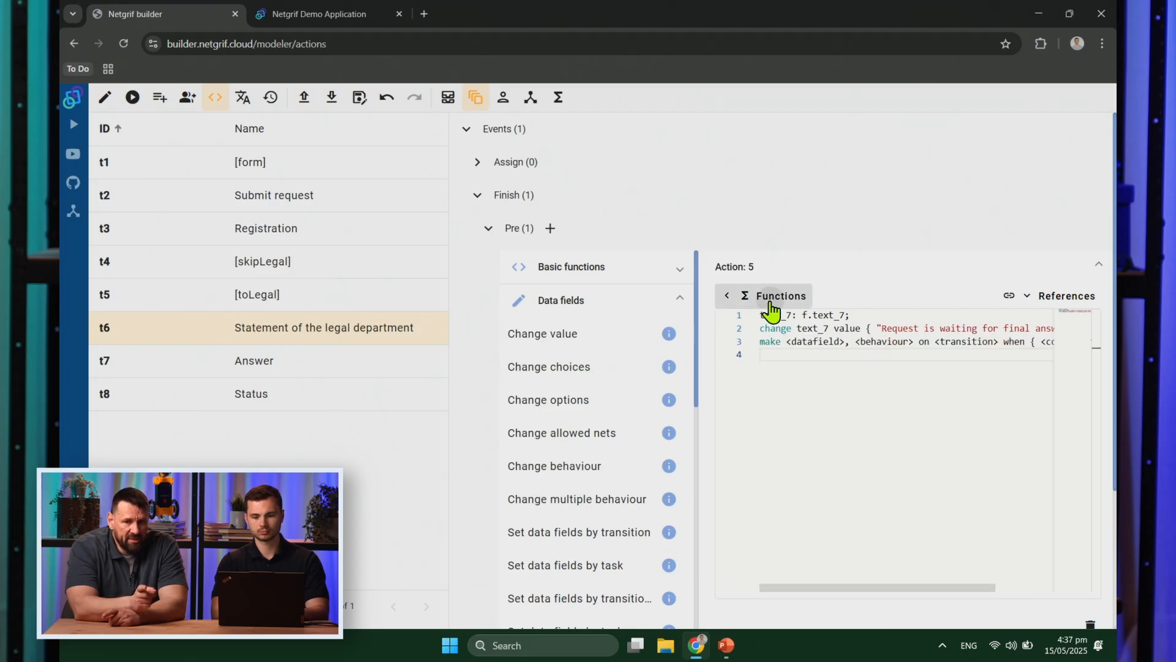
click(769, 296)
double_click(629, 341)
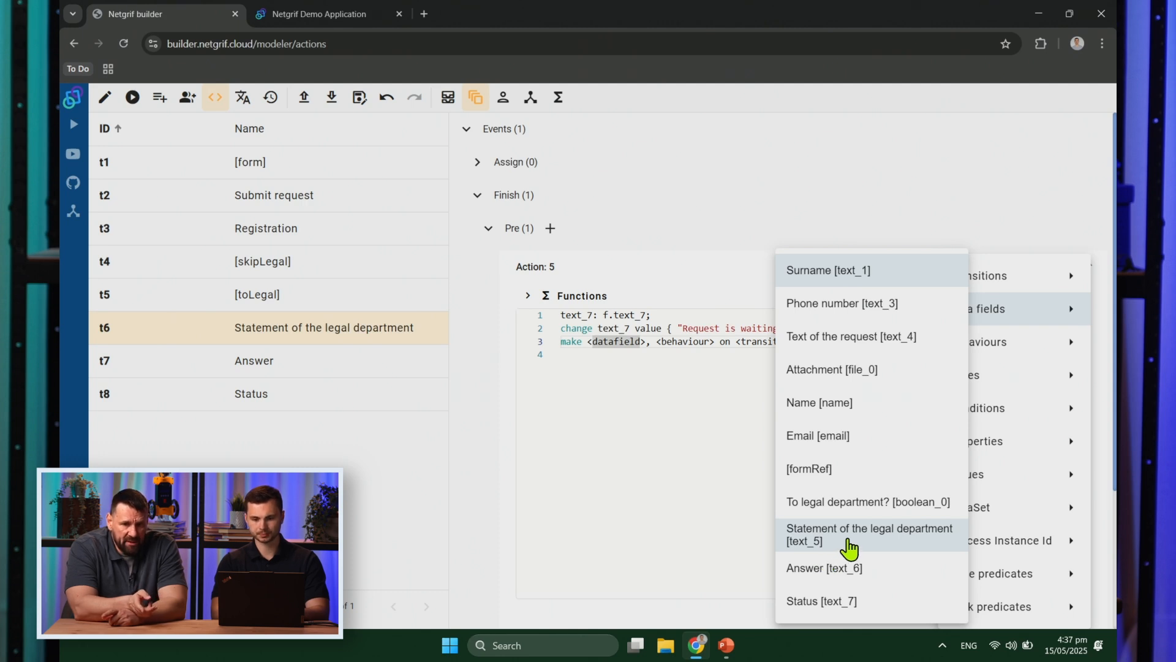
click(848, 540)
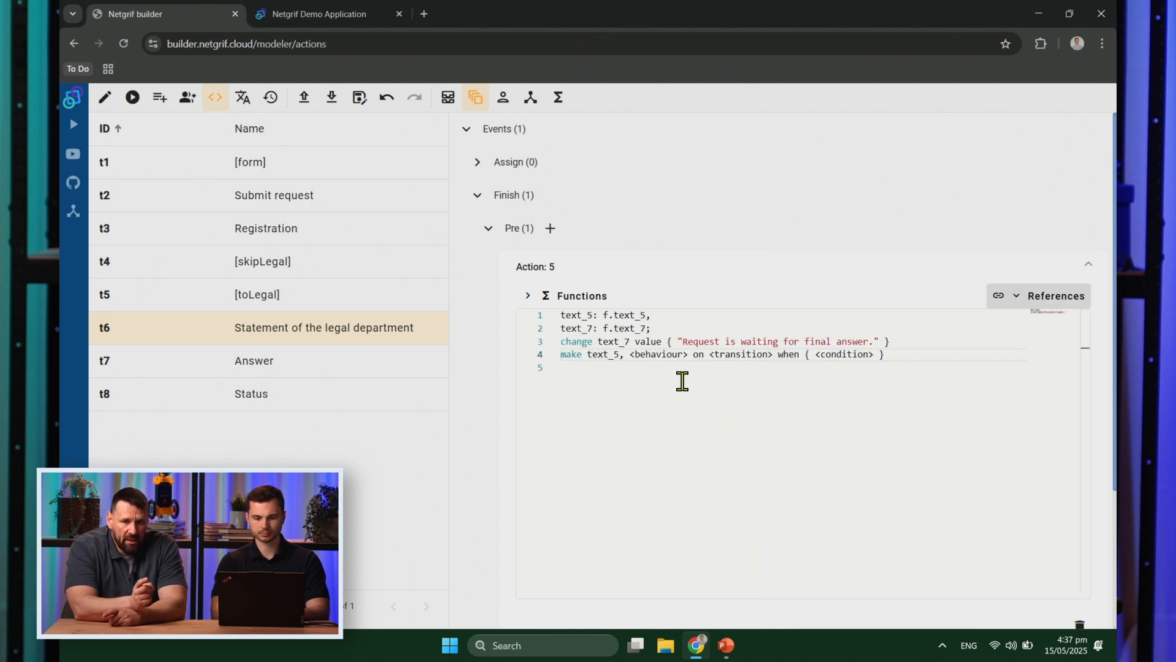
click(659, 357)
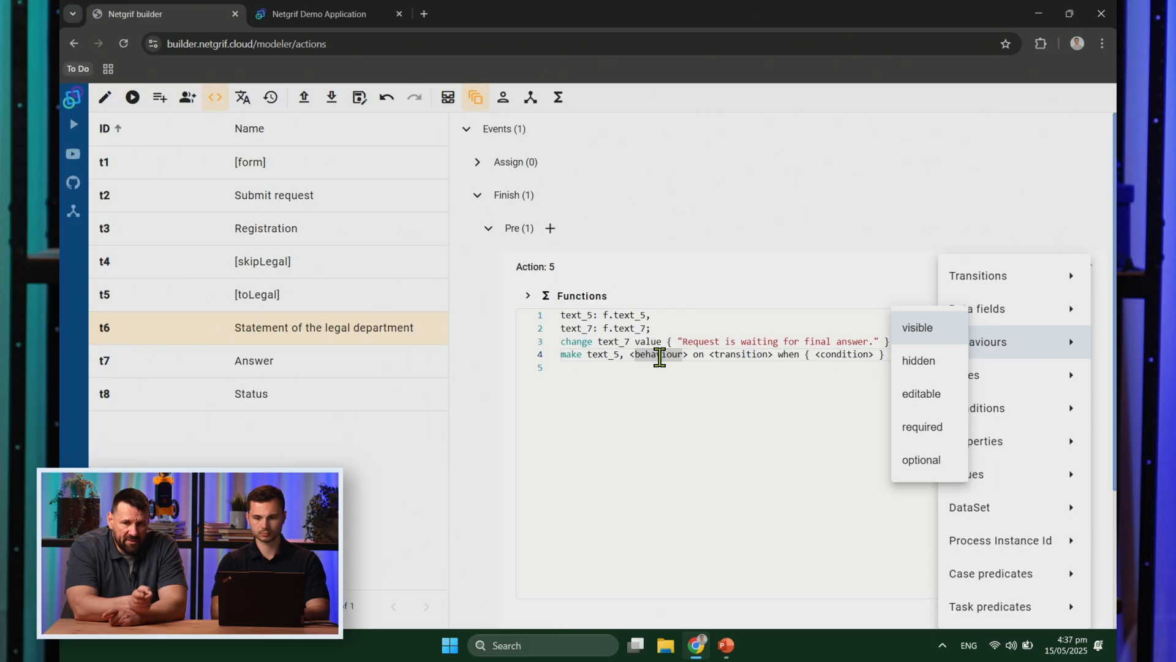
click(919, 329)
click(737, 354)
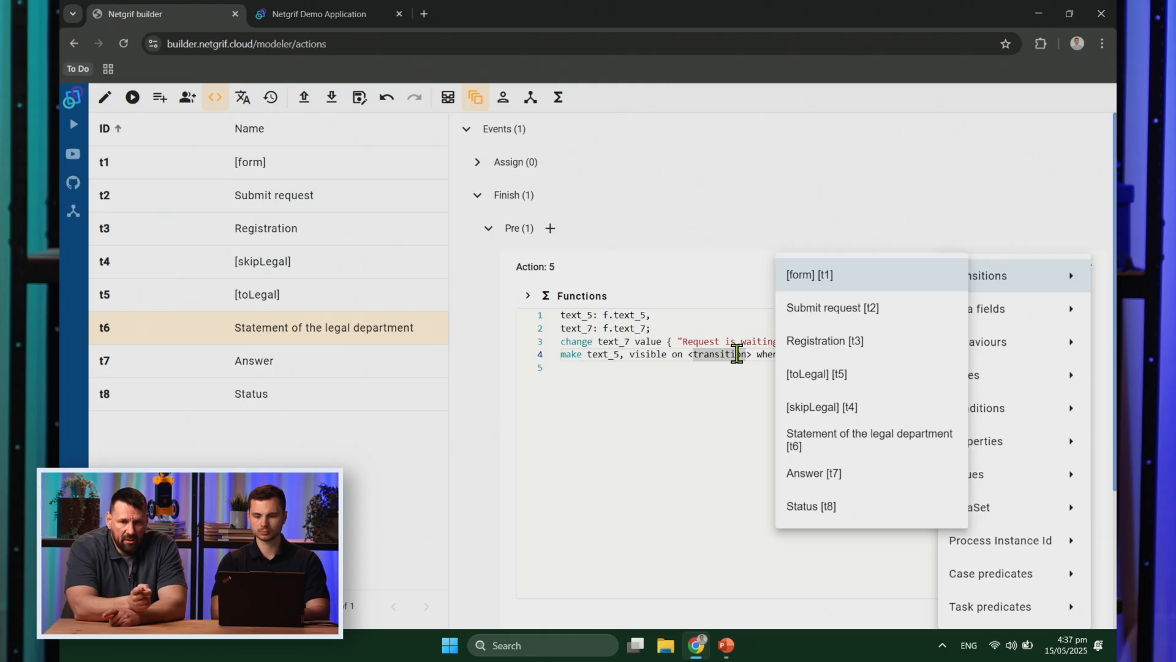
click(848, 480)
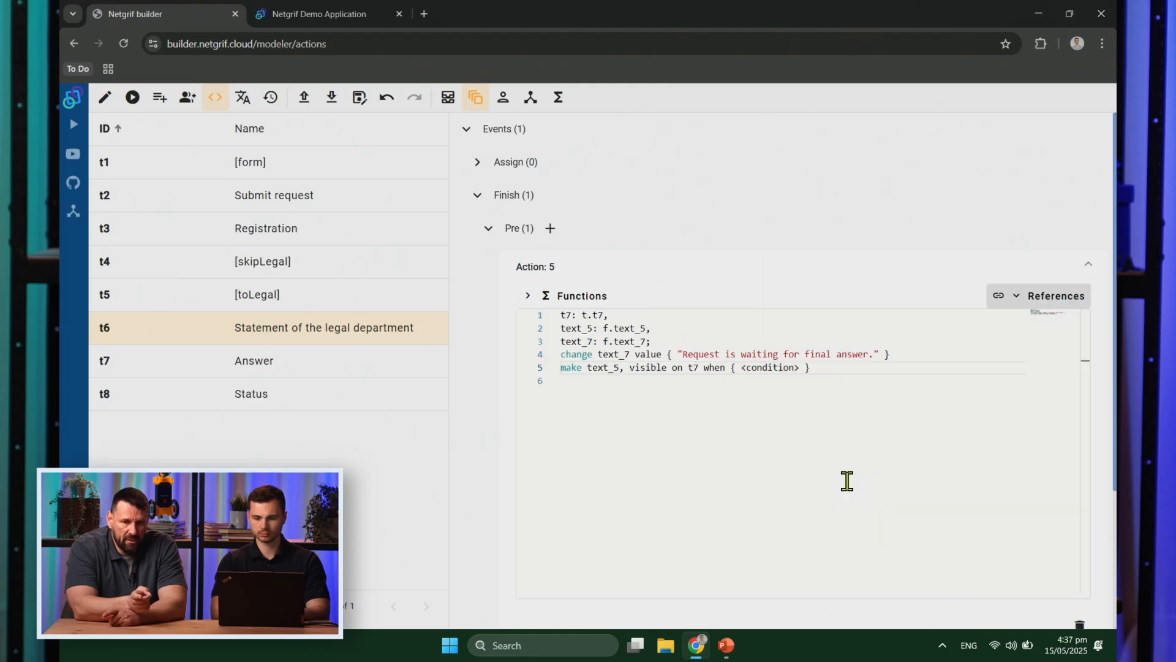
click(779, 368)
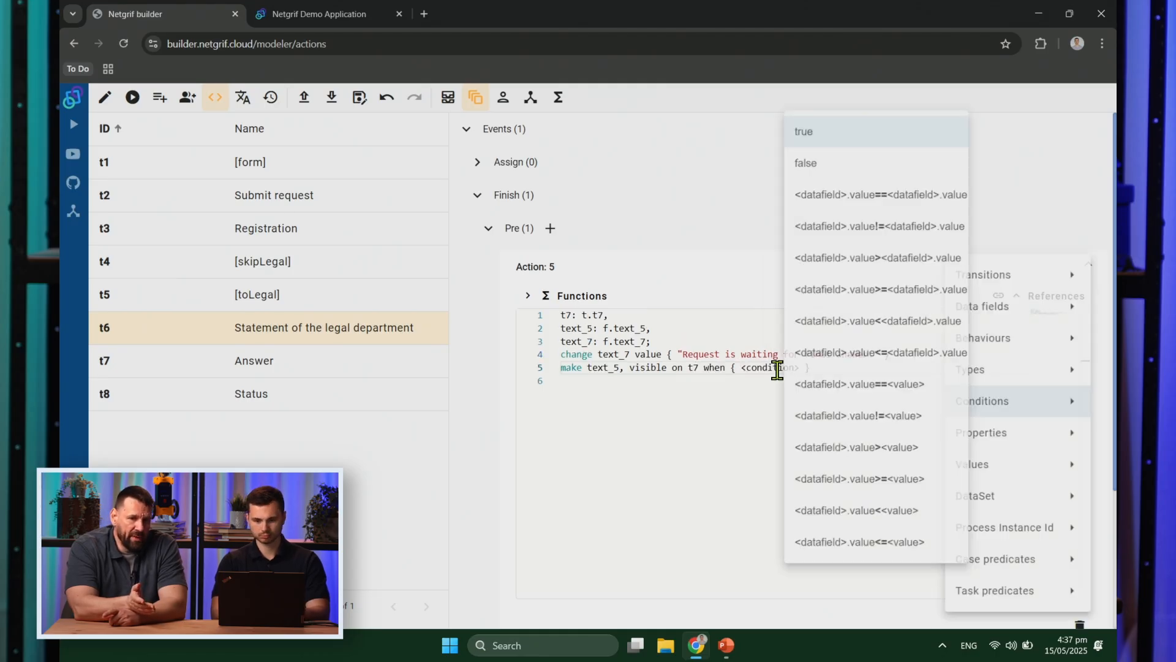
click(807, 126)
click(663, 386)
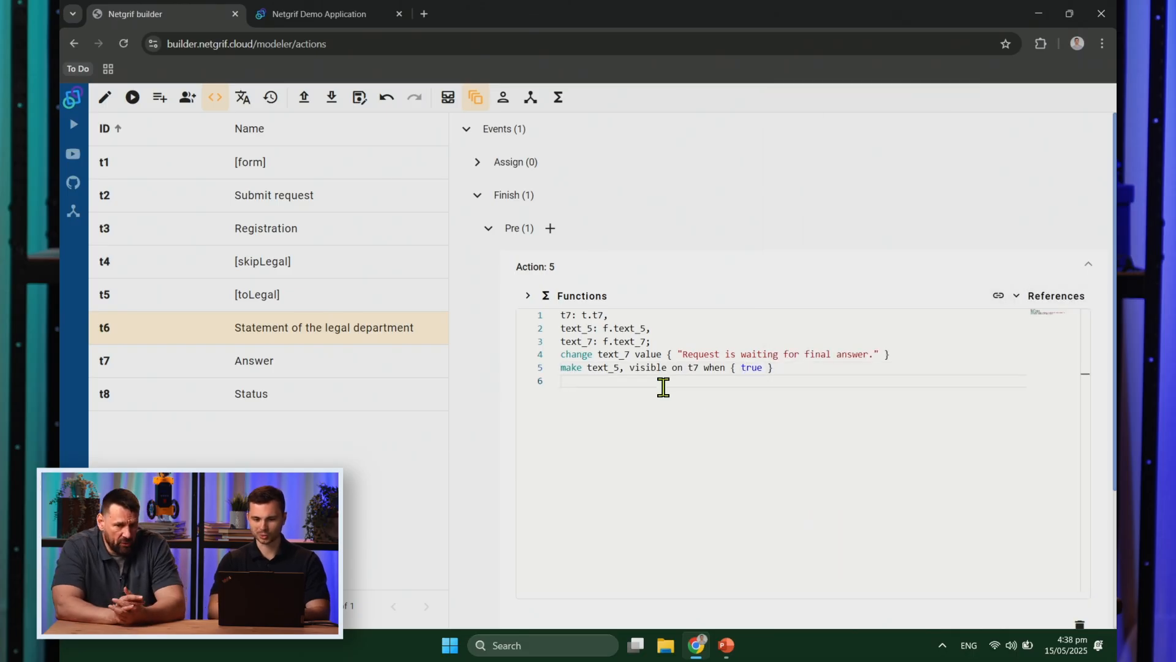
click(313, 384)
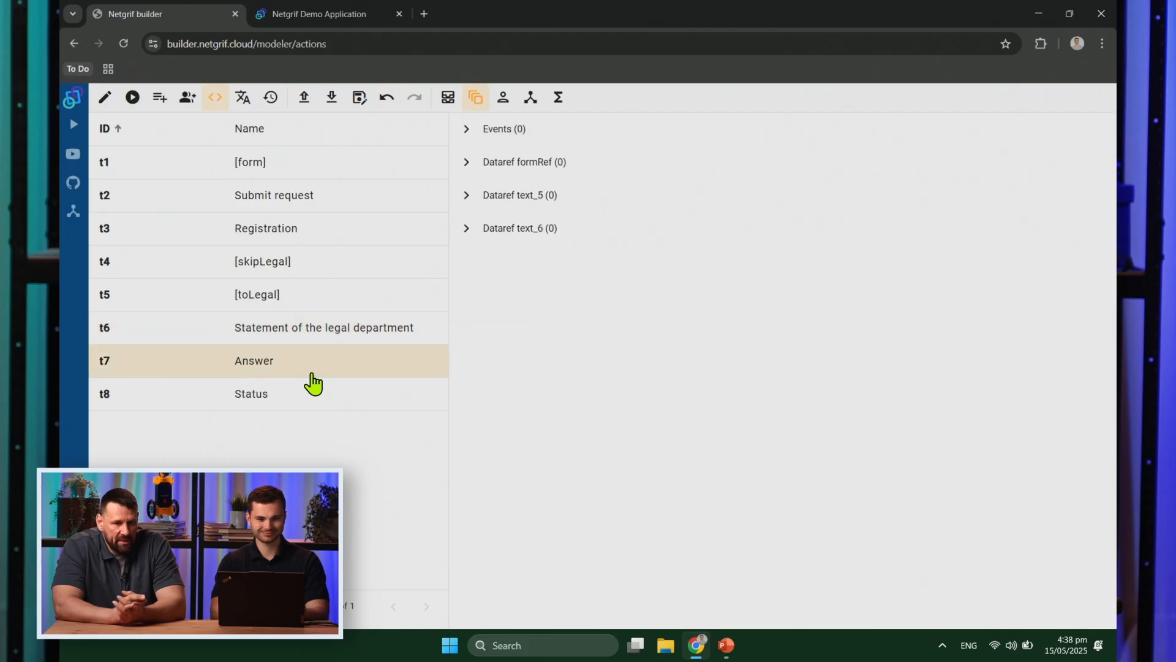
Step: Add a Finish pre action to Answer setting text_7 to "Below you will find your answer."
click(469, 136)
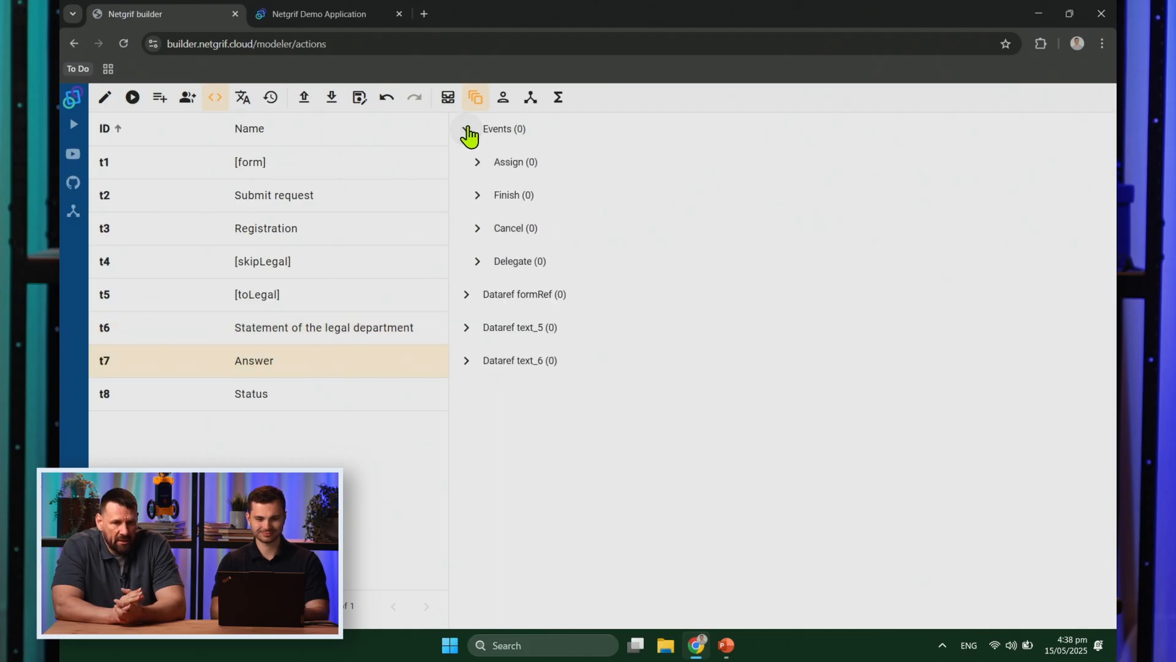
click(480, 199)
click(550, 229)
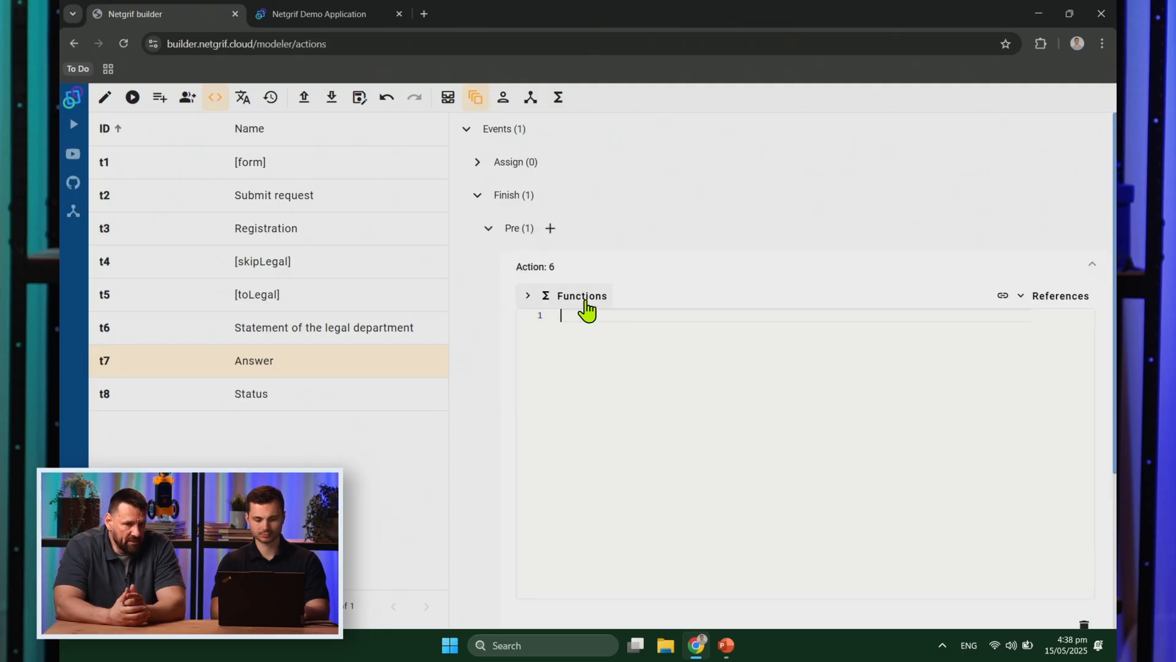
text(text_7: f.text_7; change text_7 value { "Request is waiting for final answer." })
drag(684, 329, 868, 327)
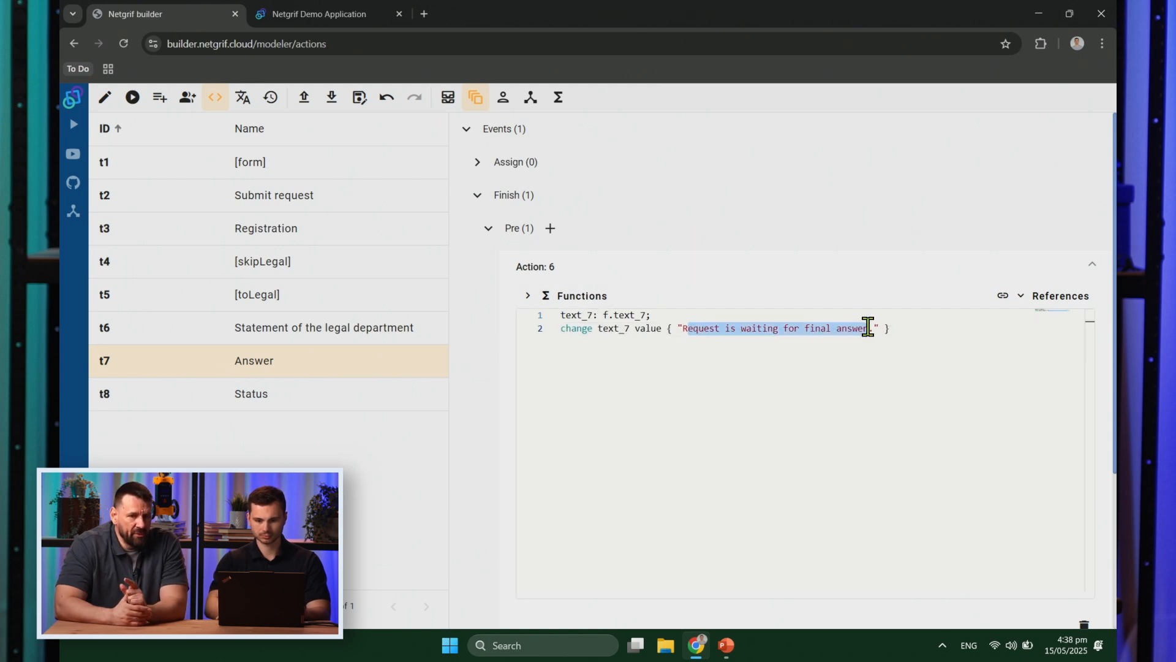
key(BackSpace)
text(Below yo)
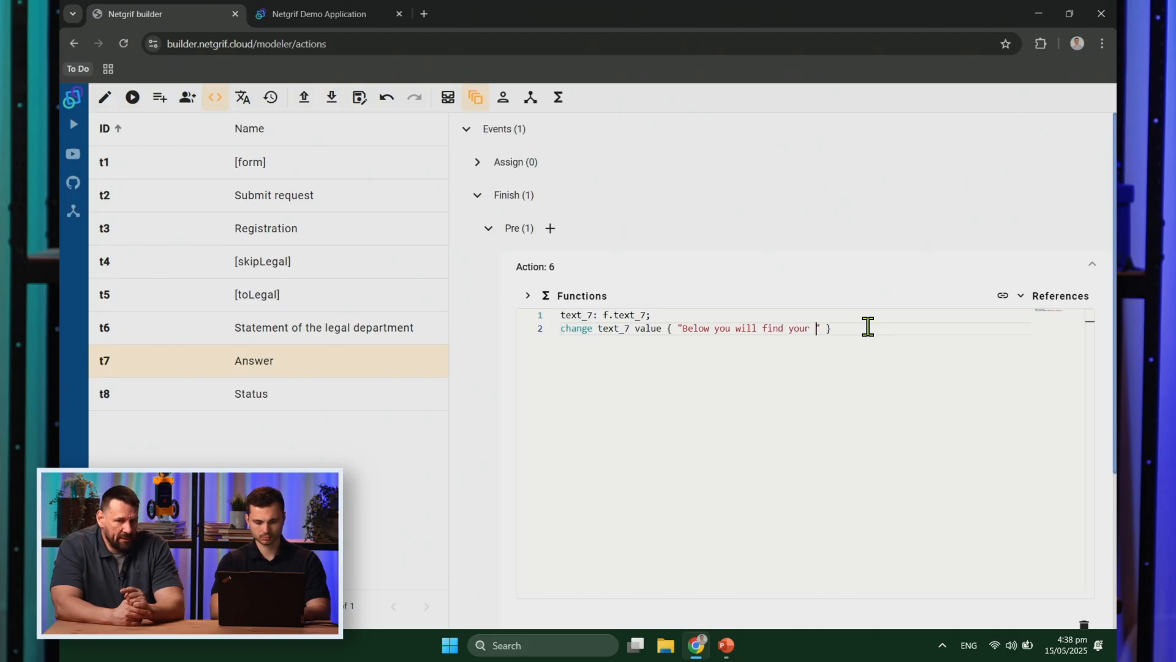
text(er.)
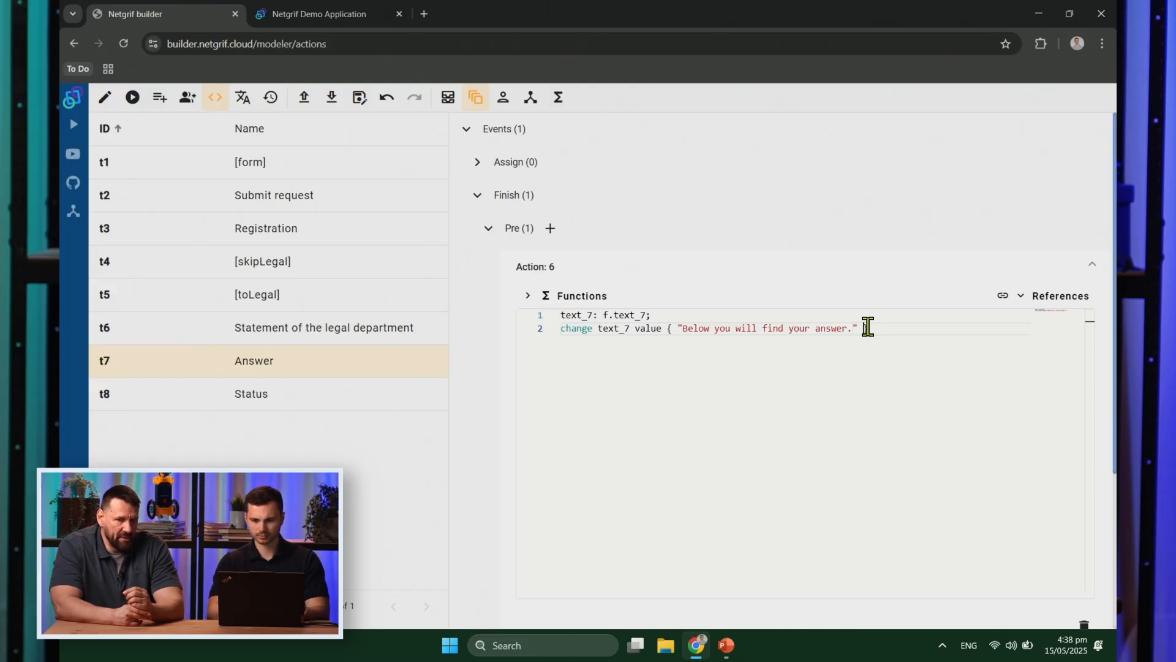
key(Return)
Step: Add a change-behaviour line making the Answer field text_6 visible on the Status task (t8) when true
click(602, 301)
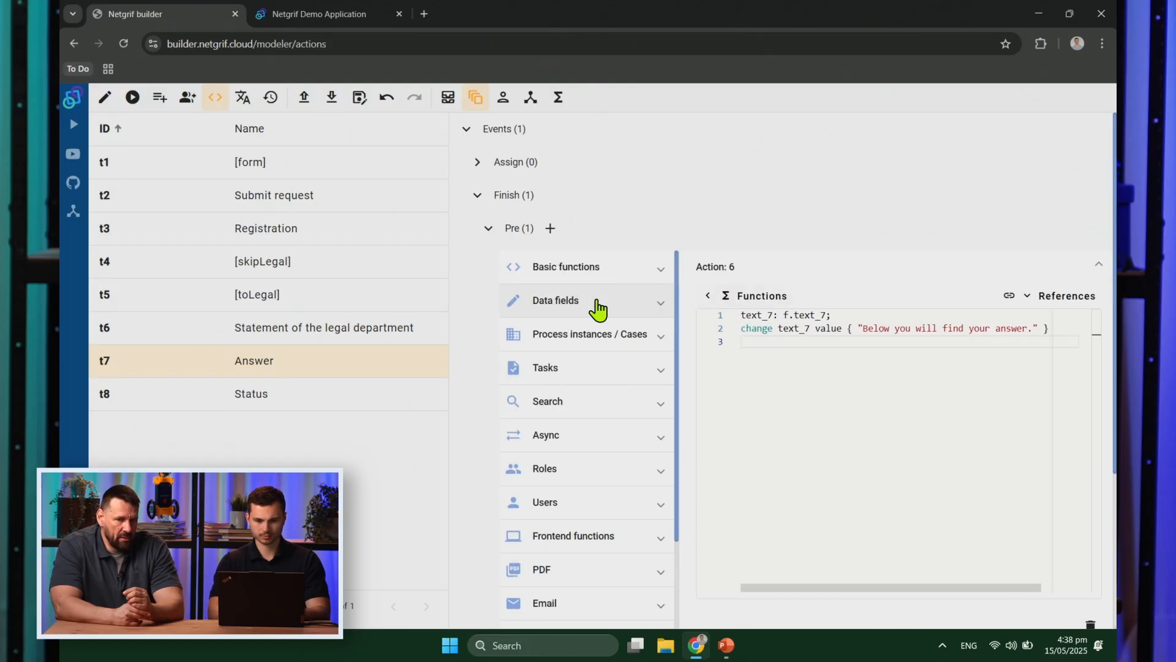
click(597, 301)
click(587, 472)
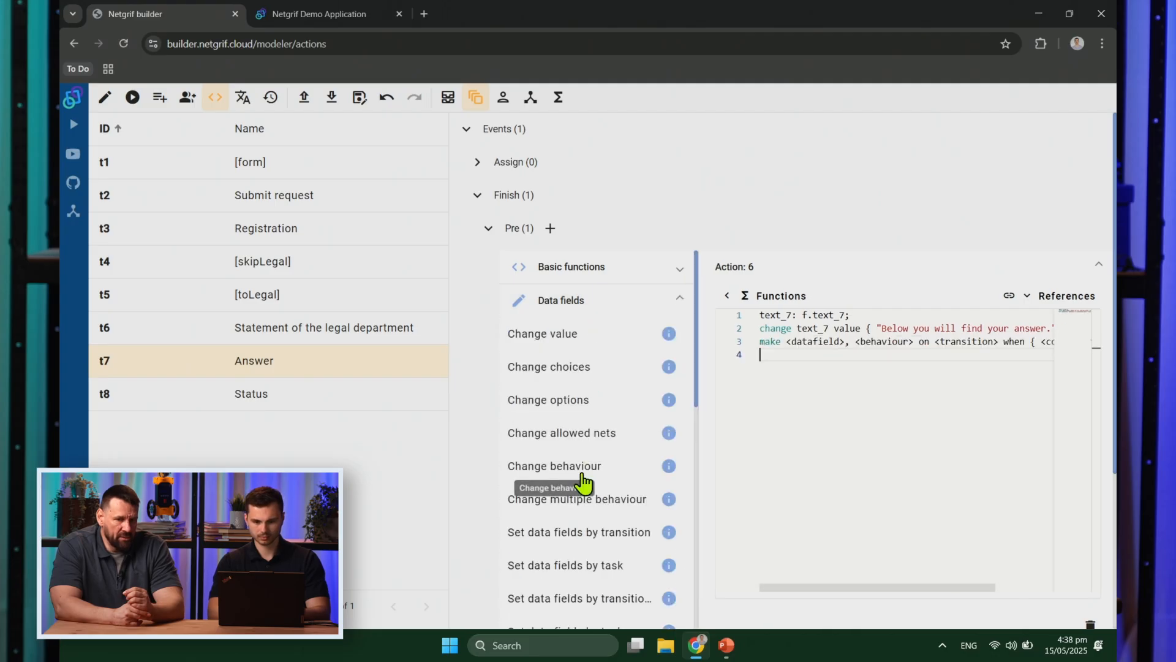
click(761, 299)
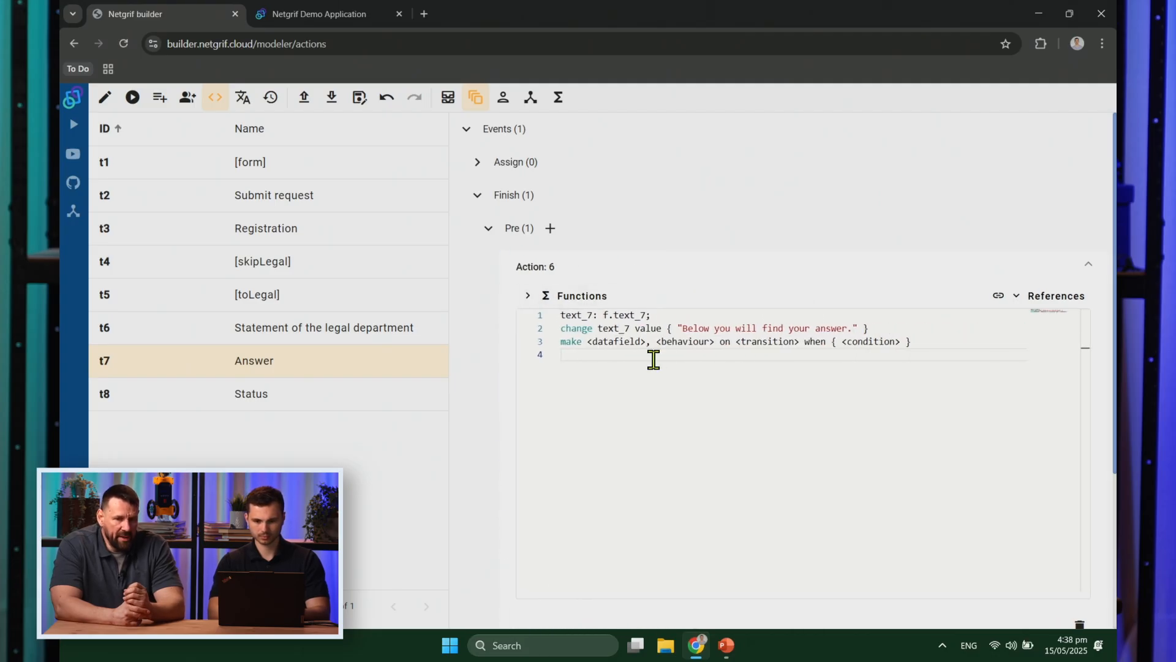
click(627, 342)
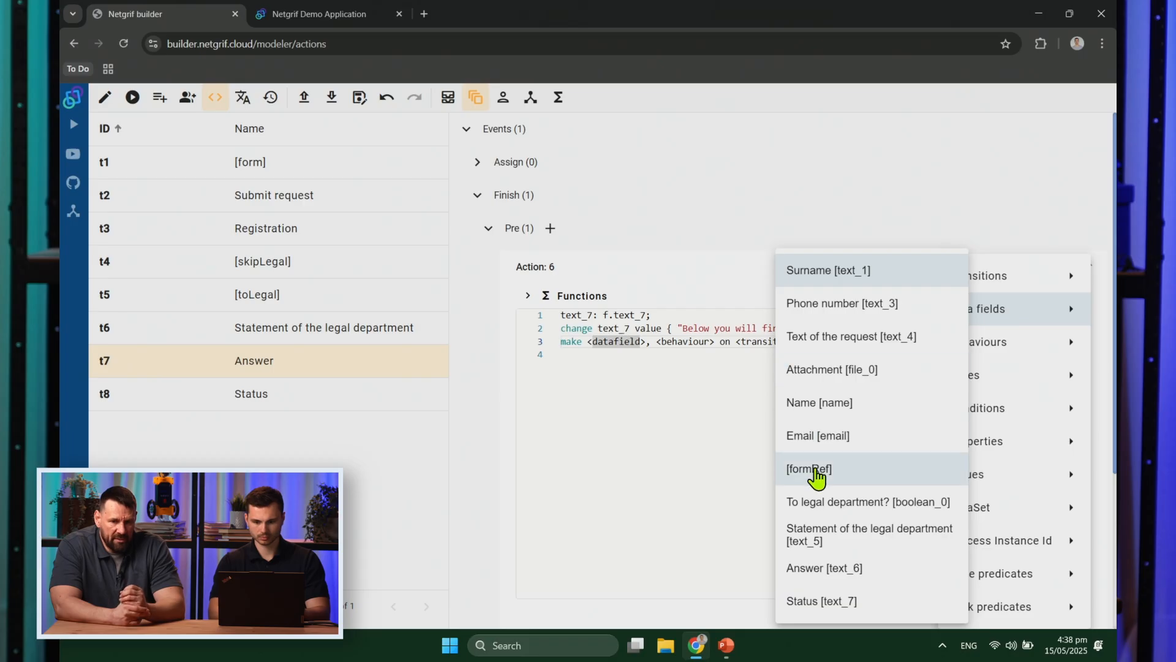
click(827, 567)
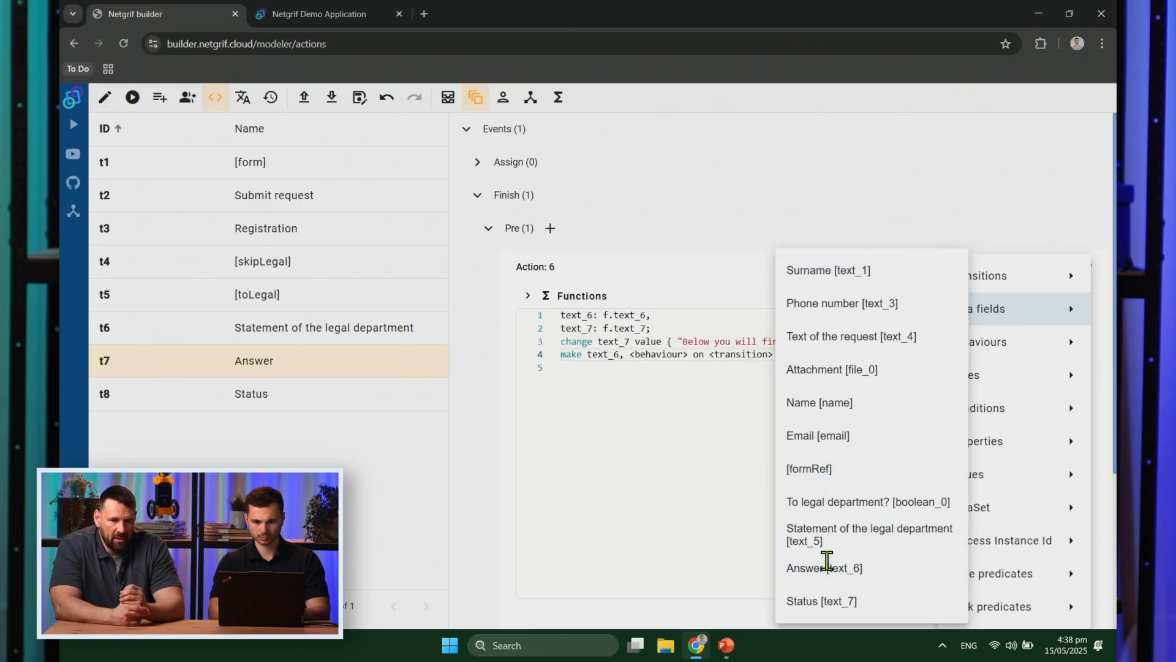
click(660, 359)
click(927, 328)
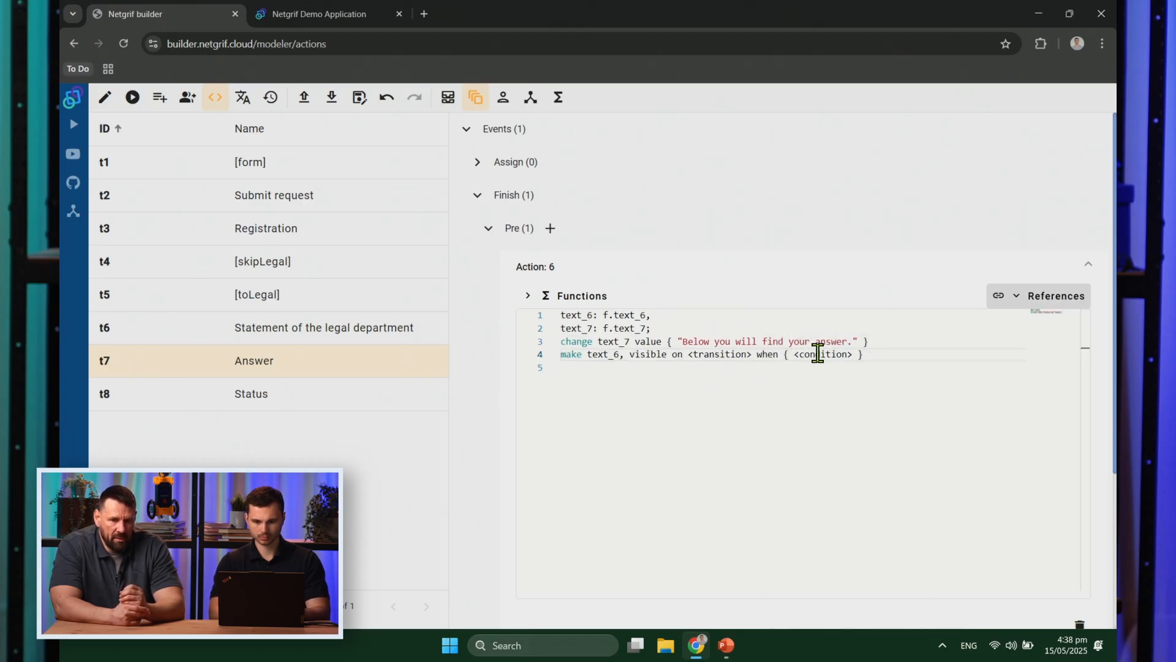
click(723, 354)
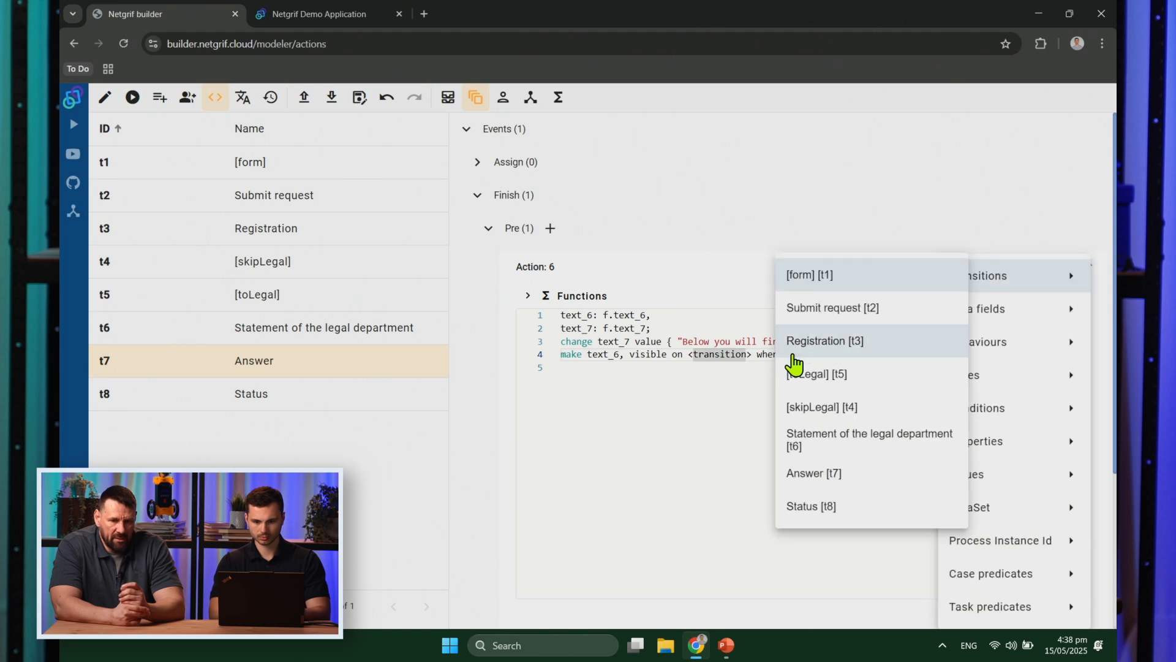
click(815, 510)
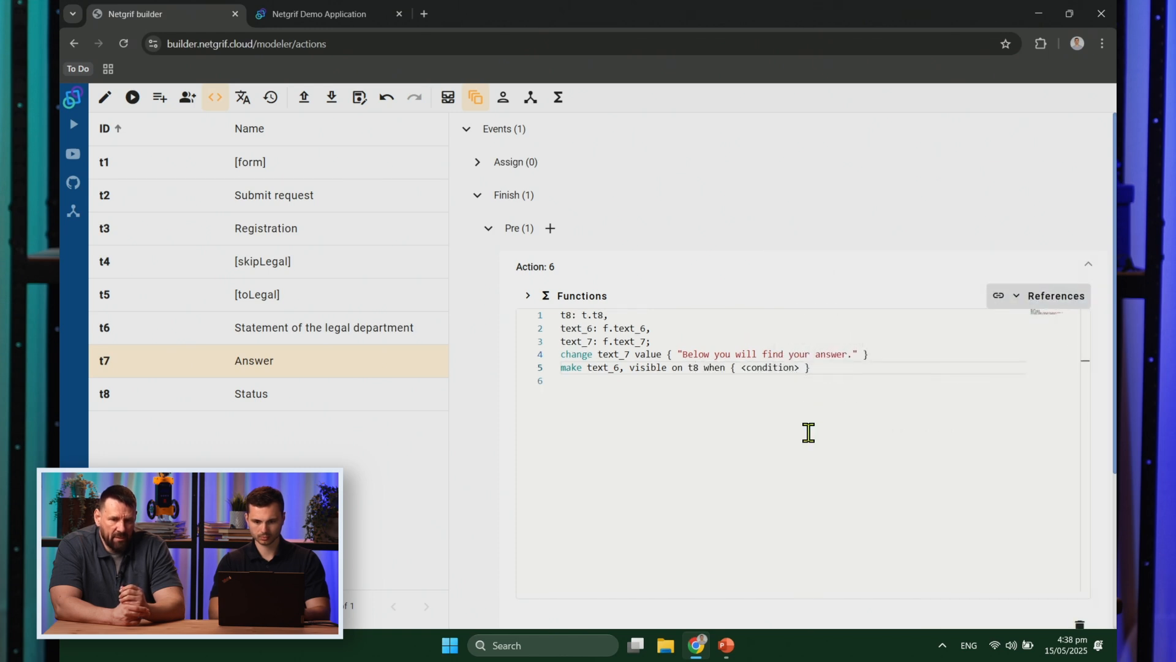
click(770, 367)
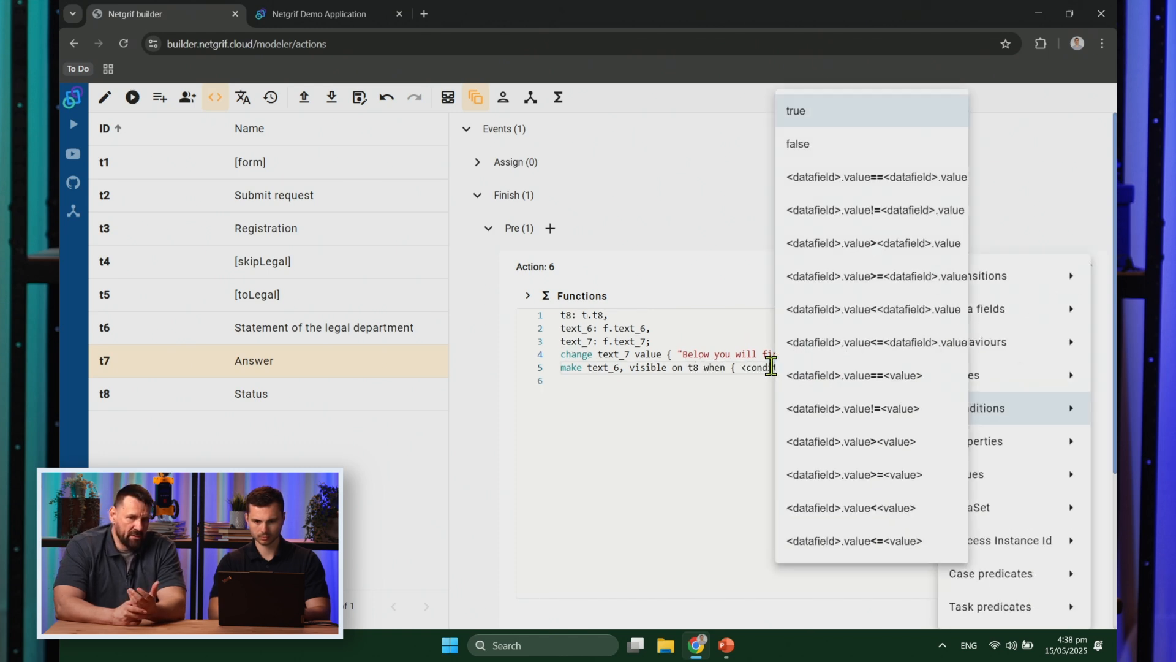
click(844, 121)
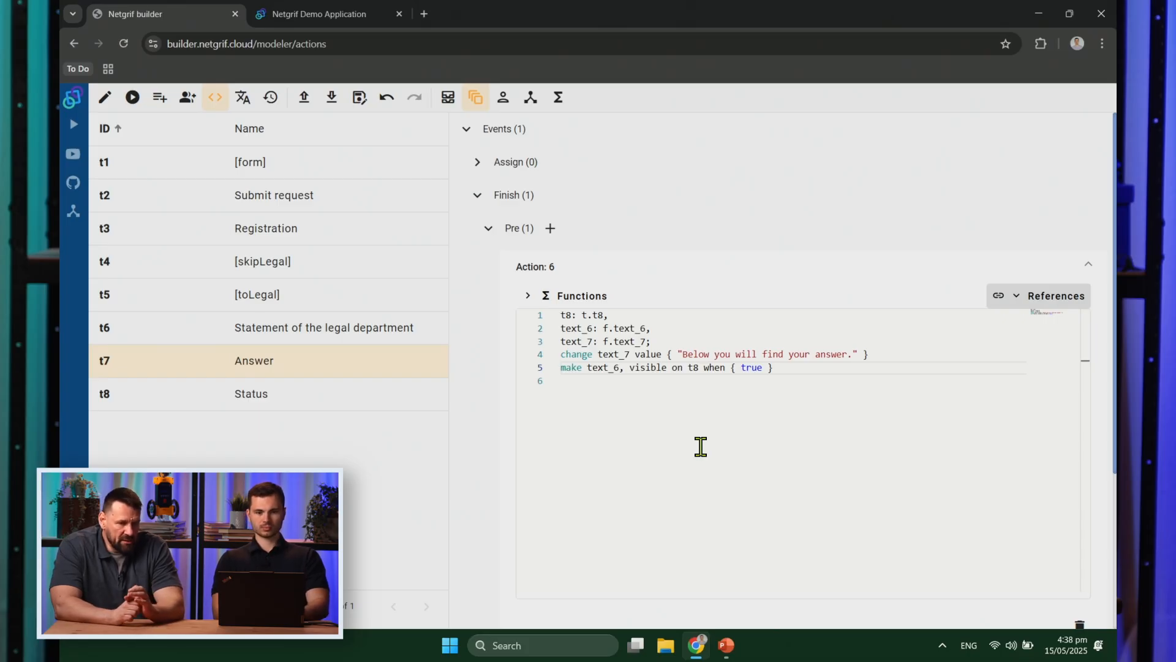
click(102, 99)
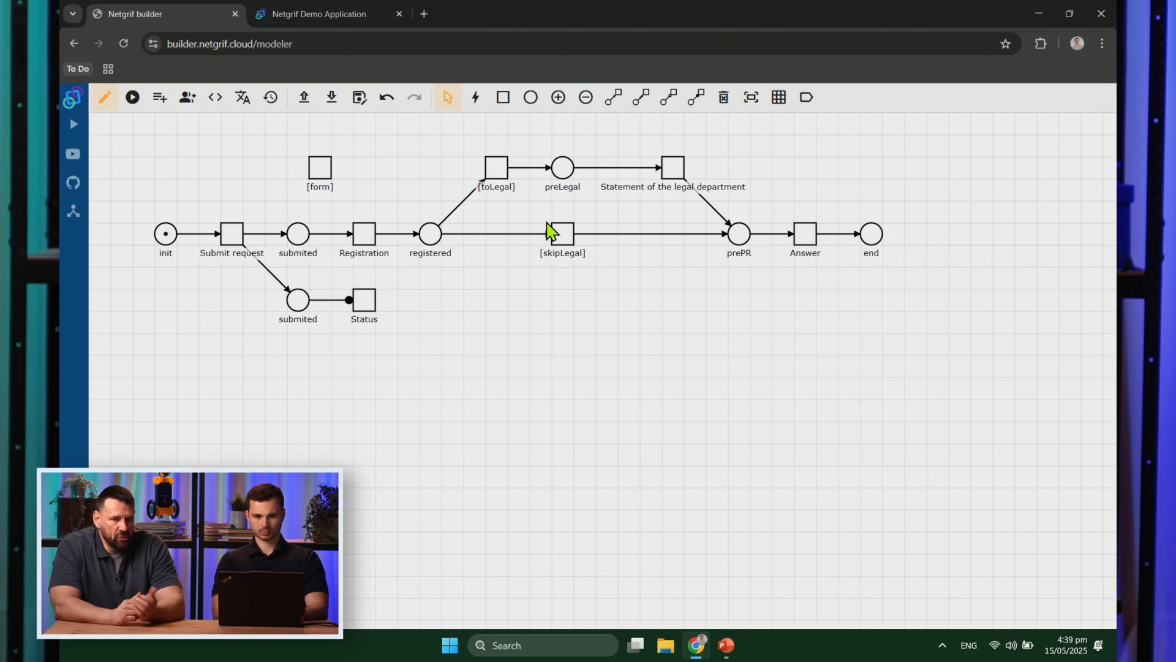
Step: Add a new Post action under the Registration task's Finish event
right_click(354, 228)
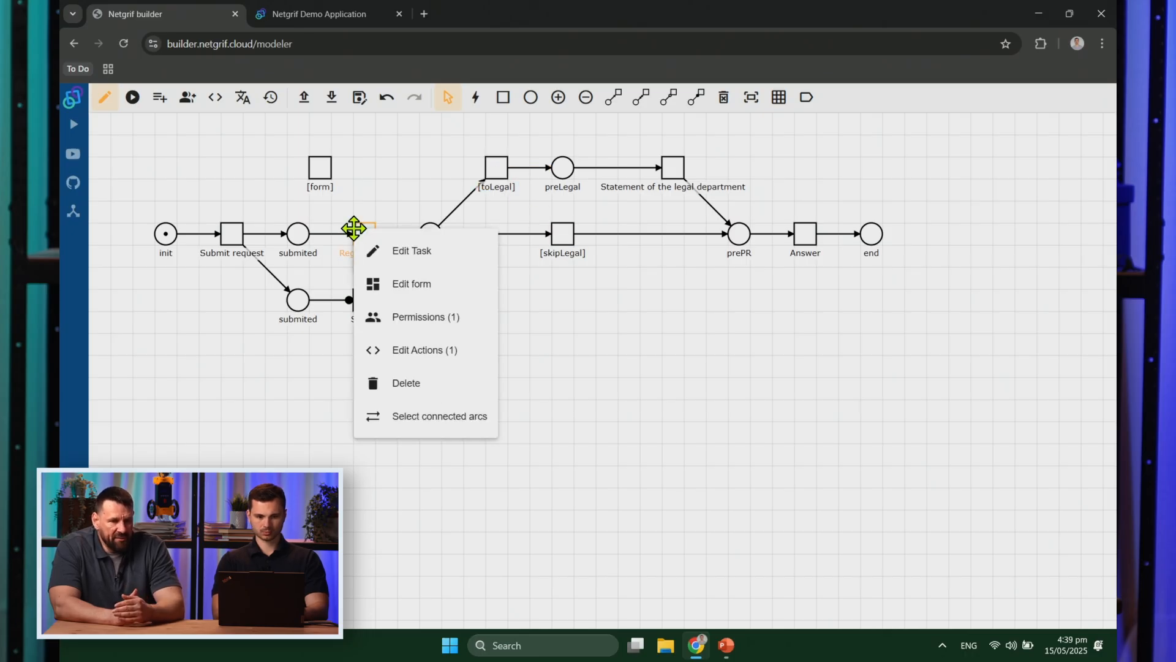
click(427, 351)
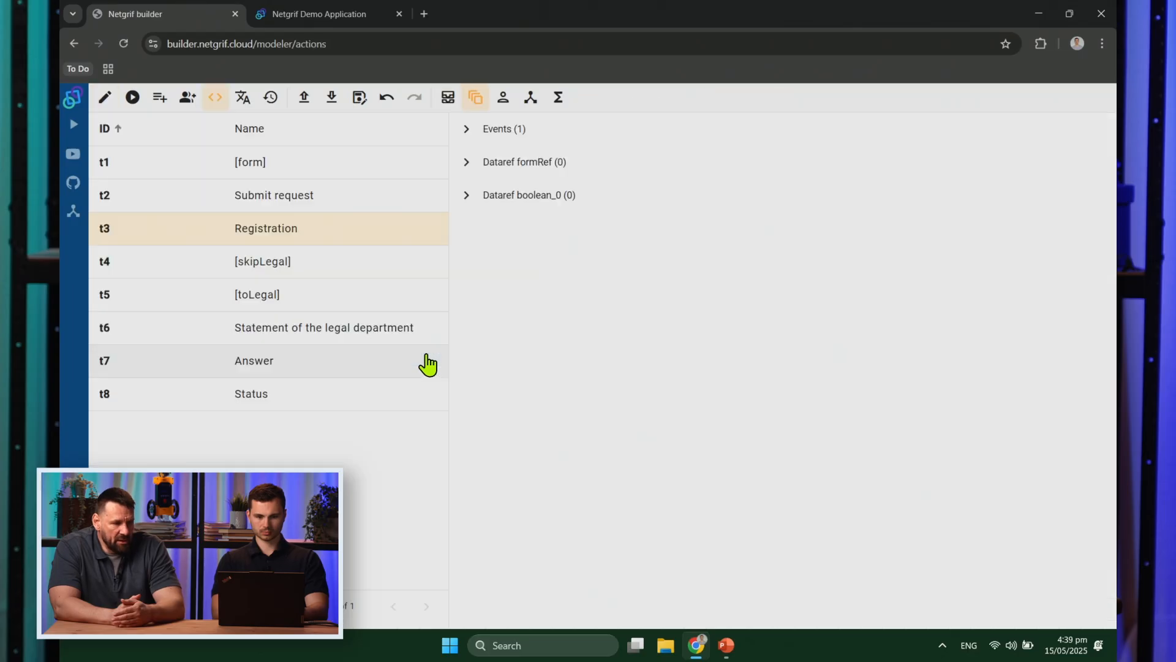
click(466, 129)
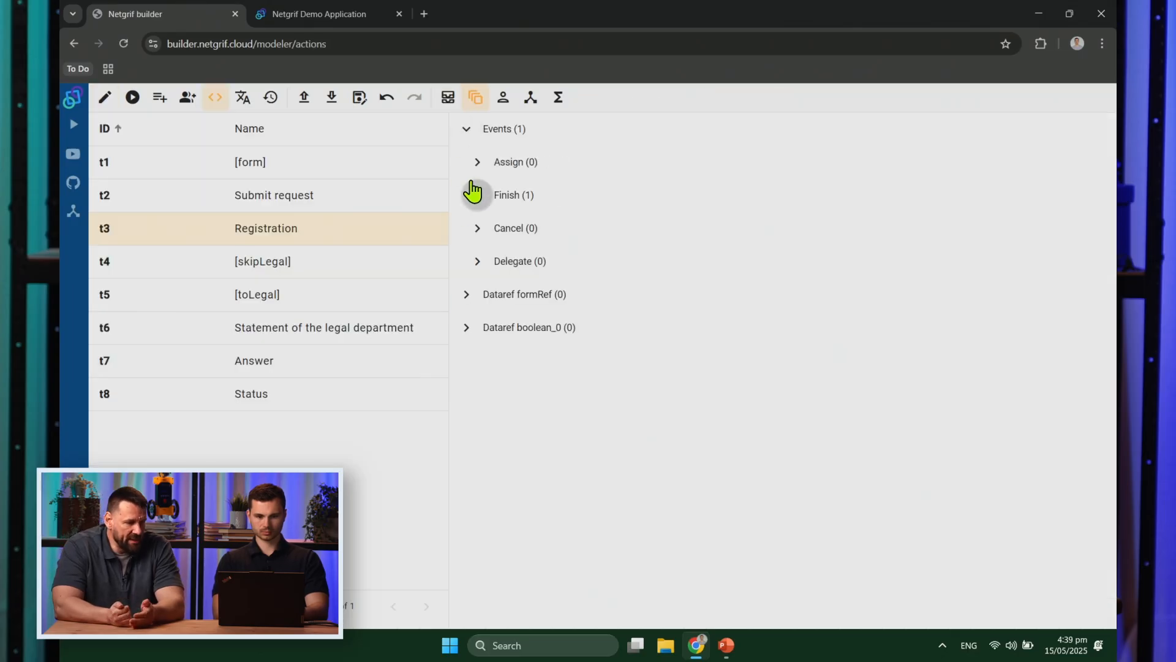
click(477, 194)
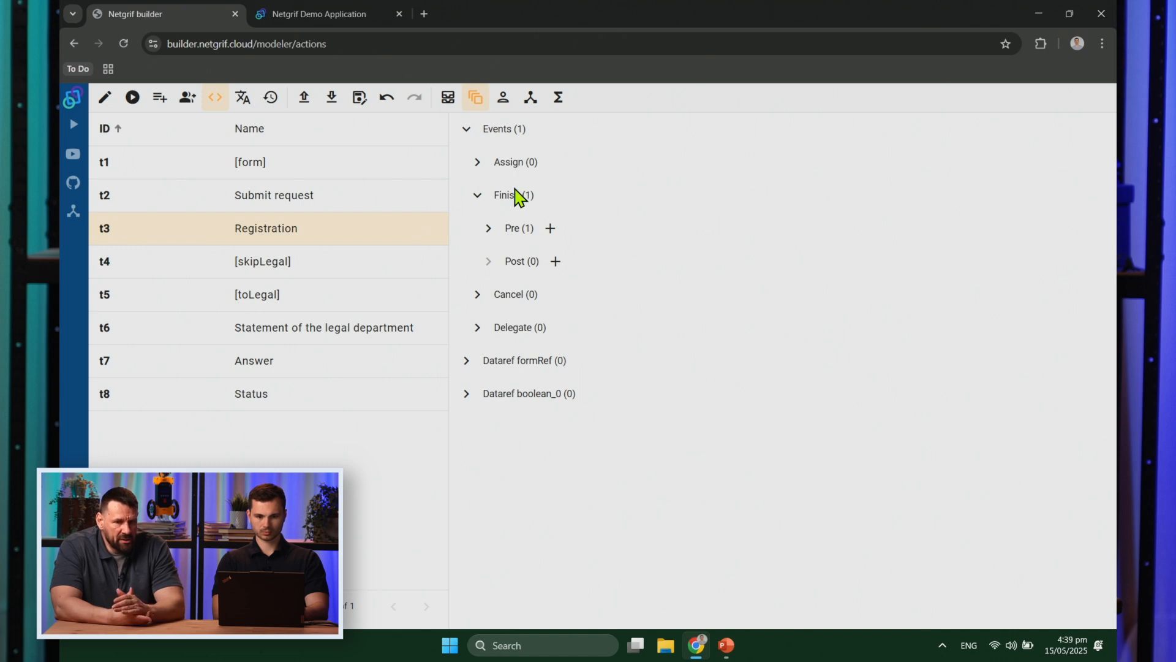
click(555, 261)
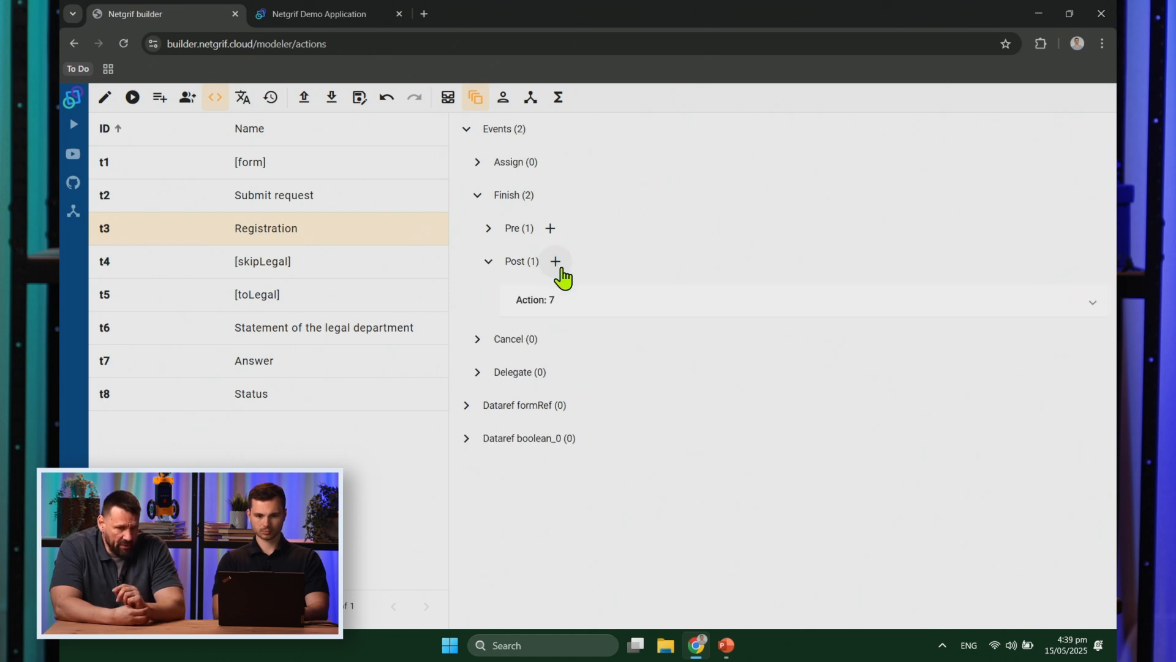
click(592, 342)
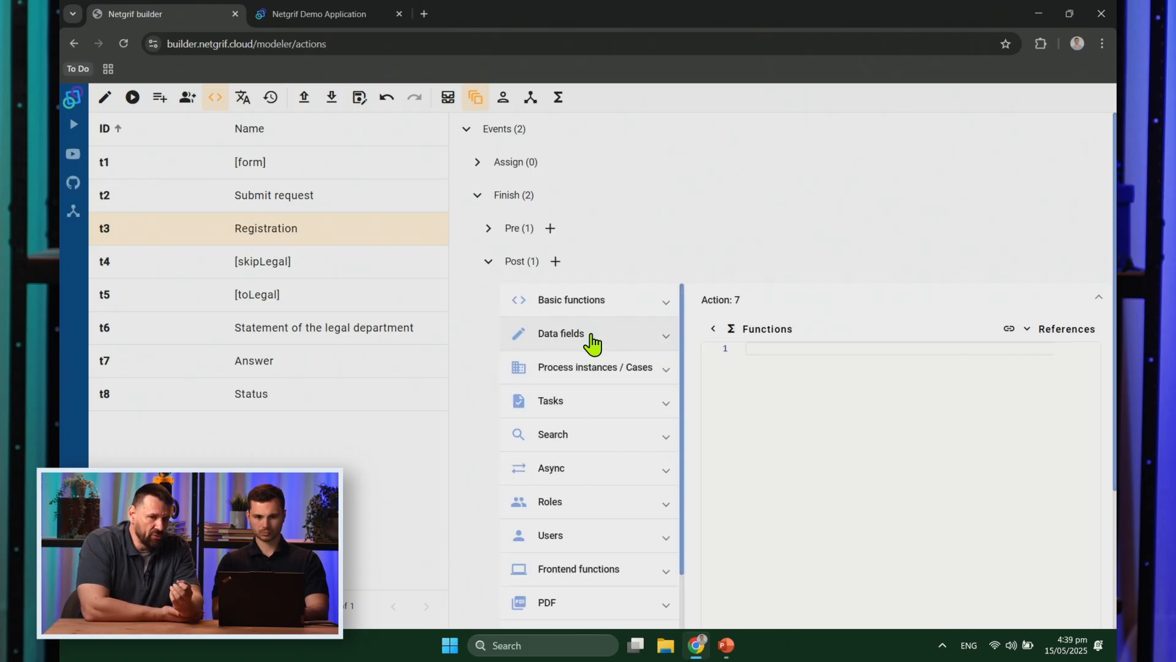
Step: Simulate the net through Submit request, Registration and the [toLegal] route
click(111, 109)
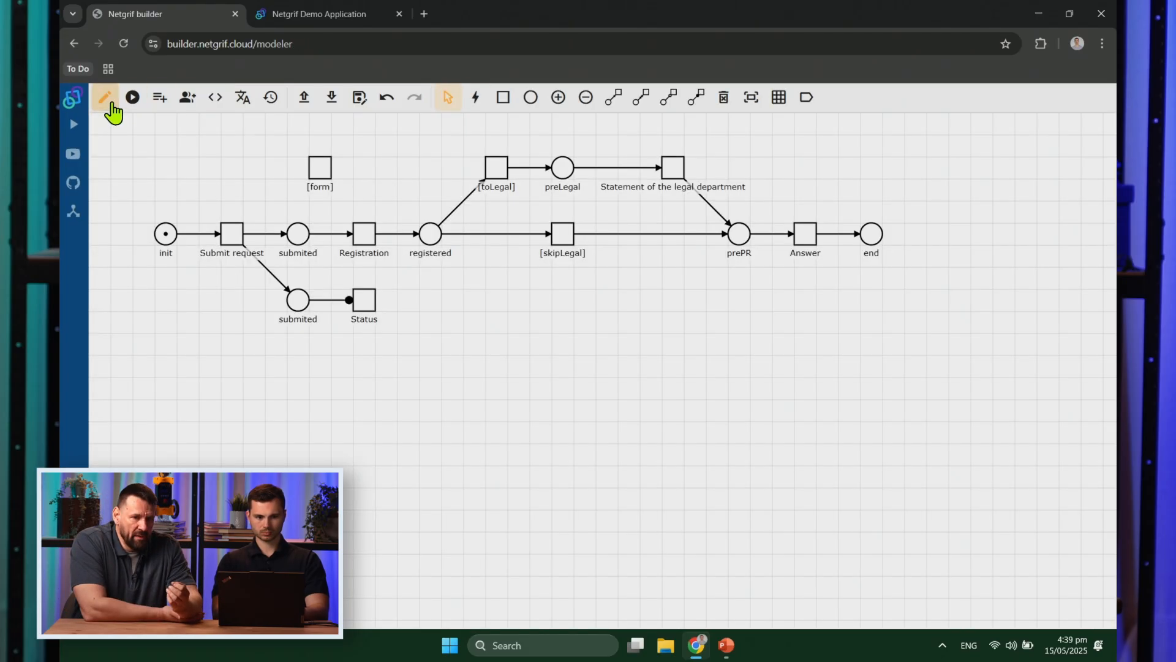
click(133, 96)
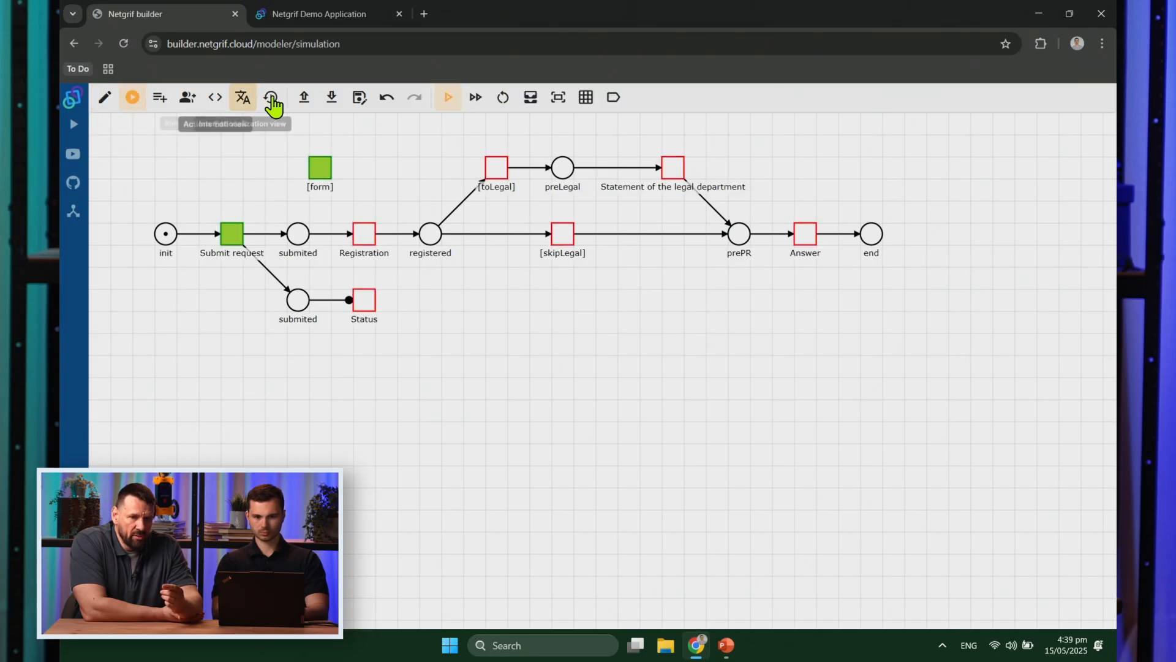
click(242, 237)
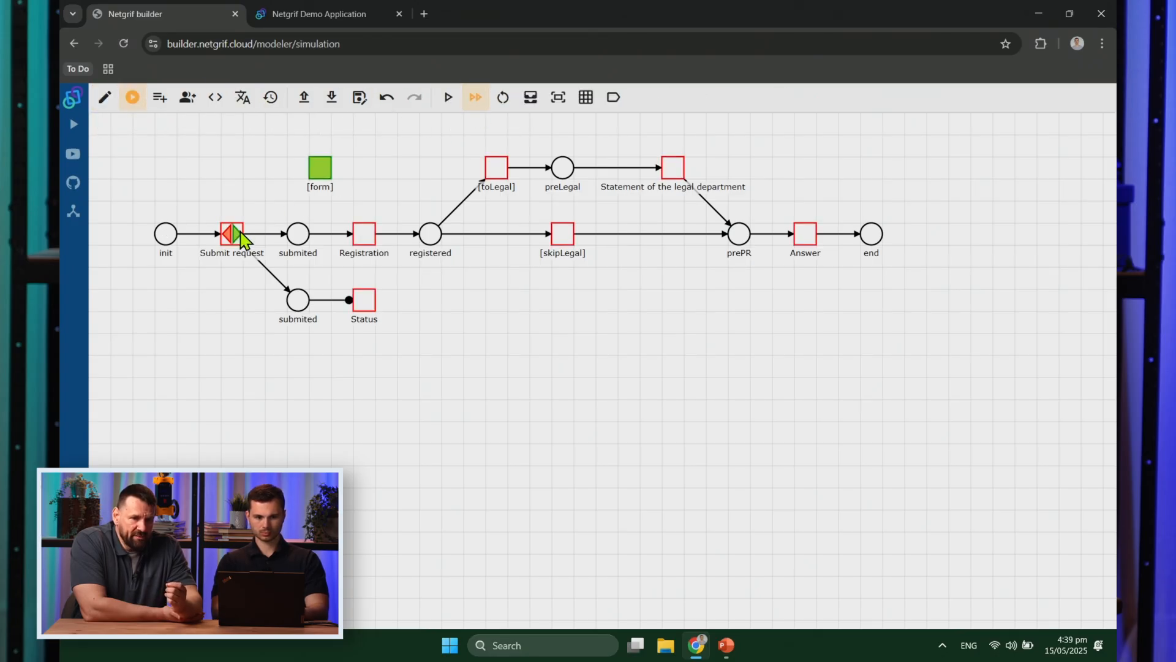
click(365, 239)
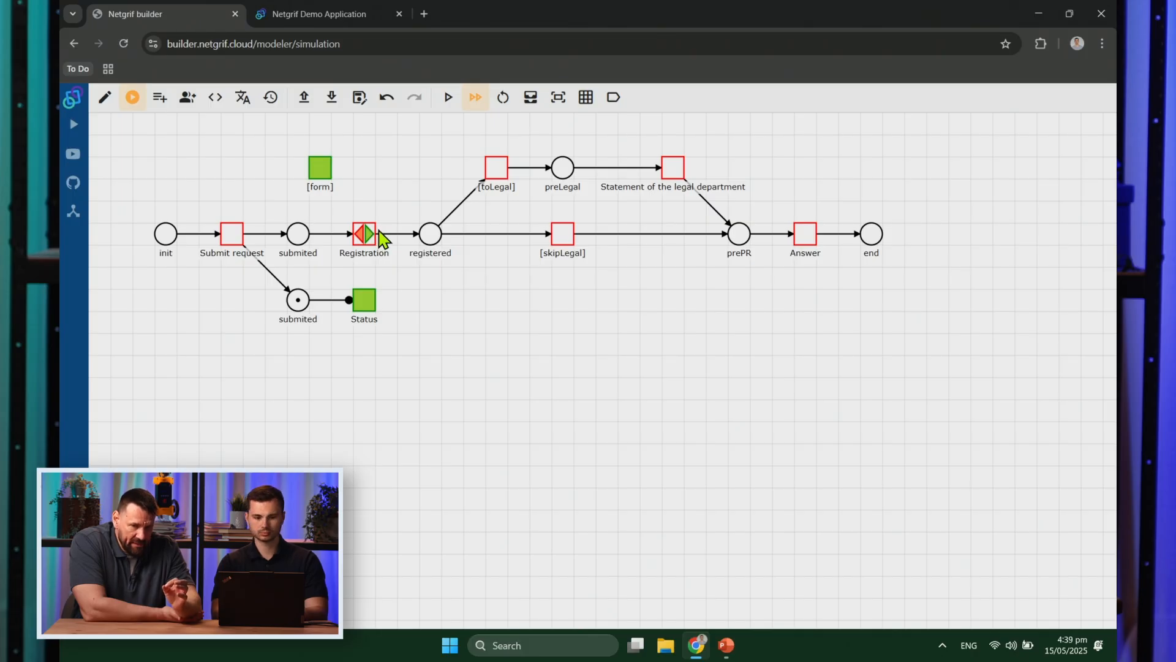
click(372, 235)
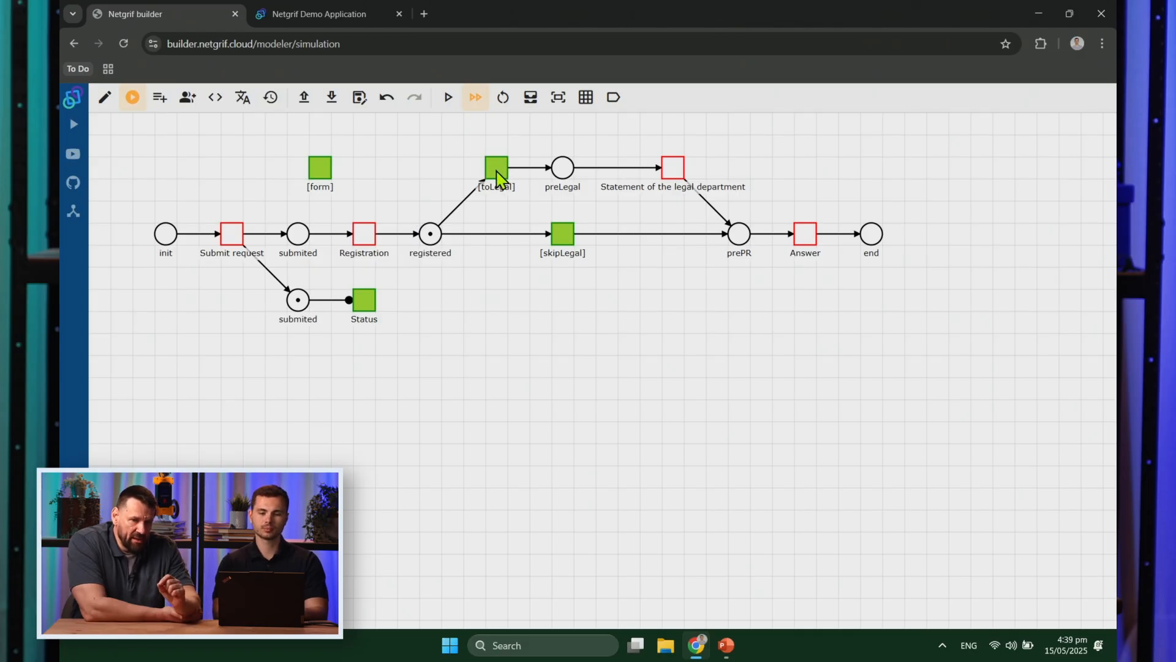
click(501, 176)
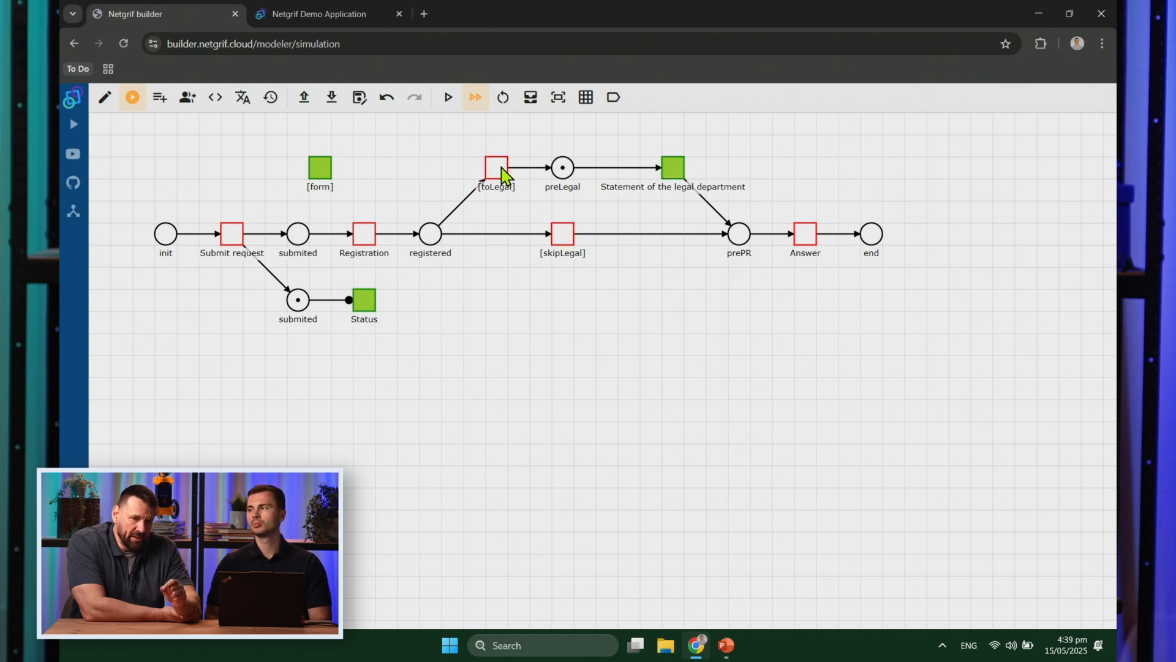
Step: Reset the simulation and run it again through Registration via the [skipLegal] route
click(503, 96)
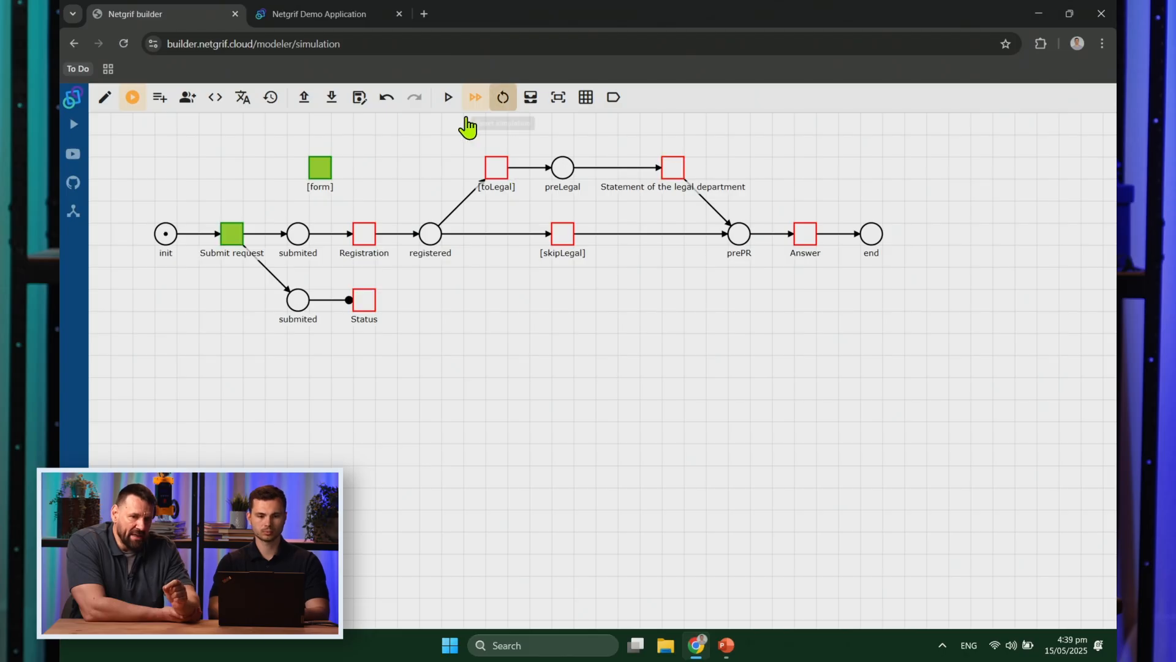
click(239, 235)
click(366, 236)
click(569, 239)
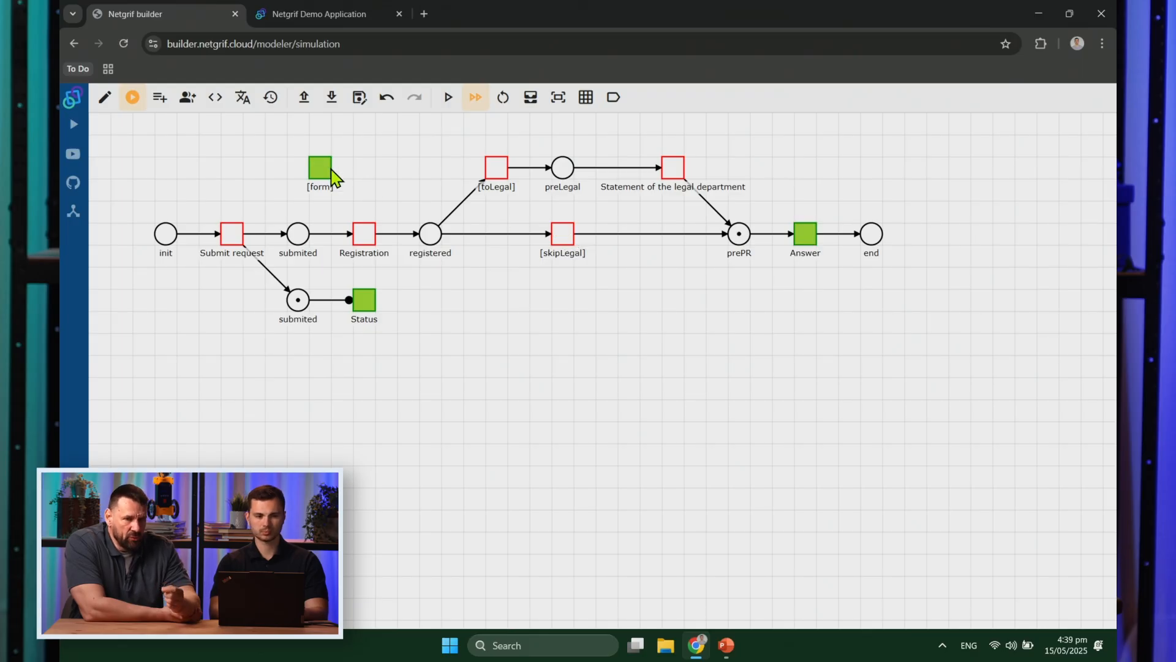
click(105, 98)
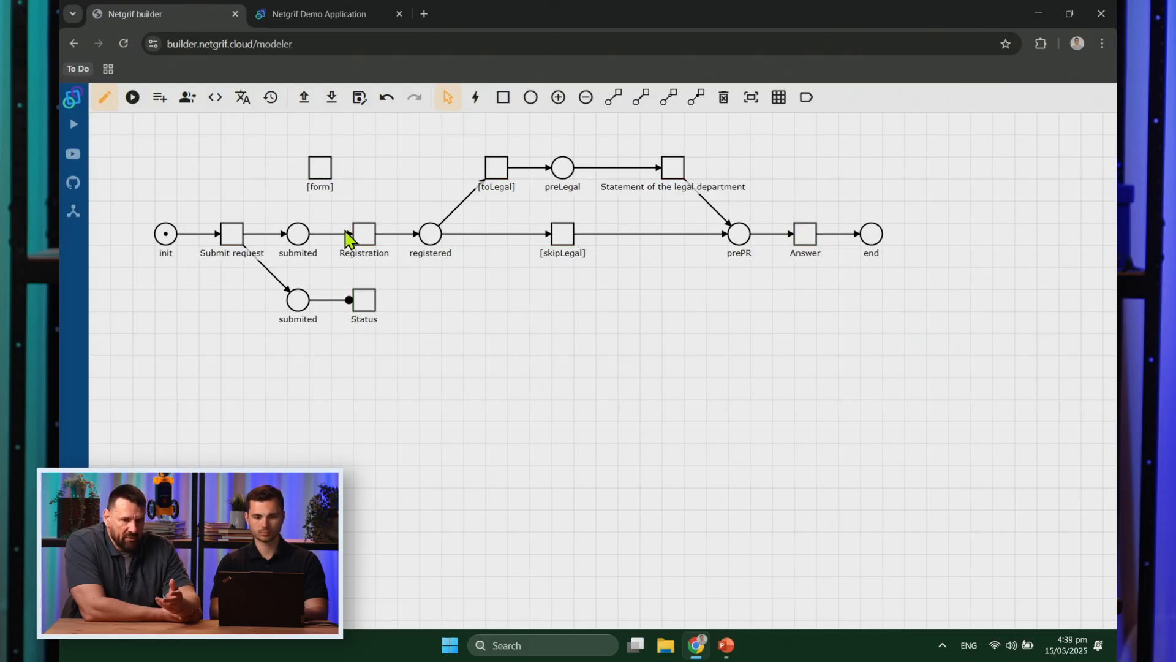
Step: Insert an if/else block into Registration's post-finish Action 7
right_click(369, 236)
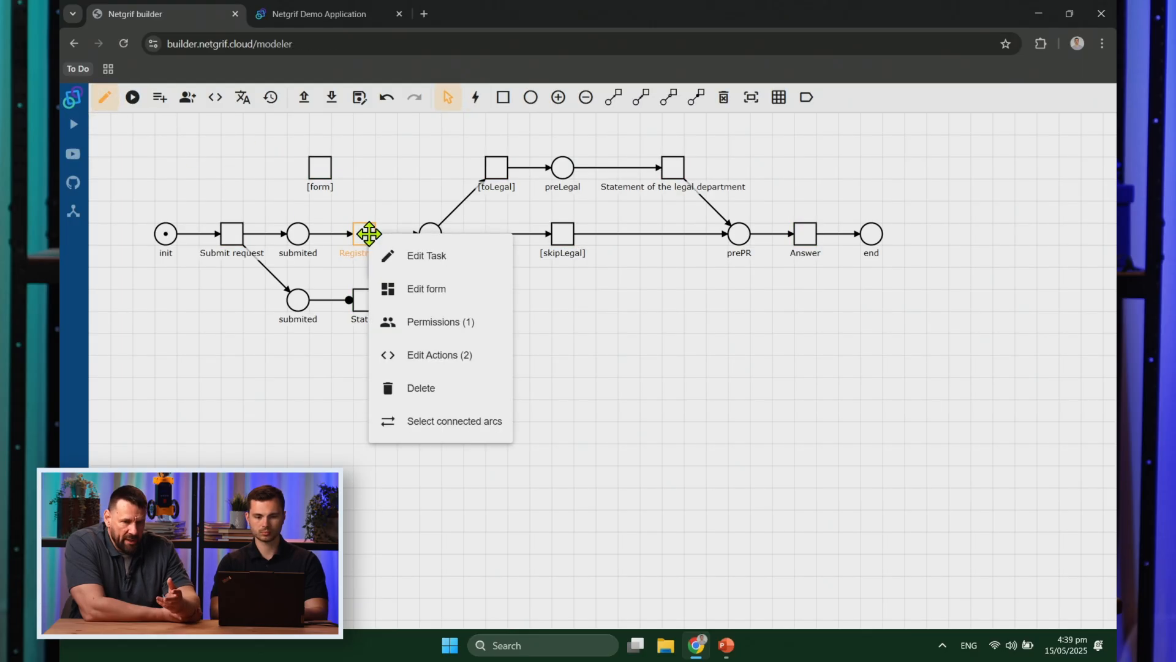
click(434, 352)
click(467, 130)
click(478, 196)
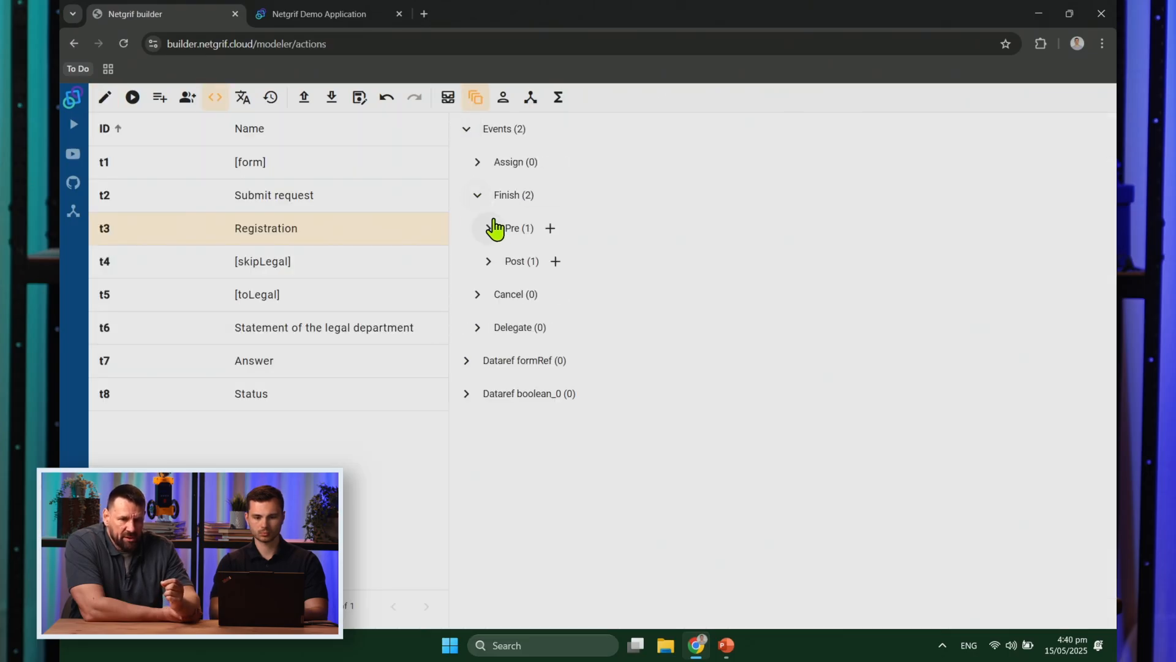
click(488, 261)
click(545, 302)
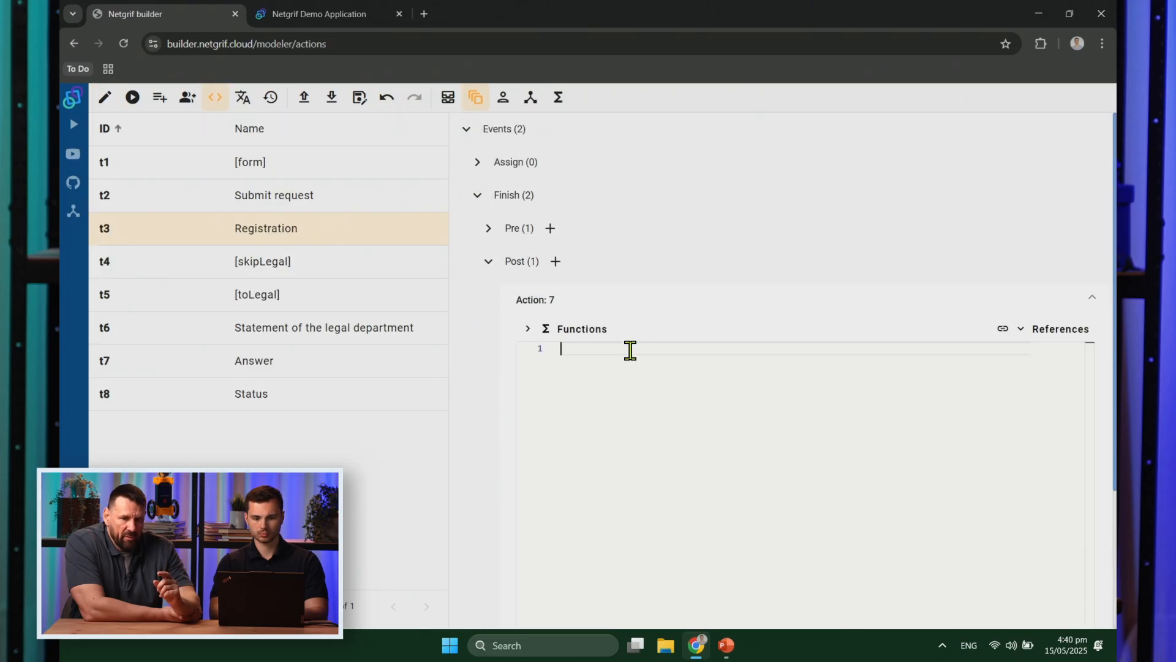
click(597, 331)
click(572, 301)
click(574, 334)
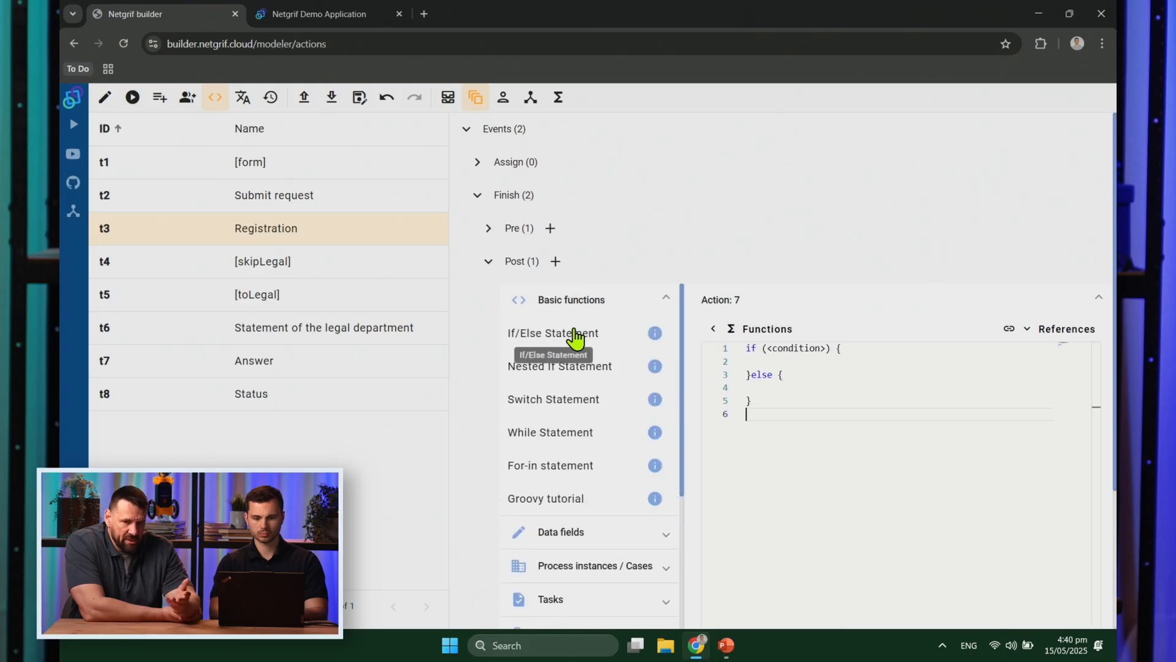
click(713, 329)
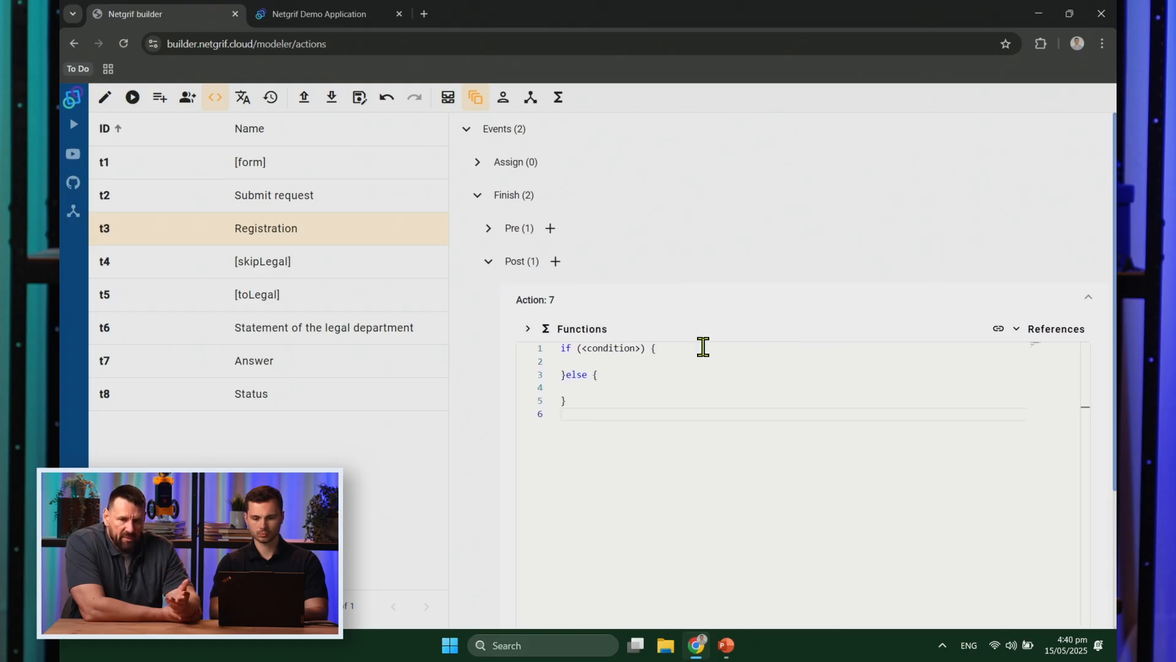
Step: Set the if condition to boolean_0.value == true (To legal department? field)
double_click(628, 348)
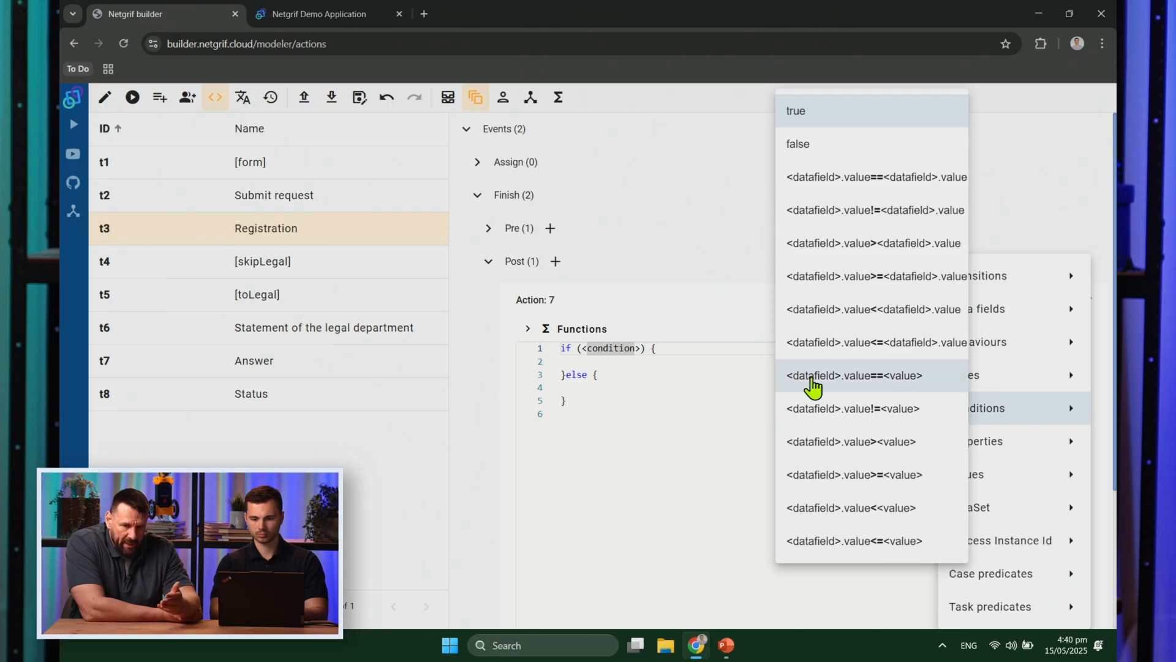
click(813, 383)
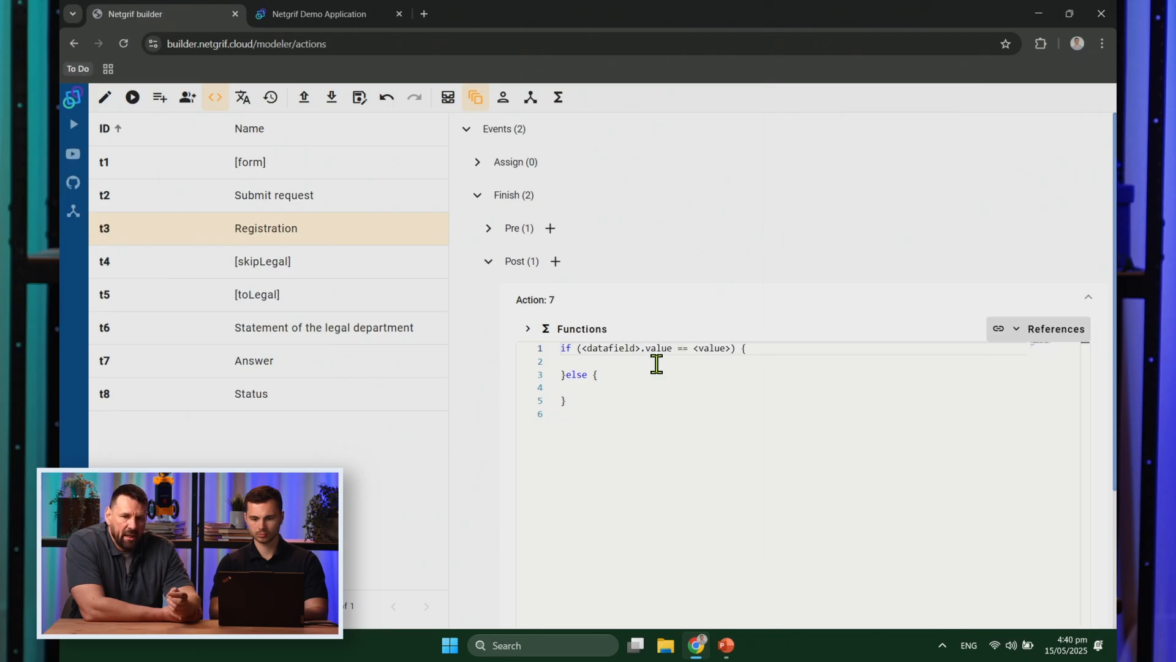
double_click(622, 349)
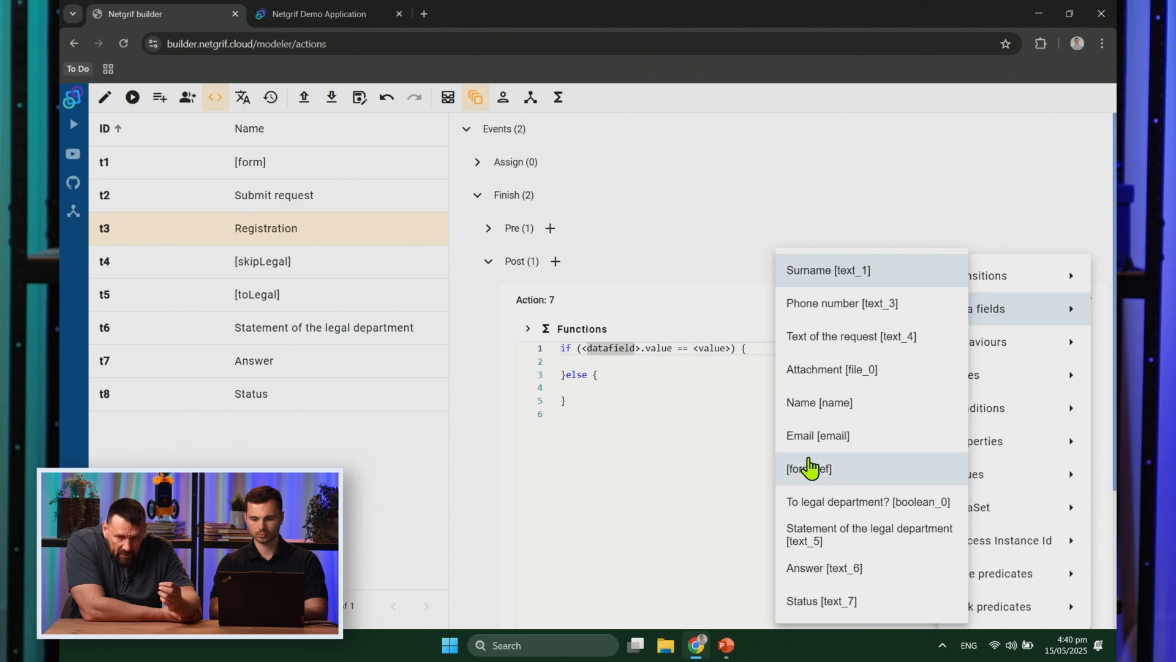
click(842, 508)
double_click(701, 361)
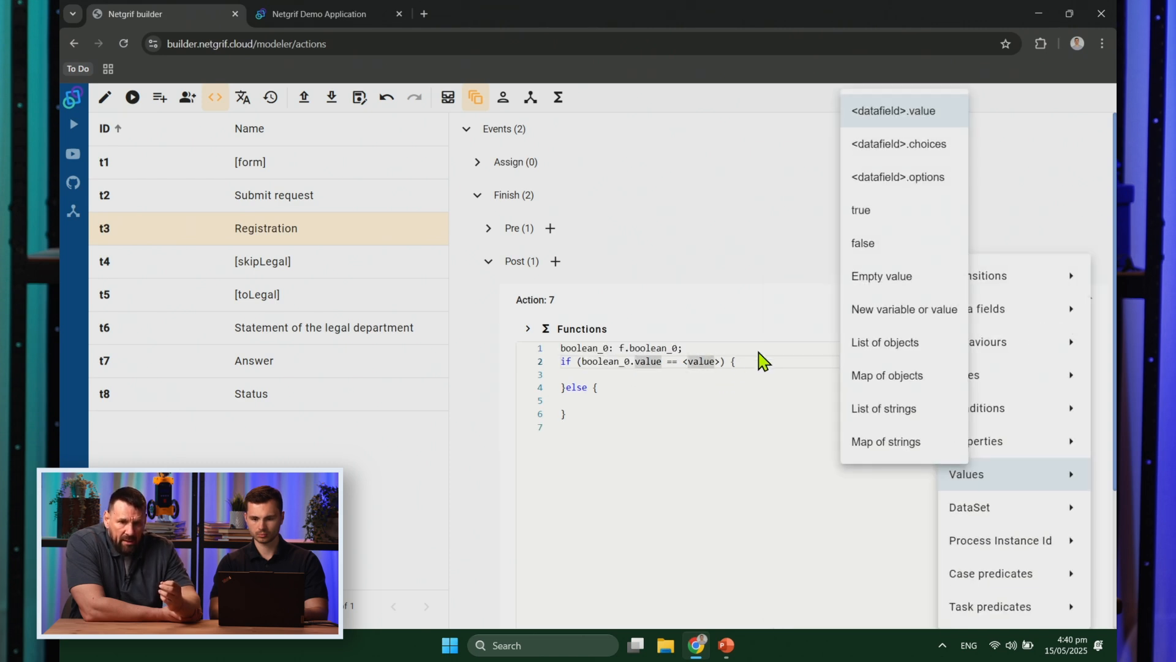
click(901, 226)
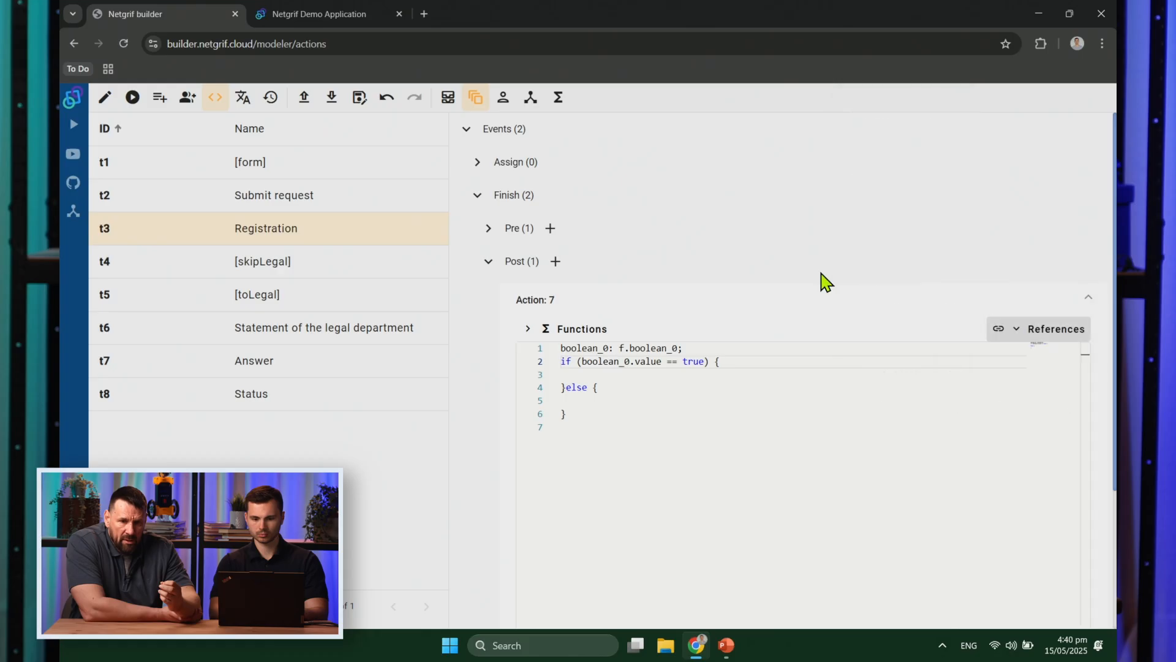
click(631, 379)
click(595, 331)
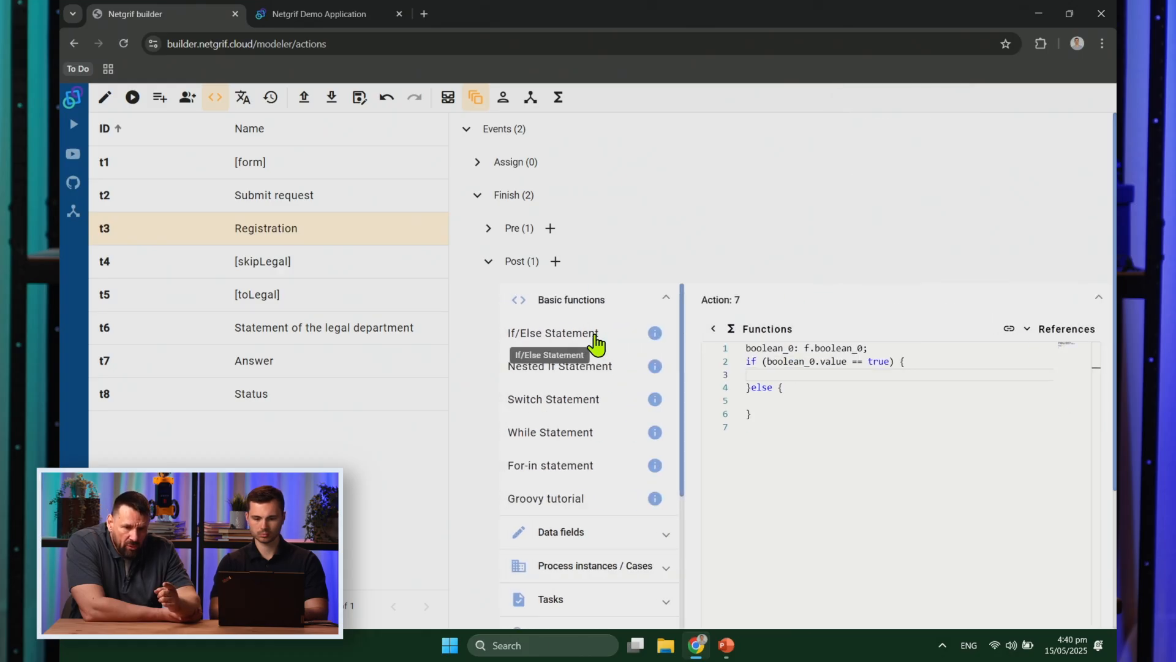
click(606, 300)
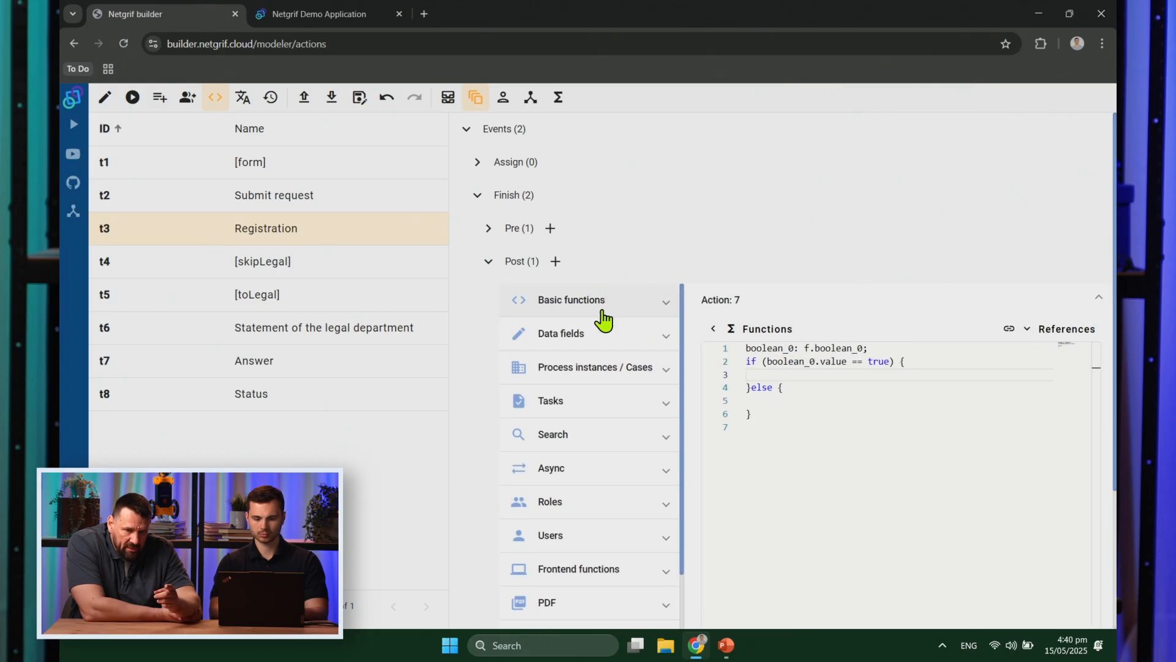
Step: In the if branch, asynchronously assign and finish the toLegal transition t5
click(597, 475)
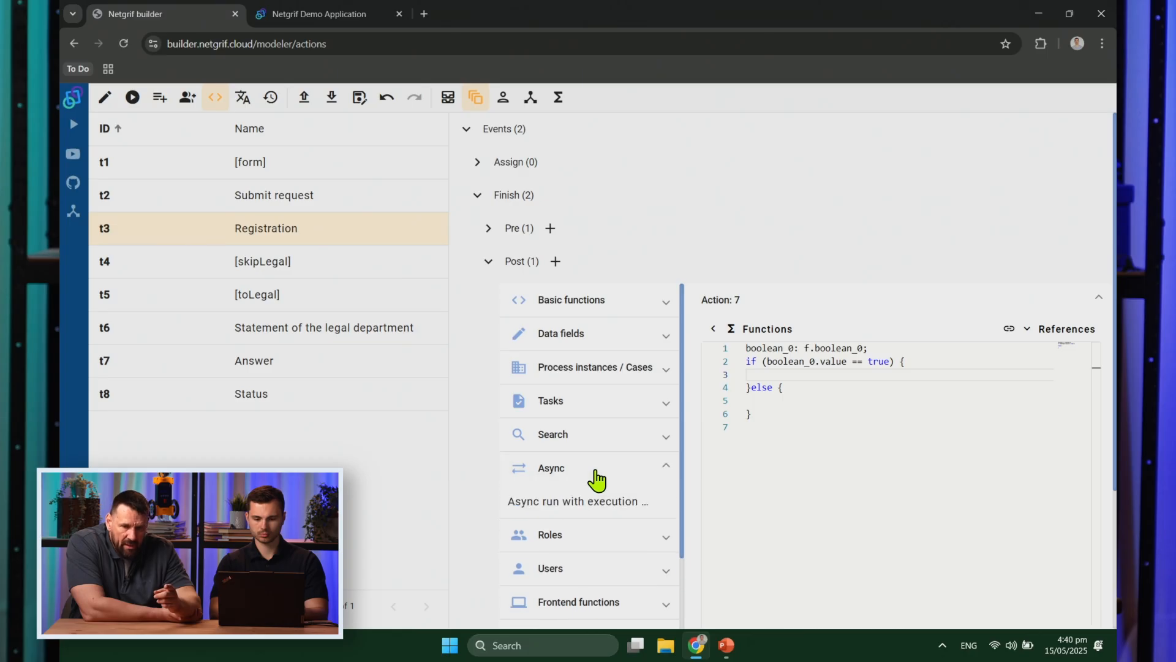
click(592, 516)
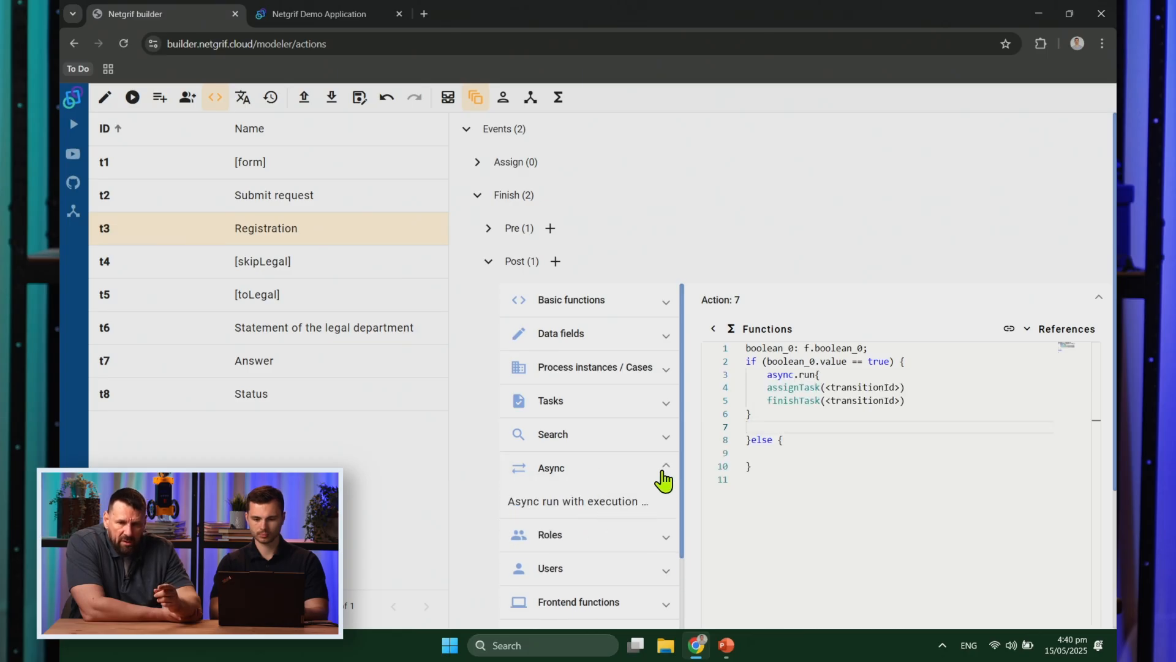
right_click(840, 385)
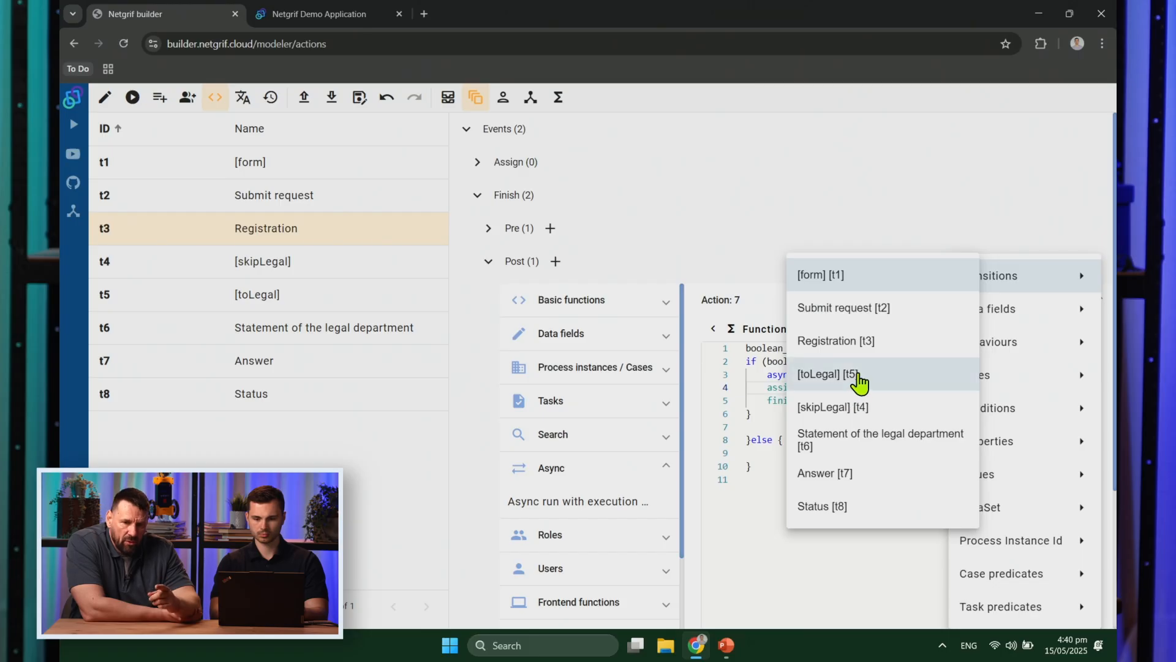
click(858, 375)
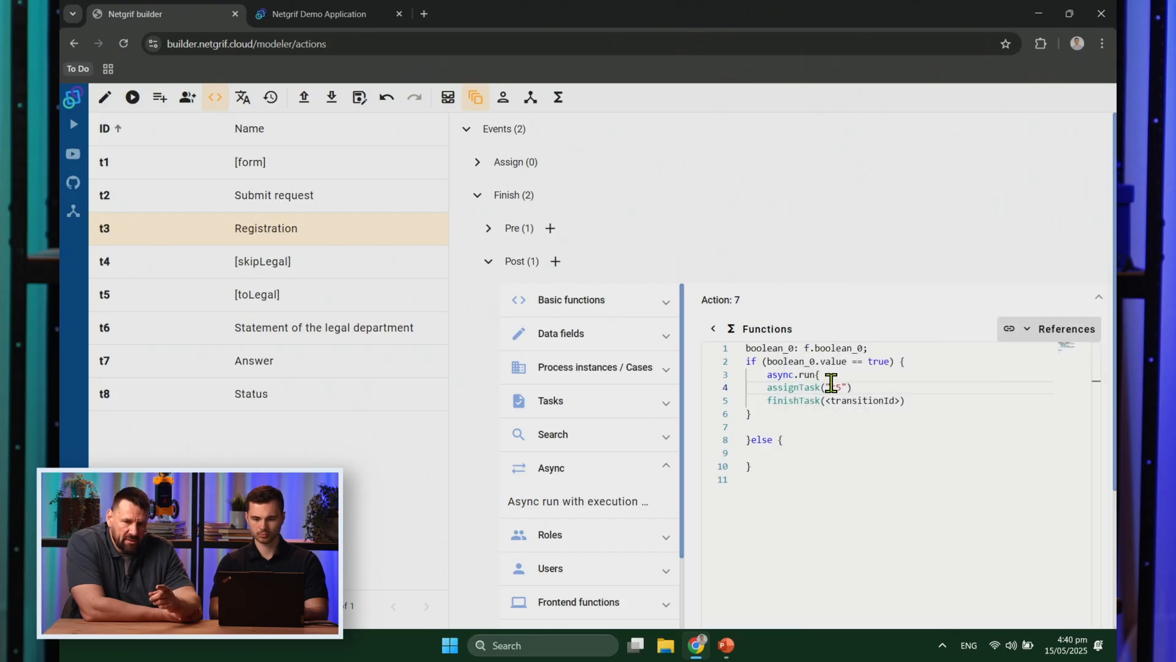
right_click(865, 402)
click(837, 375)
Step: In the else branch, asynchronously assign and finish skipLegal t4, then export the net as request.xml
click(778, 452)
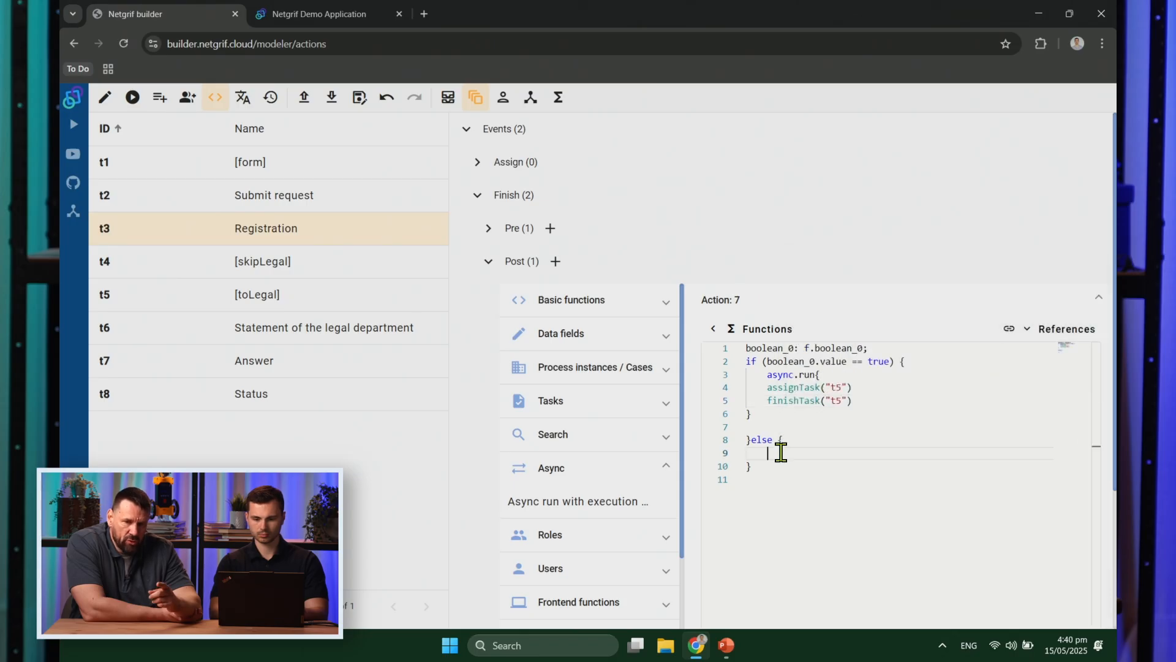
click(651, 507)
right_click(845, 467)
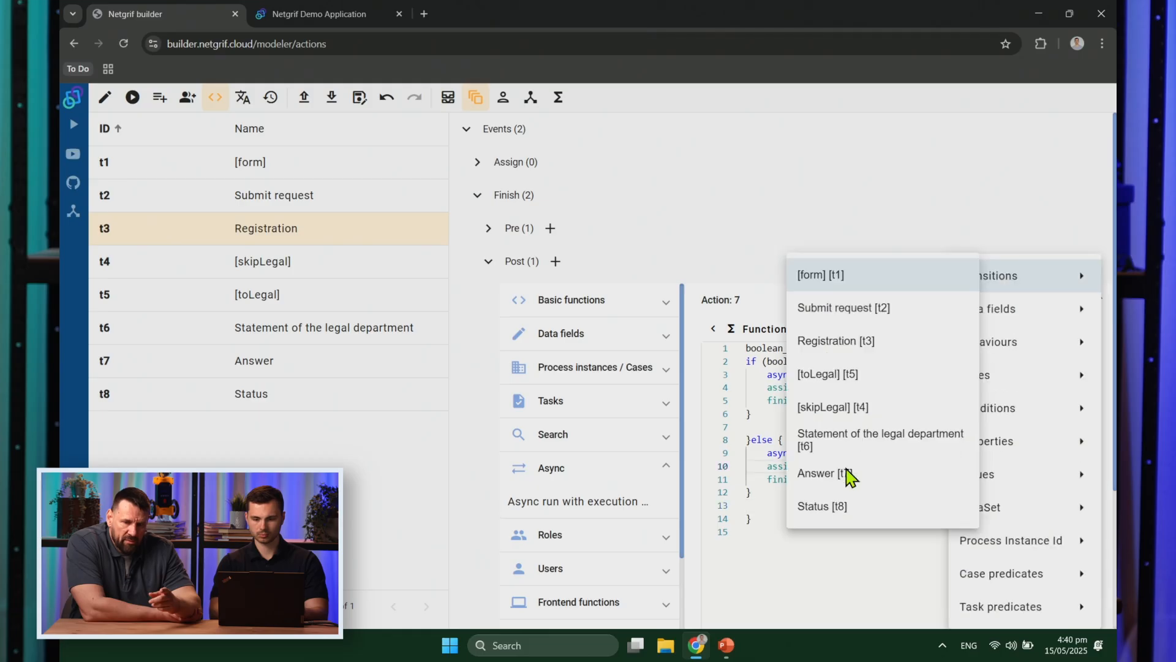
click(848, 407)
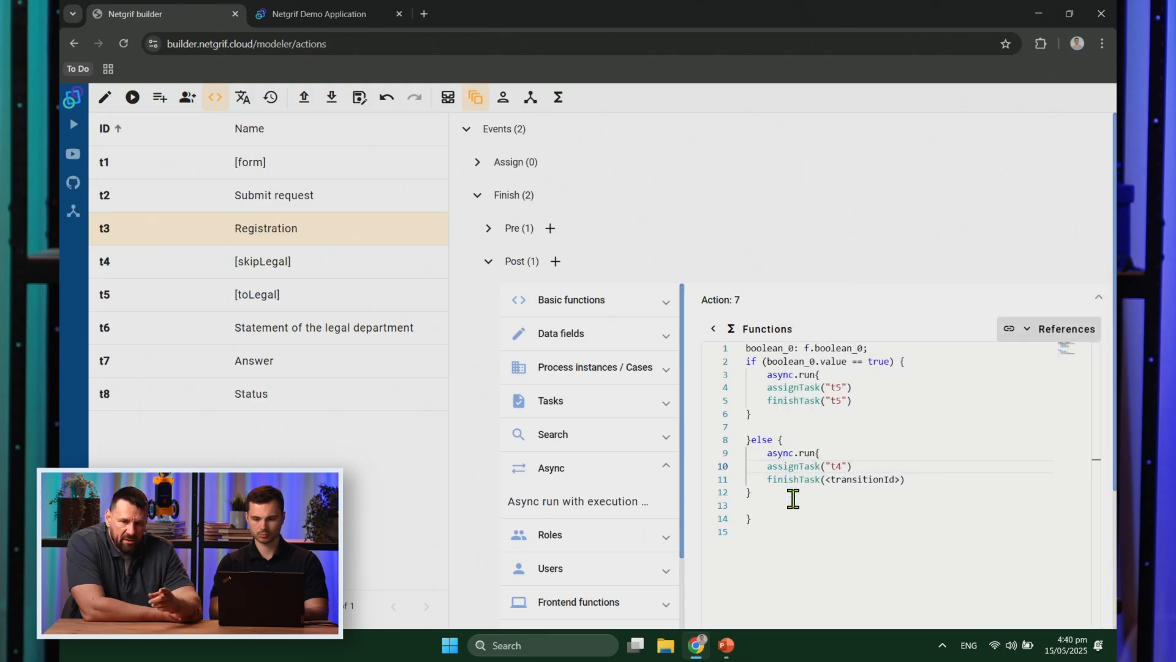
right_click(863, 482)
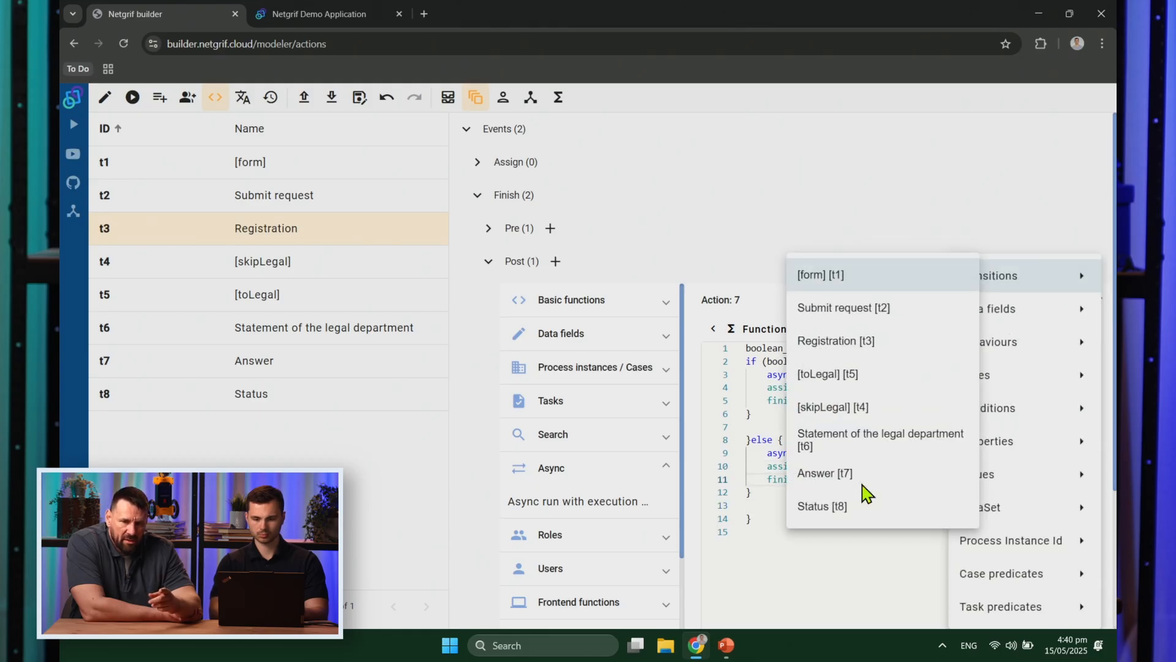
click(847, 407)
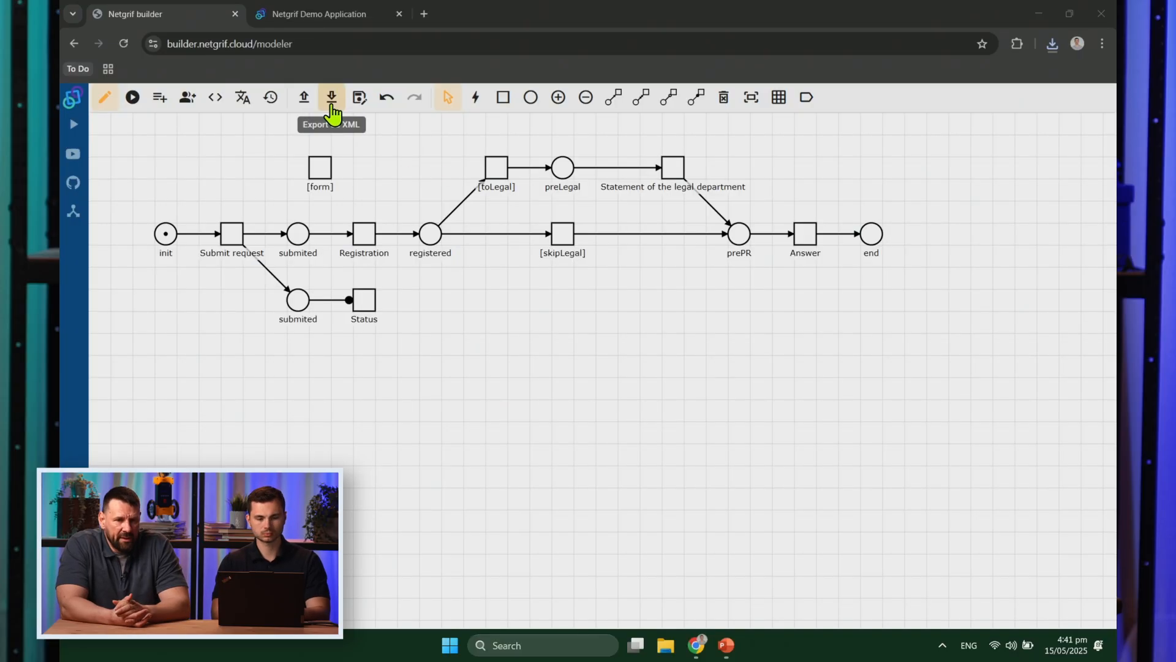
click(331, 105)
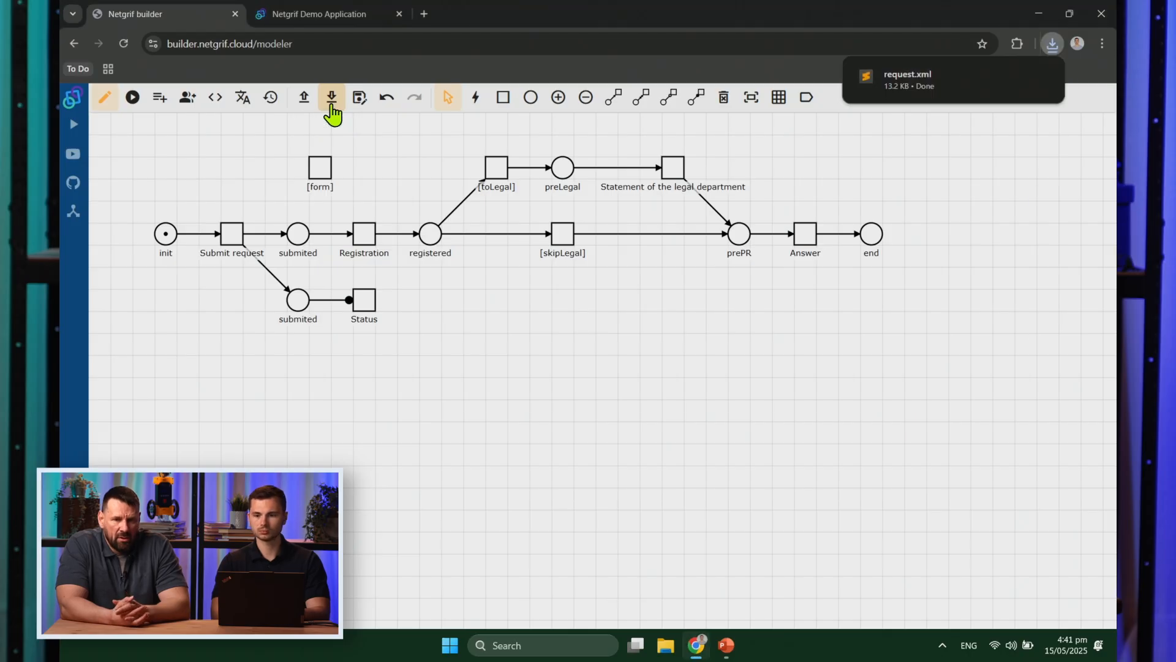
click(935, 99)
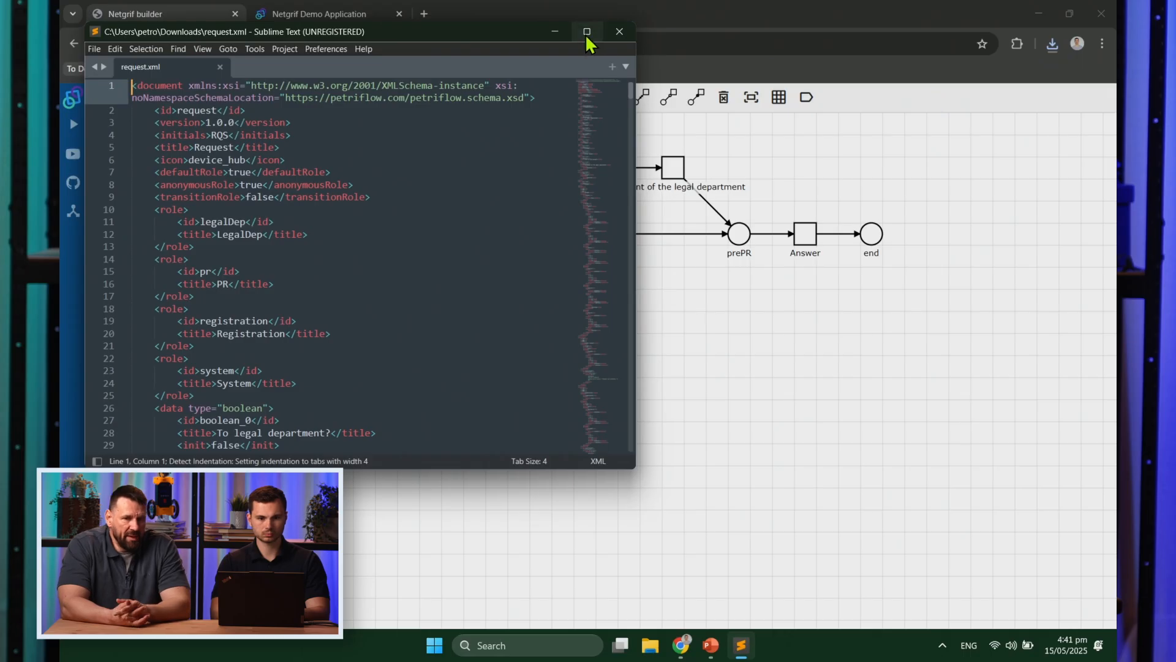
Step: Maximize Sublime Text, scroll through request.xml, and return to the Netgrif Demo Application tab
click(586, 32)
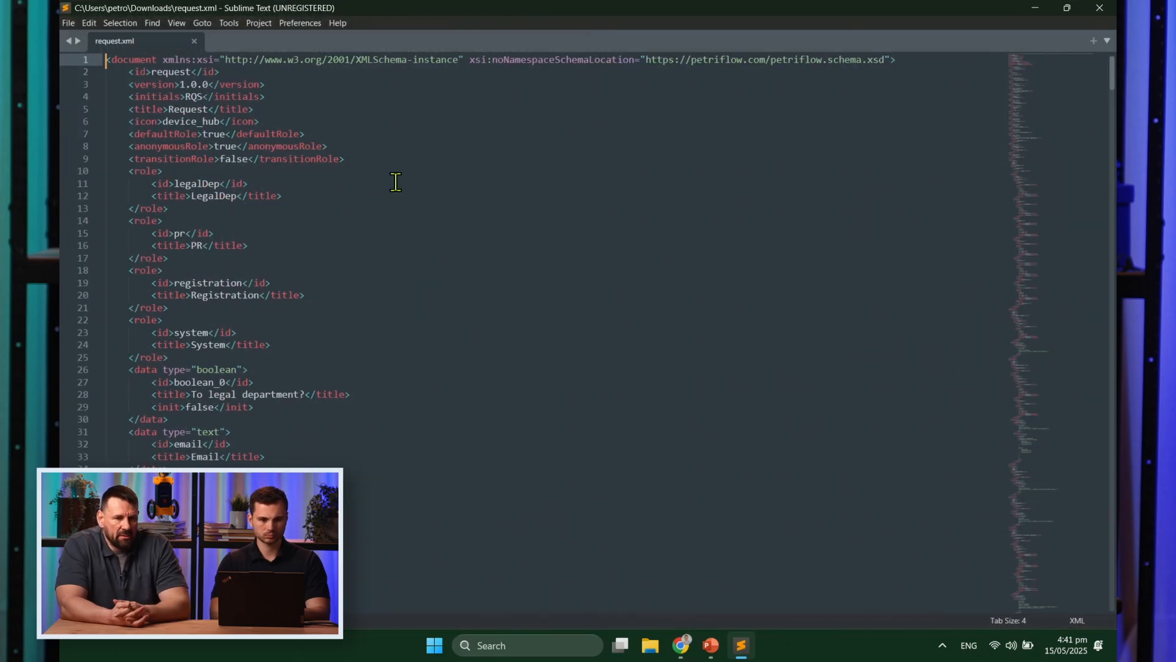
scroll(396, 182, down, 2)
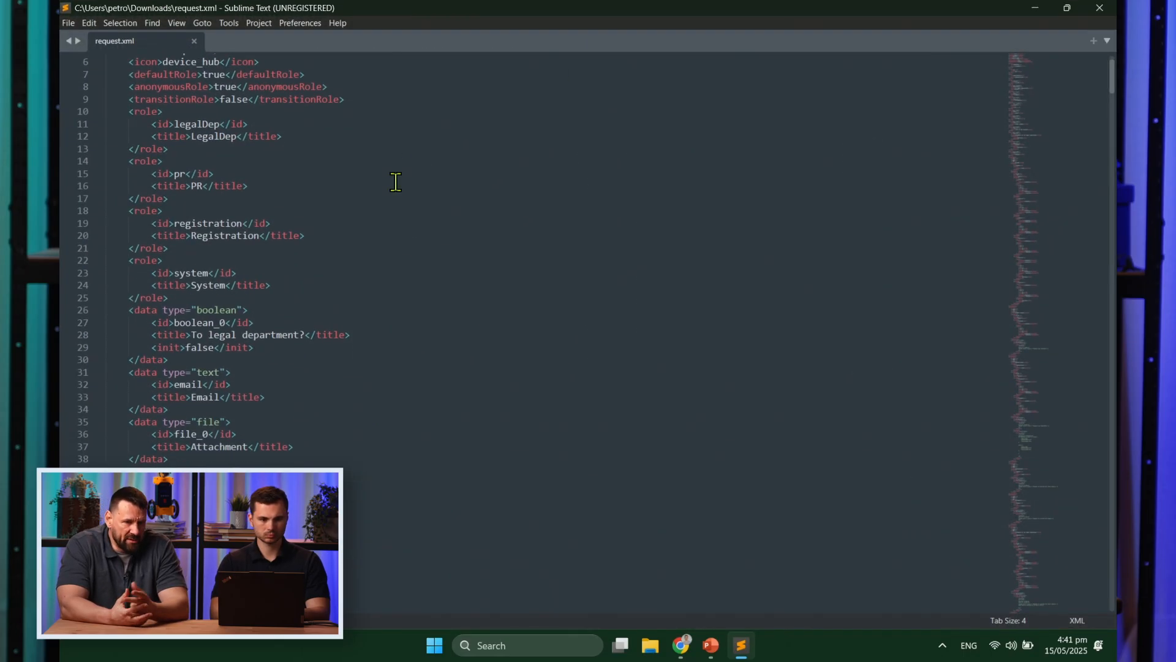
scroll(396, 182, up, 3)
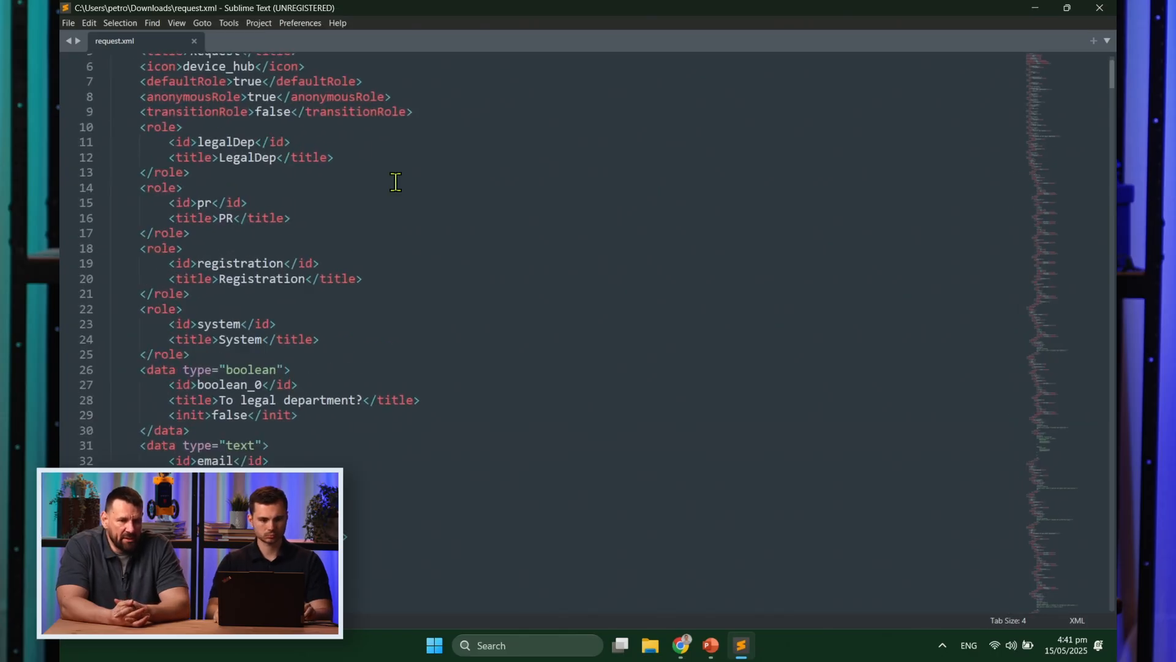
scroll(396, 182, down, 10)
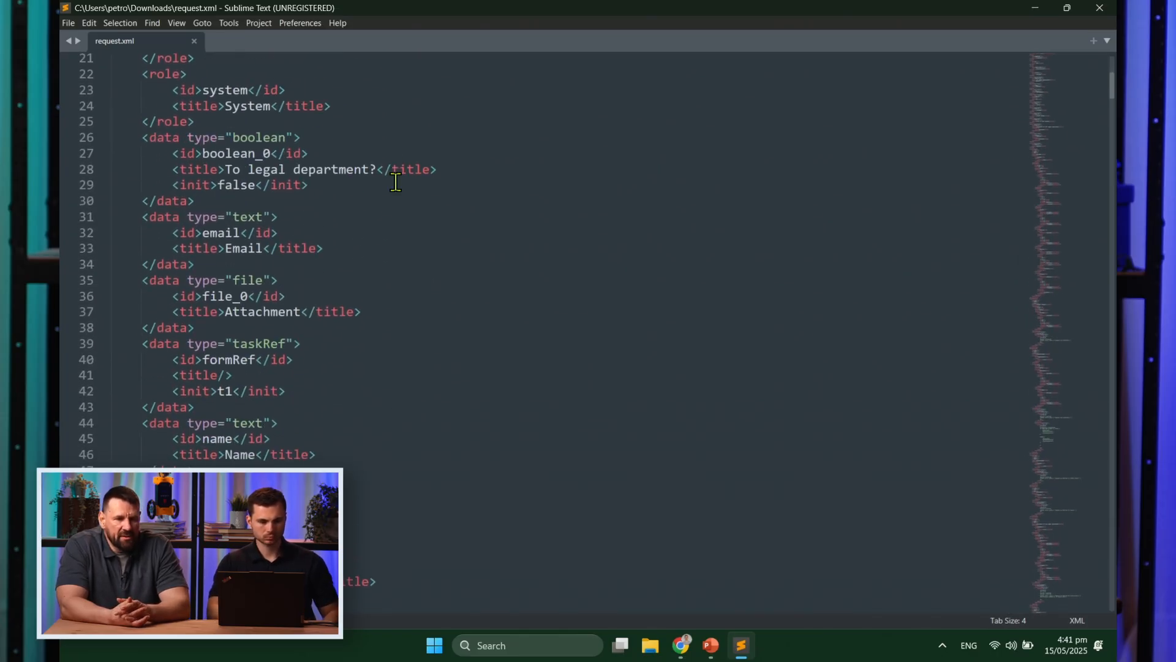
scroll(396, 182, down, 5)
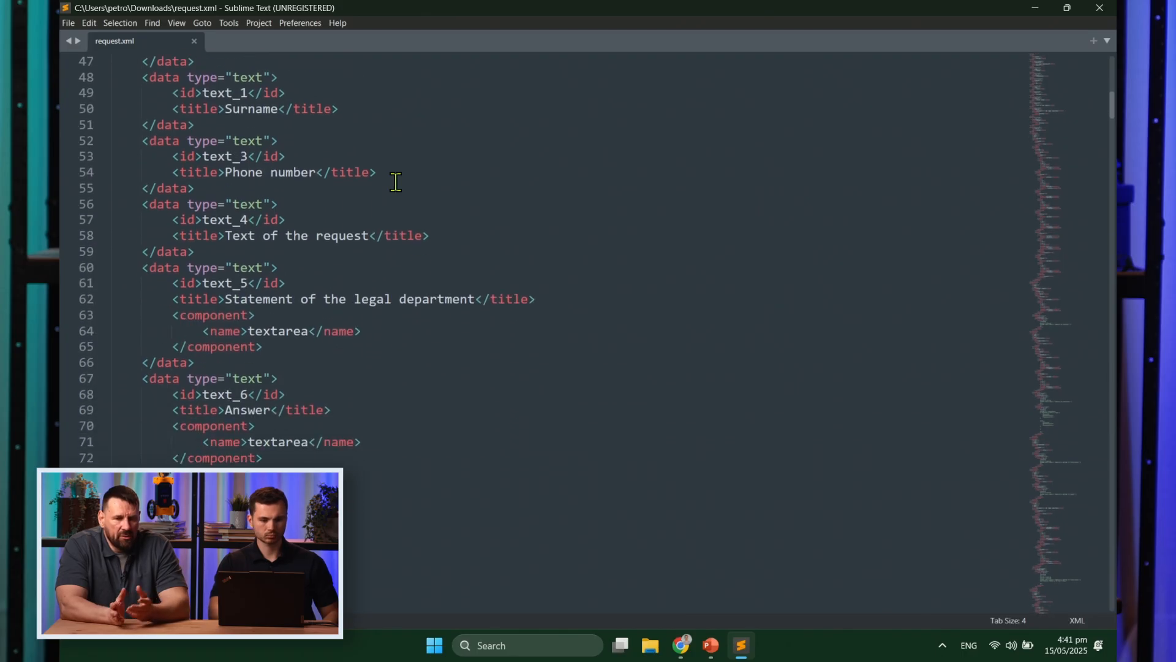
scroll(396, 182, down, 6)
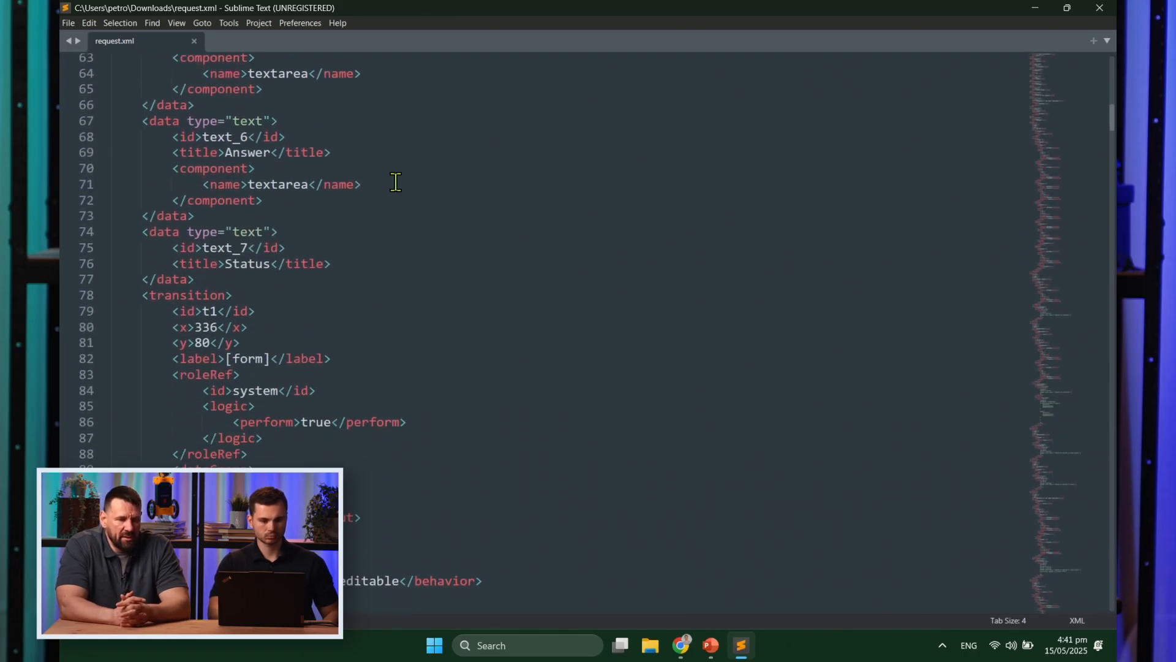
scroll(396, 182, down, 1)
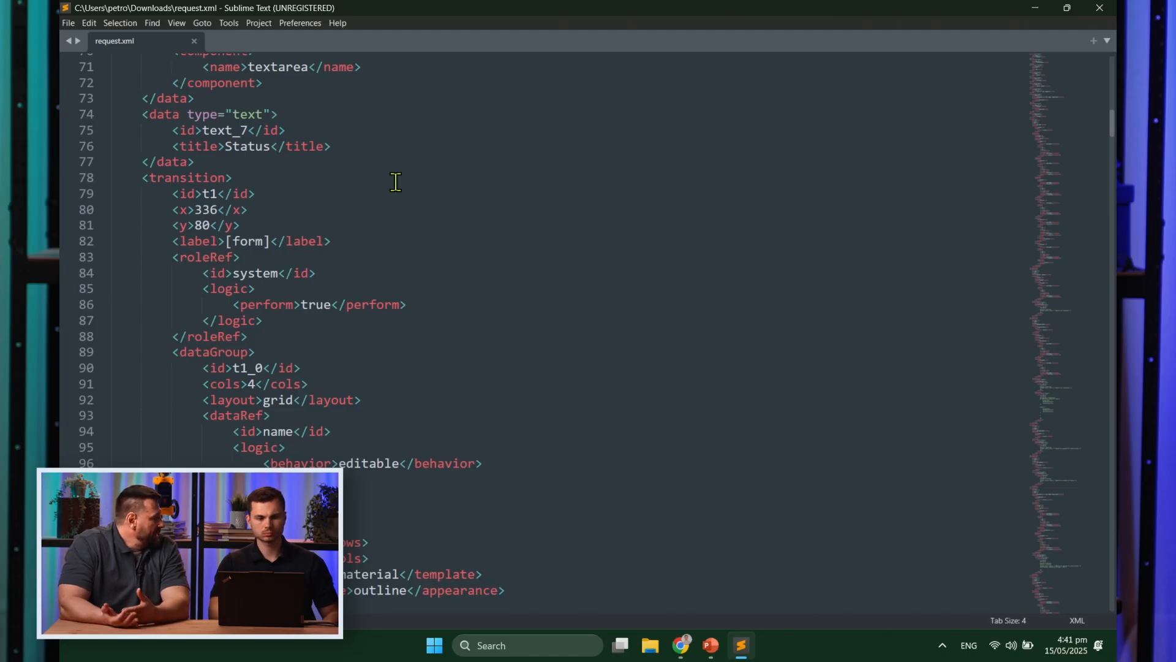
scroll(396, 182, down, 3)
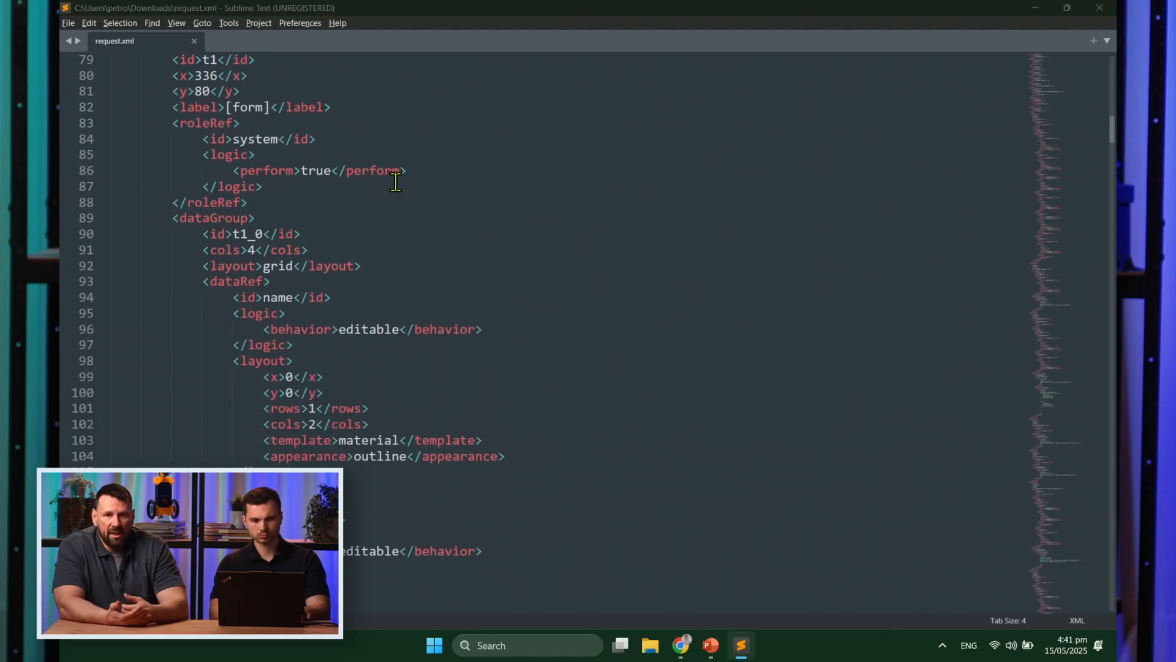
key(alt+Tab)
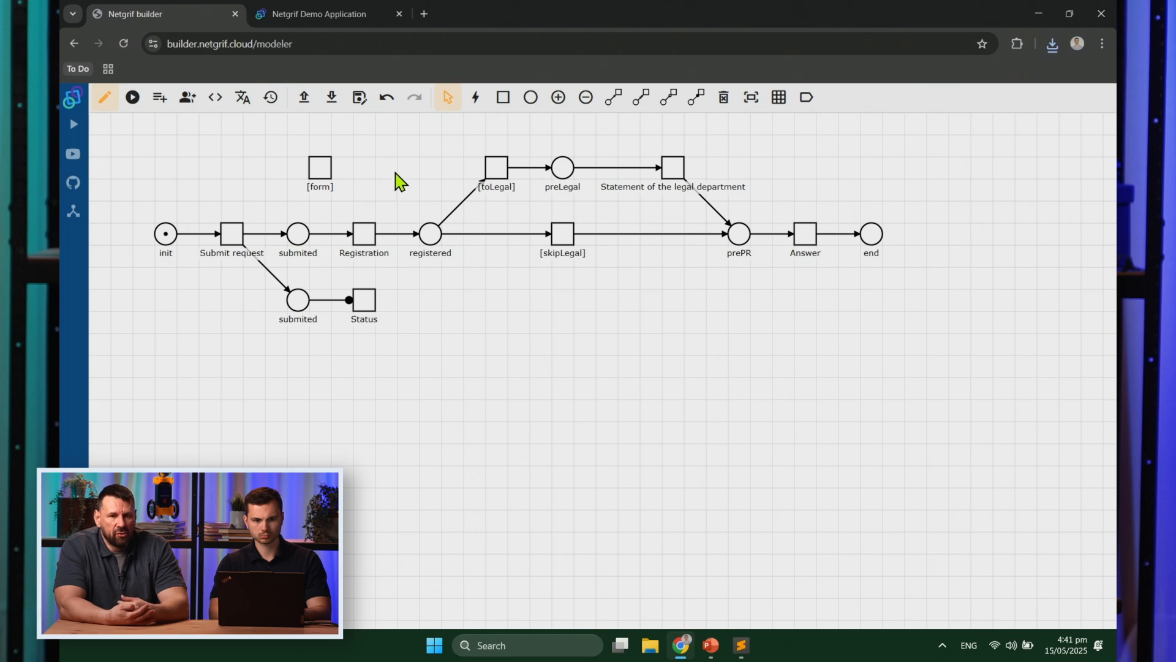
click(345, 8)
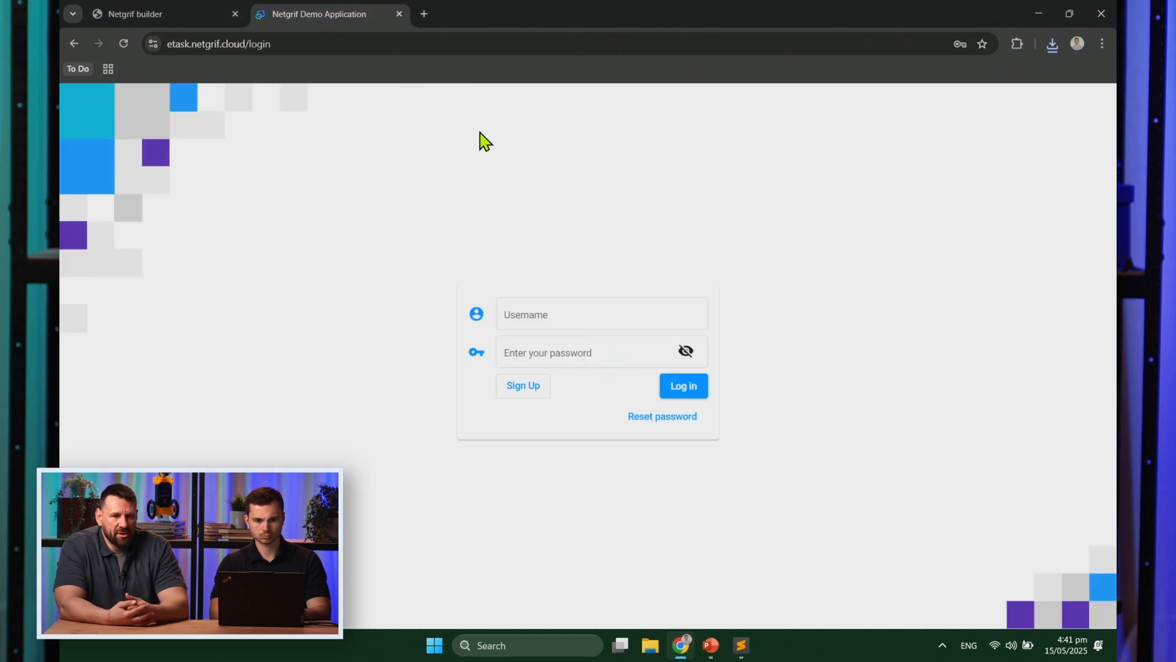
Step: Log in to eTask with the saved credentials and PIN, then open the Processes page
click(572, 315)
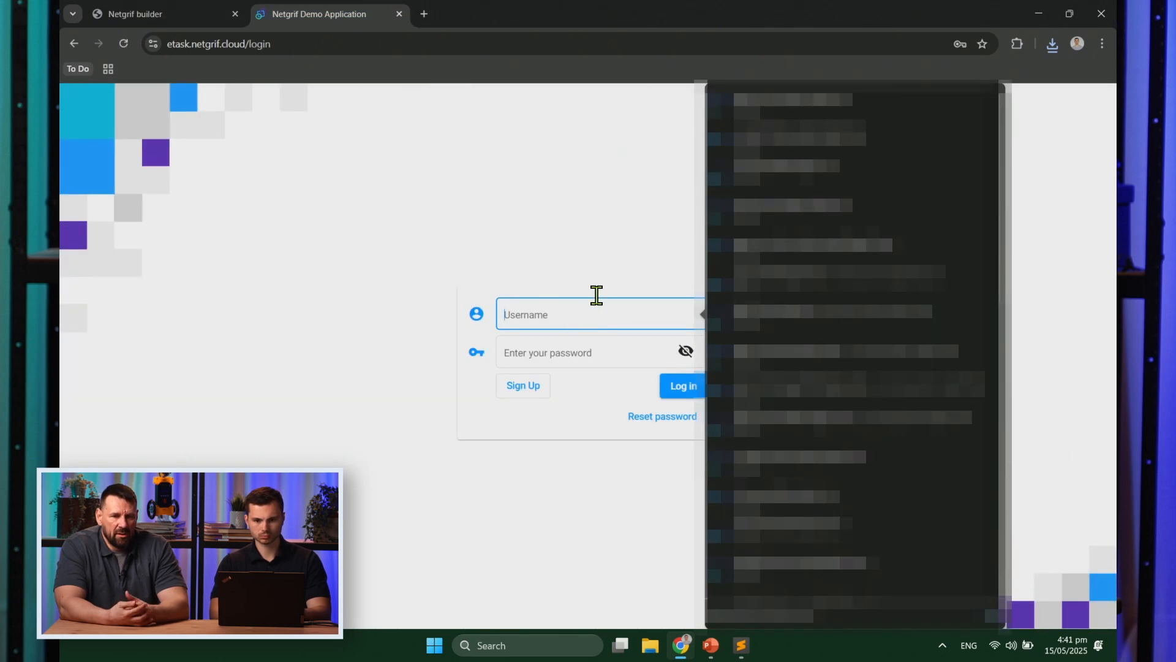
click(818, 100)
text(••••)
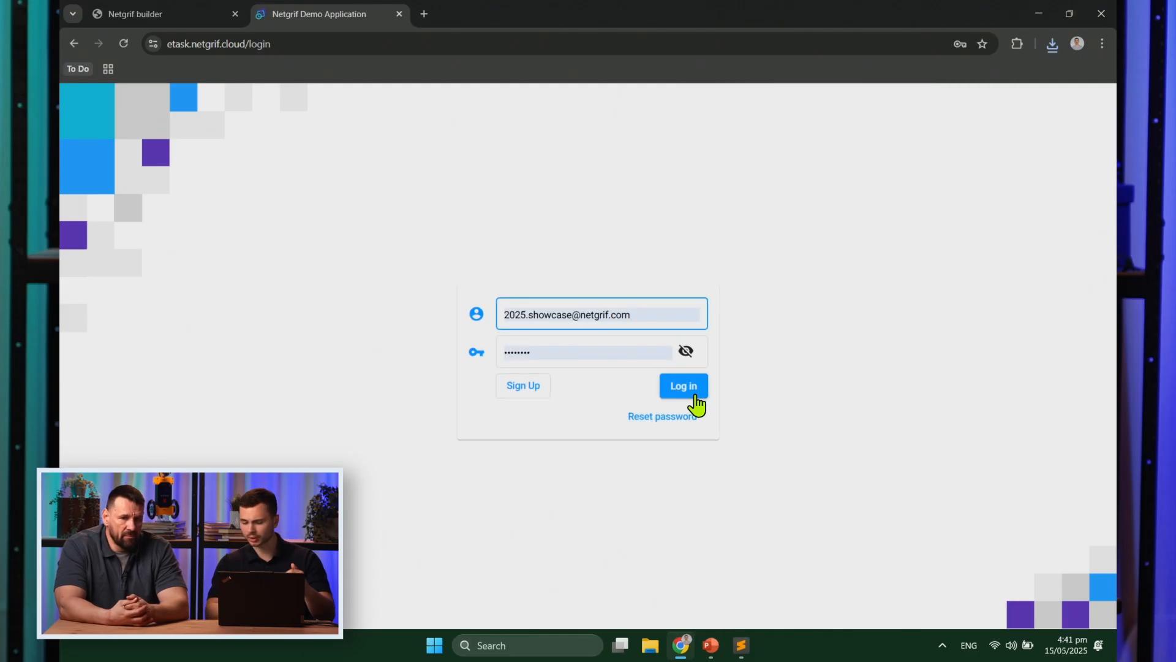
click(696, 403)
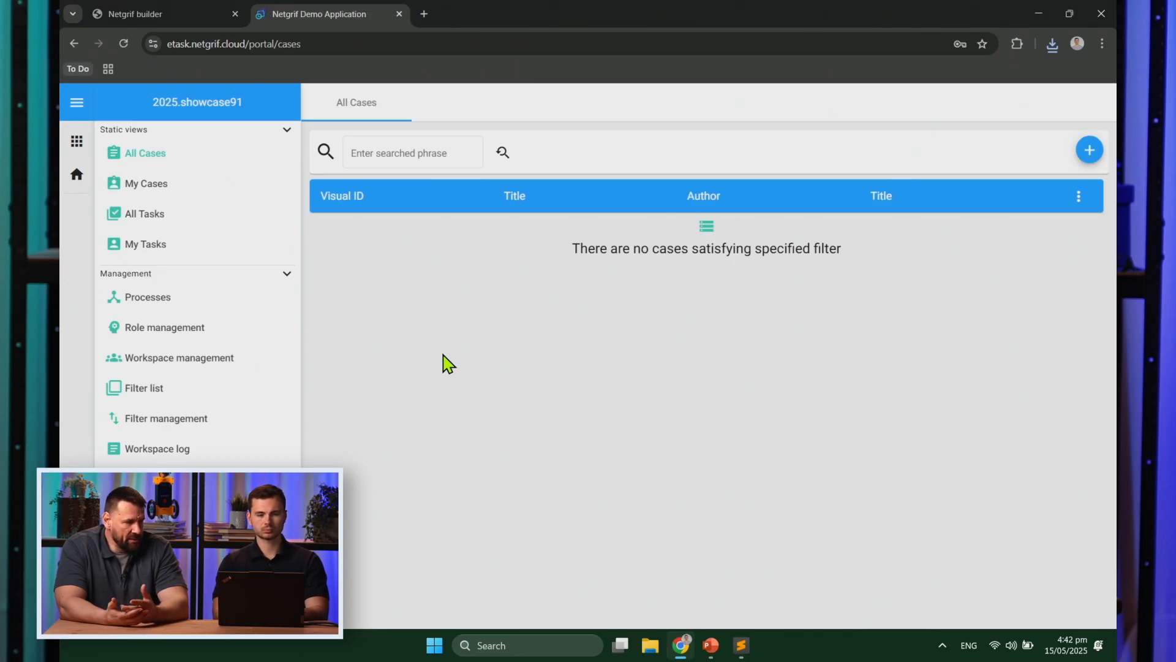
click(198, 320)
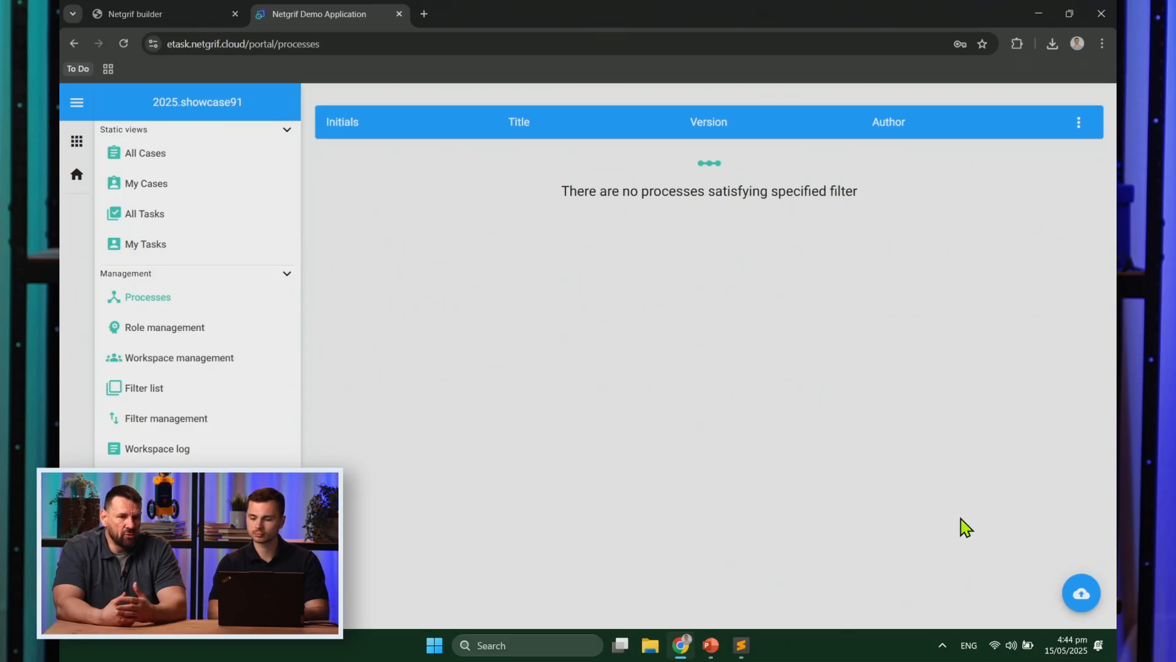
Step: Upload request.xml as a new process model
click(1076, 594)
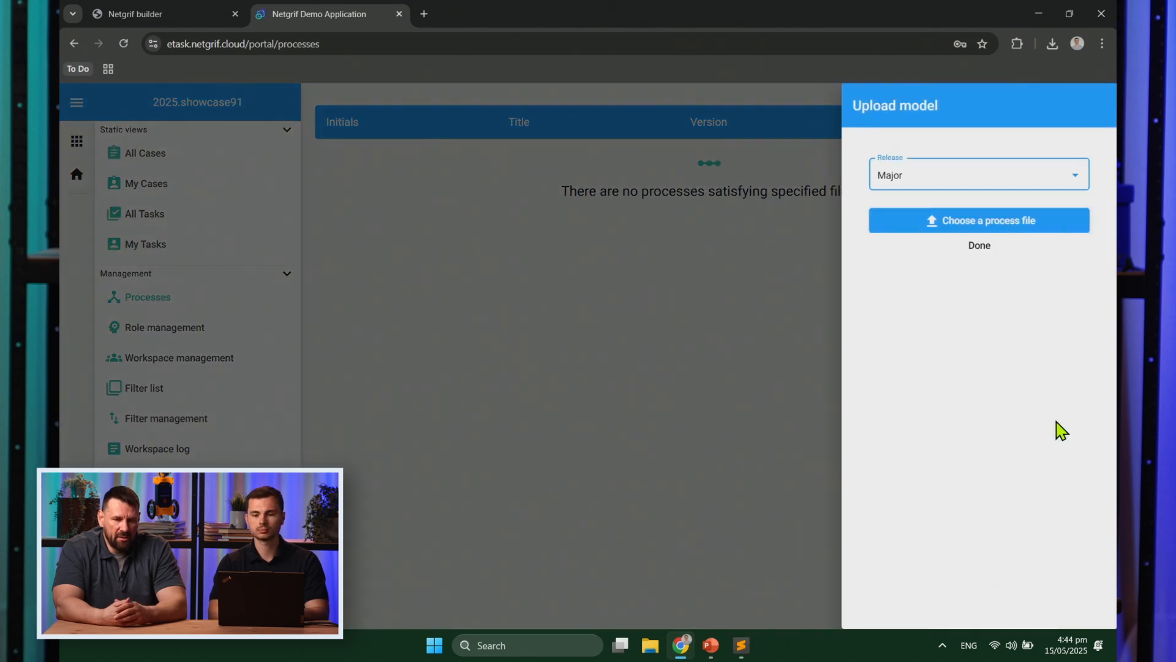
click(1063, 231)
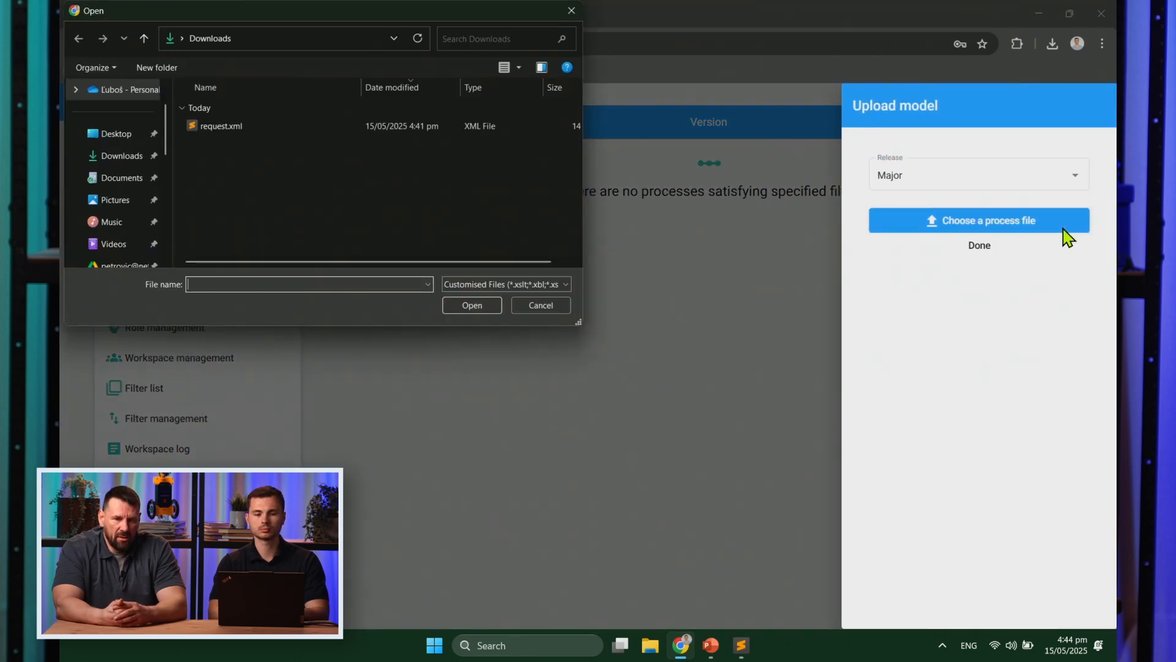
double_click(462, 134)
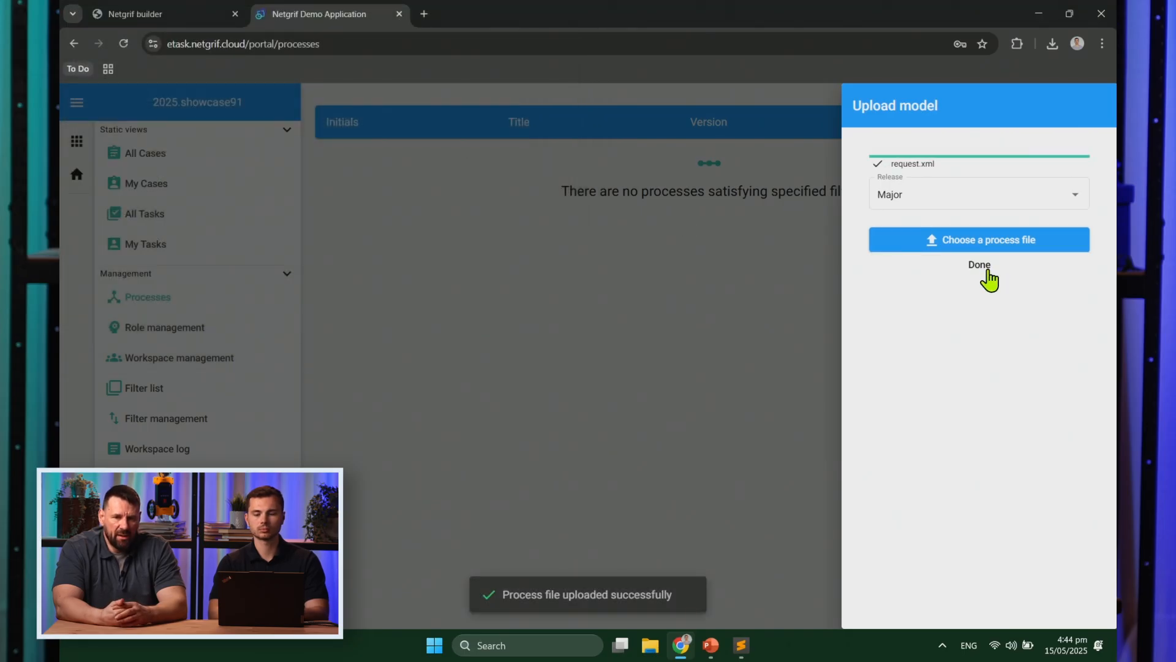
click(982, 268)
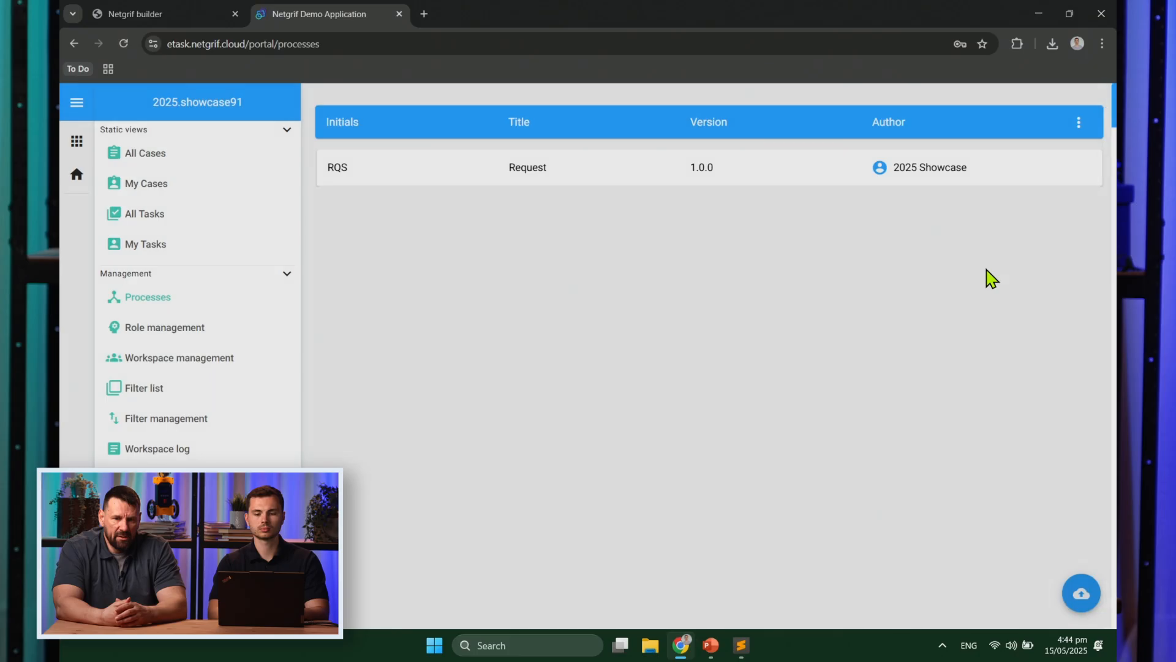
Step: Expand the RQS process, select its Public URL, and open an incognito window
click(745, 172)
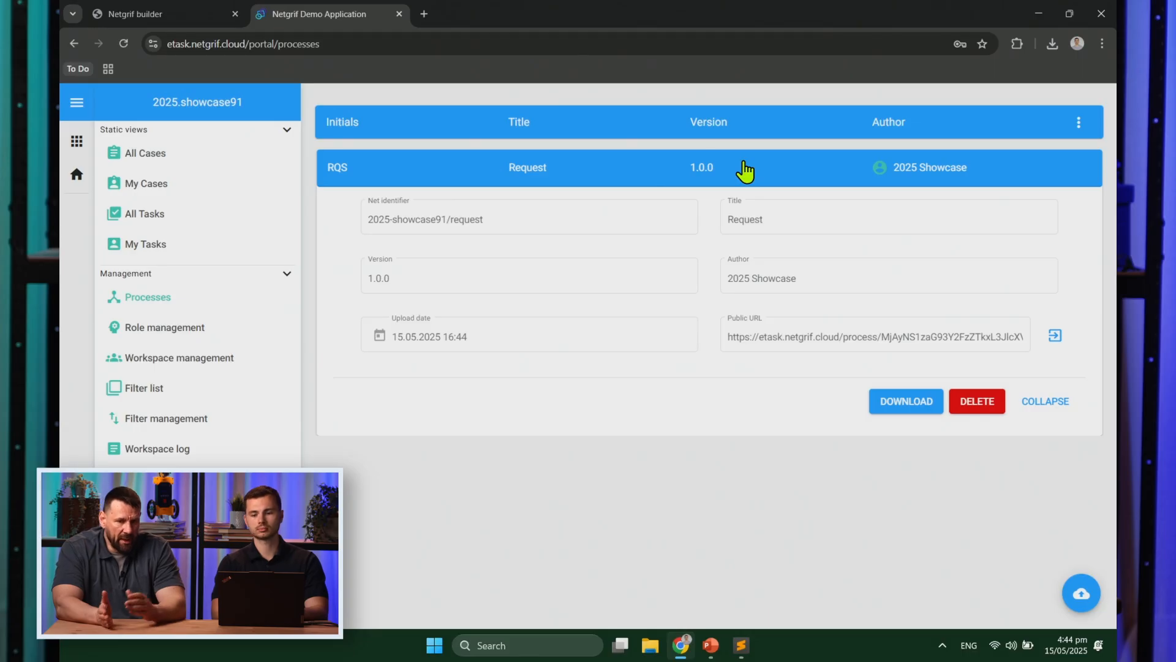
triple_click(823, 338)
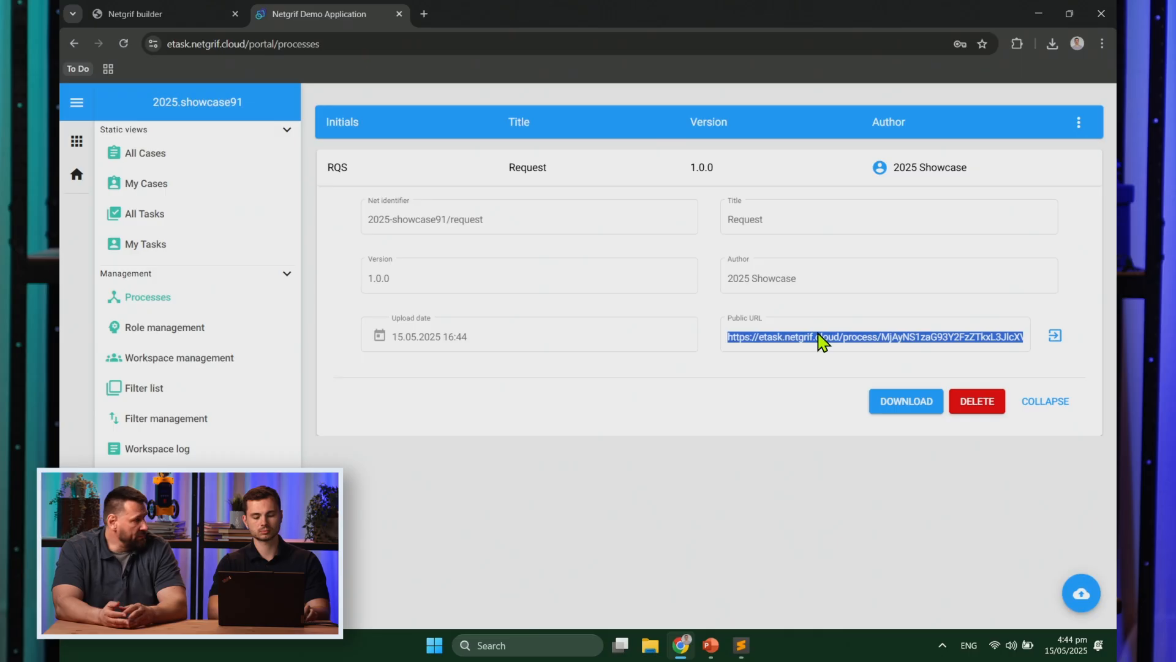
key(ctrl+shift+n)
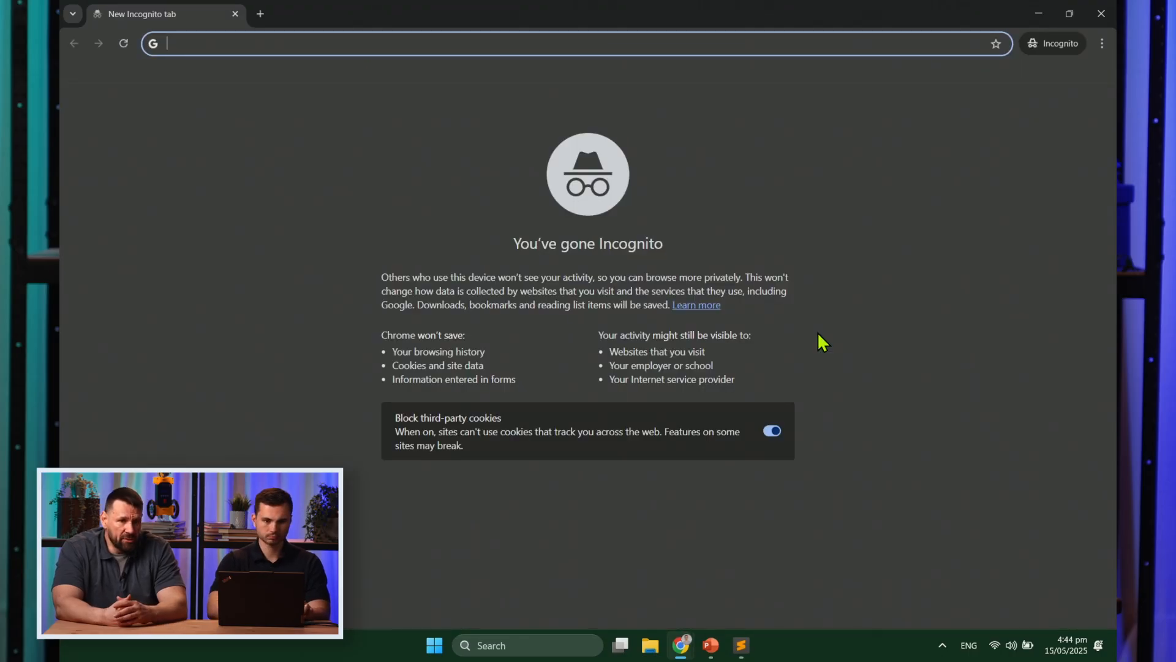
Step: Load the pasted public process URL and take on the Submit request task
text(https://etask.netgrif.cloud/process/MjAyNS1zaG93Y2FzZTkxL3JlcXVlc3Q)
key(Return)
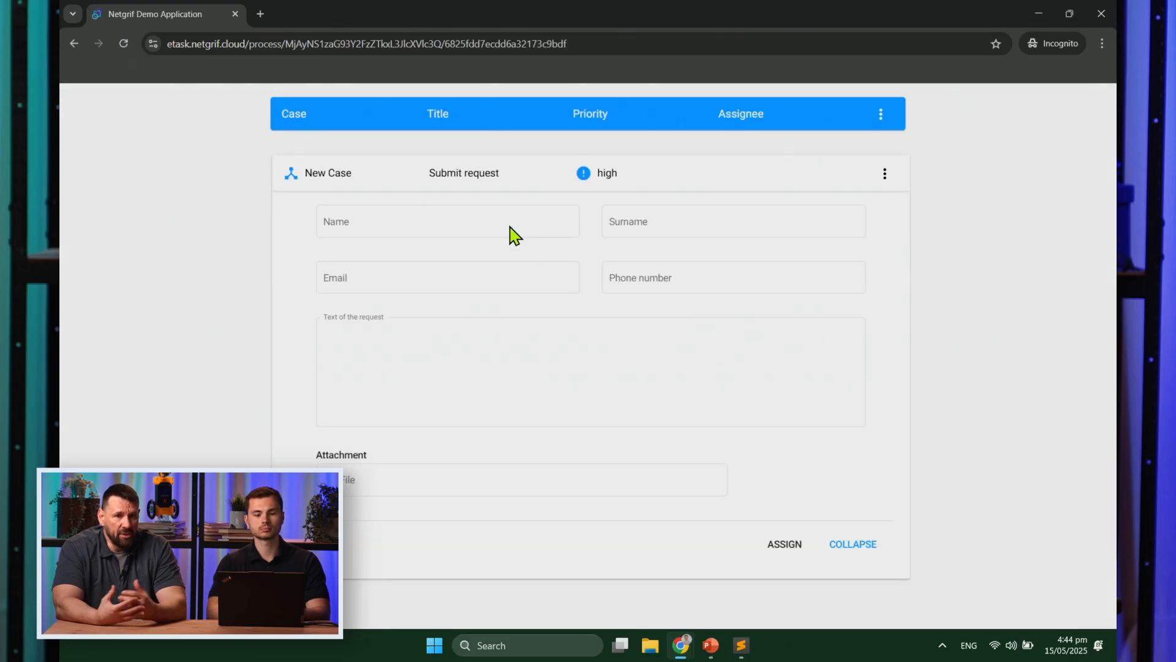
drag(746, 463, 754, 480)
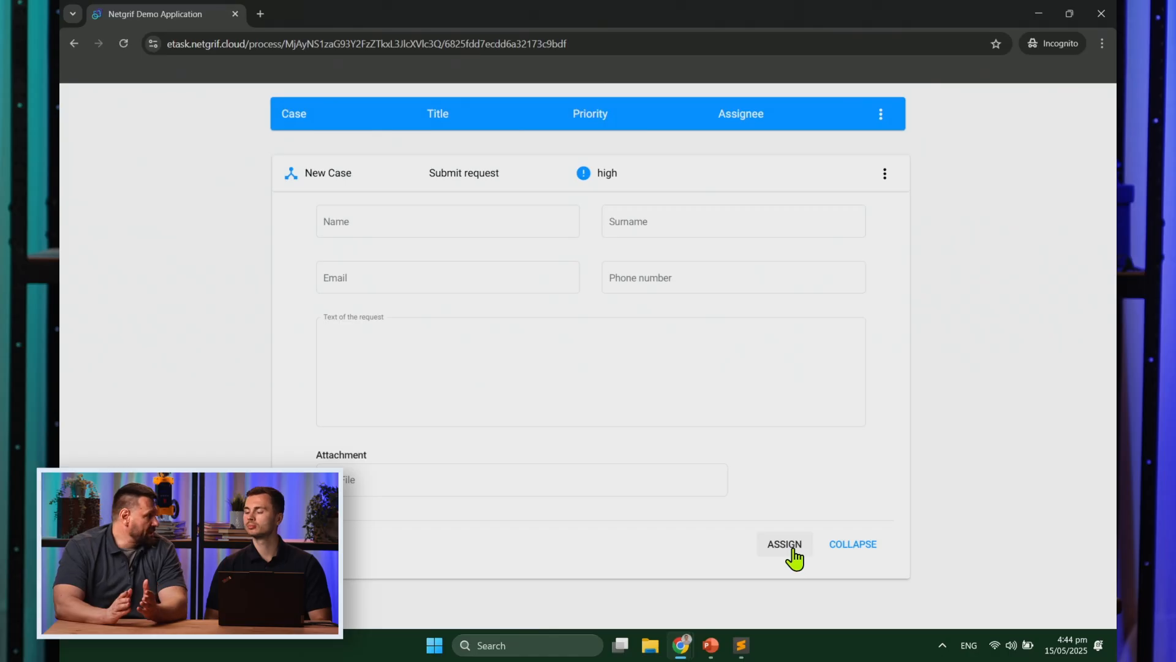
click(792, 552)
Step: Enter the customer's first name and surname, try submitting, and dismiss the invalid-values notice
click(417, 224)
key(Tab)
key(Tab)
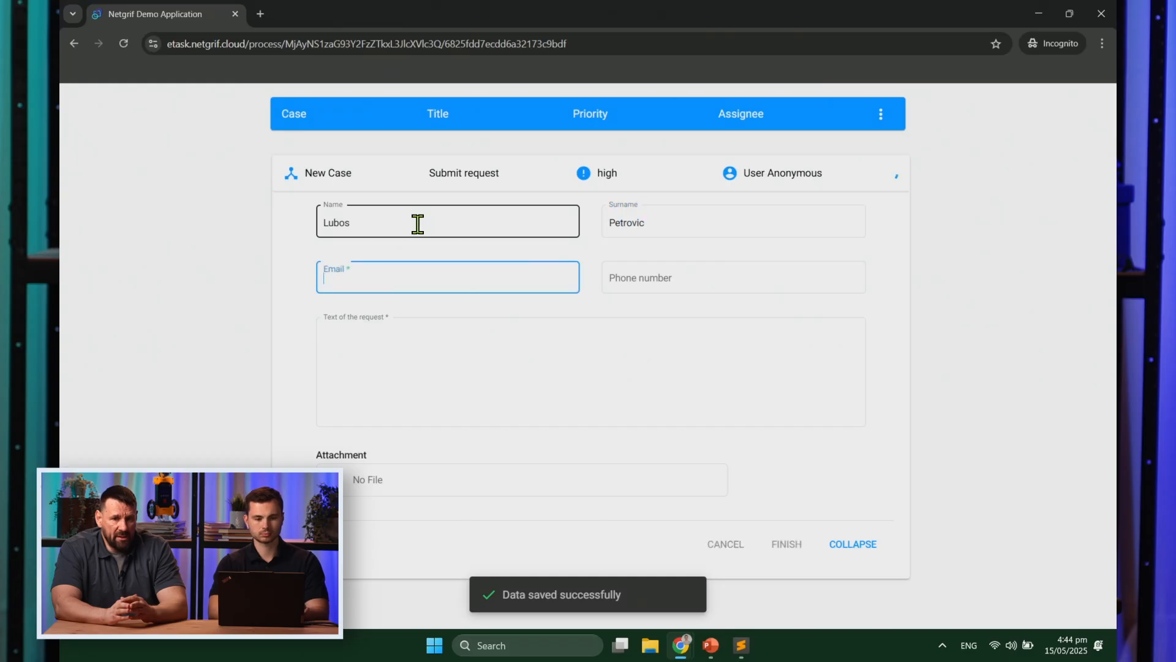
click(824, 521)
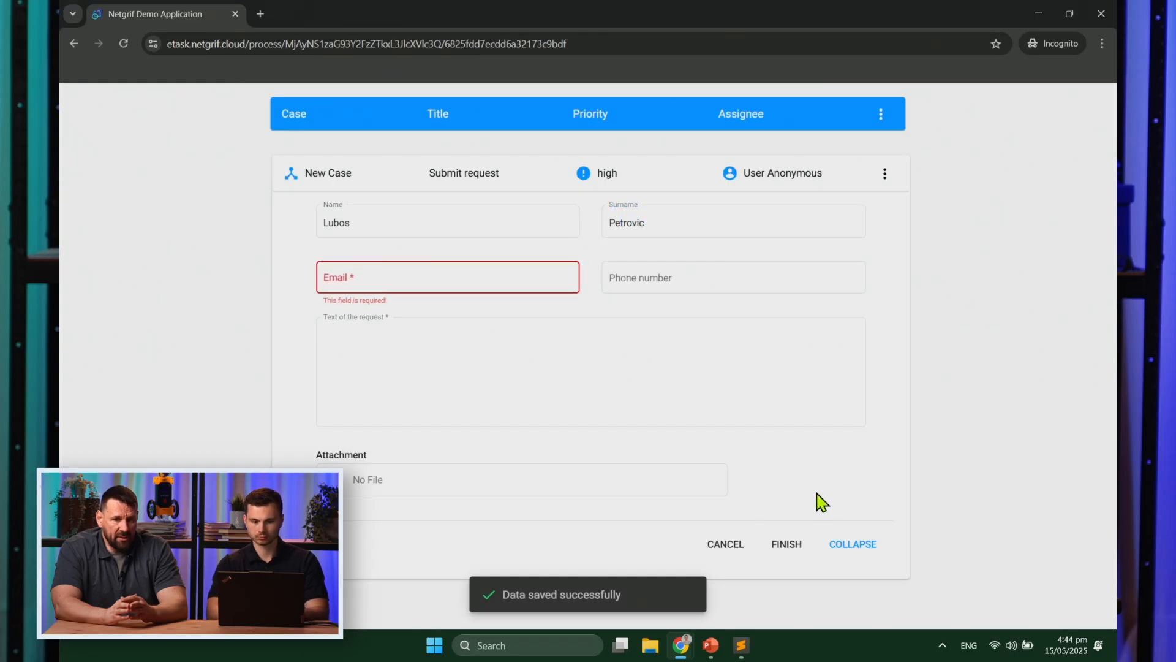
click(792, 564)
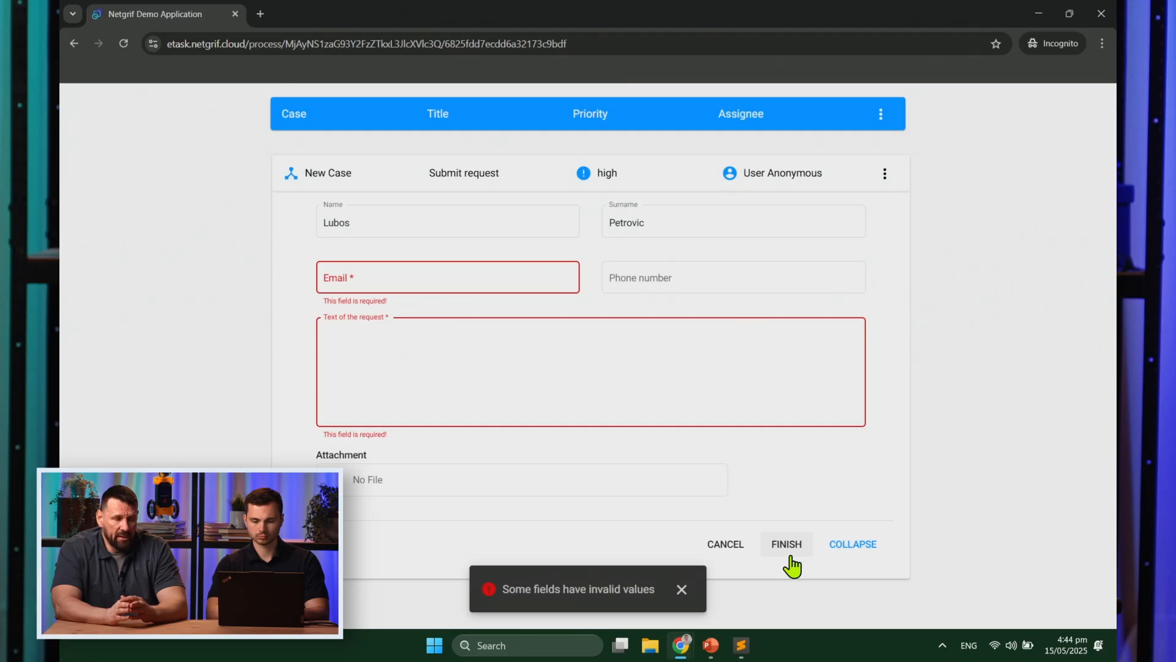
click(681, 589)
Step: Fill in the customer's e-mail and the request text 'Please change my address in the contracrt.'
click(467, 274)
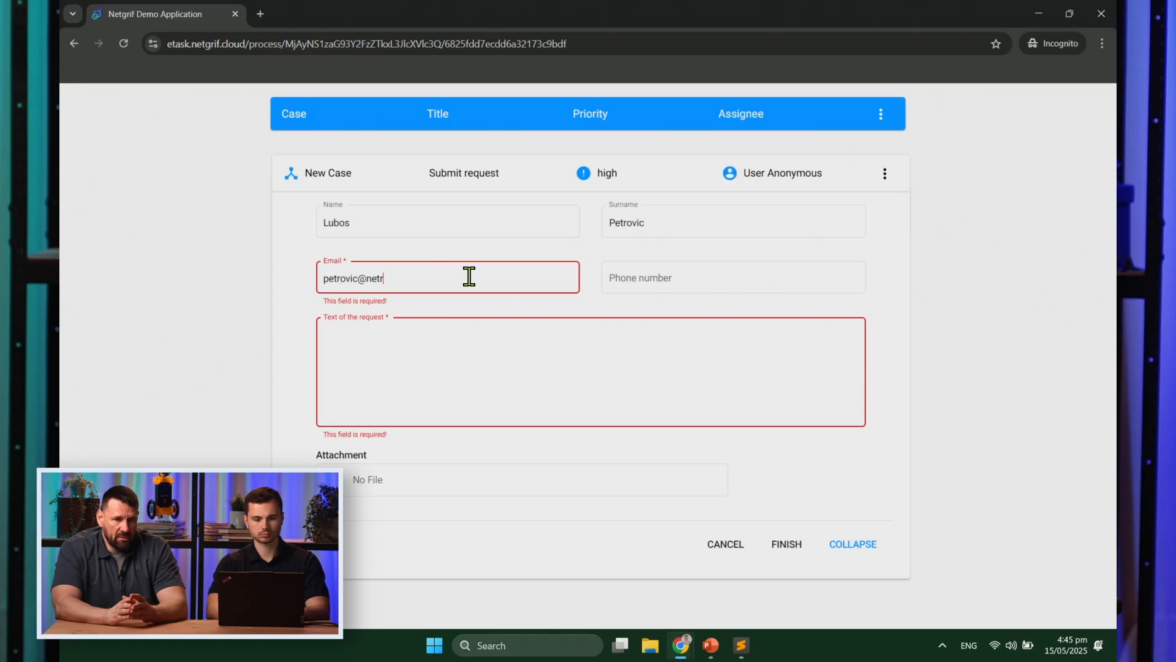
key(Tab)
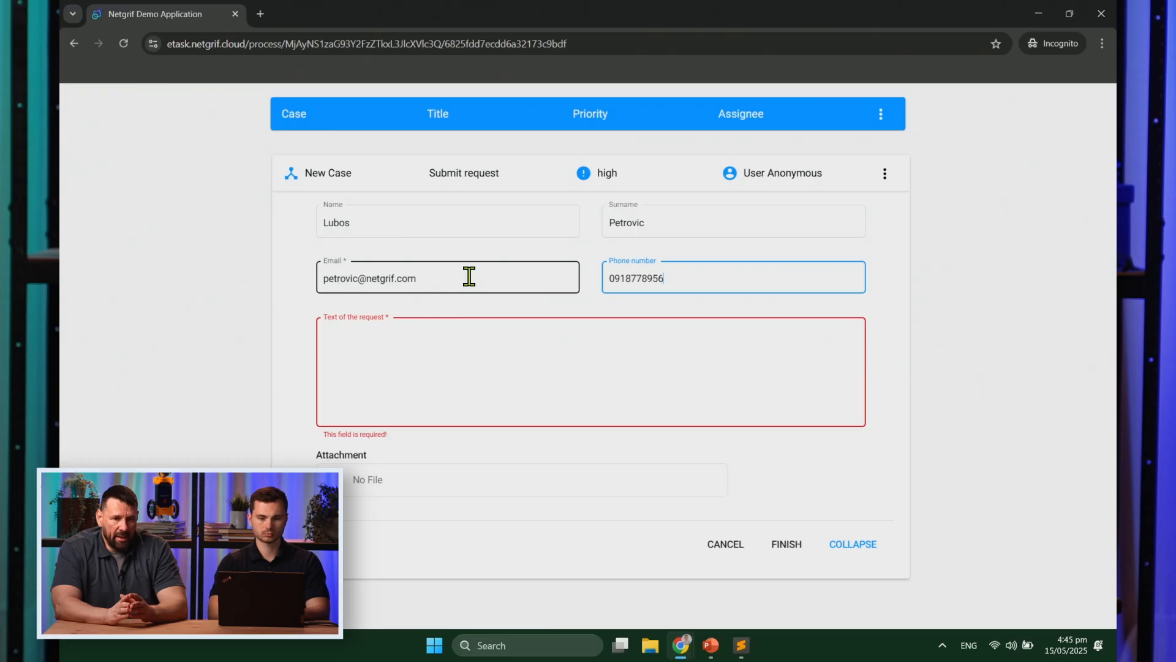
click(461, 365)
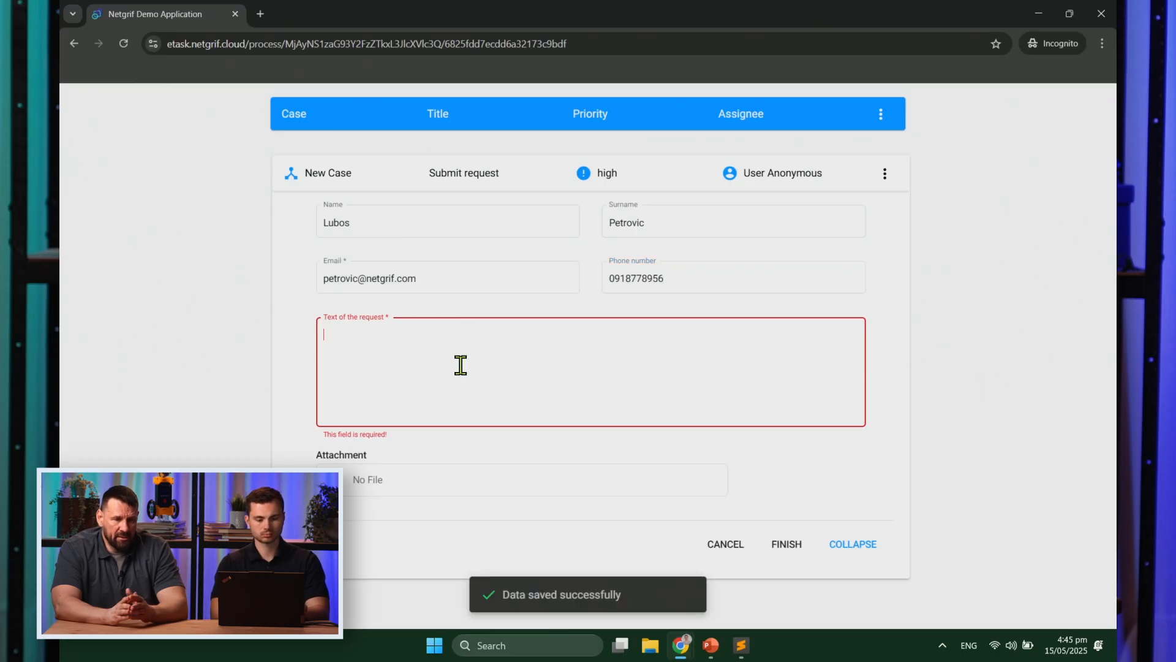
text(Please change my address in the contracrt.)
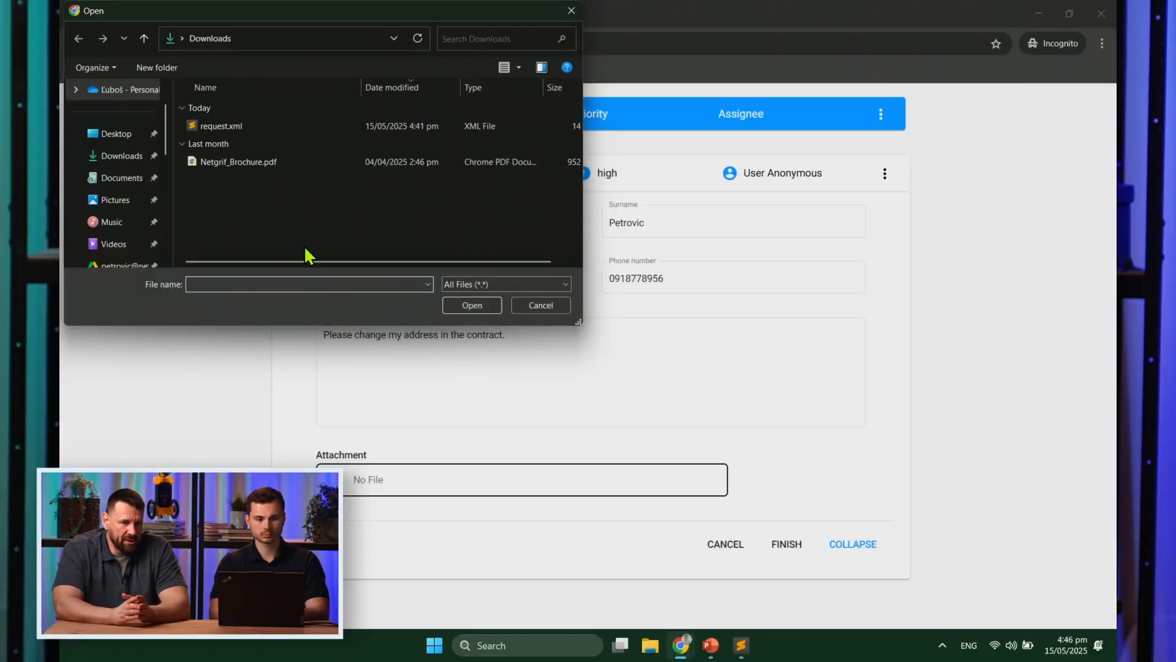
Step: Attach Netgrif_Brochure.pdf to the request
click(253, 170)
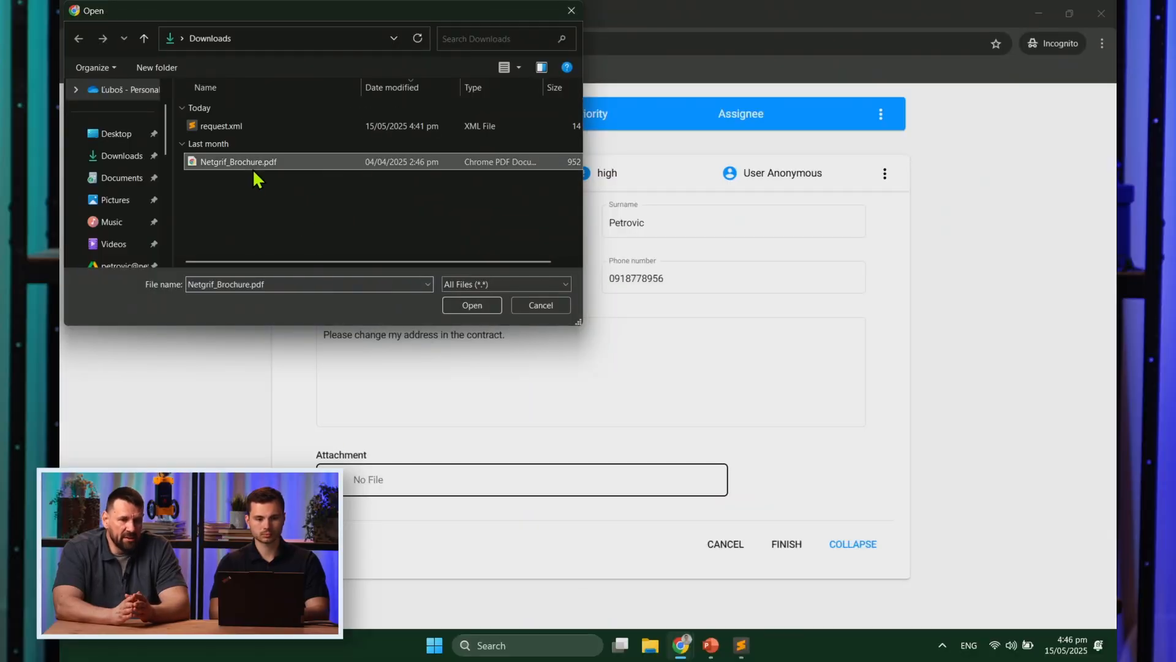
click(485, 306)
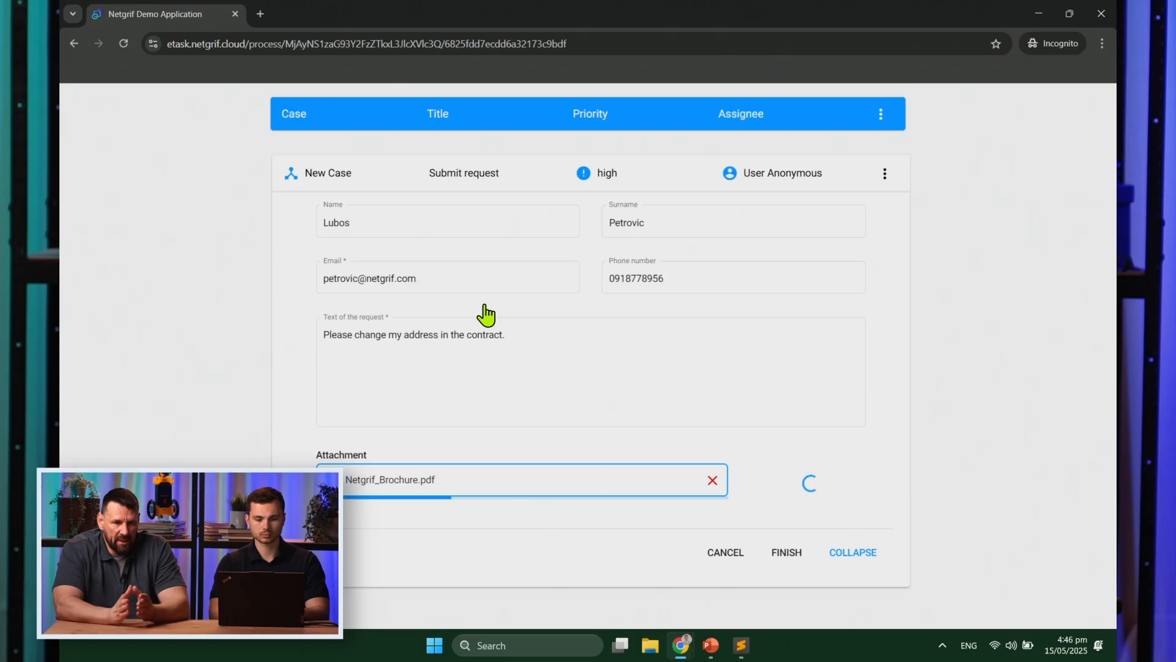
scroll(631, 386, down, 2)
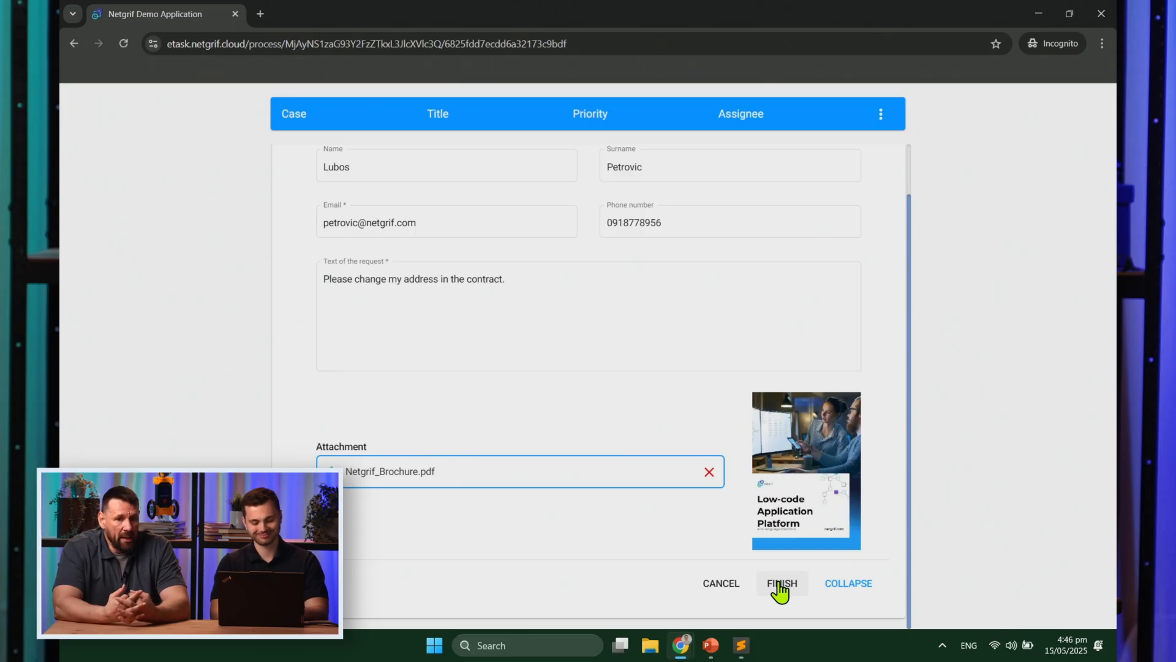
Step: Submit the completed request, review the confirmation, and switch to the admin portal
click(780, 585)
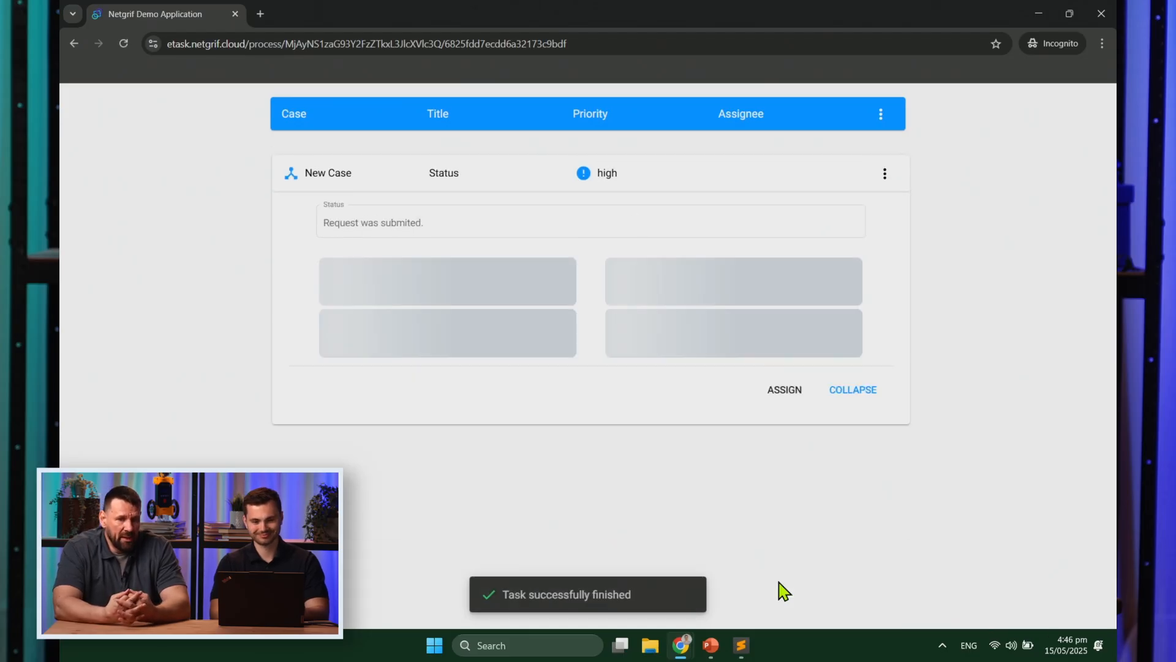
scroll(796, 496, down, 2)
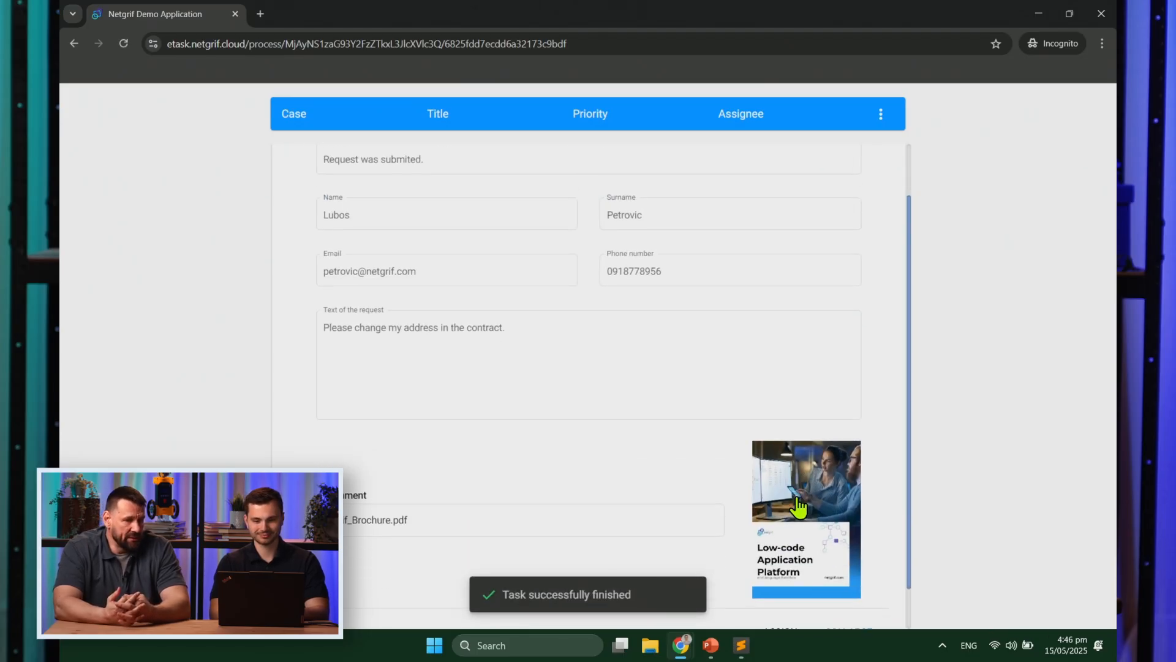
scroll(798, 505, up, 1)
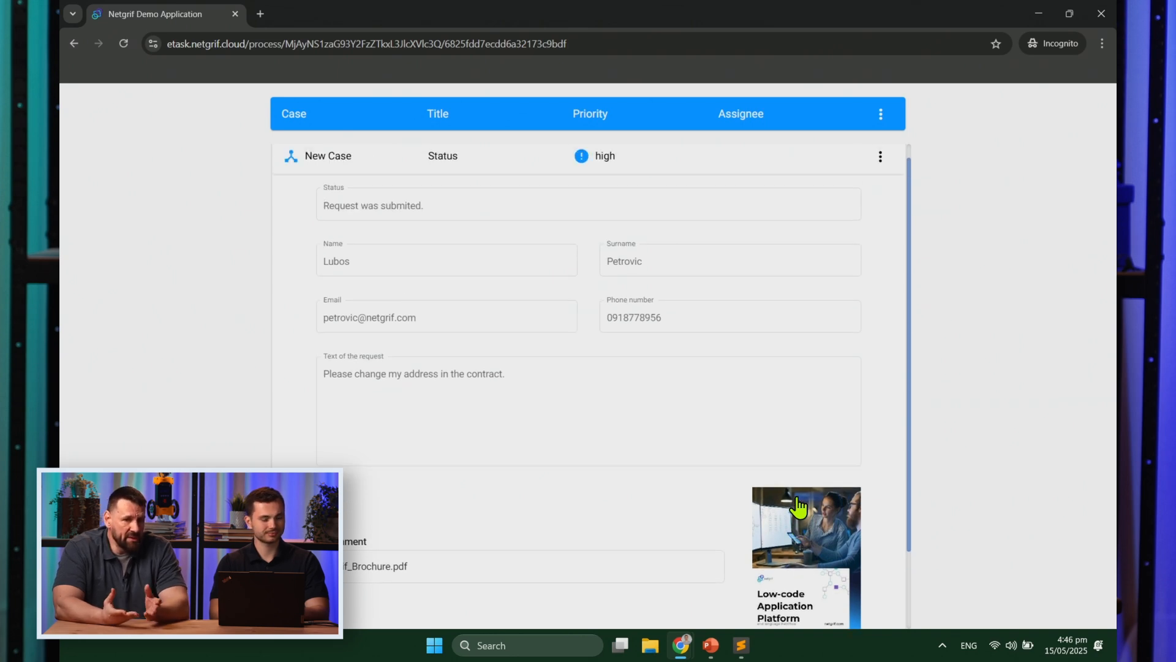
scroll(798, 506, down, 1)
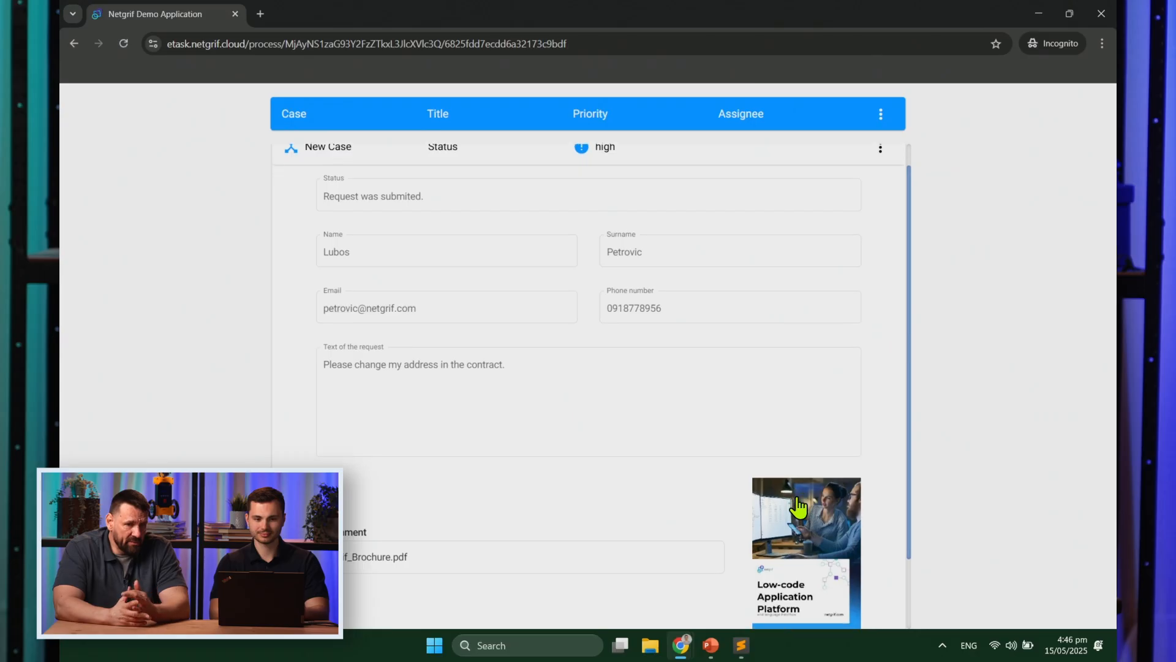
key(alt+Tab)
Step: In Role management, give the showcase user the RQS - Request Registration role, then return to All Cases
click(208, 161)
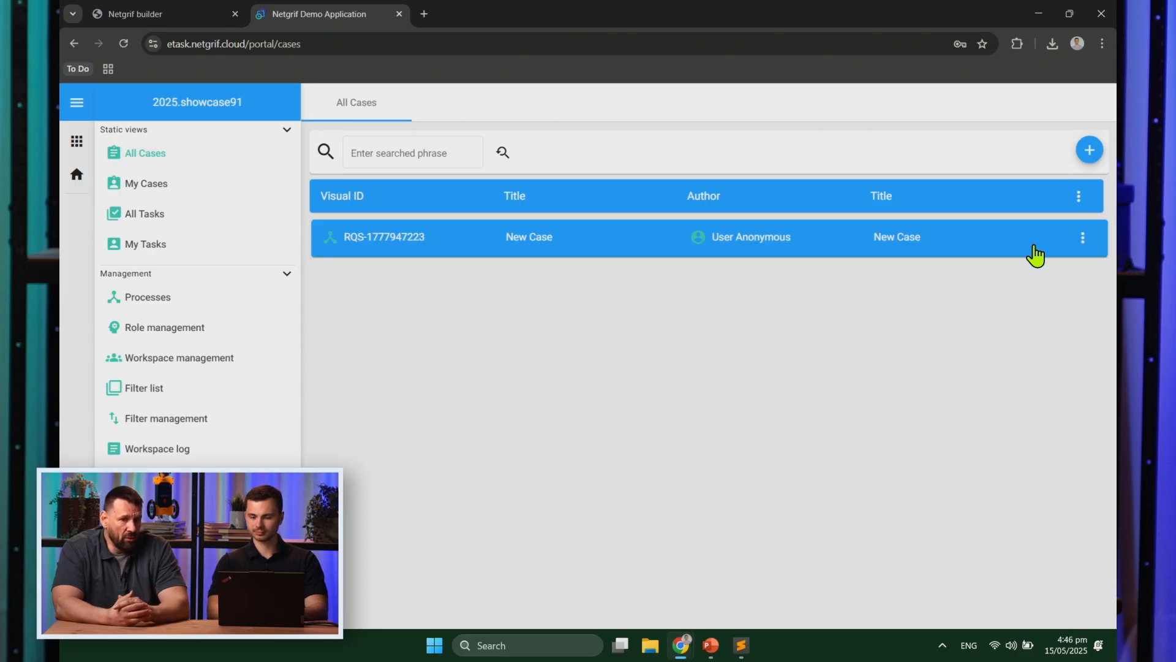
click(228, 329)
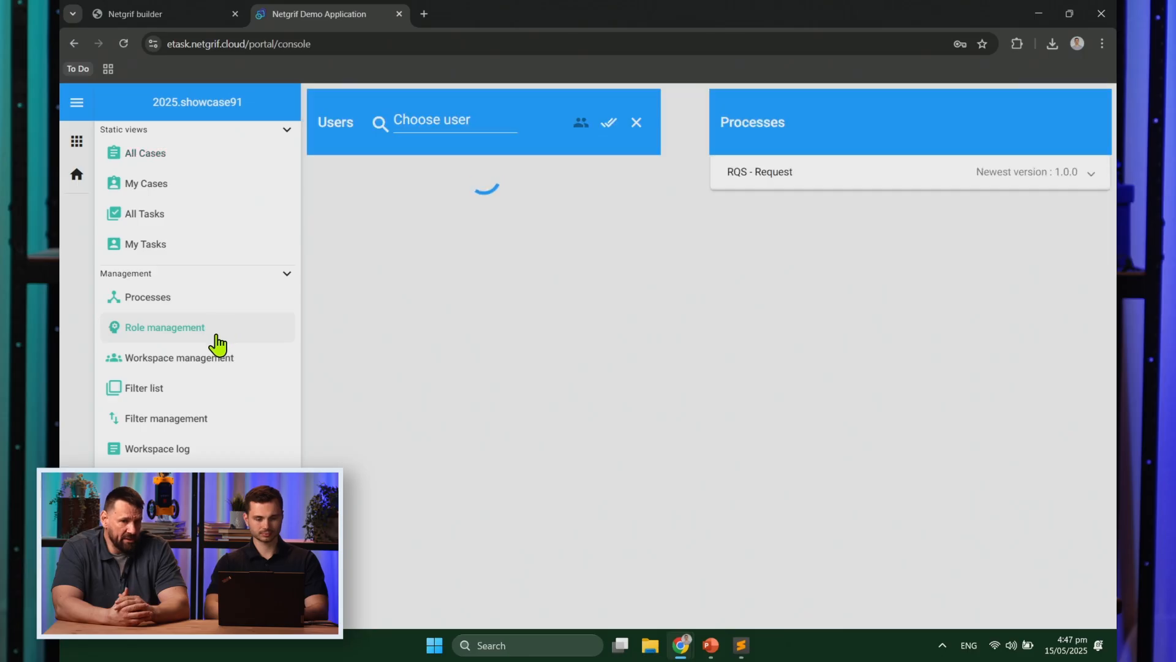
click(442, 242)
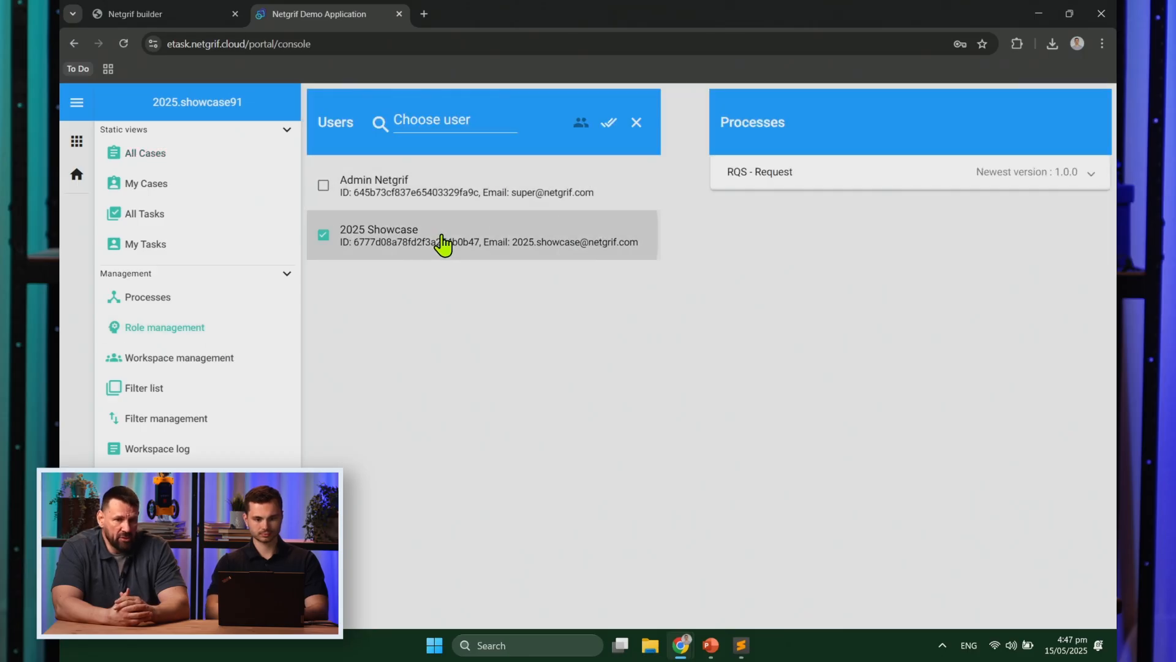
click(758, 172)
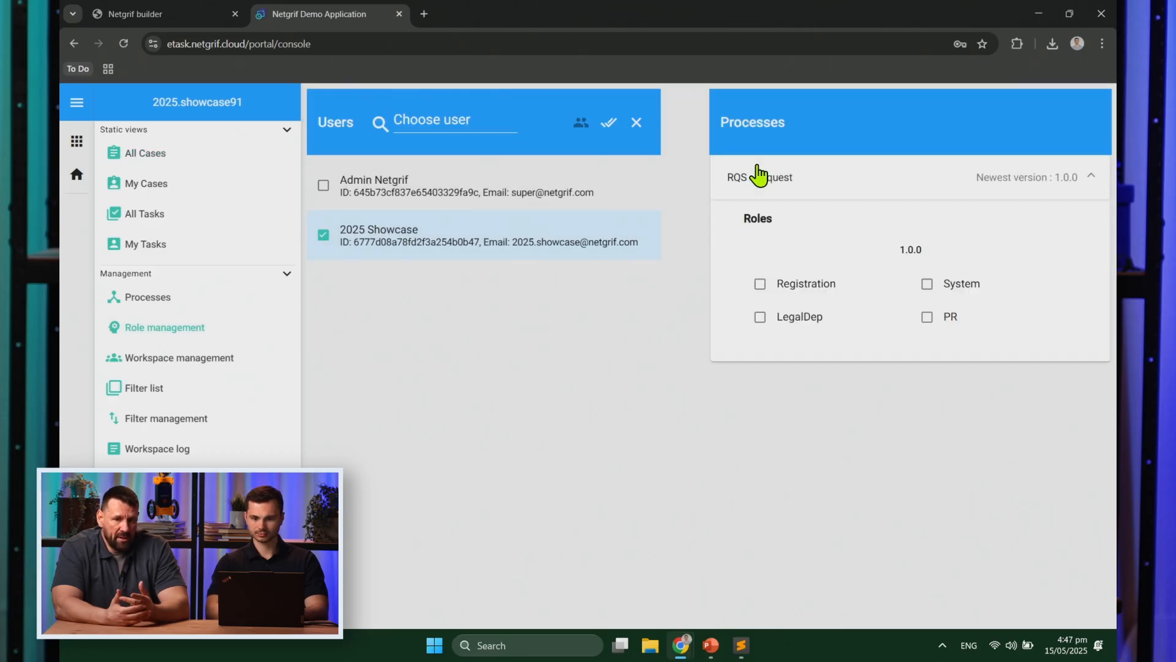
click(807, 297)
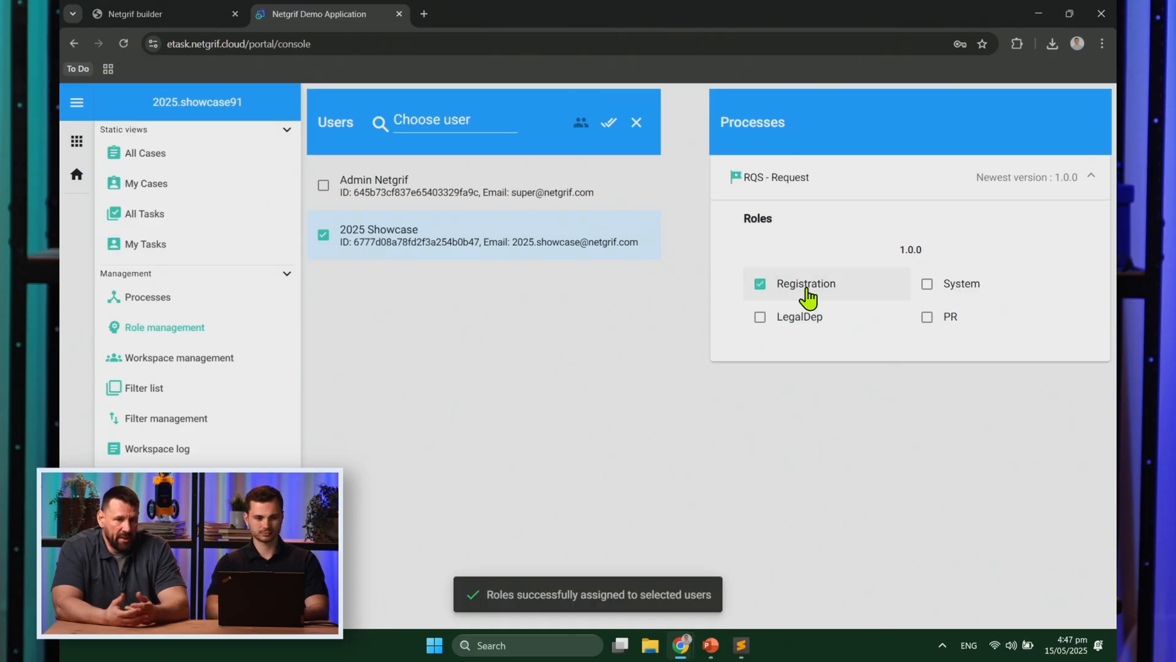
click(154, 158)
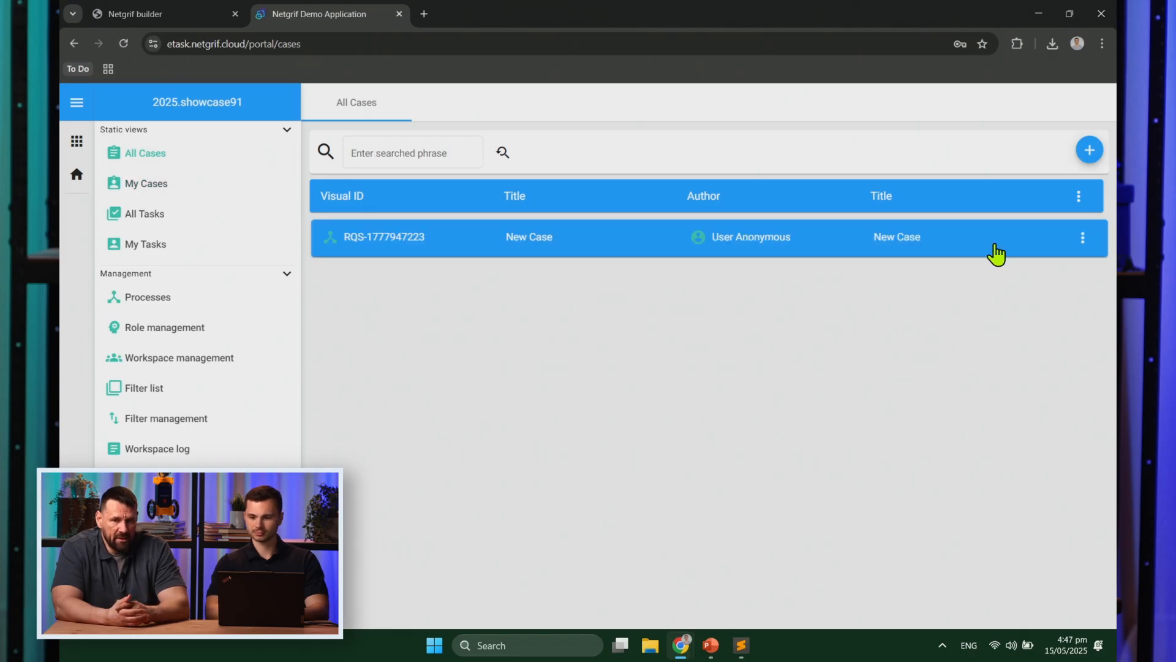
Step: Open the new request case and assign its Registration task to yourself
click(995, 251)
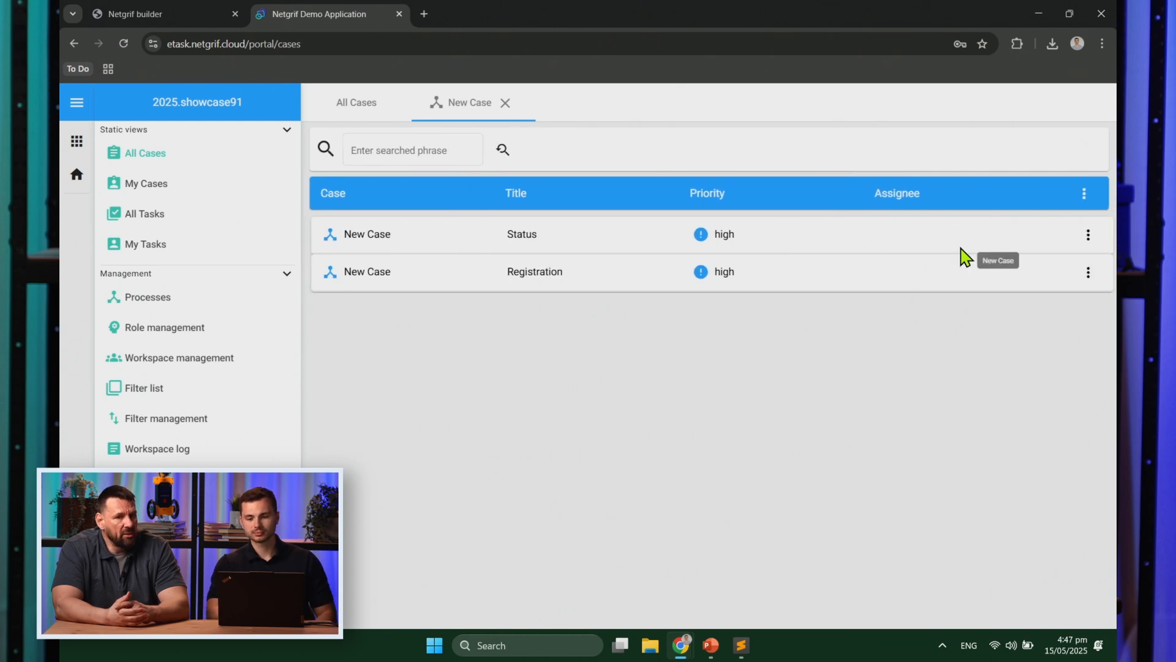
click(874, 286)
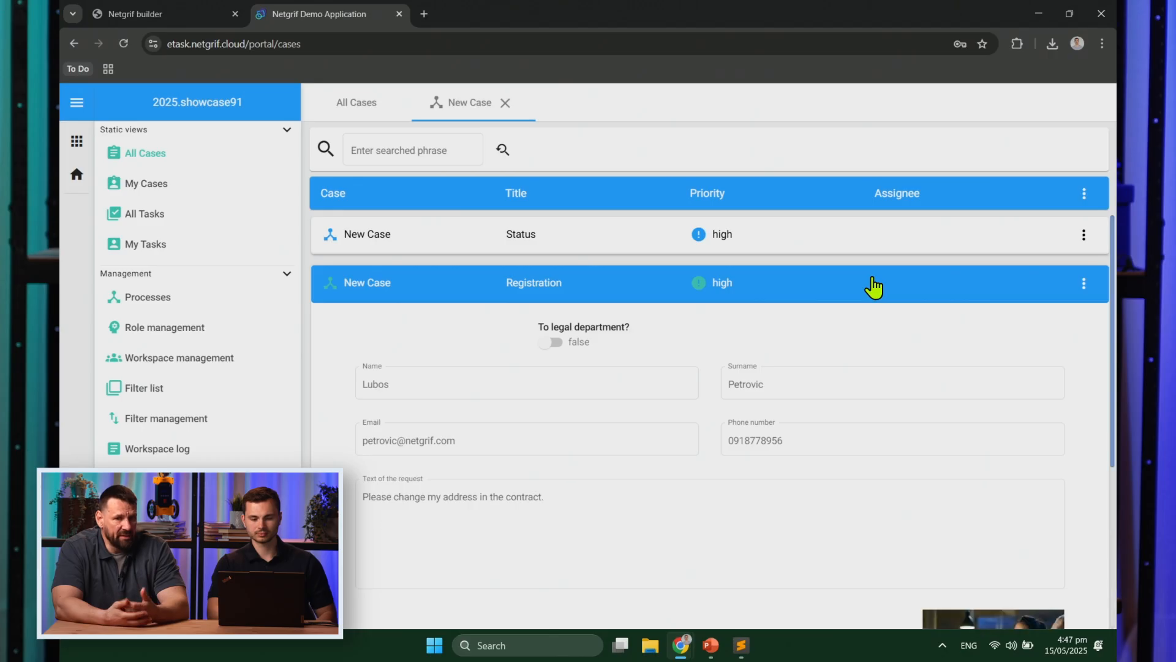
click(1083, 283)
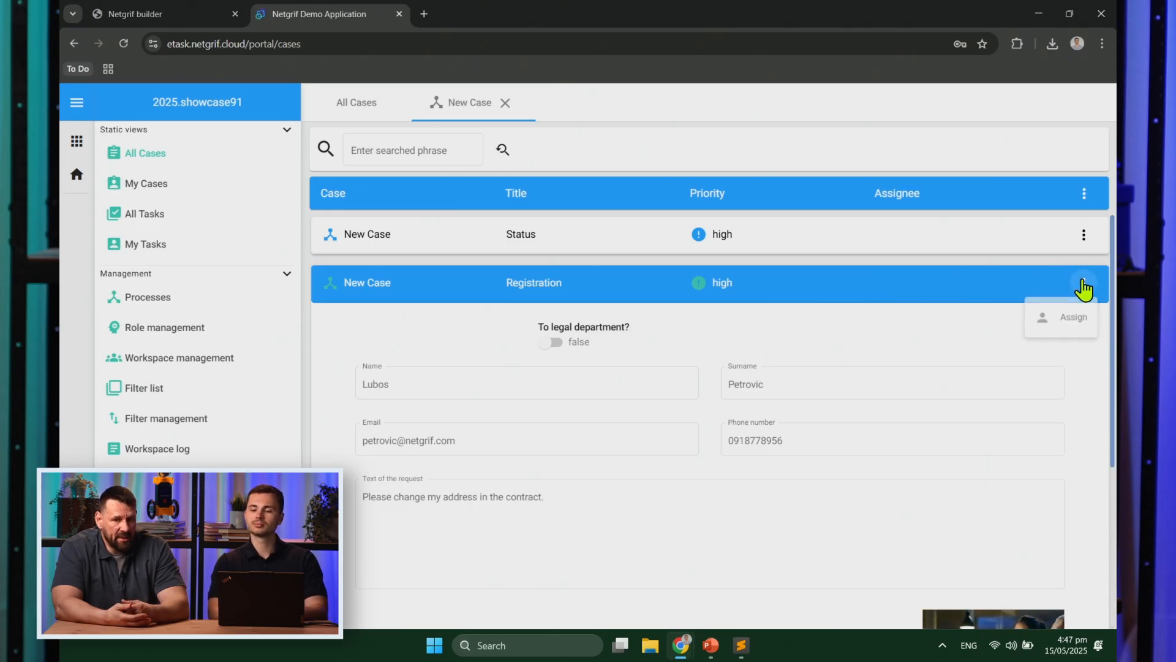
click(1064, 329)
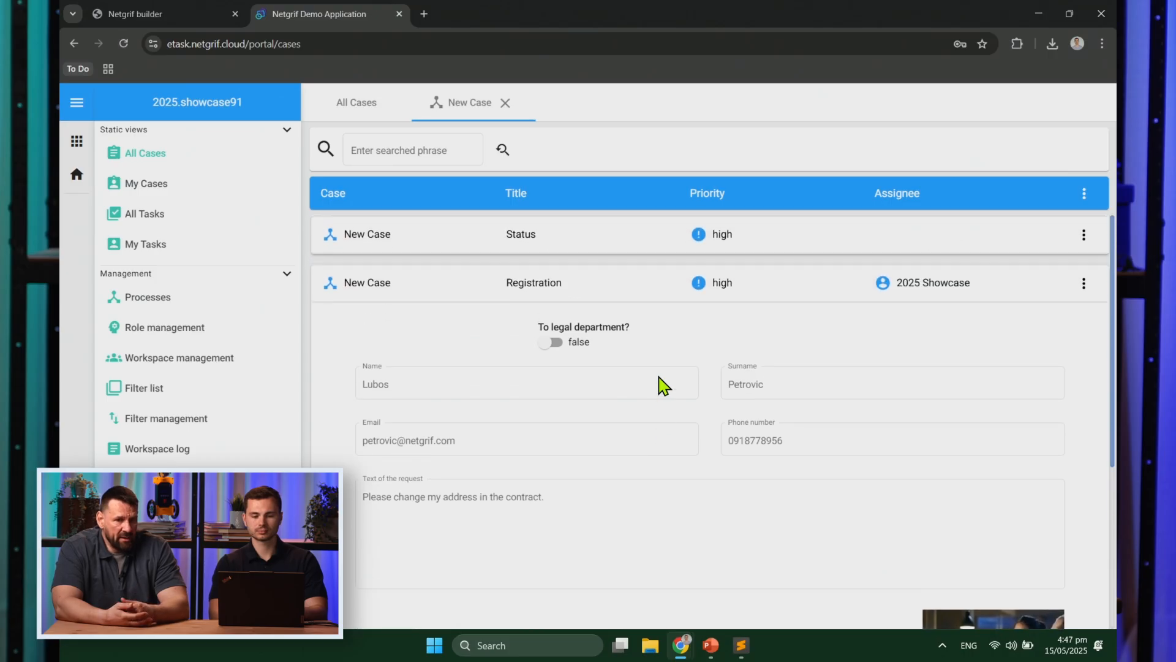
Step: Set To legal department? on and finish the Registration task
click(555, 343)
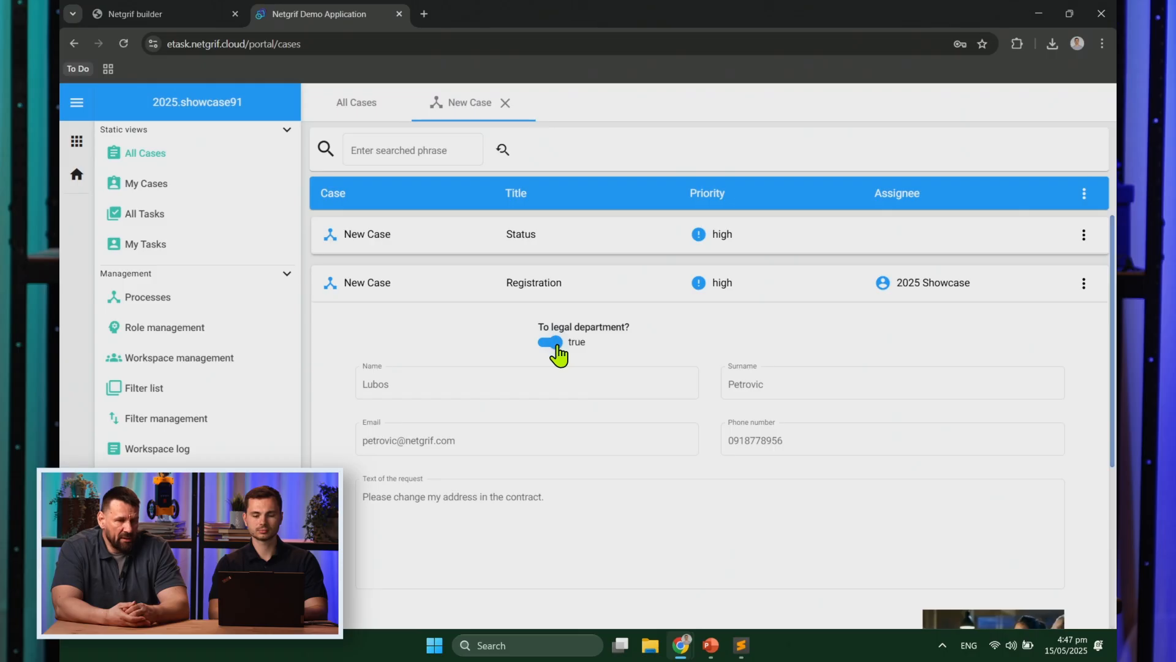
scroll(558, 354, down, 2)
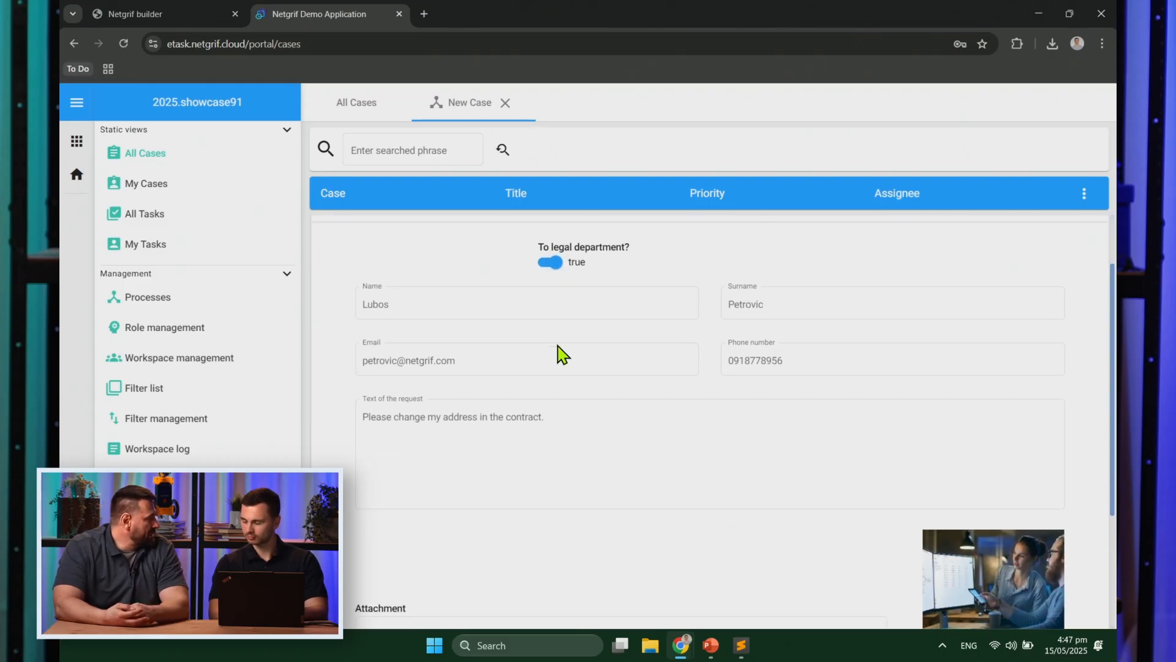
double_click(525, 422)
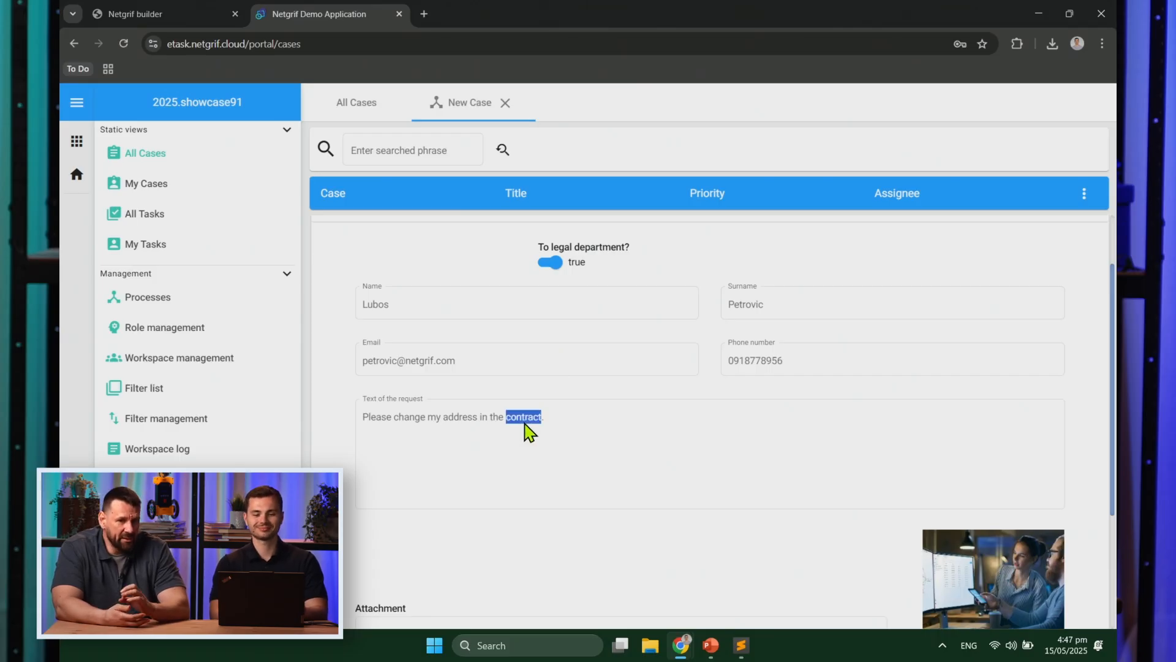
scroll(528, 432, down, 4)
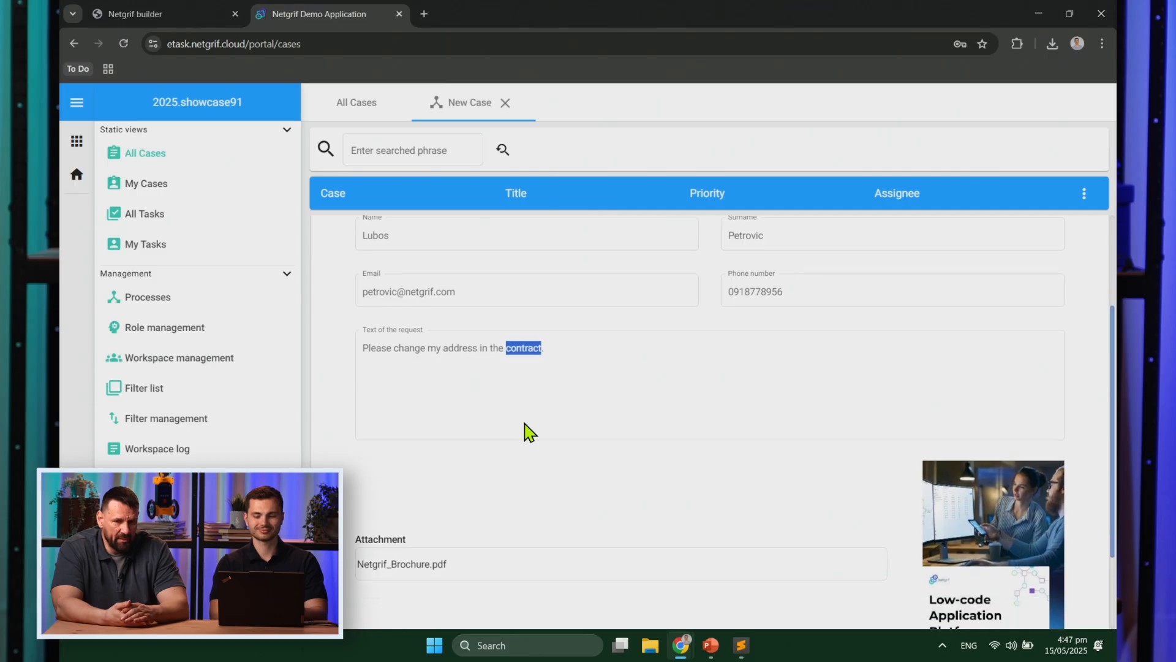
scroll(528, 431, down, 1)
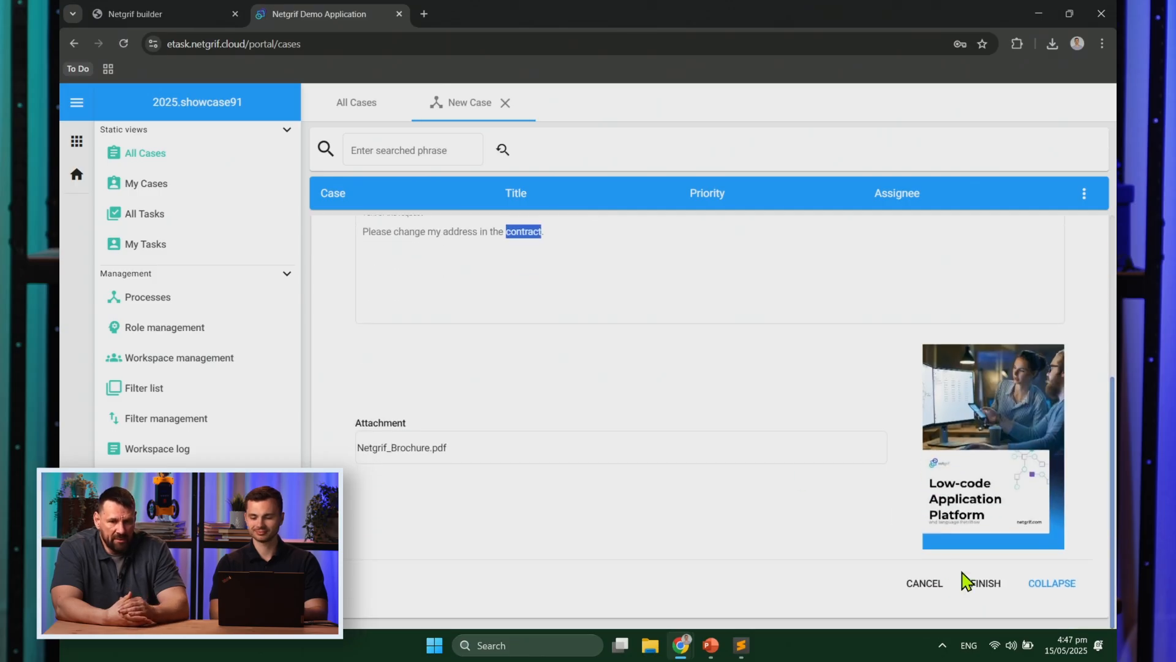
click(980, 584)
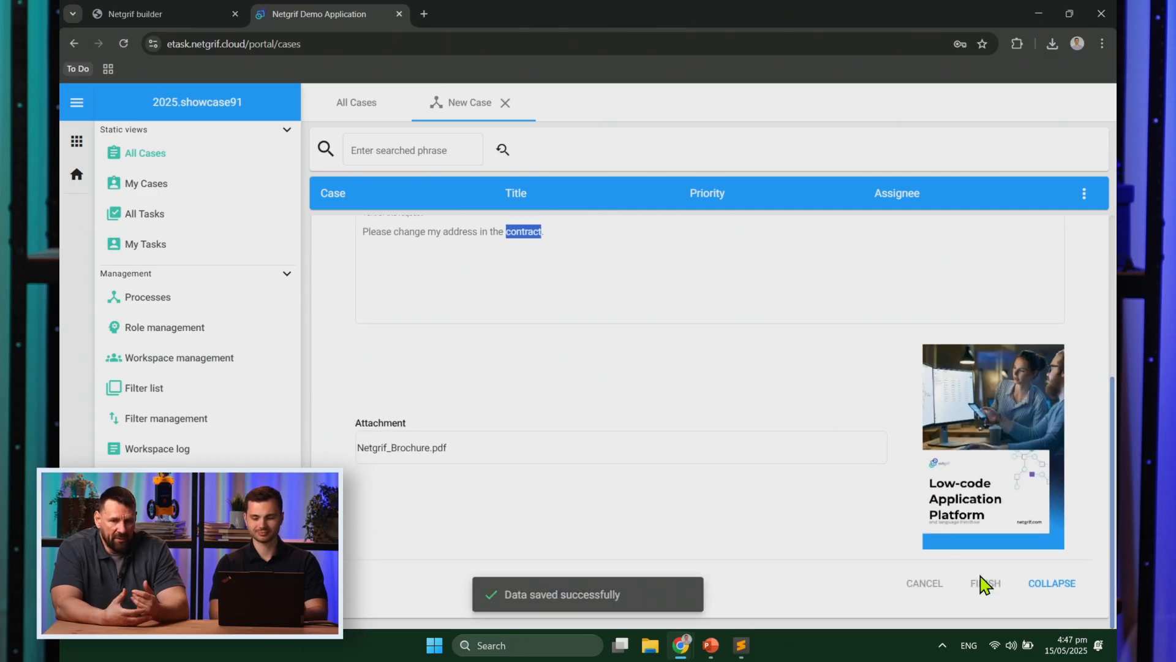
key(alt+Tab)
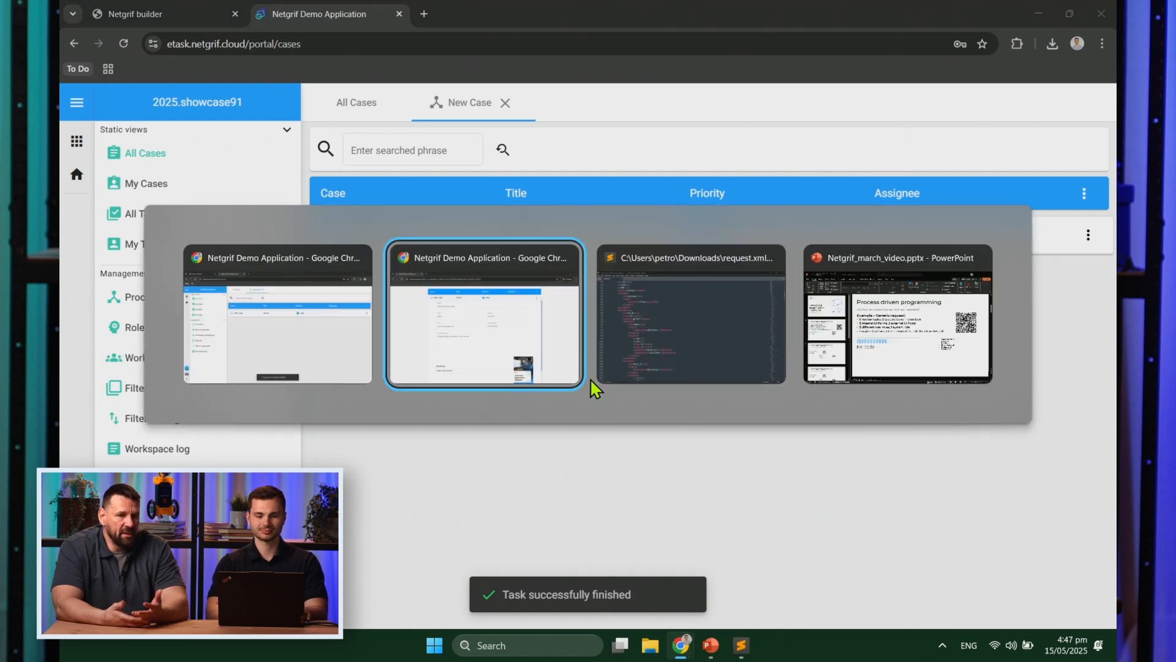
key(F5)
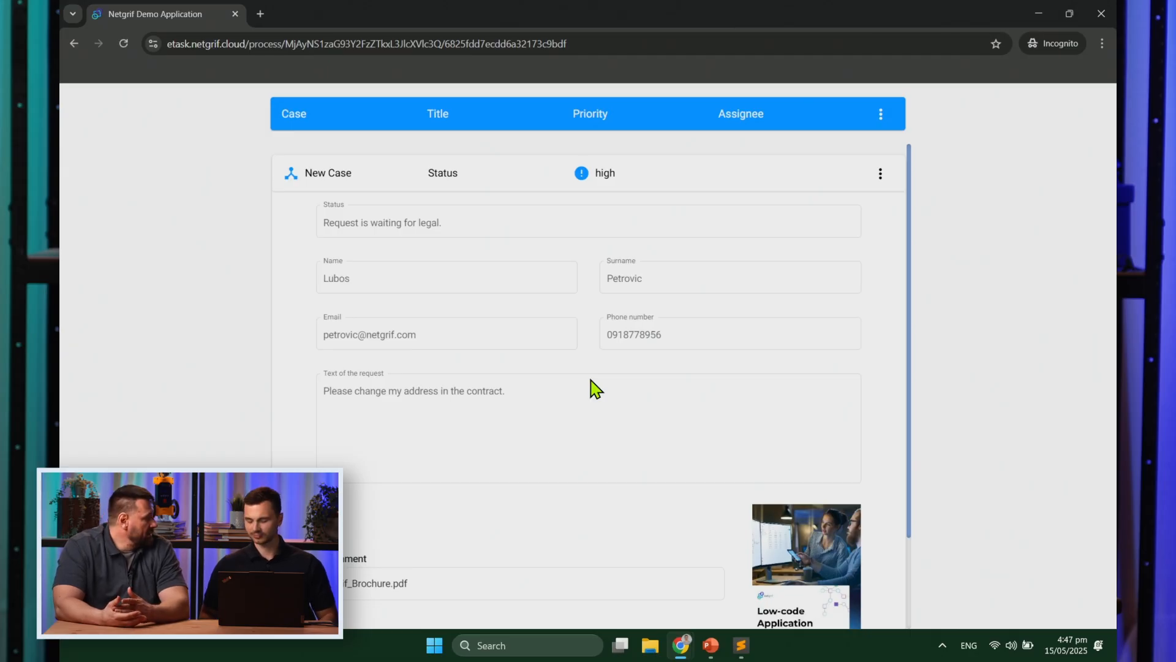
key(alt+Tab)
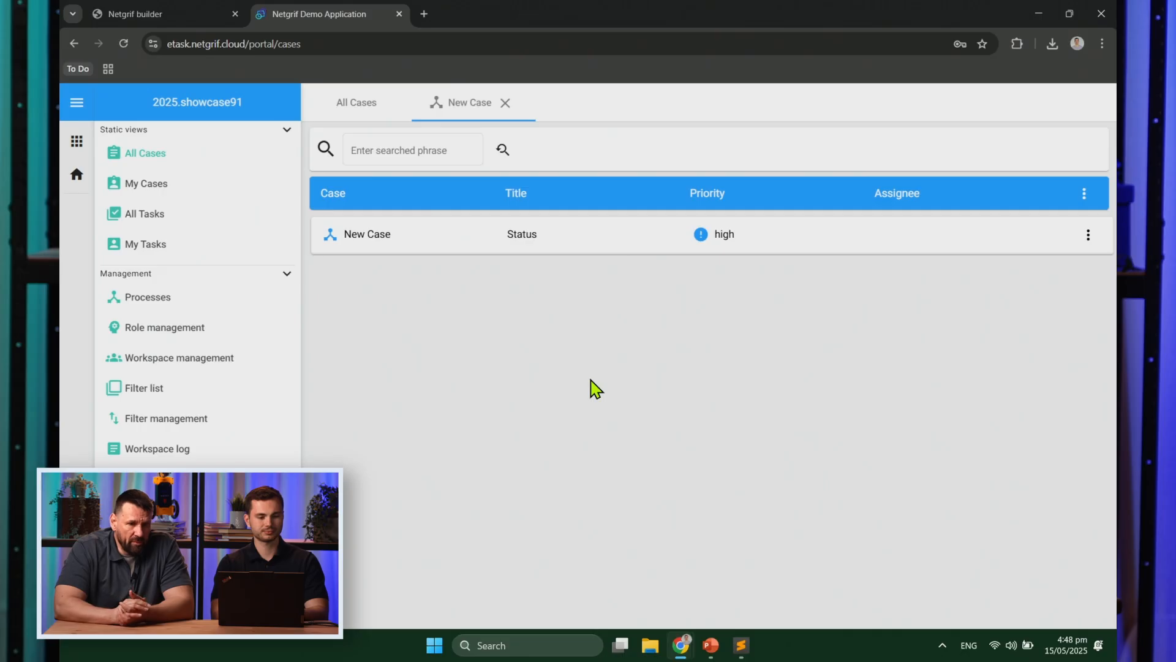
Step: For the showcase user's RQS - Request roles, uncheck Registration, check LegalDep and PR, then return to All Cases
click(187, 334)
click(348, 240)
click(860, 174)
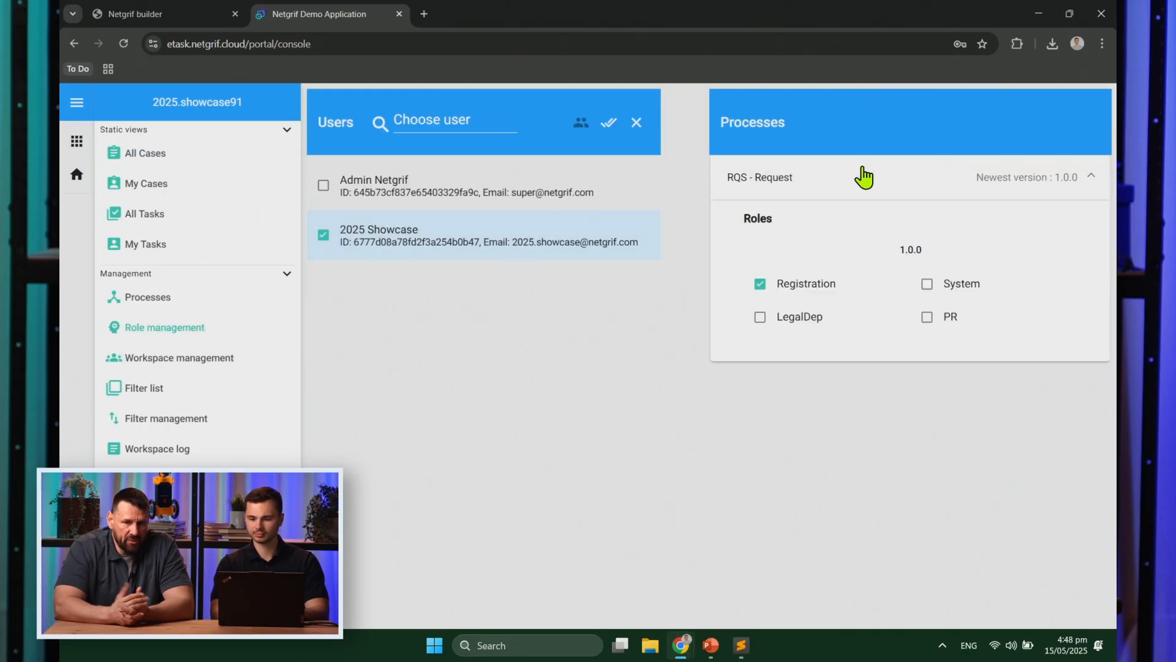
click(782, 287)
click(802, 318)
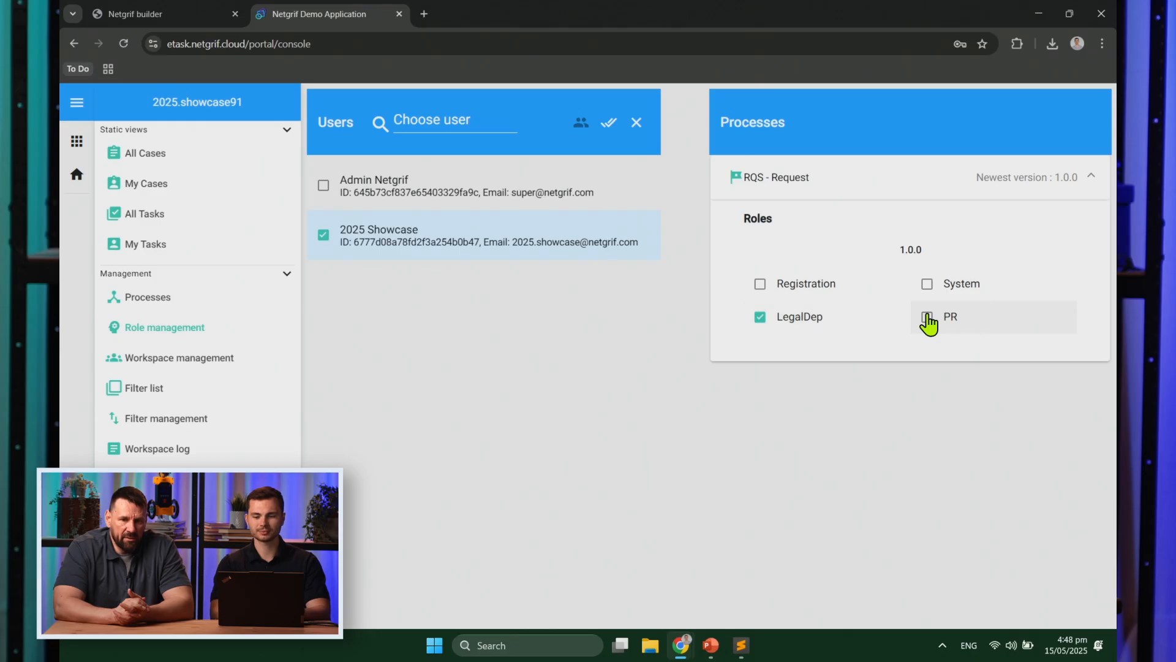
click(926, 318)
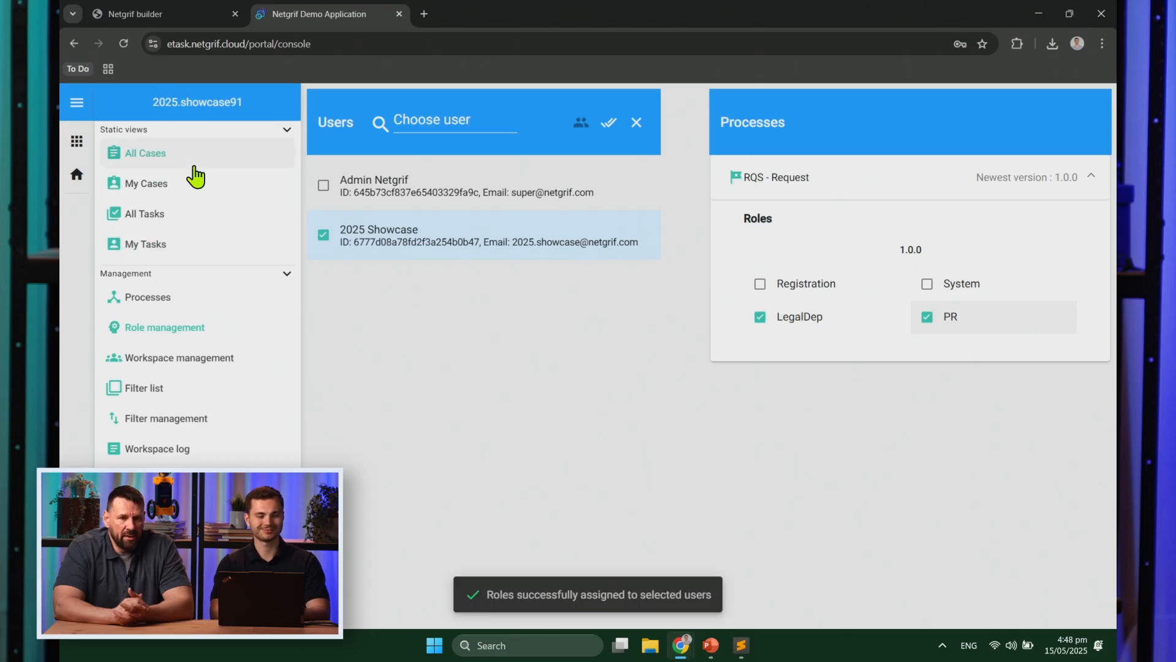
click(194, 165)
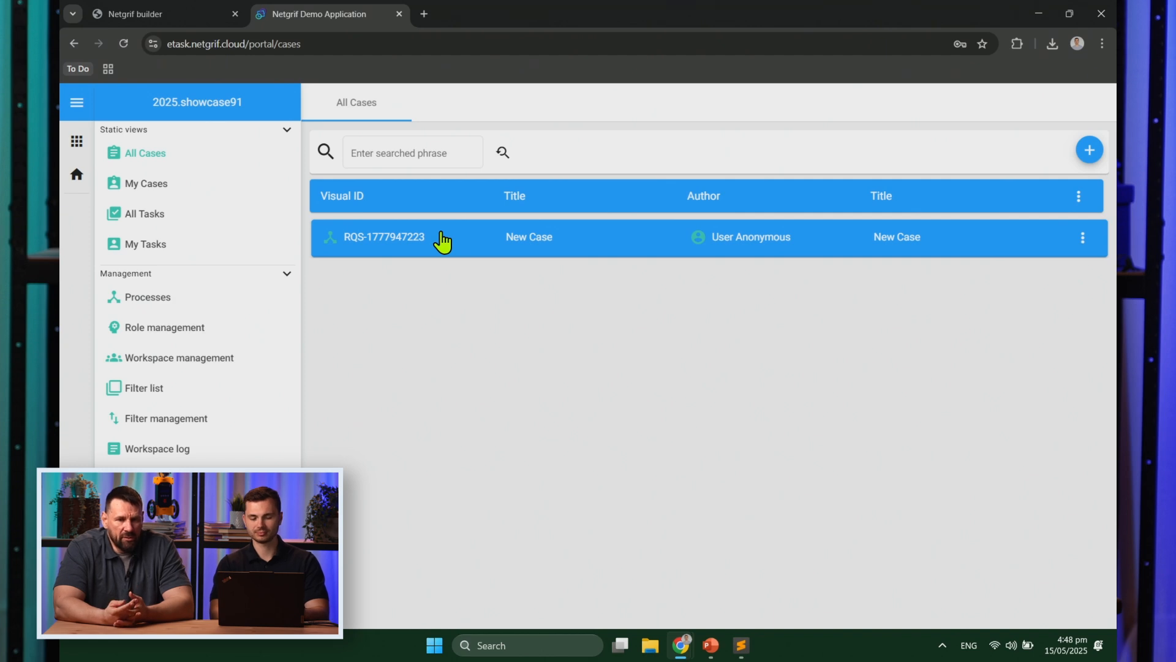
Step: Open the request case and assign the legal department statement task to yourself
click(441, 239)
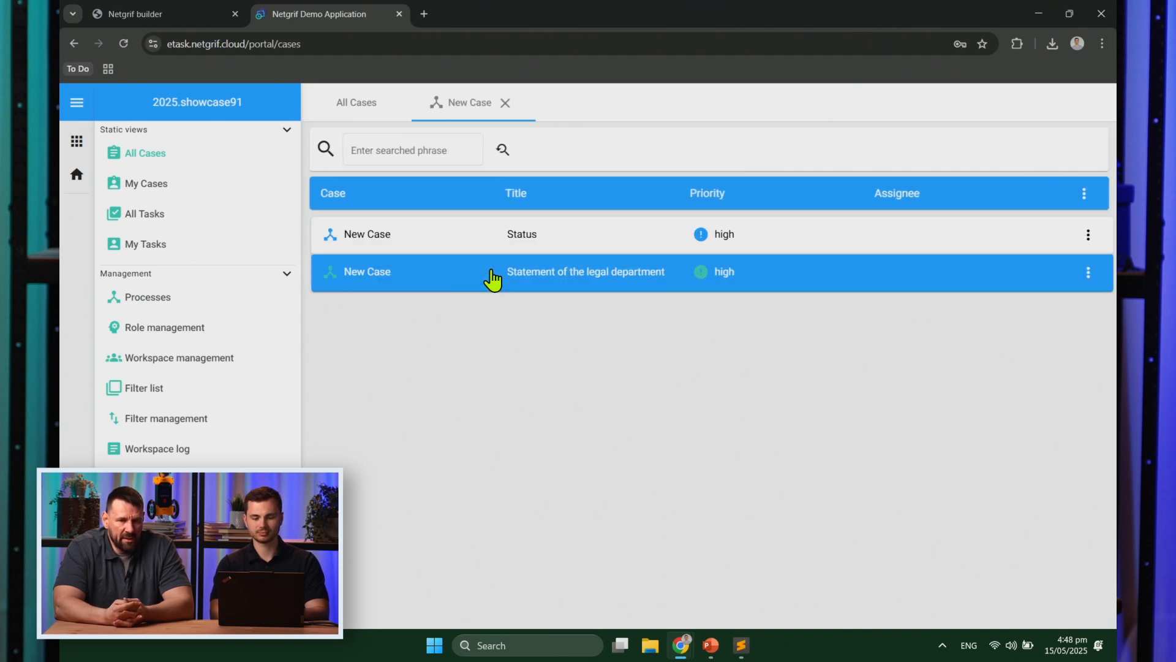
click(493, 278)
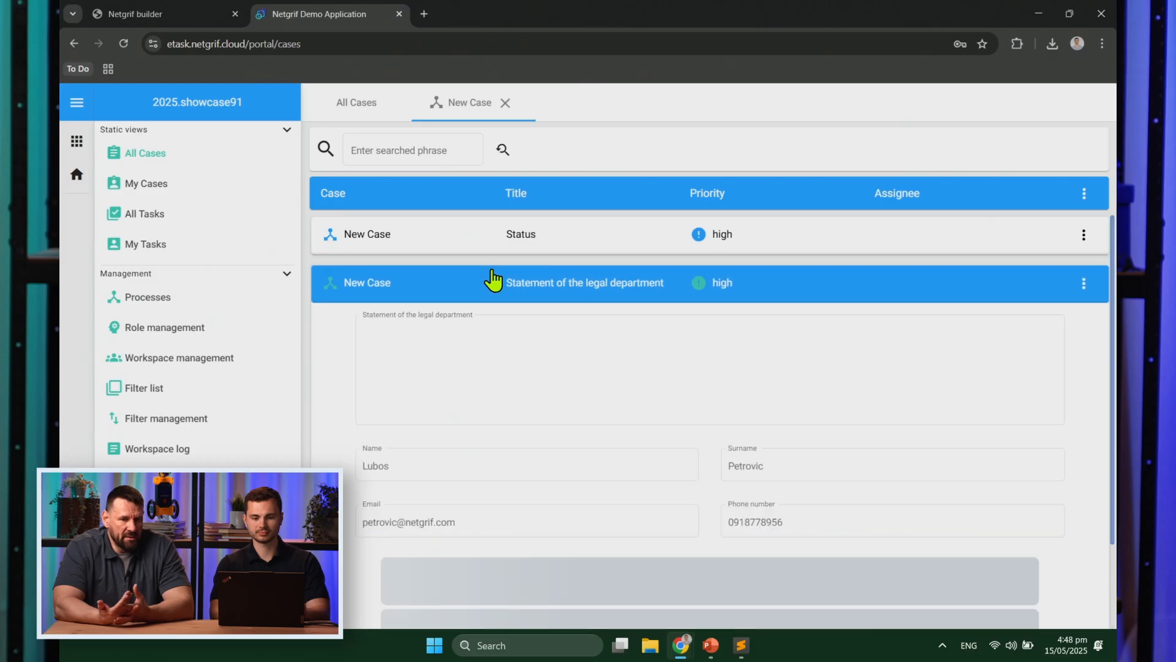
click(1083, 283)
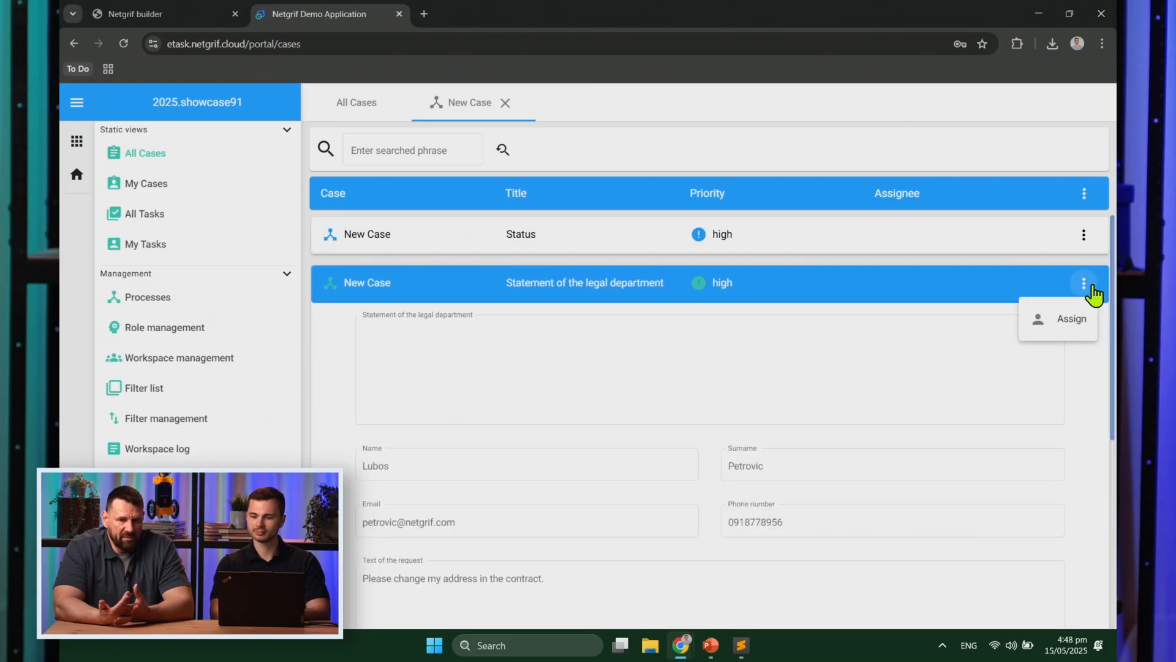
click(1073, 319)
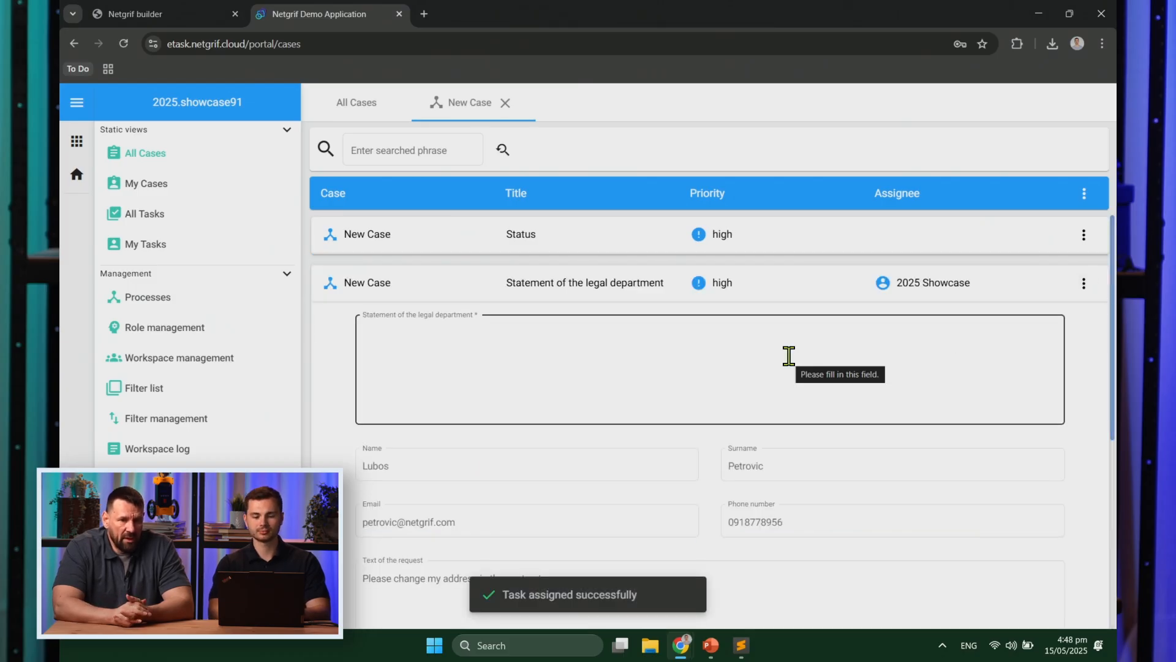
Step: Write the statement 'Client attachned some brochure, not a contract.' and finish the task
scroll(789, 355, down, 1)
scroll(483, 525, down, 3)
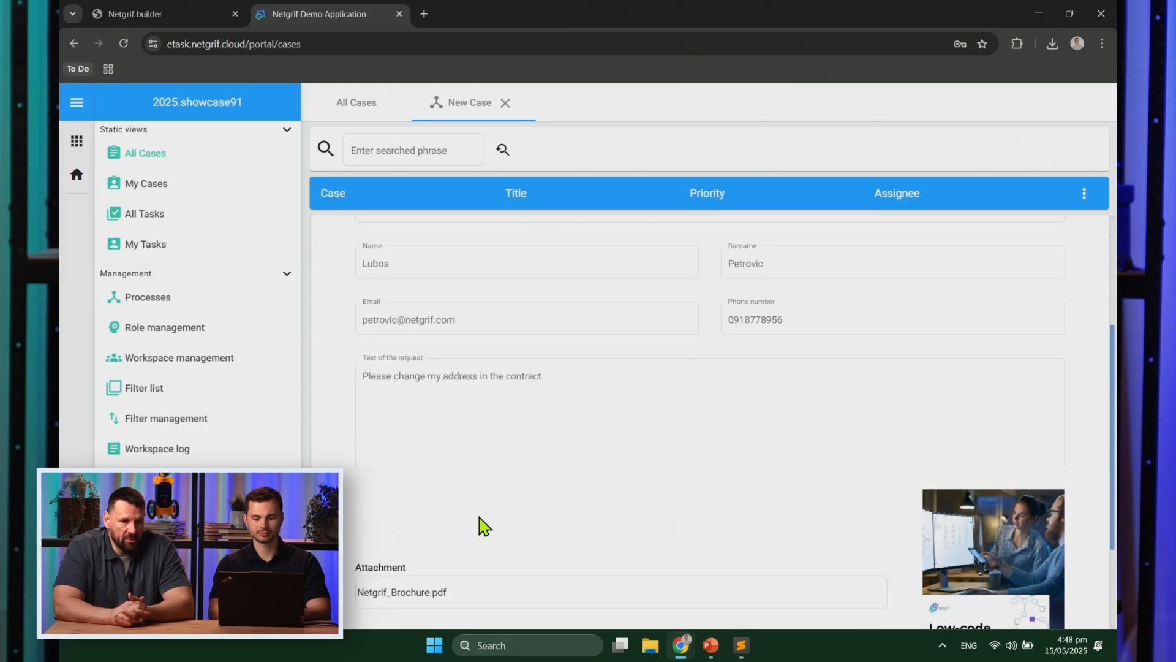
scroll(517, 362, up, 4)
click(444, 336)
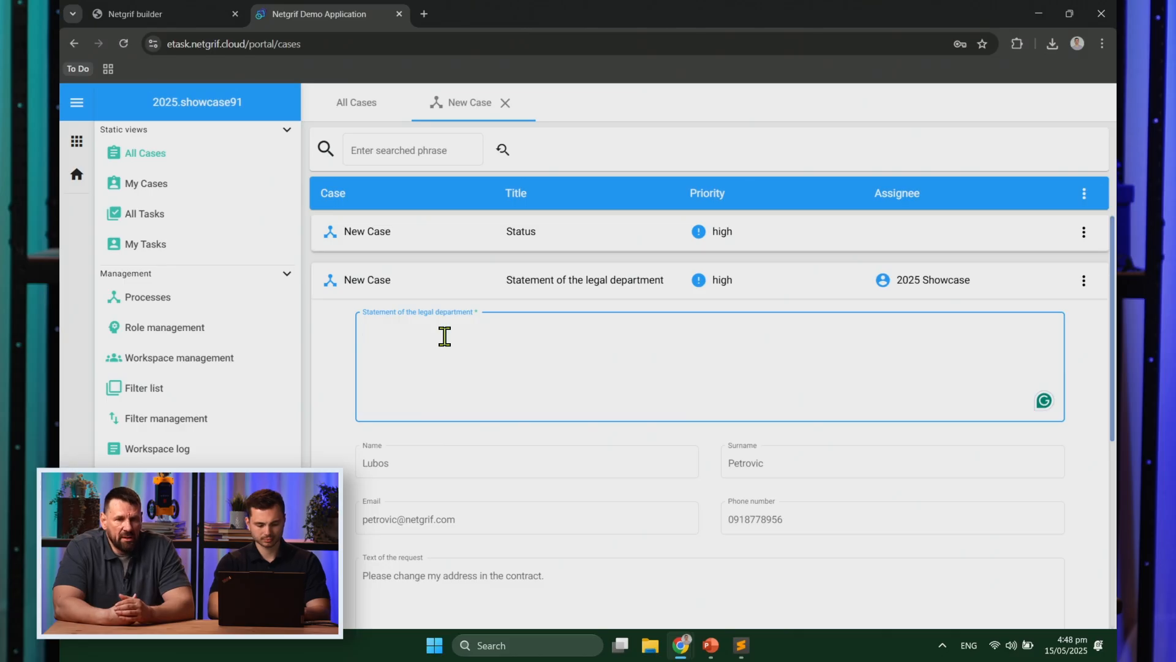
text(Client attachned some brochure, not a contract.)
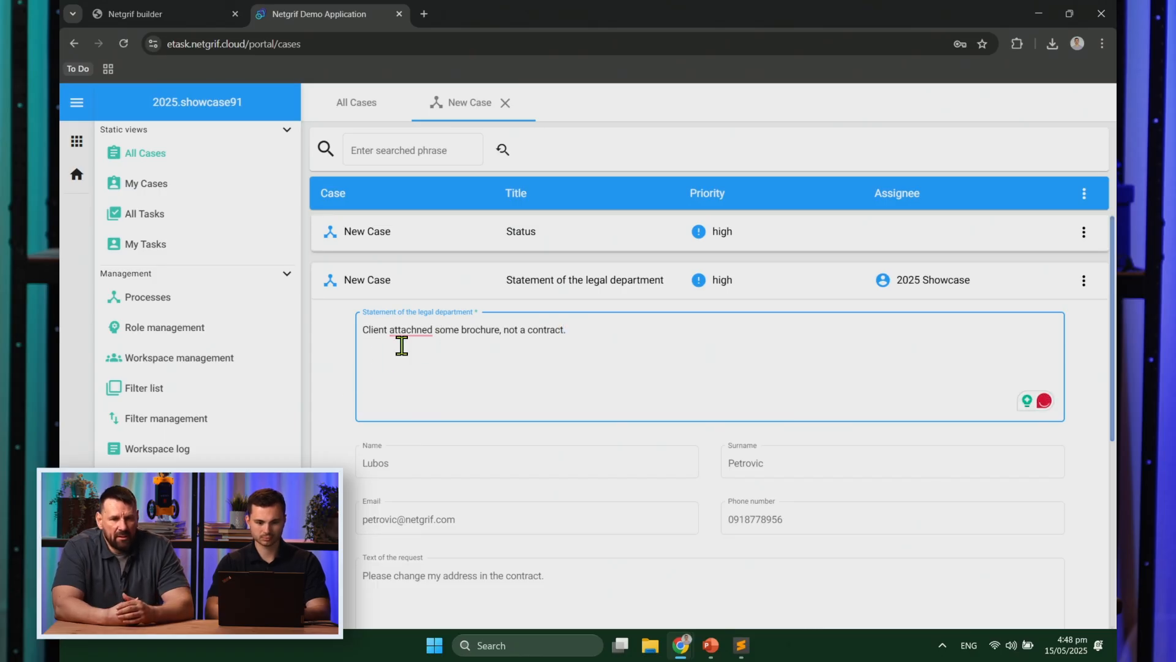
scroll(506, 376, down, 1)
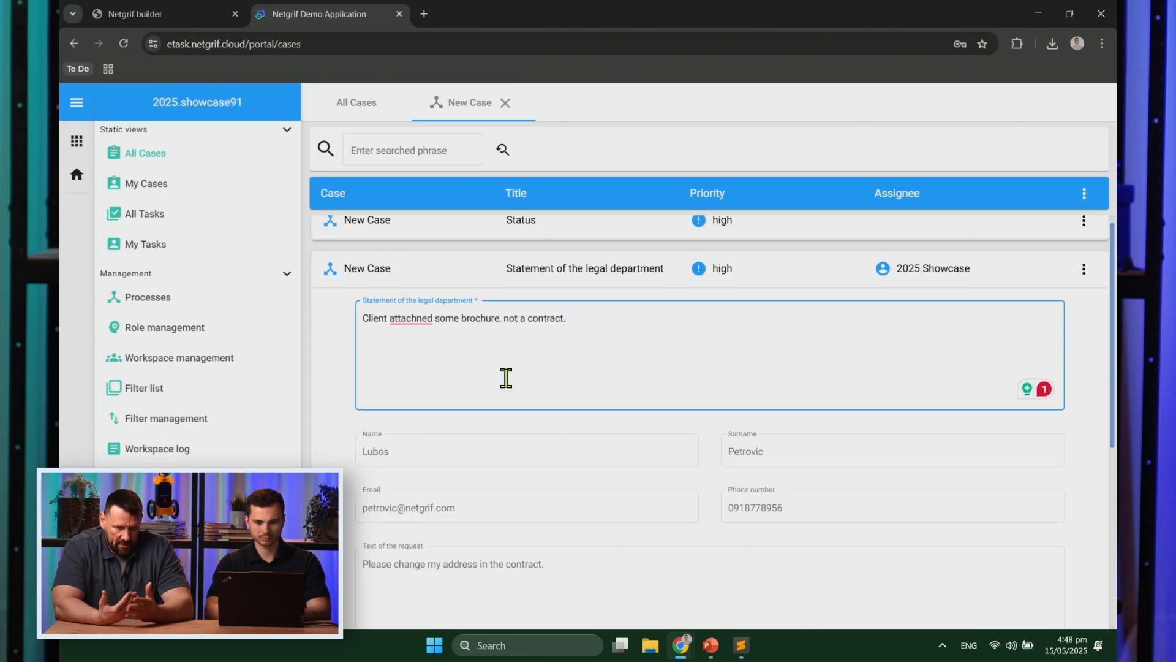
scroll(506, 377, down, 5)
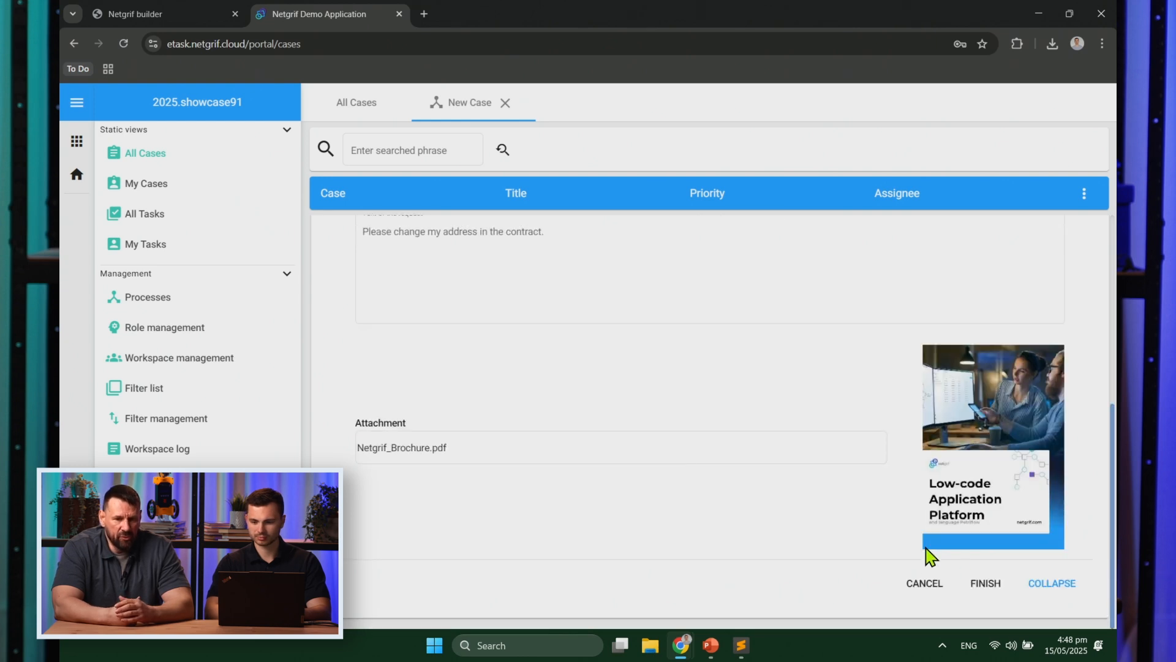
click(978, 584)
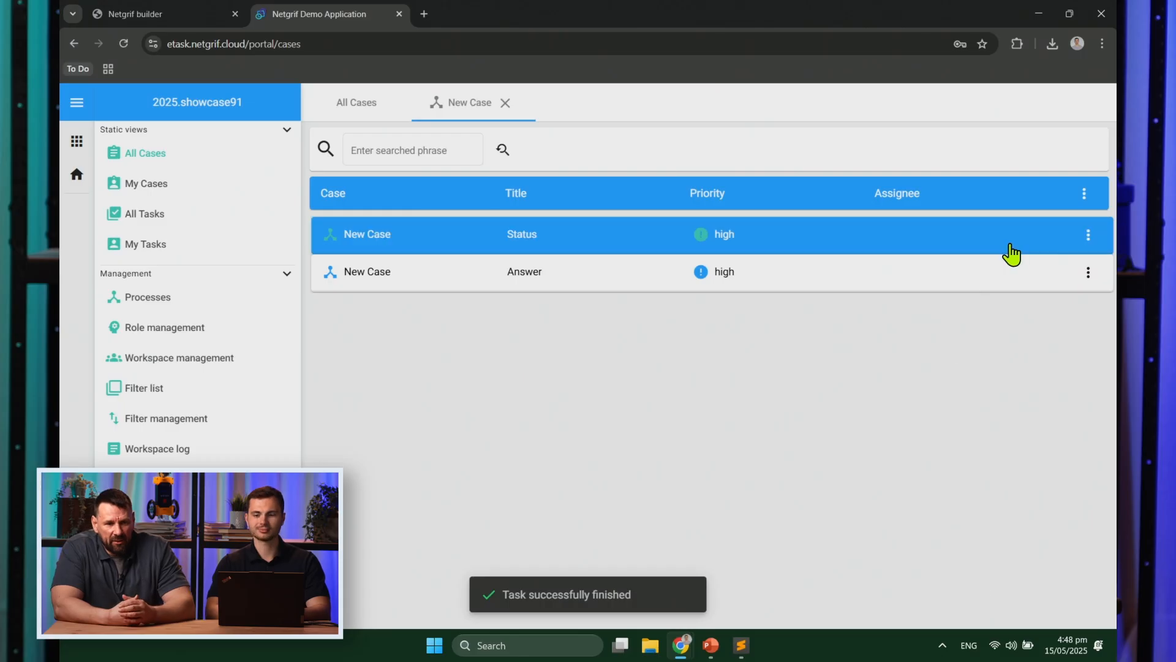
Step: Expand the Answer task, collapse the side navigation, and assign the task to yourself
click(1002, 272)
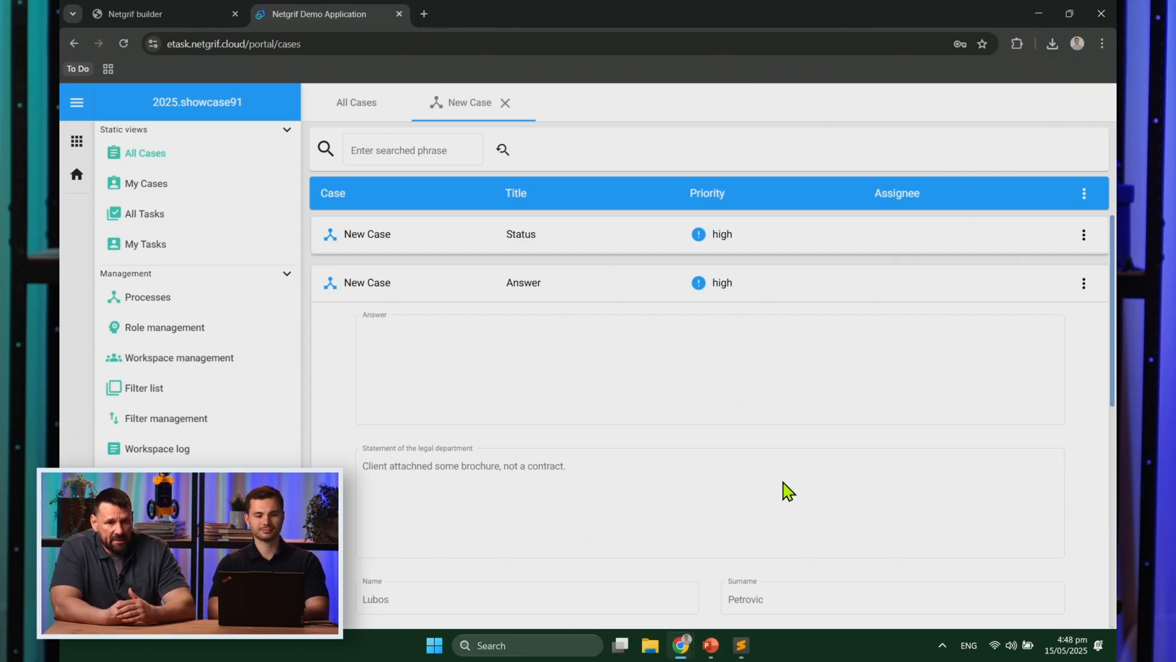
click(82, 105)
click(1084, 283)
click(1073, 330)
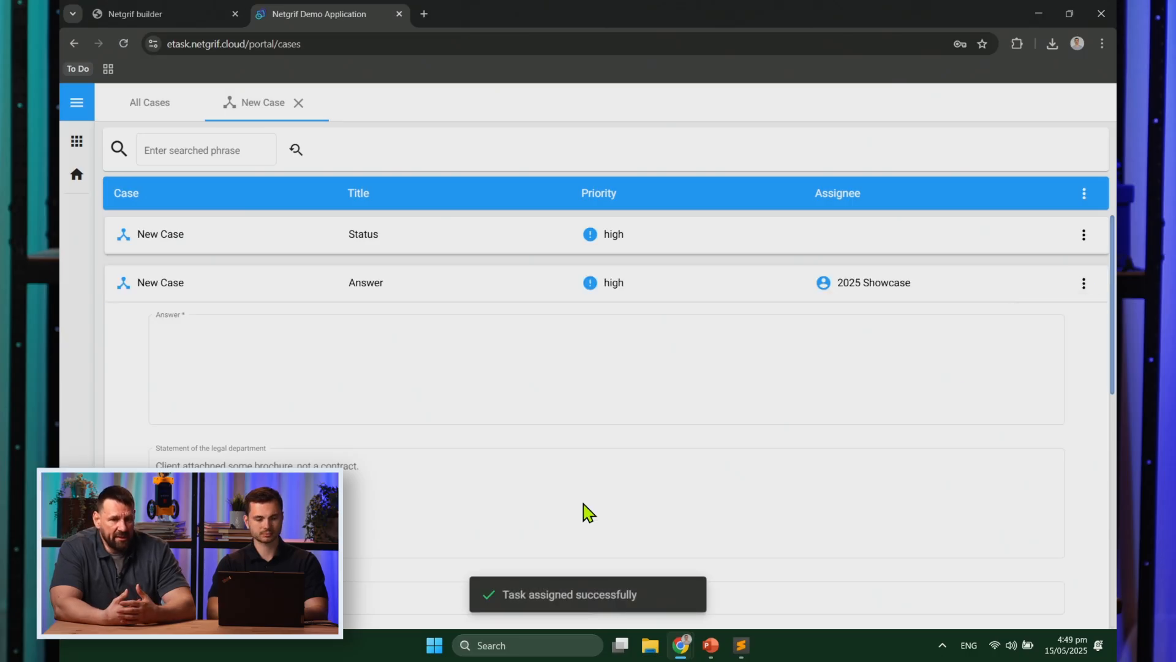
Step: Reply 'Dear customer, you did not attach the contract but some...' and finish the Answer task
scroll(585, 512, down, 2)
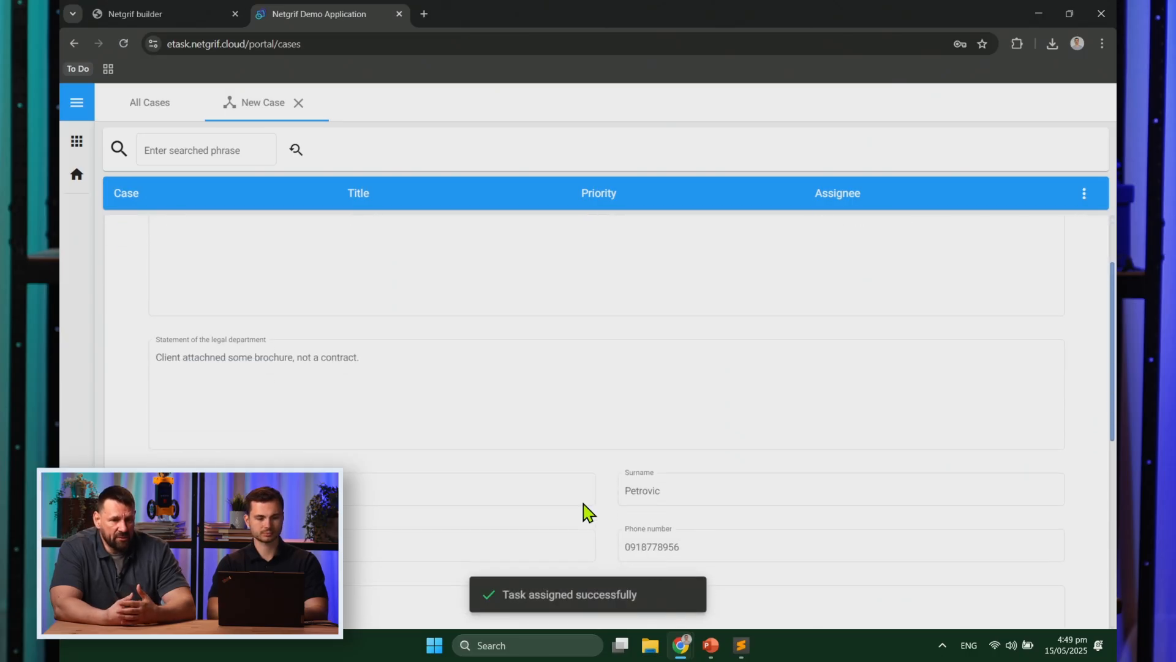
scroll(251, 367, up, 2)
click(250, 358)
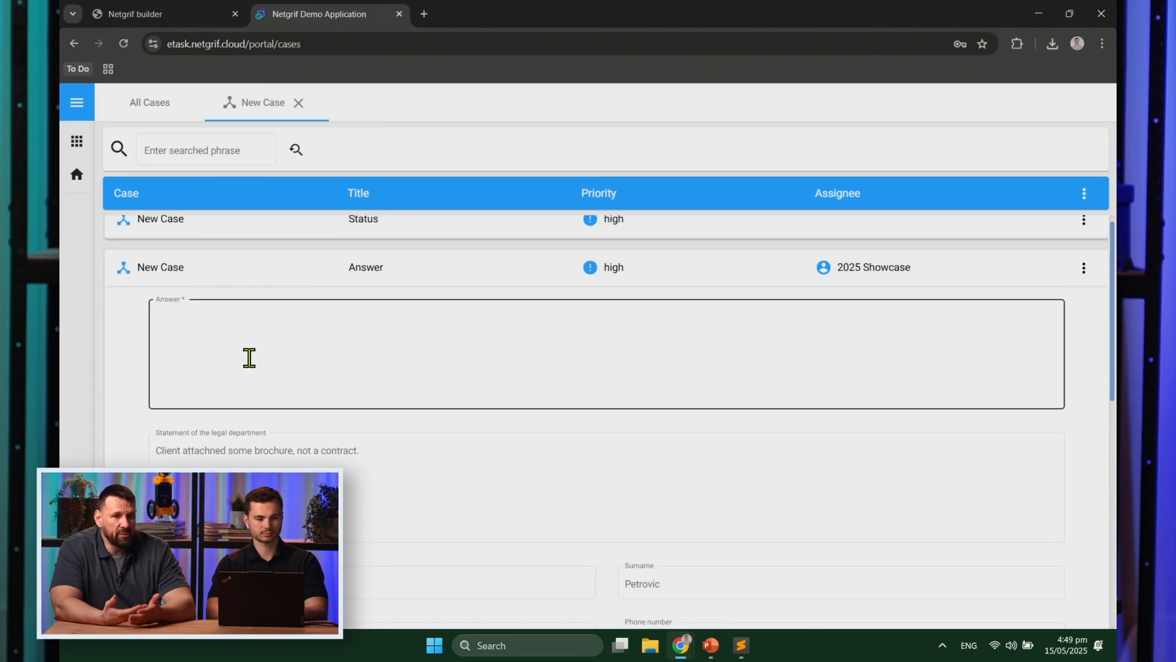
text(Dear customer,)
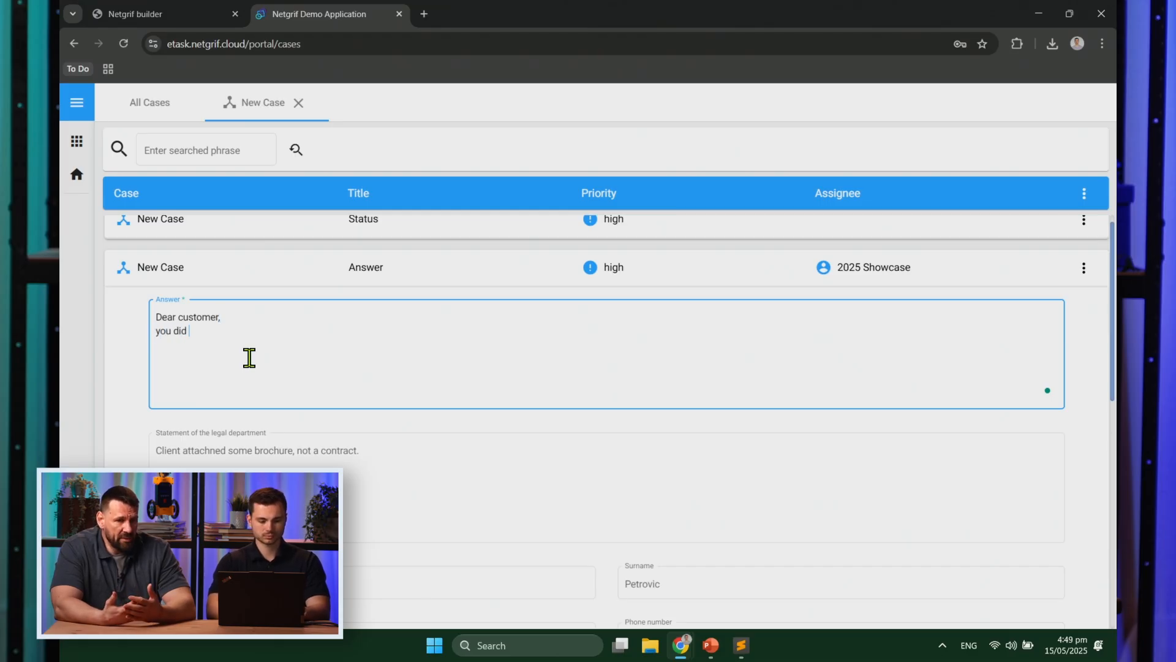
text(not attach)
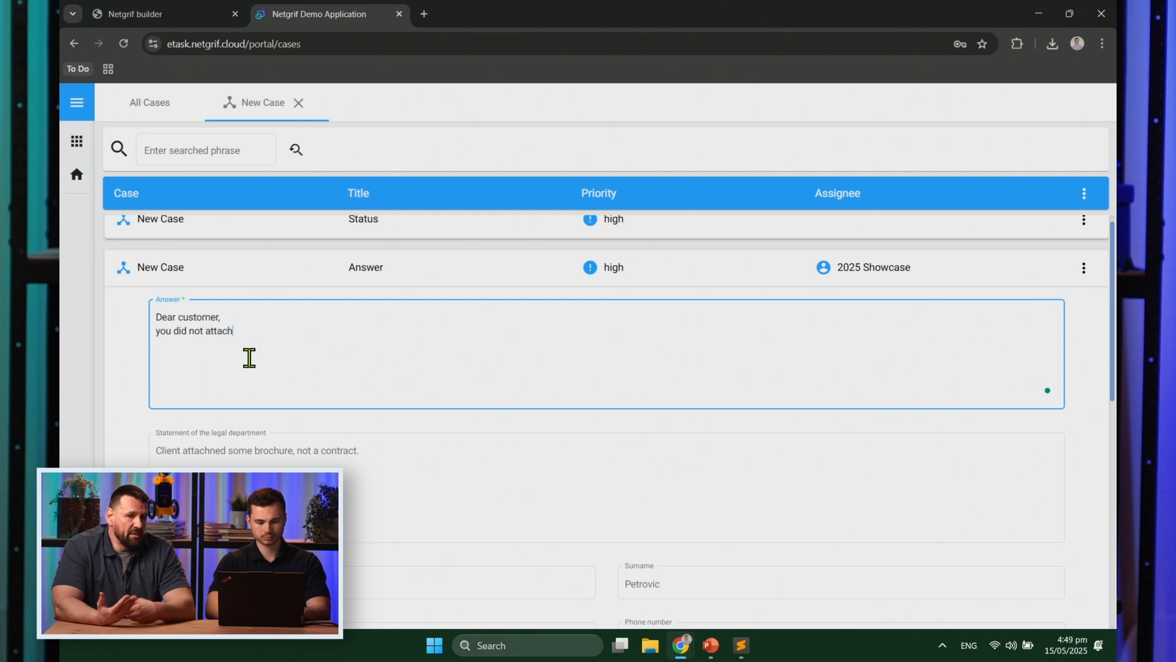
text( the contract but some)
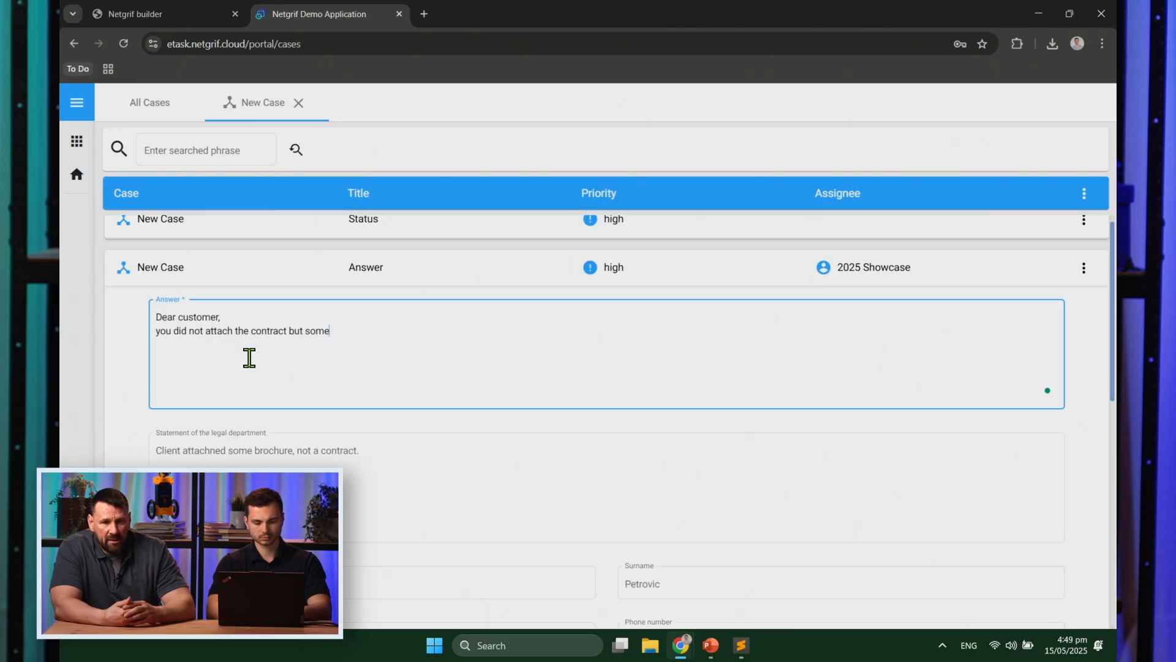
key(BackSpace)
key(BackSpace)
key(BackSpace)
text(../.)
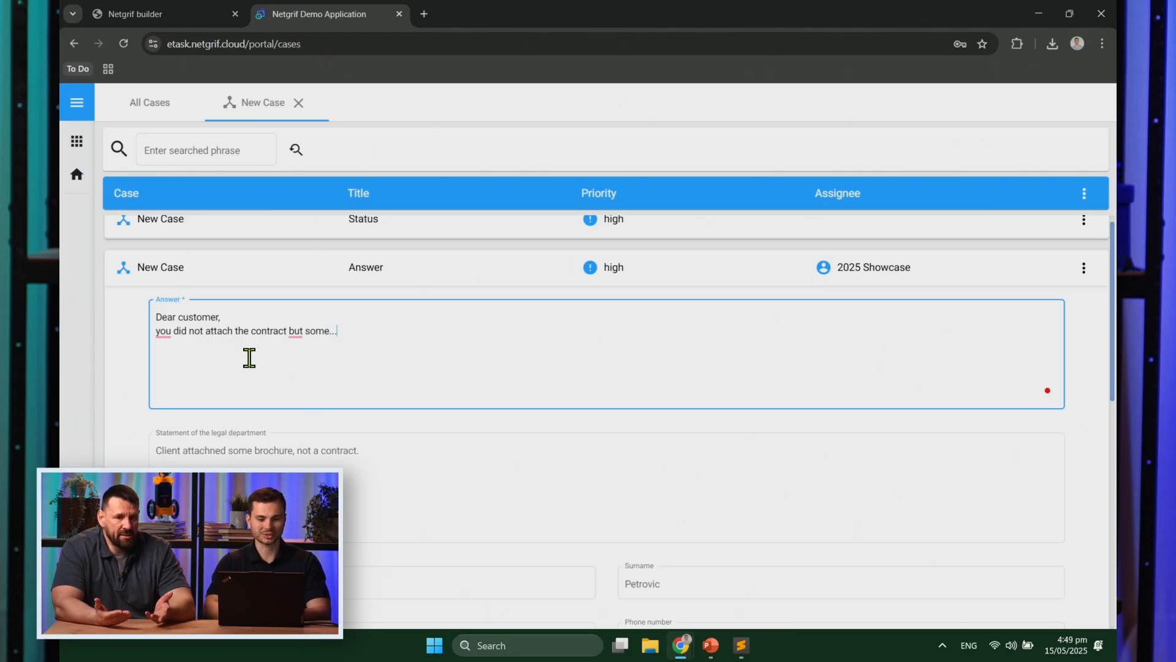
scroll(439, 344, down, 1)
click(439, 352)
scroll(440, 356, down, 7)
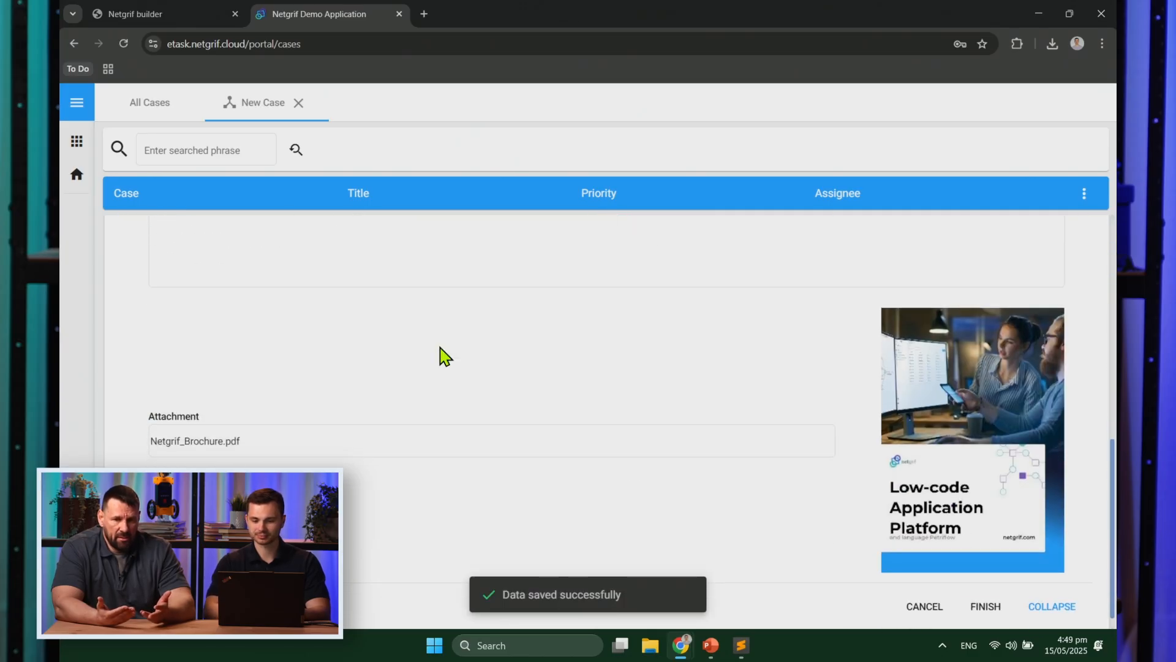
click(985, 585)
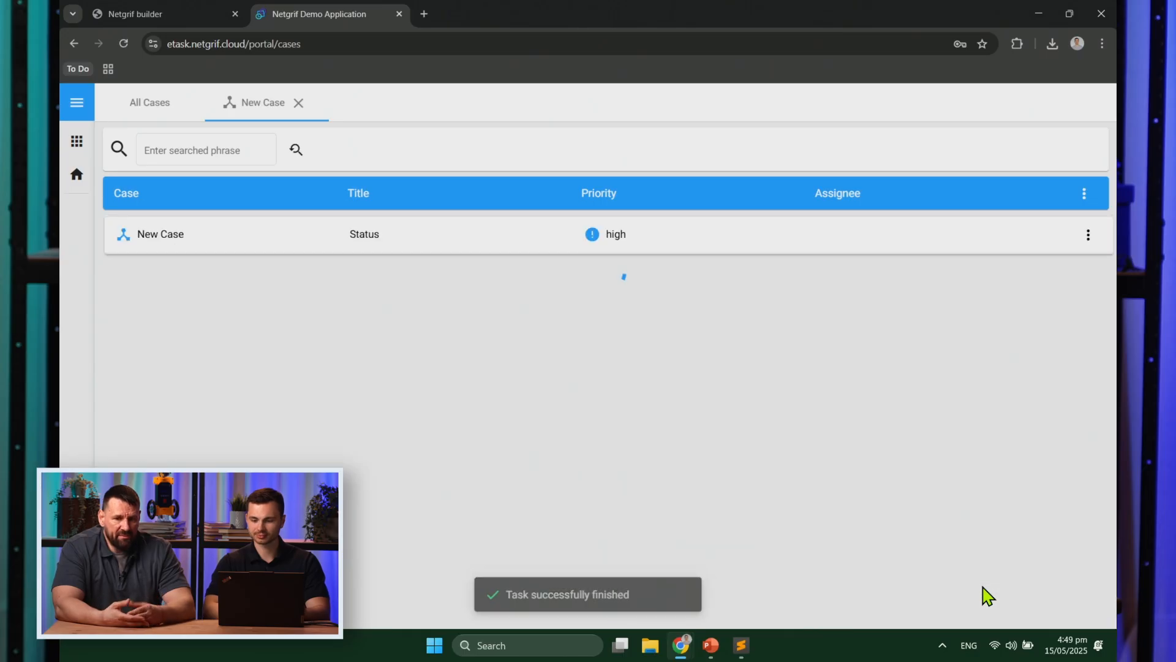
Step: Reload the customer's incognito case page and review the Status and Answer fields
key(alt+Tab)
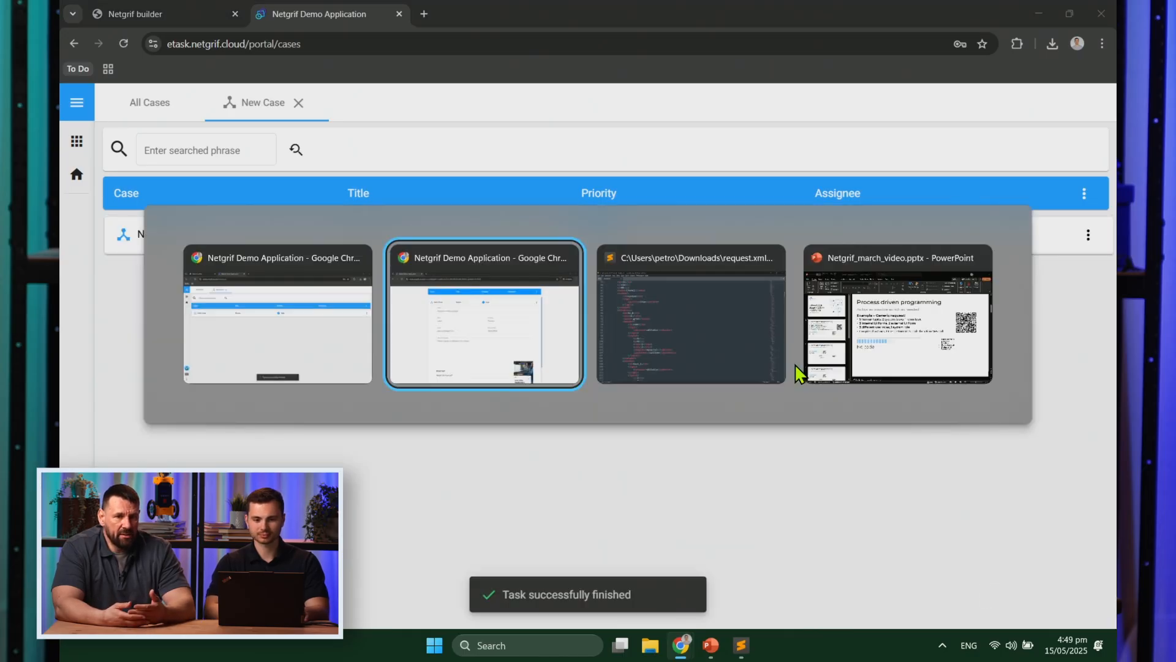
key(F5)
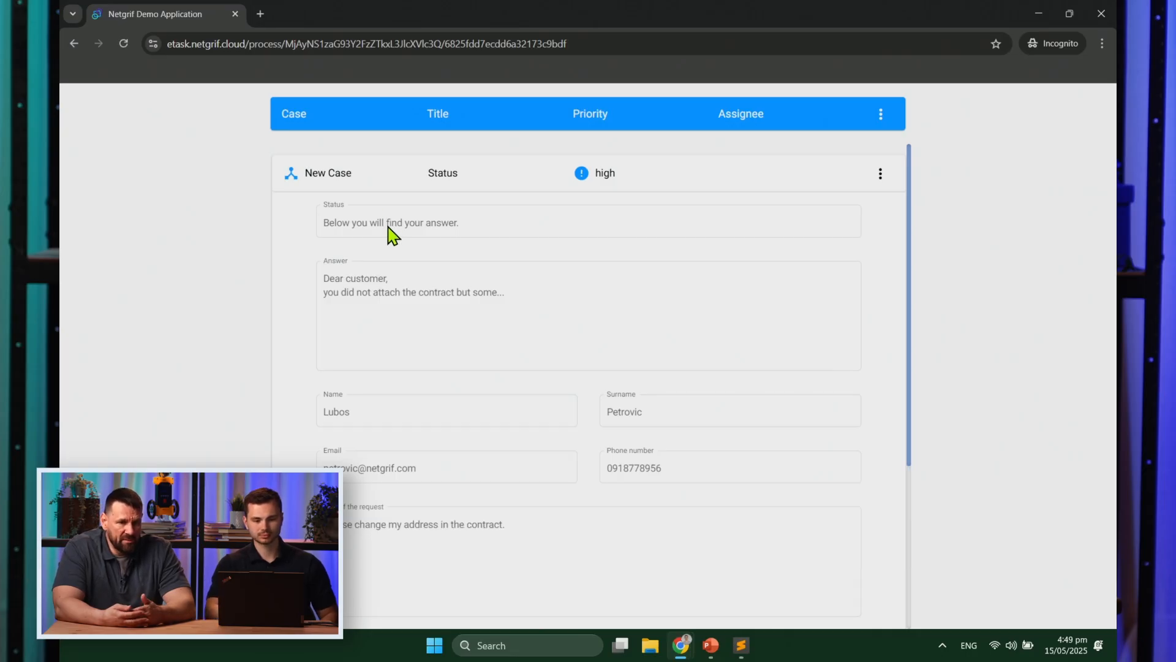
scroll(392, 233, down, 1)
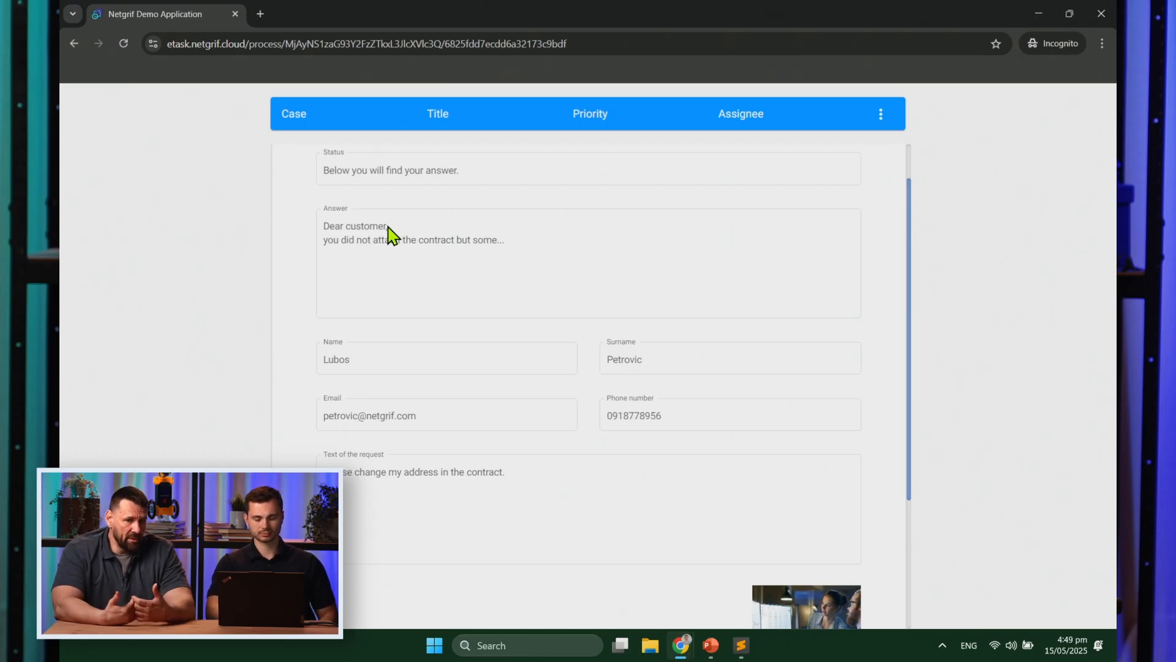
scroll(392, 233, down, 1)
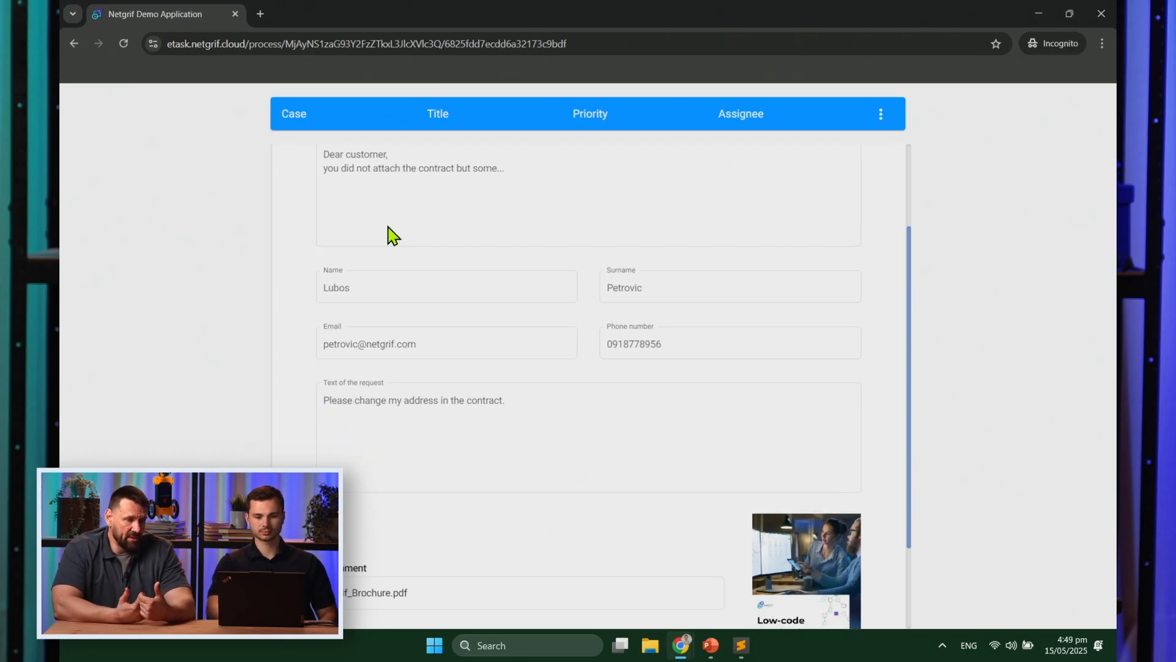
scroll(392, 233, up, 1)
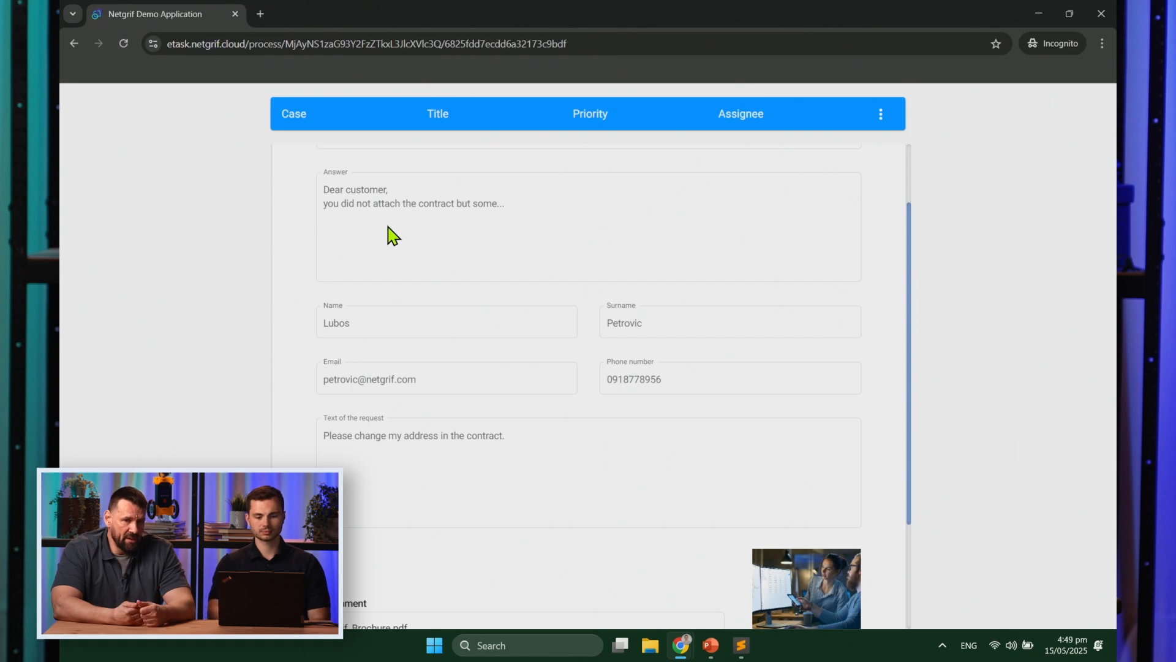
scroll(392, 232, up, 1)
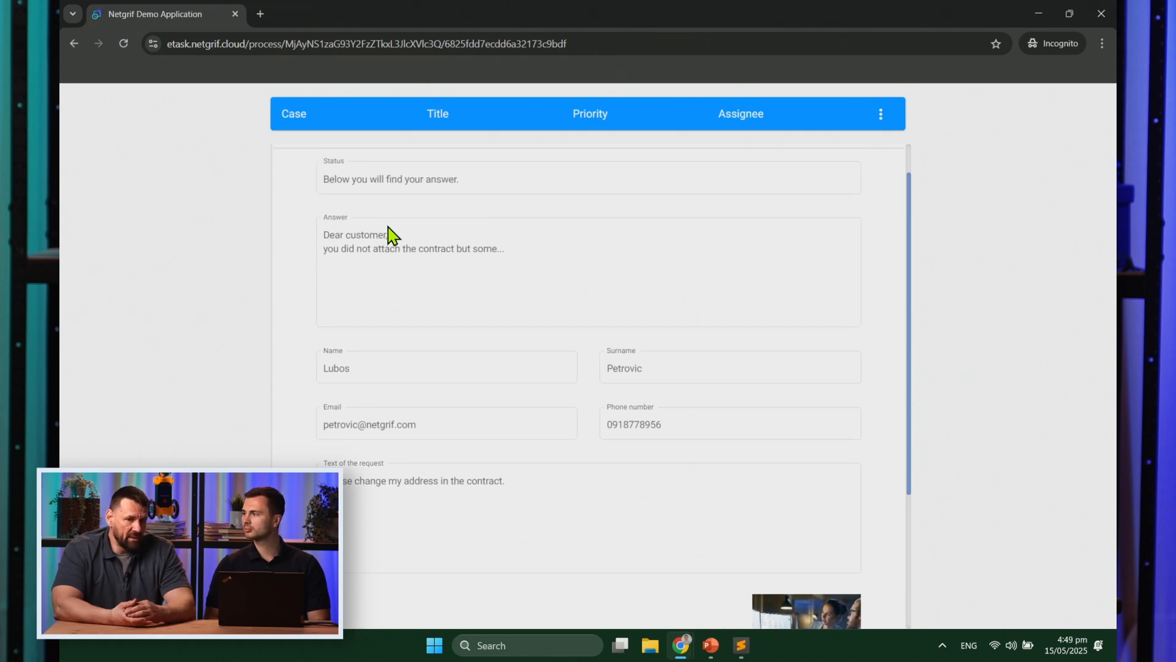